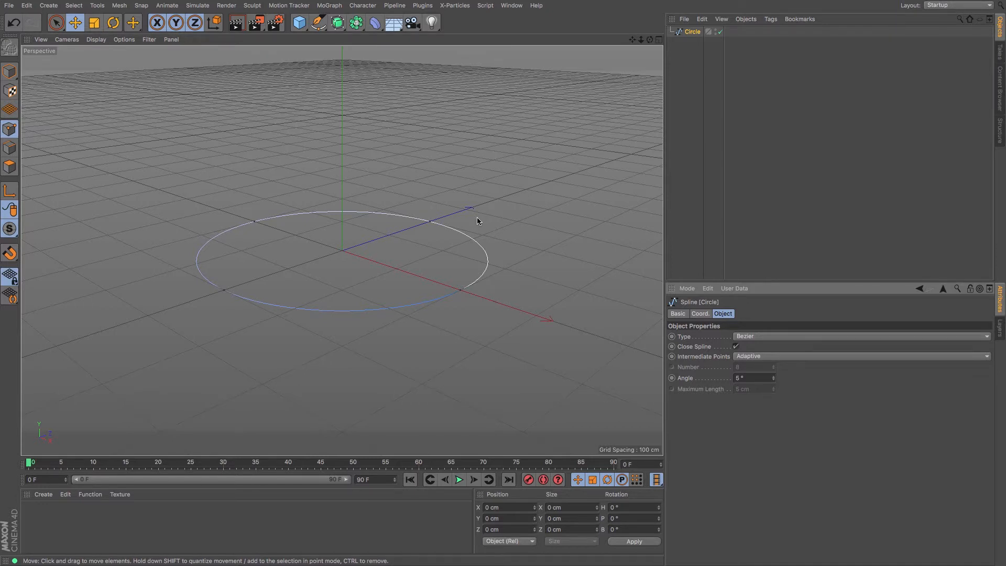
- Select all points of the circle spline and subdivide it into 12 evenly spaced points
key("ctrl+a")
right_click(477, 220)
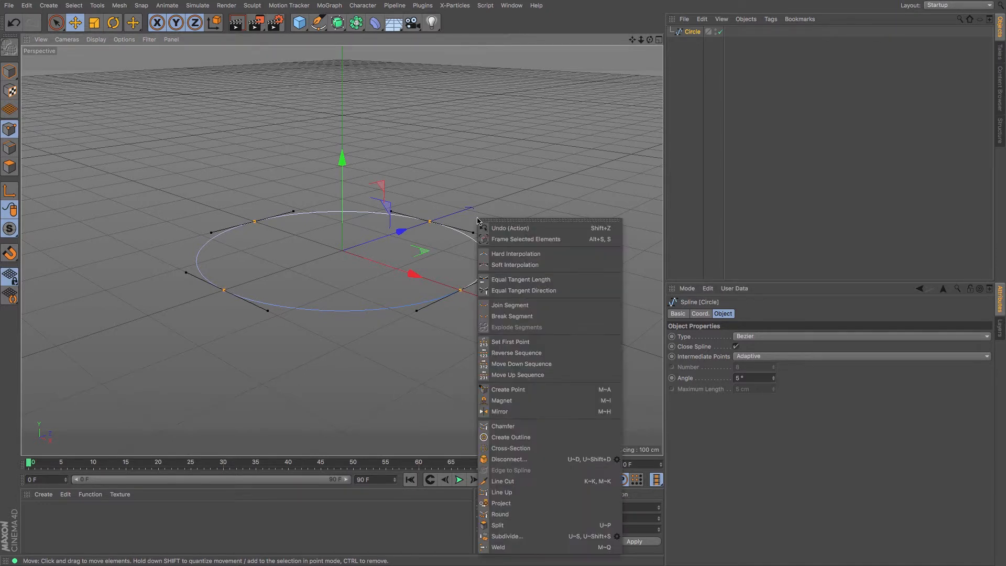
left_click(612, 535)
left_click_drag(642, 528, 610, 304)
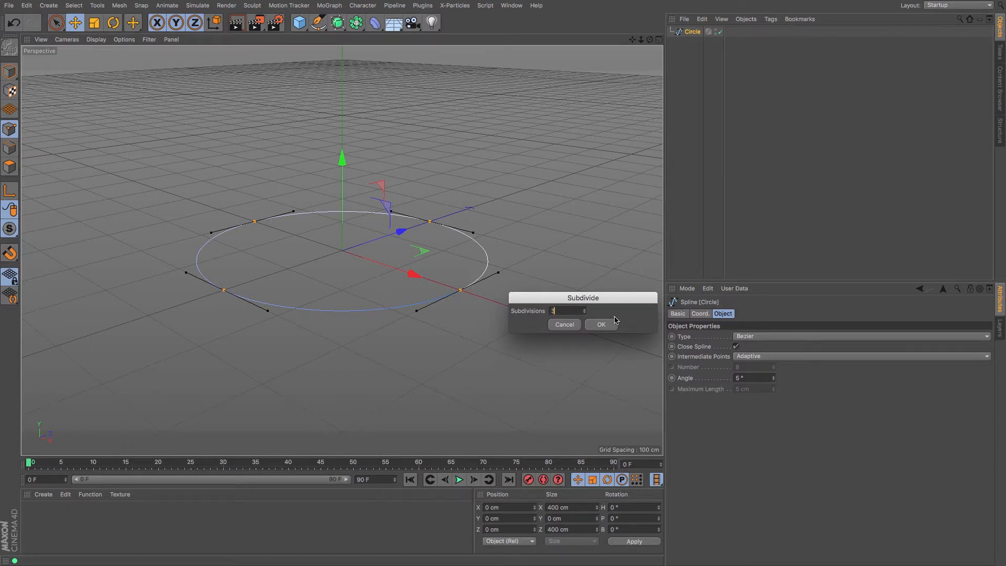
left_click(600, 324)
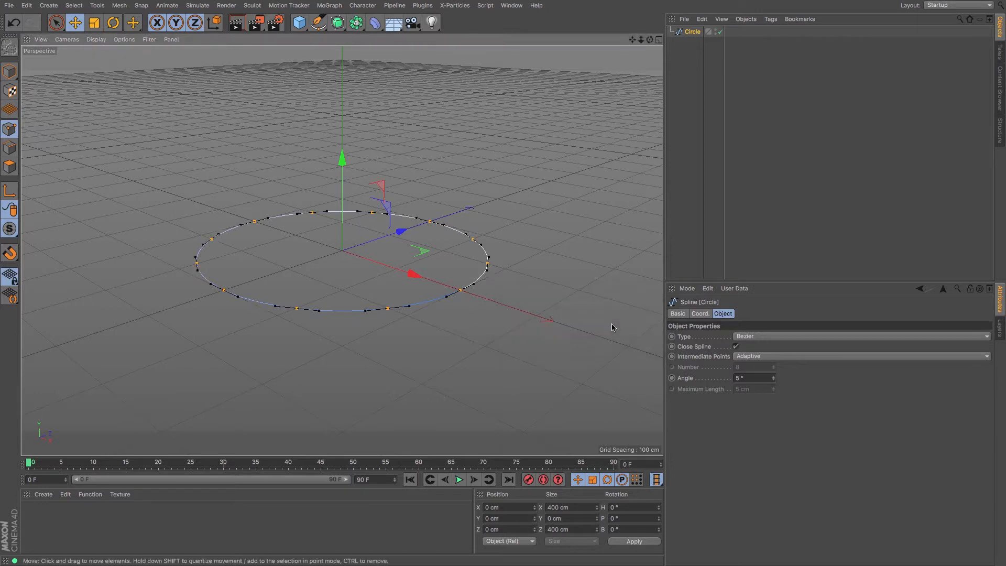
- Subdivide the circle spline again so that it has 24 points
right_click(537, 289)
left_click(676, 545)
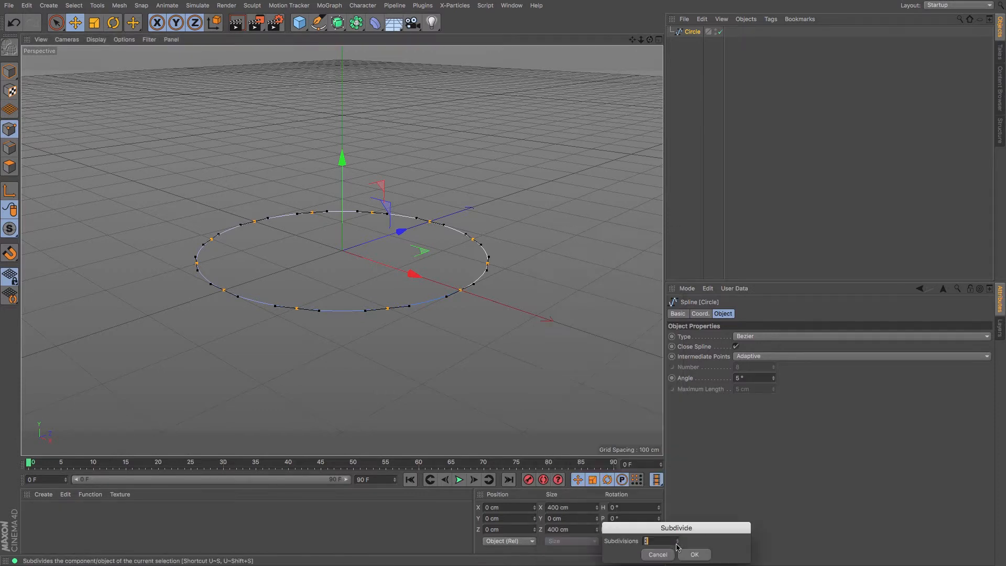
left_click_drag(678, 533, 603, 319)
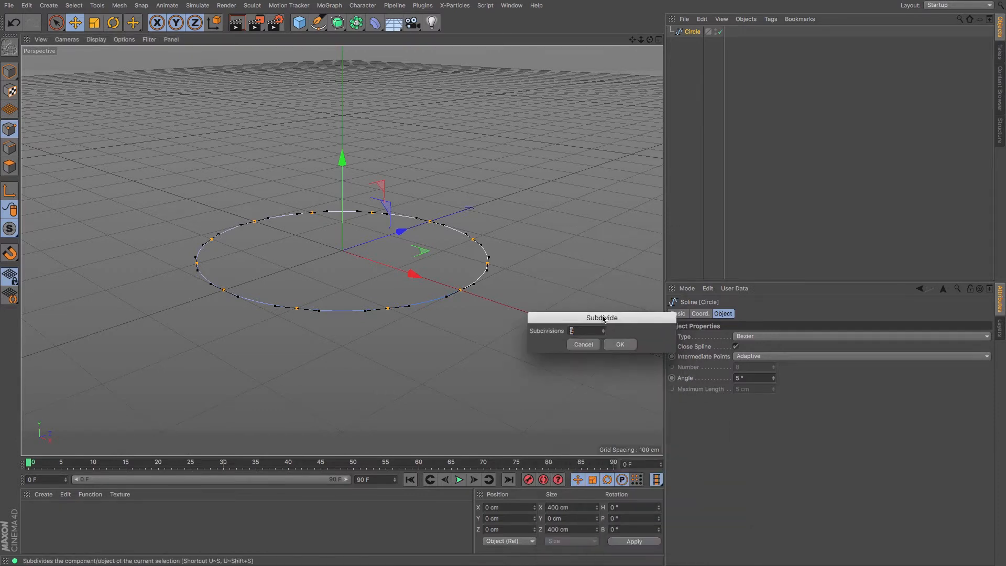
key("Return")
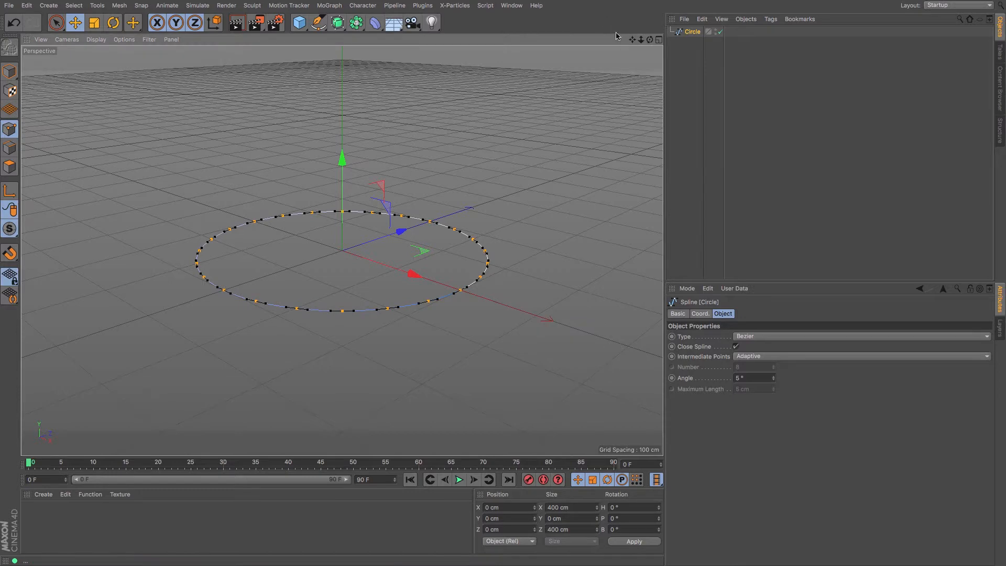
- Deselect every second point around the circle with Live Selection, keeping 12 alternating points selected
left_click_drag(649, 40, 650, 110)
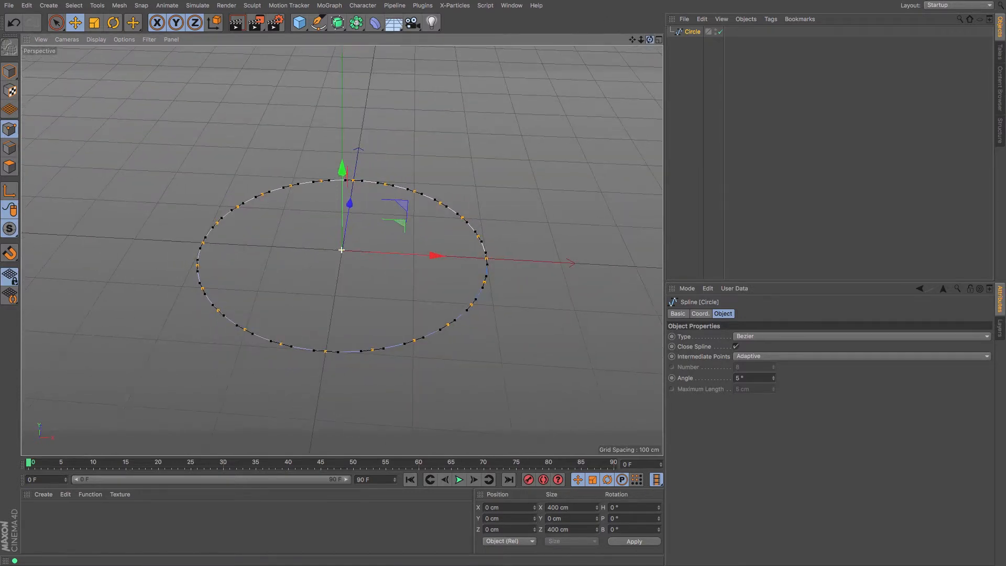
left_click(55, 23)
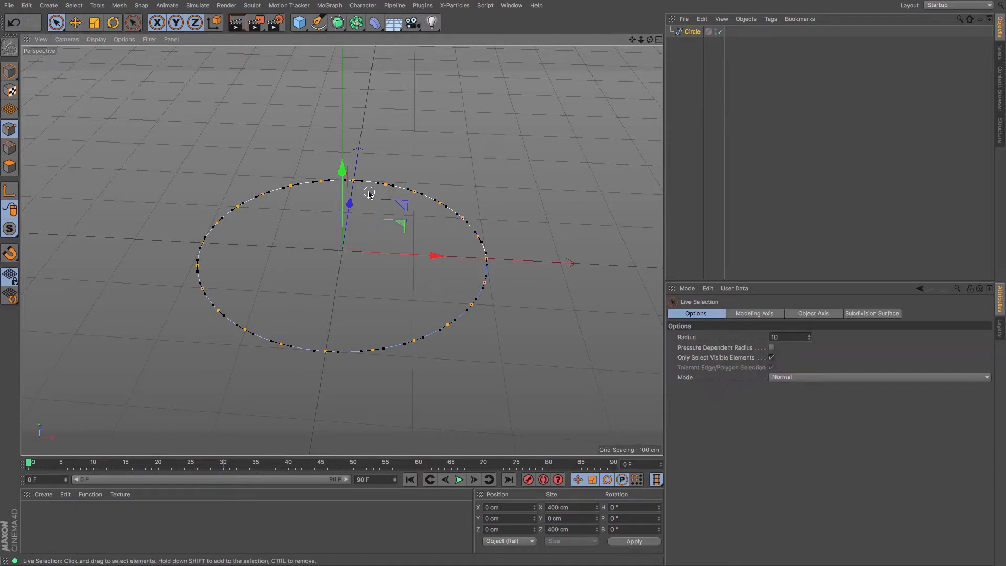
left_click(352, 182, "ctrl")
mouse_move(353, 181)
left_mouse_down("ctrl")
mouse_move(415, 192)
mouse_move(461, 220)
mouse_move(489, 266)
mouse_move(472, 317)
mouse_move(463, 309)
mouse_move(415, 338)
mouse_move(326, 350)
mouse_move(243, 331)
mouse_move(202, 299)
mouse_move(198, 250)
mouse_move(236, 210)
mouse_move(290, 189)
left_mouse_up("ctrl")
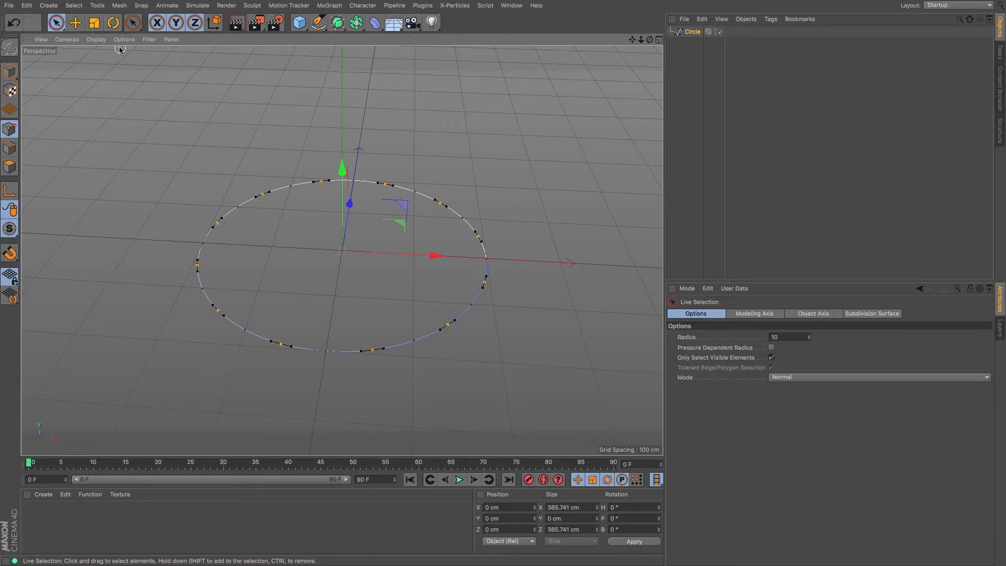
- Scale the selected alternating points inward to about 362 cm across, giving the circle a wavy outline
key("t")
left_click_drag(527, 143, 503, 145)
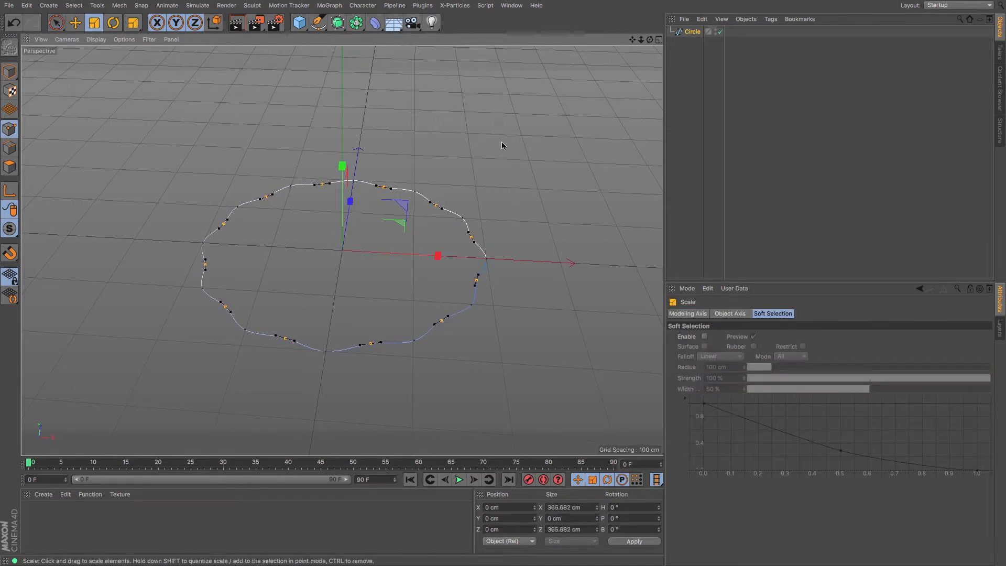
left_click_drag(649, 40, 608, 5)
left_click_drag(502, 145, 413, 265, "alt")
left_click_drag(650, 40, 662, 41)
left_click_drag(595, 102, 591, 102)
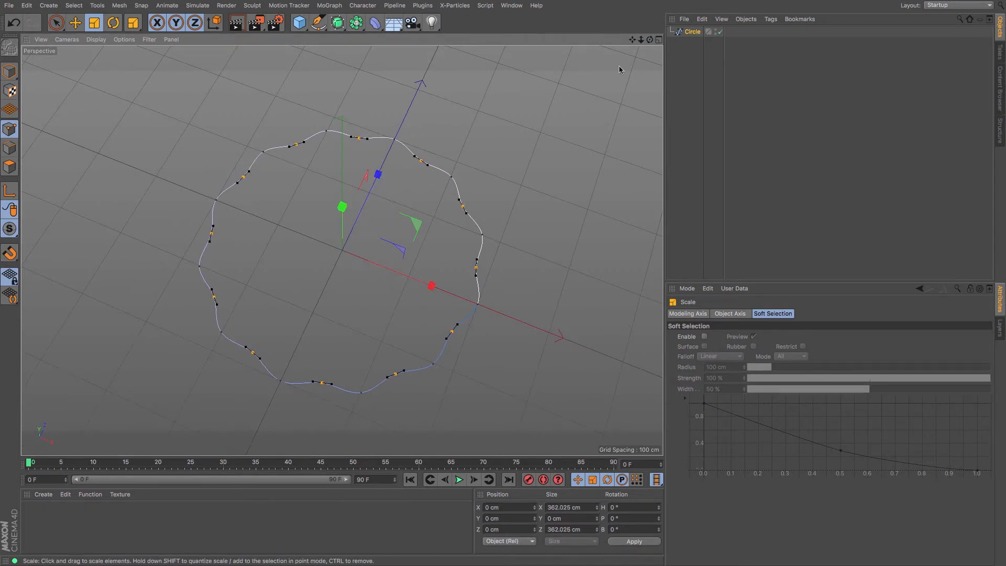
mouse_move(649, 40)
left_mouse_down()
mouse_move(649, 24)
mouse_move(637, 32)
left_mouse_up()
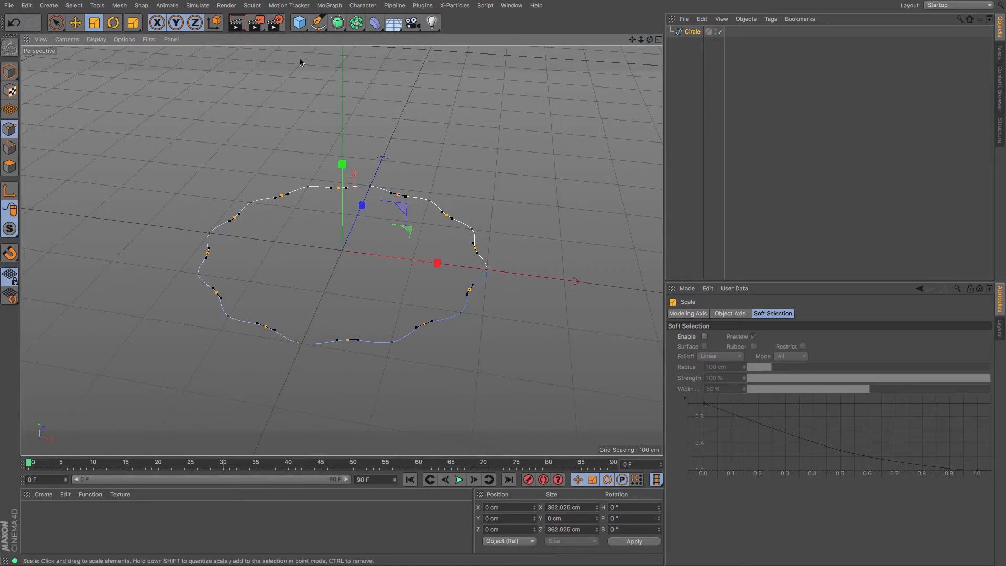
- Add a Sweep generator and a new circle spline with a radius of 2 cm
left_click(334, 26)
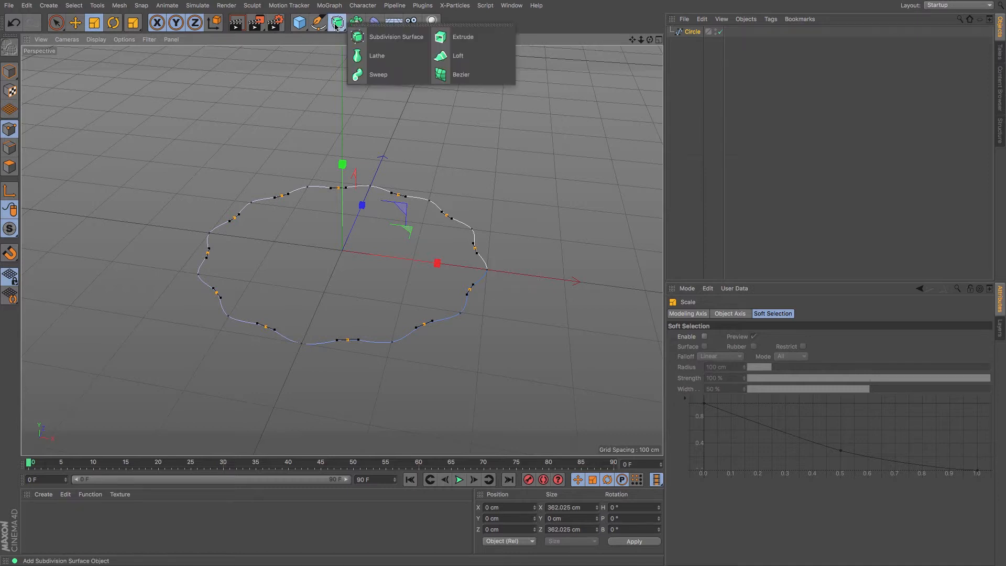
left_click(386, 74)
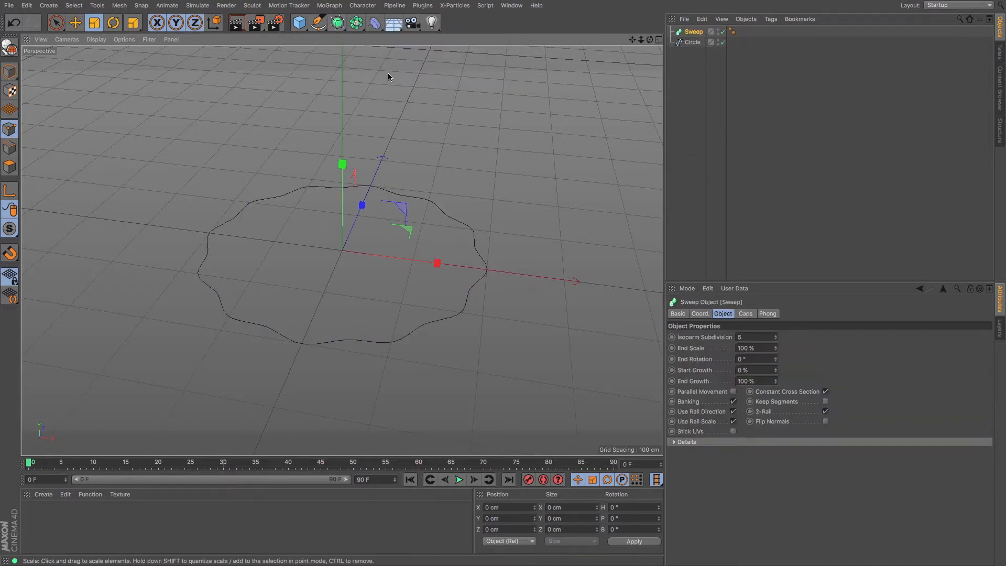
left_click(318, 23)
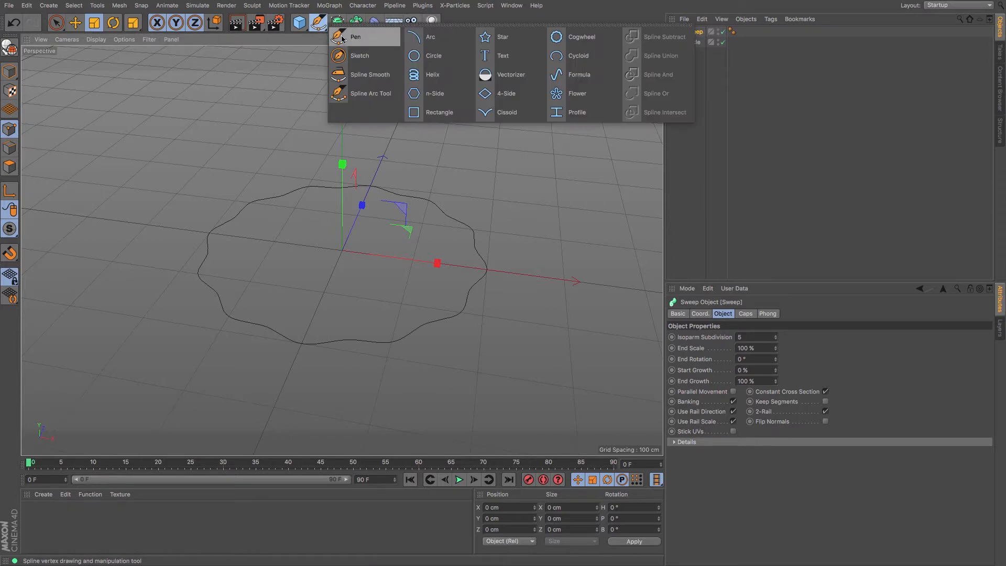
left_click(432, 56)
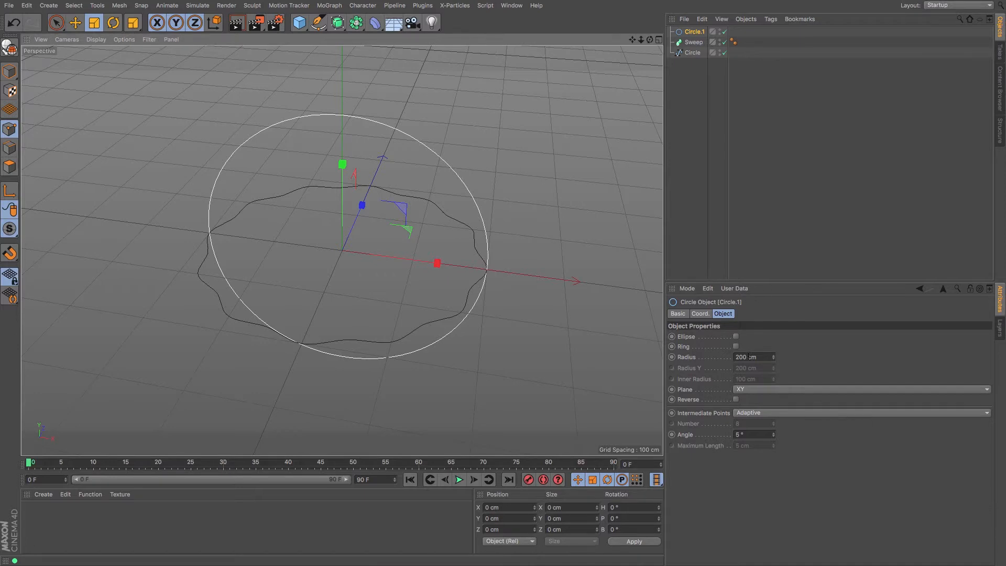
left_click(766, 361)
type("2")
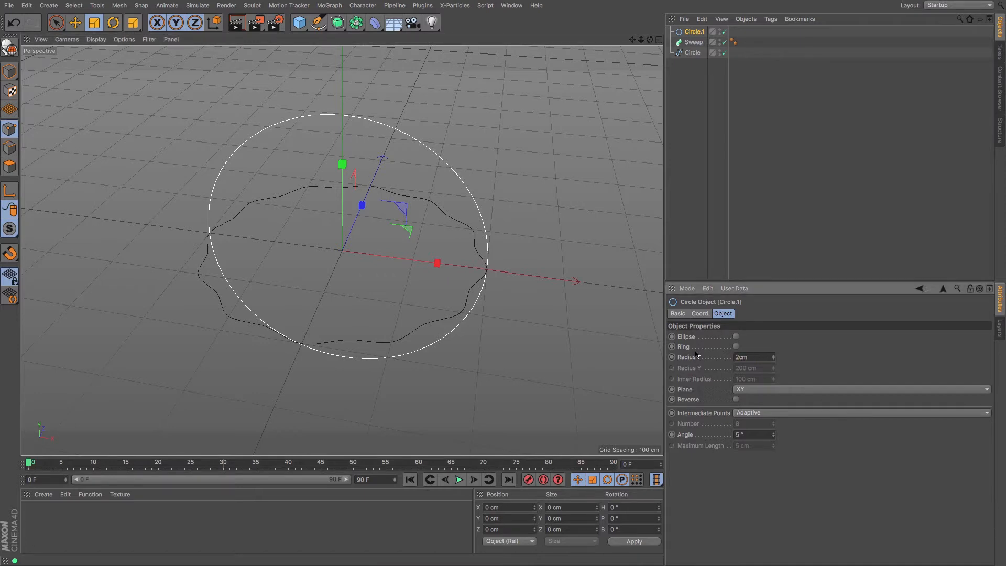
key("Return")
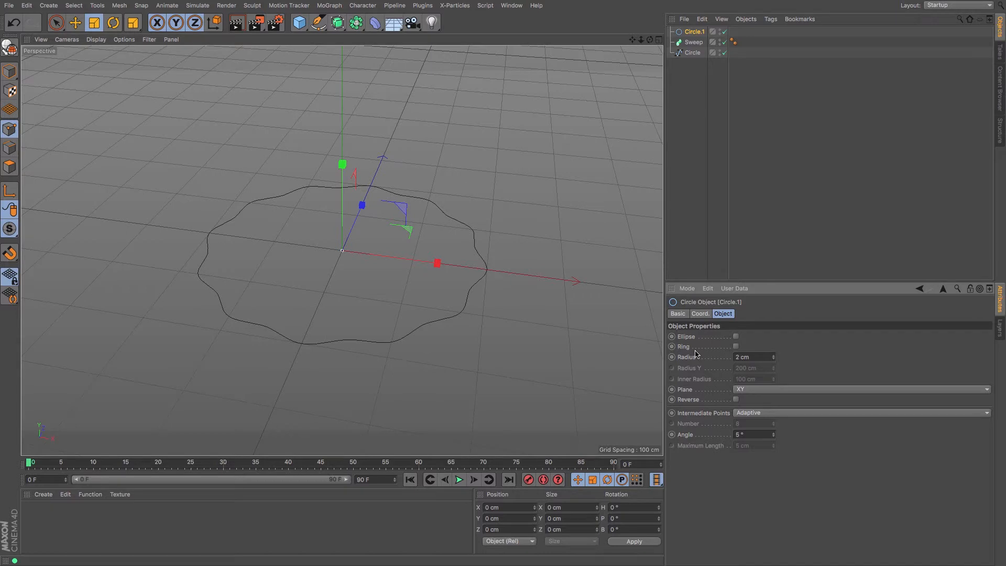
- Nest the 2 cm circle and the wavy circle under the Sweep, profile first, and collapse its hierarchy
left_click_drag(692, 31, 694, 52)
left_click(699, 53)
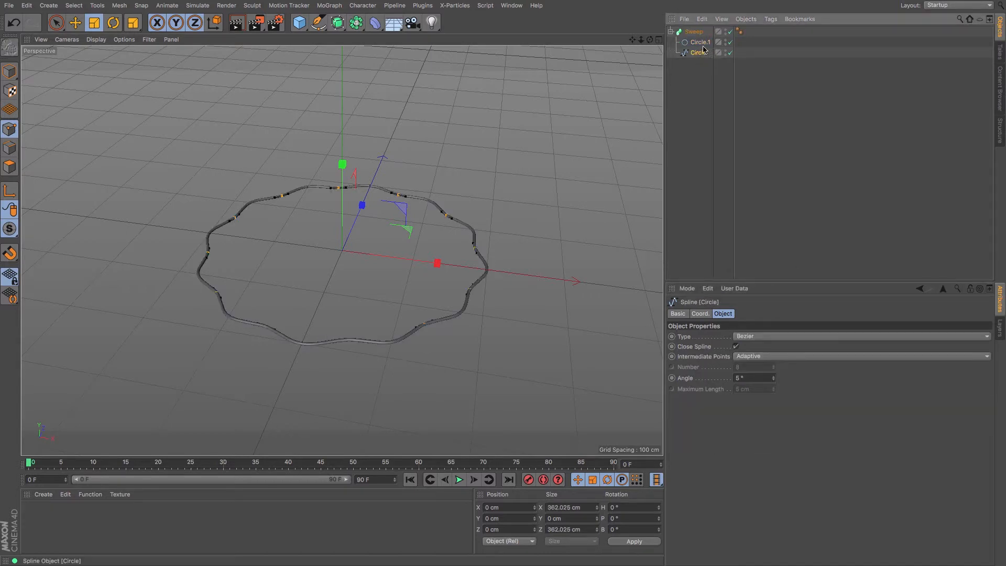
left_click_drag(650, 43, 658, 3)
left_click(695, 120)
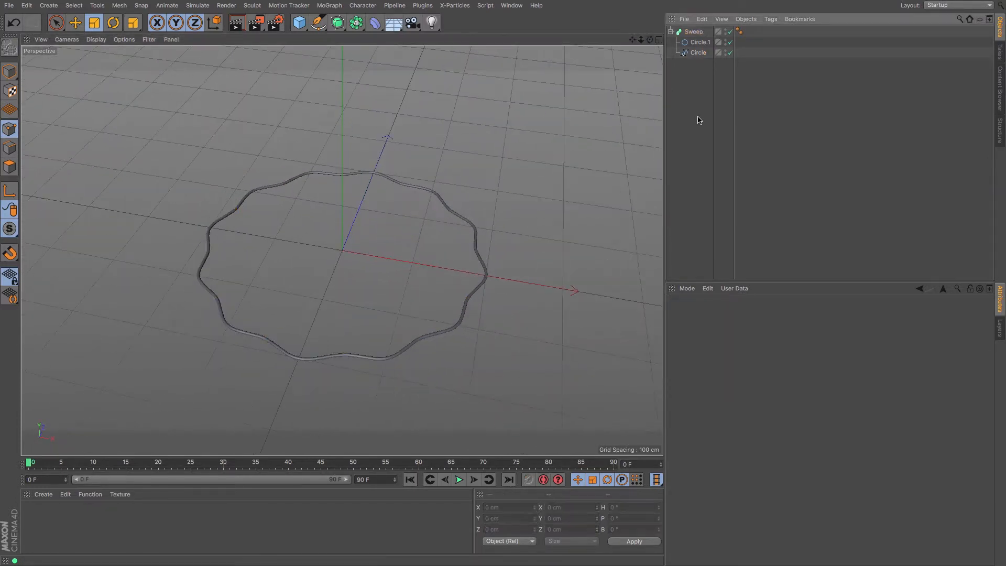
left_click(670, 32)
- Add a MoGraph Cloner and make the Sweep its child
left_click(693, 33)
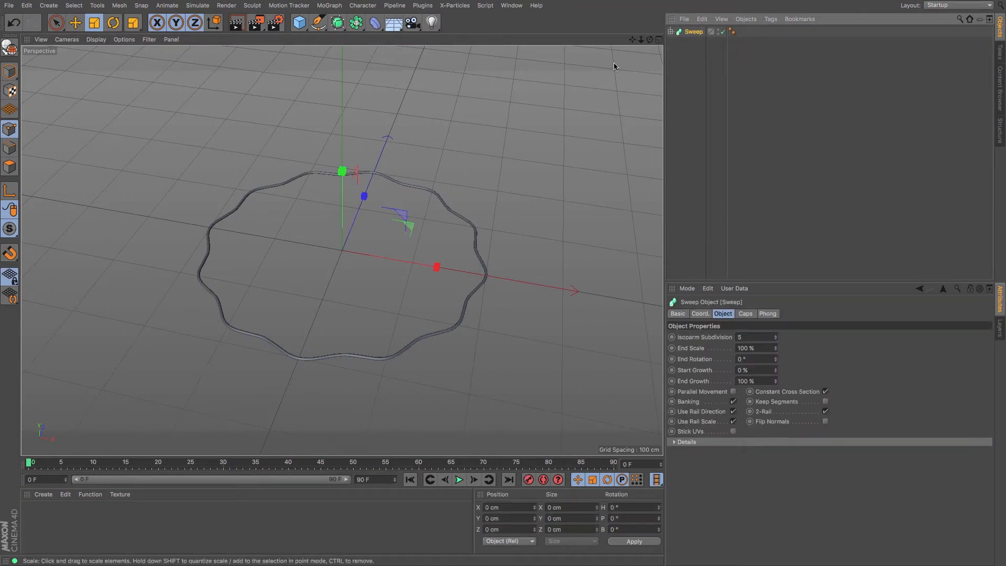
left_click(322, 7)
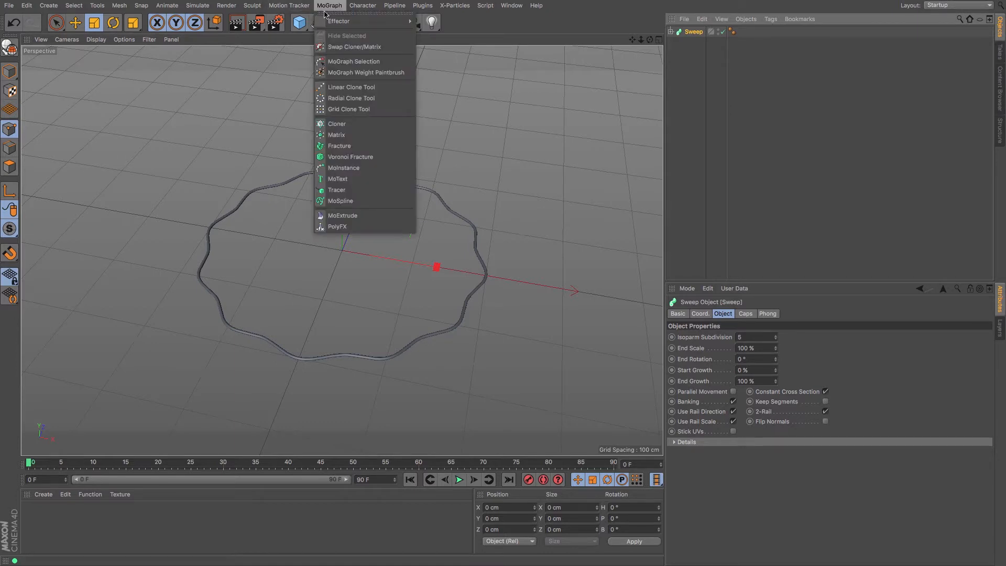
left_click(364, 123)
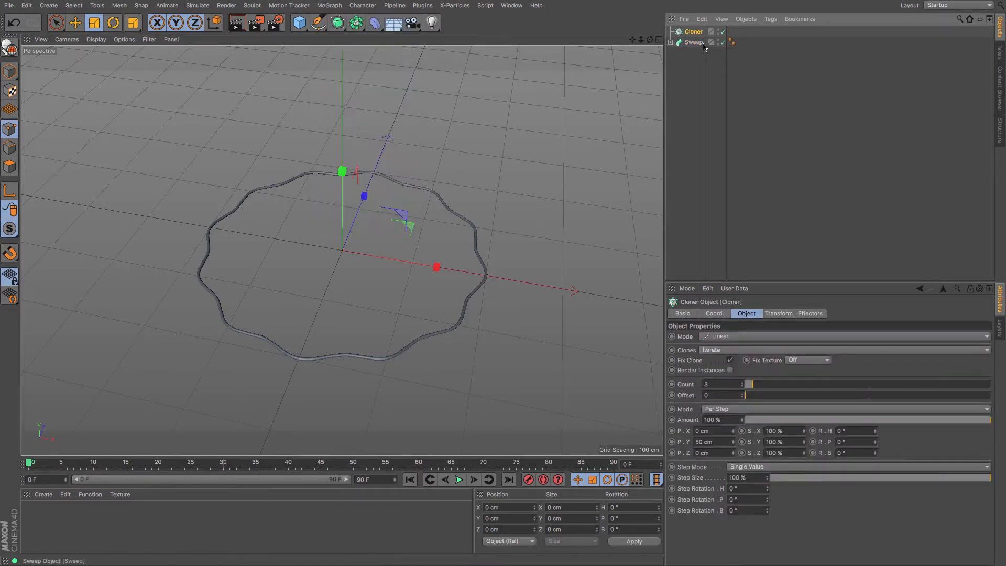
mouse_move(694, 42)
left_mouse_down()
mouse_move(692, 31)
mouse_move(649, 50)
mouse_move(650, 81)
mouse_move(631, 86)
left_mouse_up()
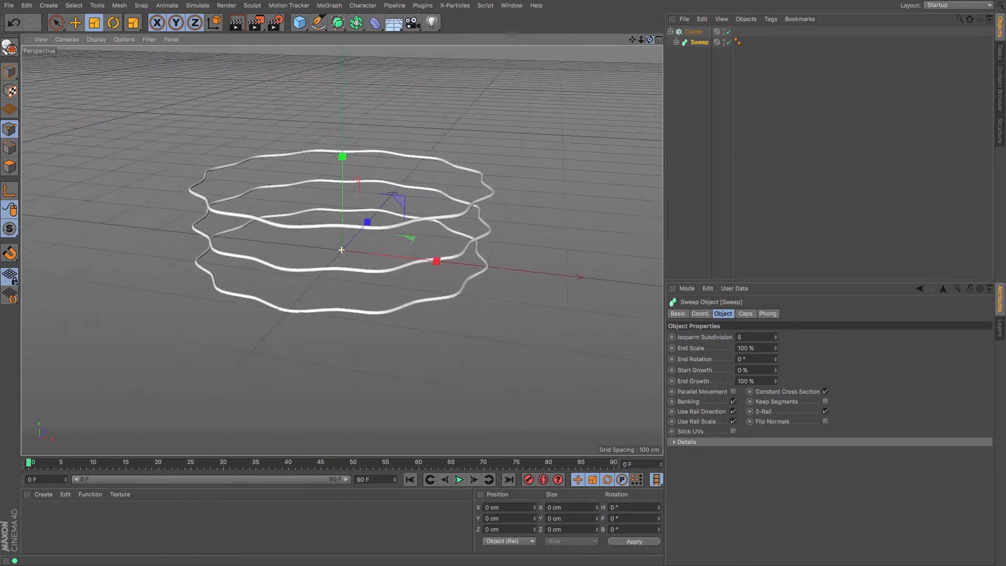
- Set the linear Cloner's count to 15
left_click(694, 33)
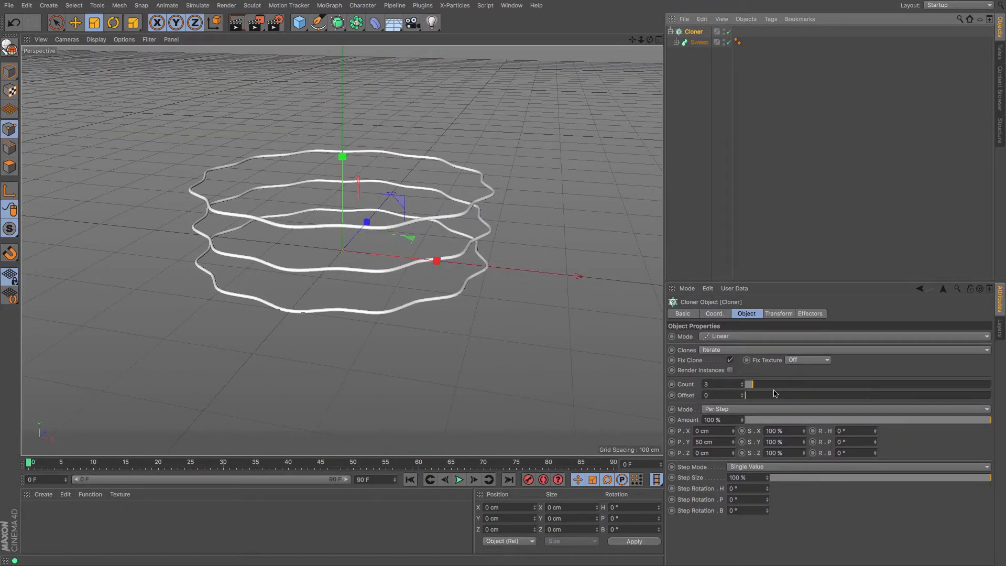
left_click_drag(755, 388, 775, 388)
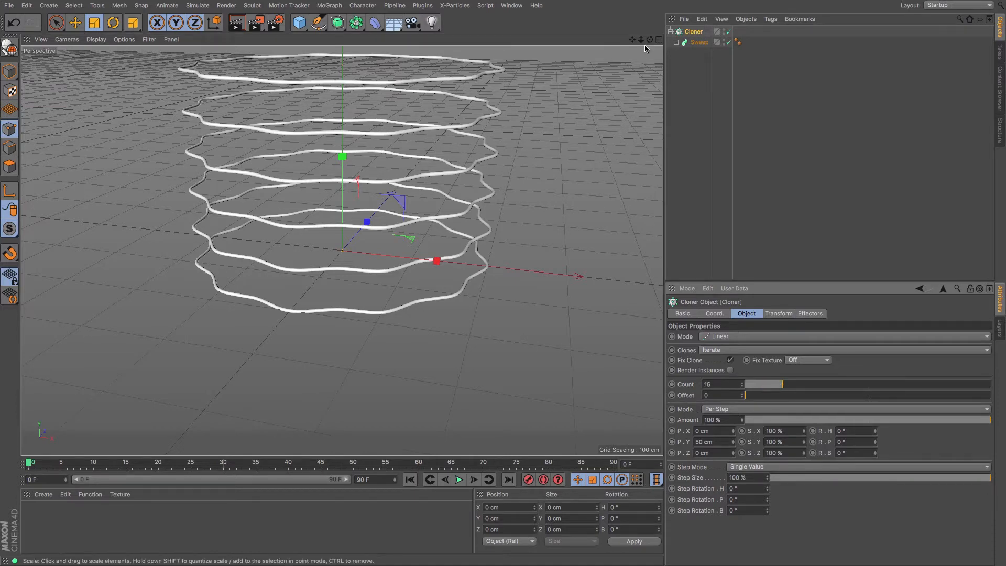
left_click_drag(641, 40, 576, 40)
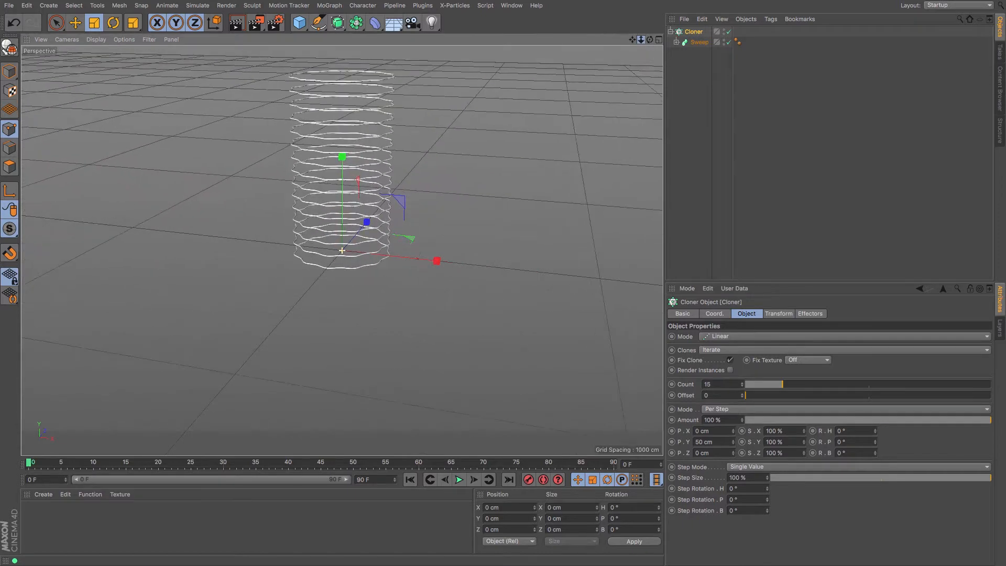
- Compress the clone stack in model mode to a Y step of about 13.25 cm, with X and Z offsets of 0 cm
left_click(10, 71)
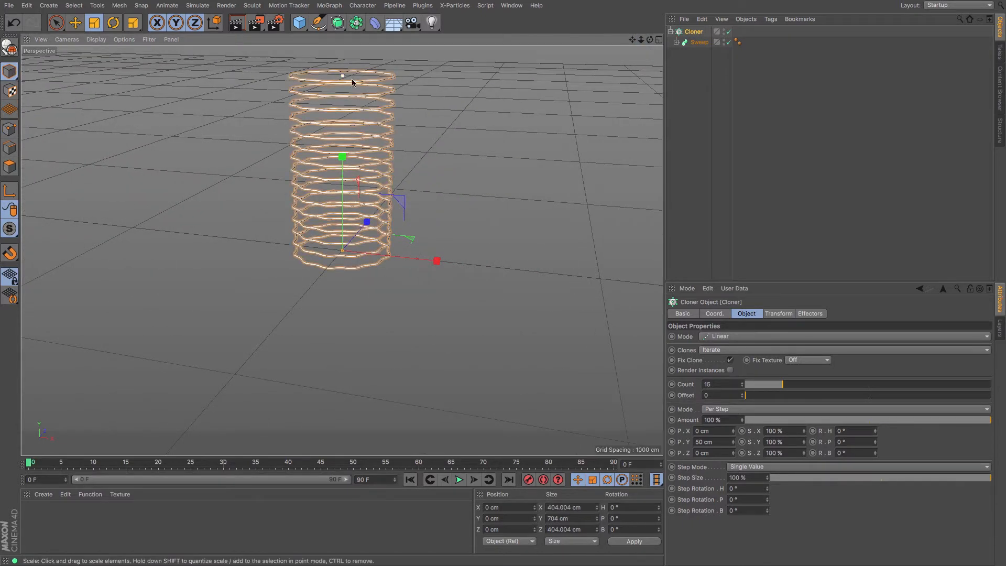
left_click_drag(344, 75, 343, 225)
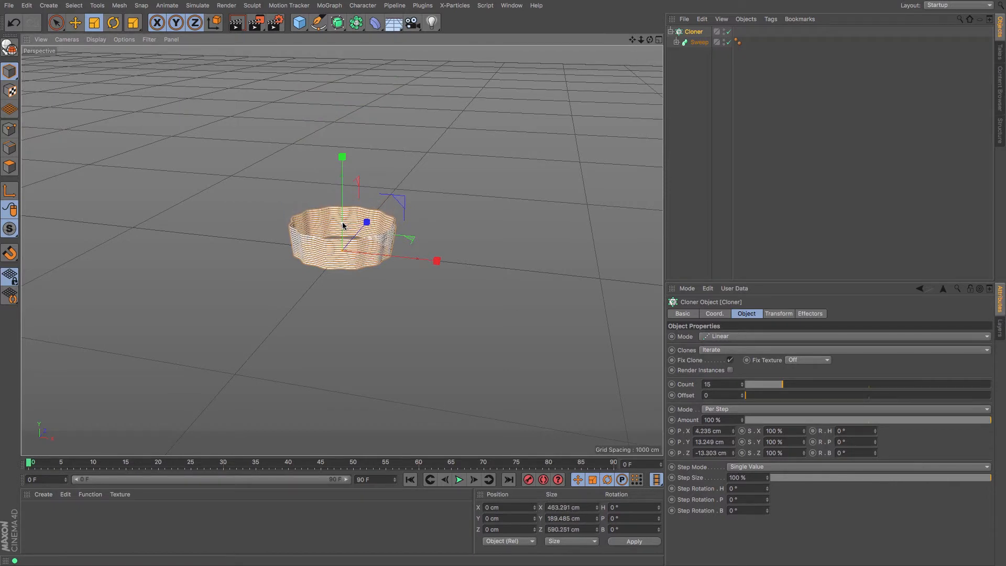
left_click(719, 431)
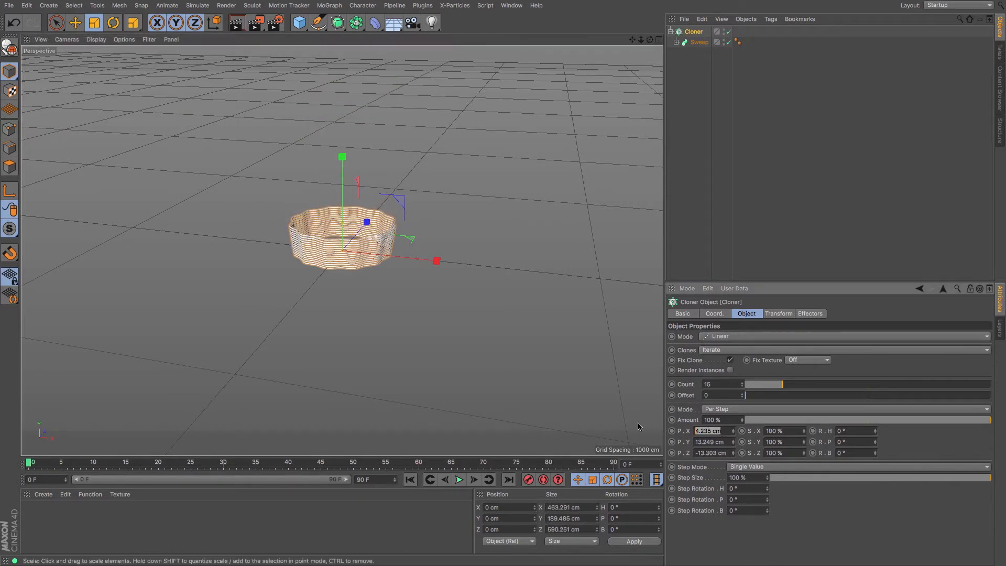
type("0")
key("Tab")
key("Tab")
type("0")
key("Return")
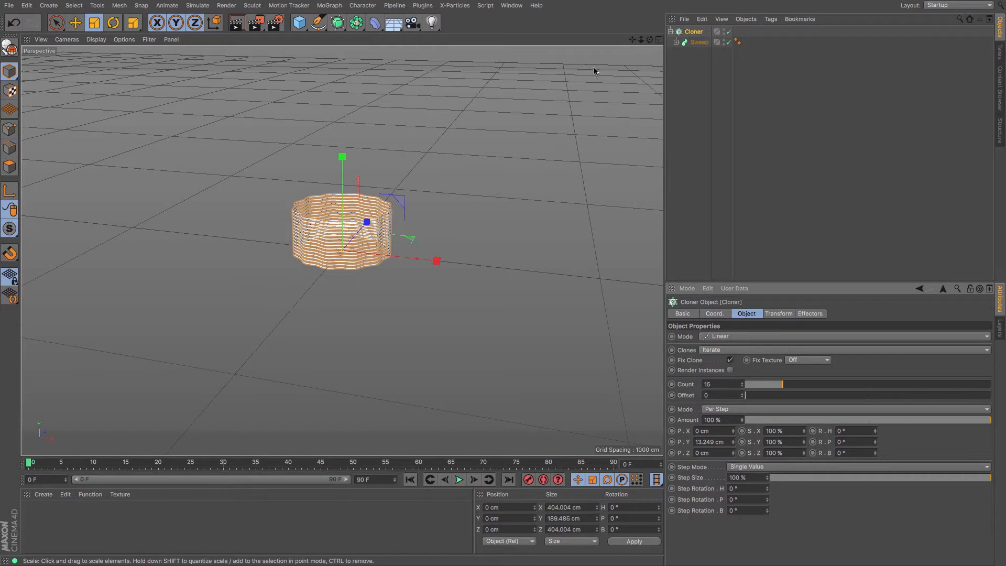
- Reduce the Cloner's Y step to about 4.25 cm and raise the clone count to 50
left_click_drag(641, 40, 671, 131)
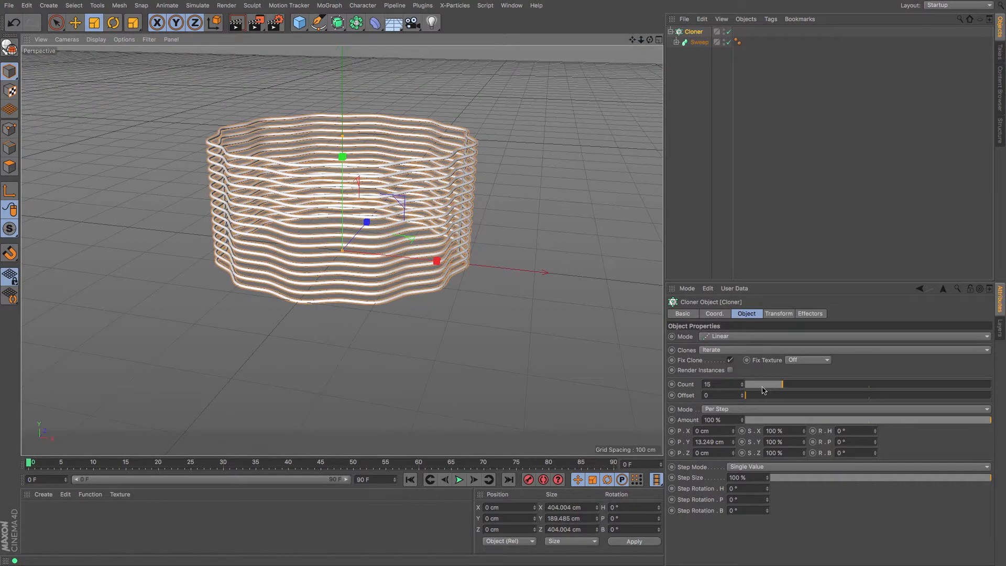
mouse_move(733, 443)
left_mouse_down()
mouse_move(733, 459)
mouse_move(733, 448)
left_mouse_up()
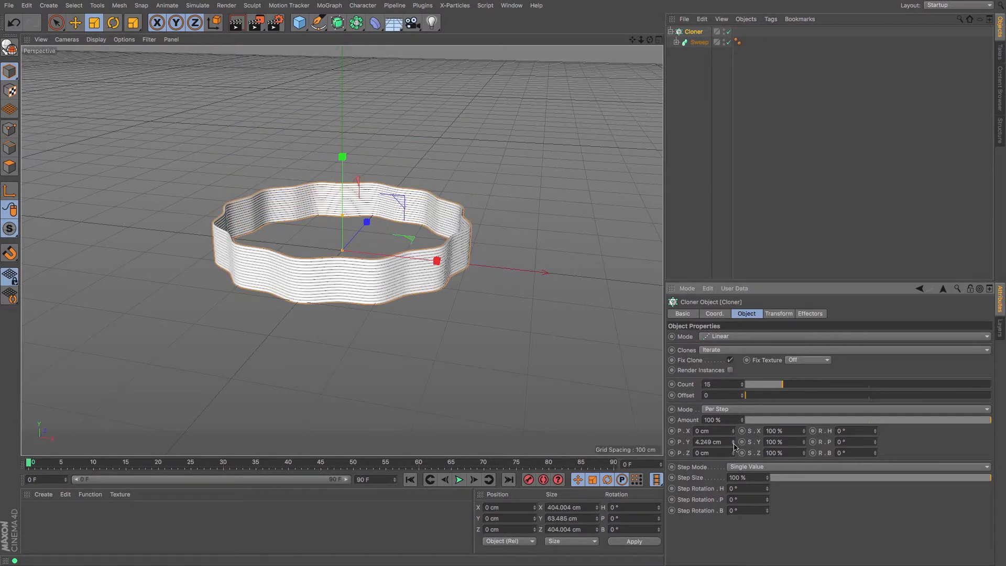
mouse_move(642, 41)
left_mouse_down()
mouse_move(676, 42)
mouse_move(621, 40)
left_mouse_up()
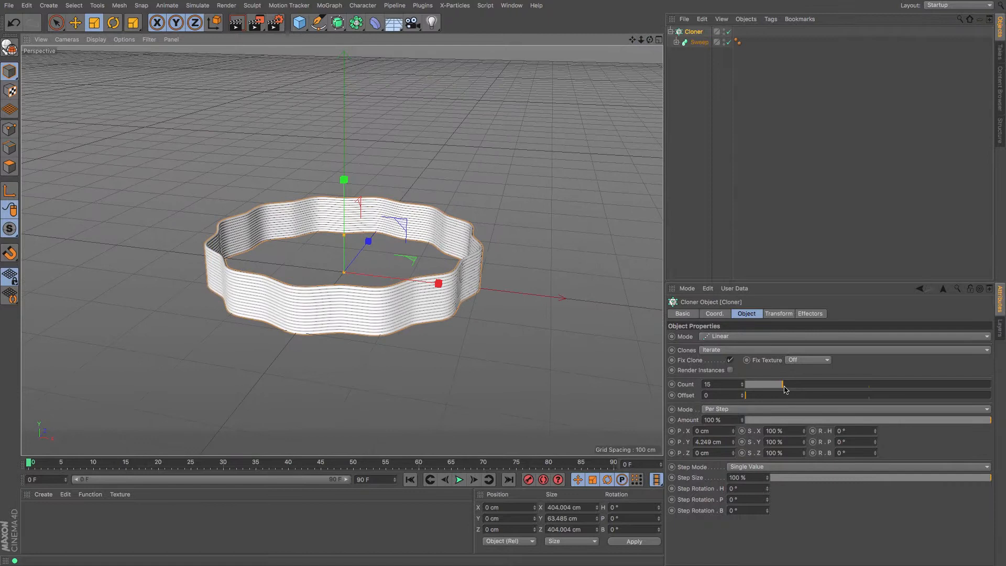
left_click_drag(785, 386, 868, 386)
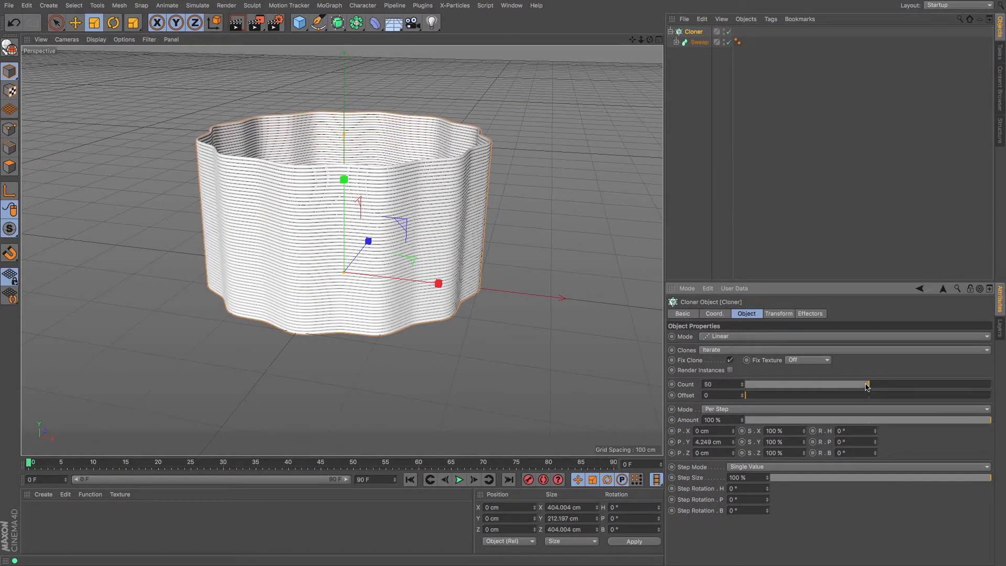
- Set the Cloner's per-step X and Z scale to 101% so the stacked rings flare outward into a bowl
mouse_move(640, 40)
left_mouse_down()
mouse_move(589, 40)
mouse_move(620, 51)
mouse_move(642, 88)
mouse_move(647, 74)
left_mouse_up()
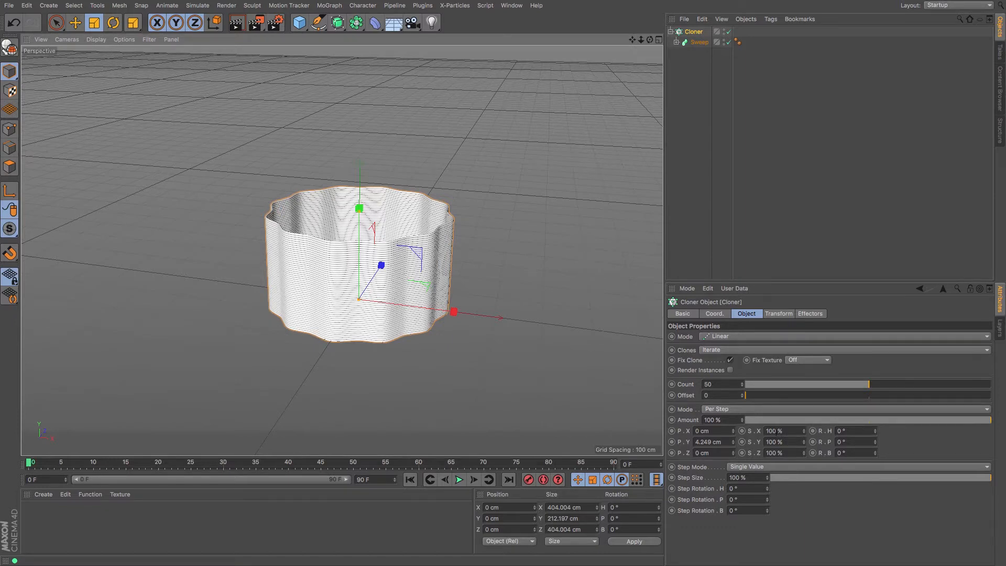
mouse_move(805, 434)
left_mouse_down()
mouse_move(805, 414)
mouse_move(805, 435)
left_mouse_up()
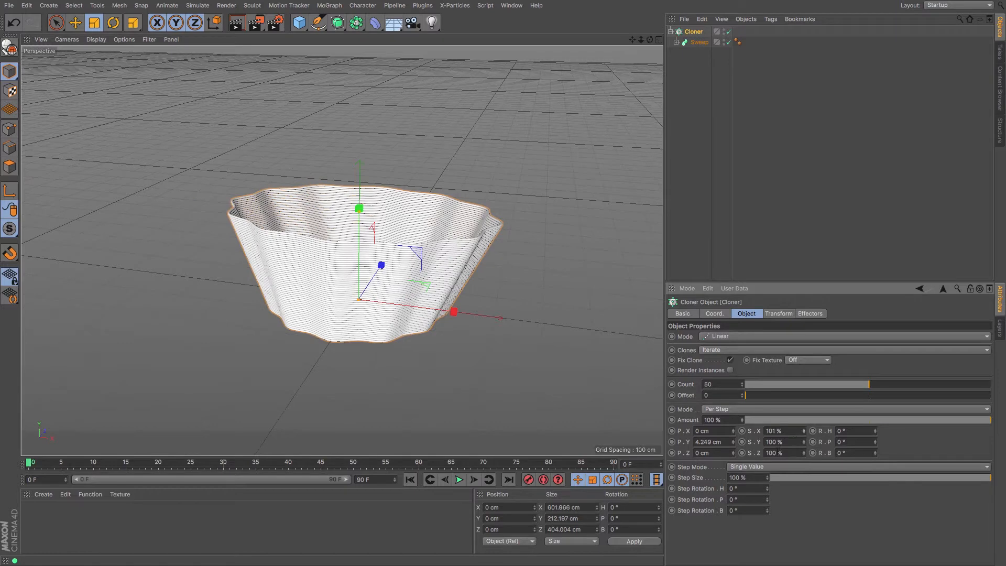
type("101")
key("Return")
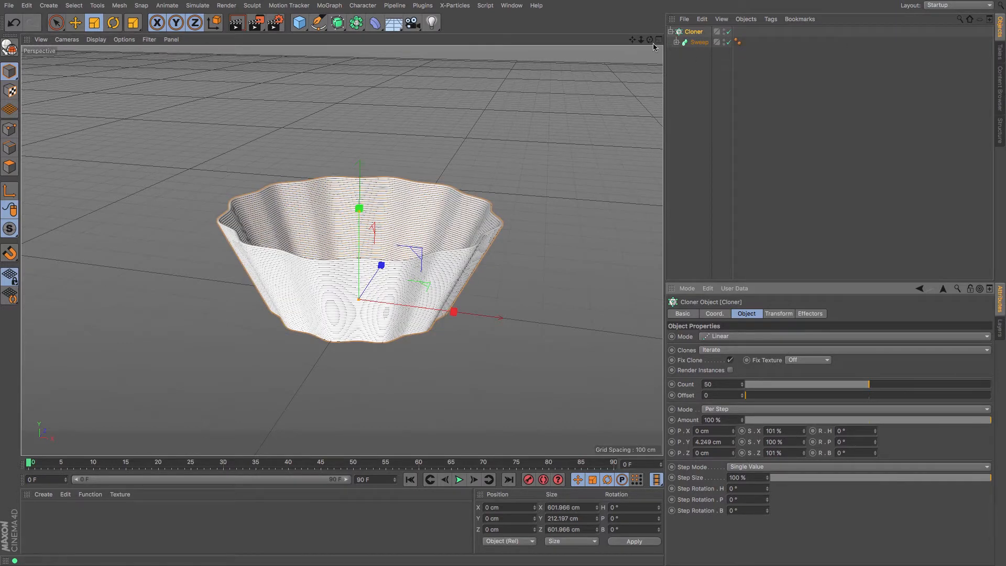
- Try pitch and bank rotation on the clones, including a bank of -1° per step, and reset the bank to 0°
left_click_drag(649, 40, 613, 36)
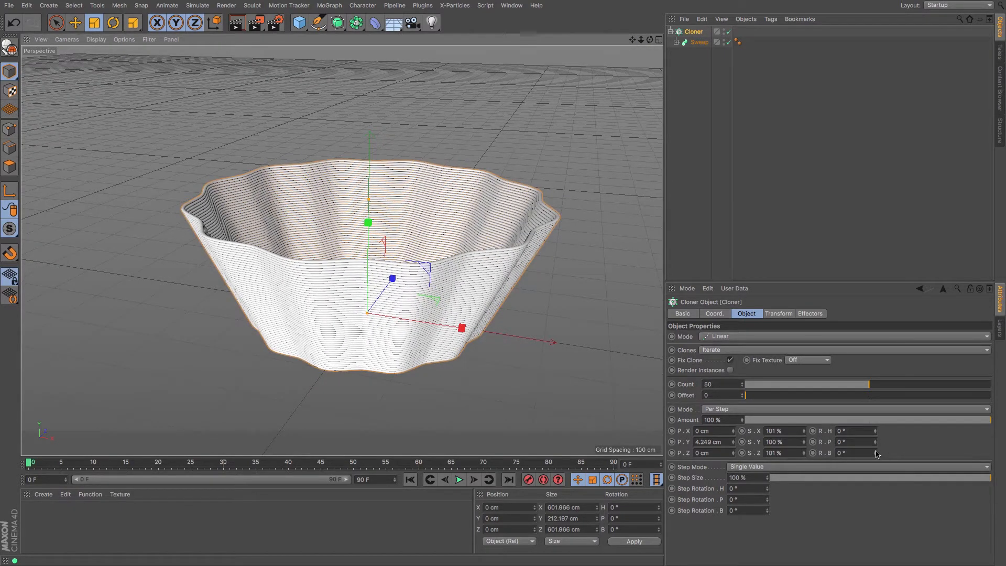
left_click_drag(876, 442, 877, 443)
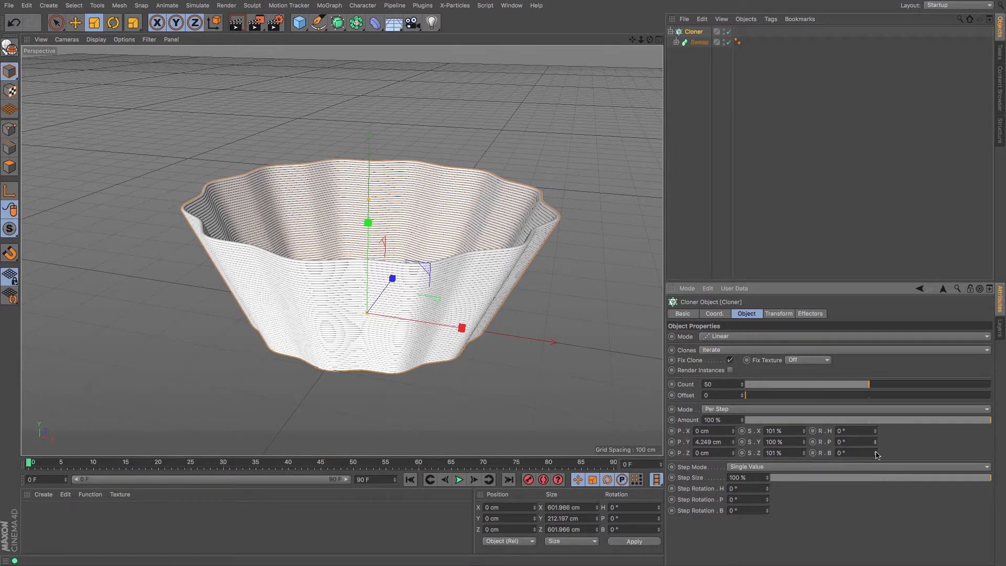
left_click_drag(875, 453, 875, 454)
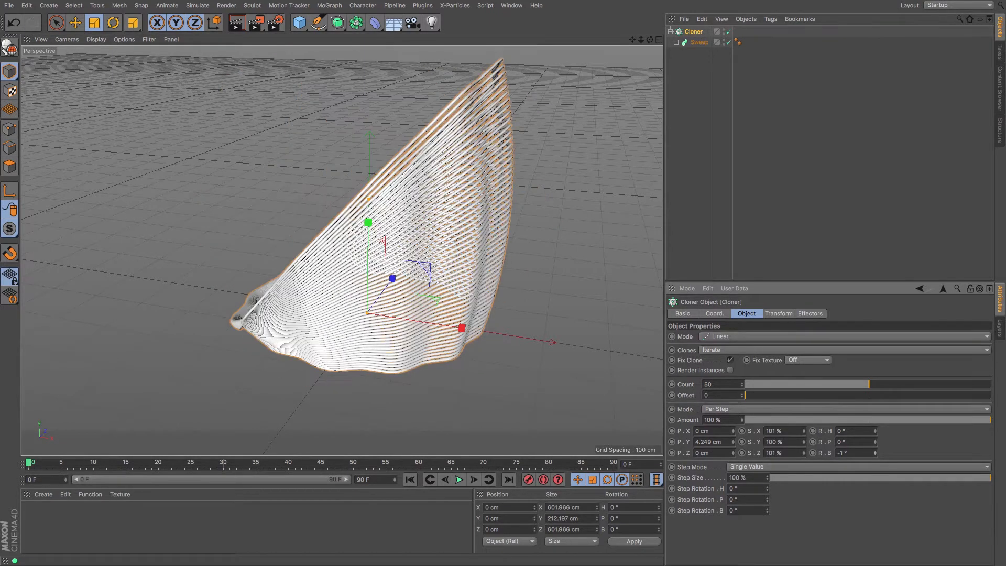
double_click(862, 452)
type("0")
key("Return")
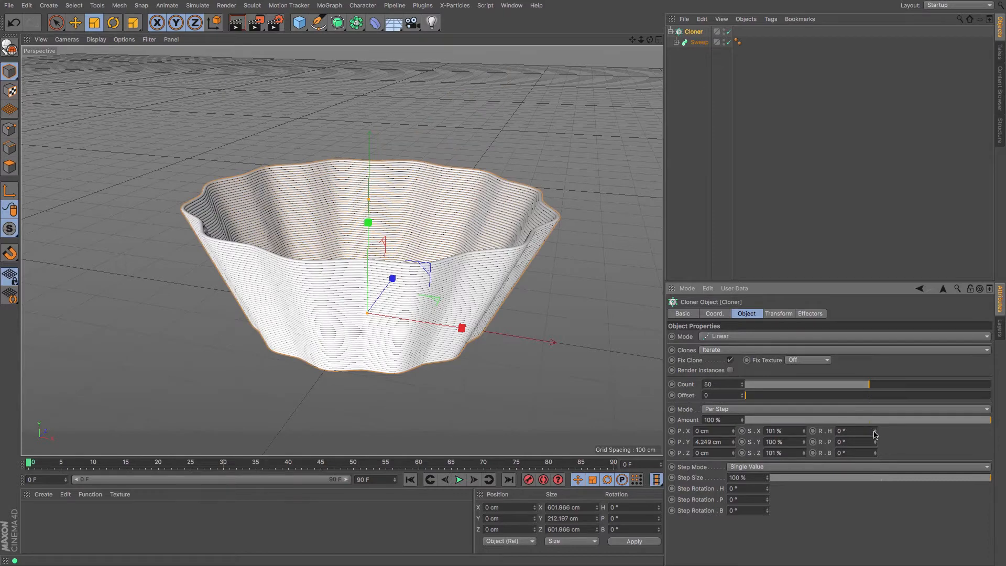
- Twist the clones with a heading rotation of -25° per step and reduce it to -13.5°
left_click_drag(874, 433, 874, 436)
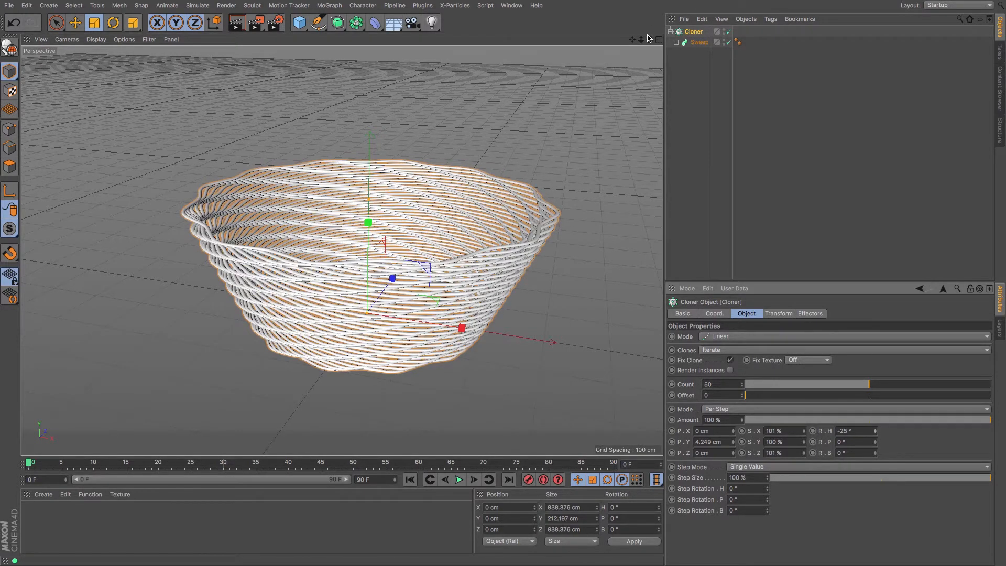
left_click_drag(649, 40, 646, 1)
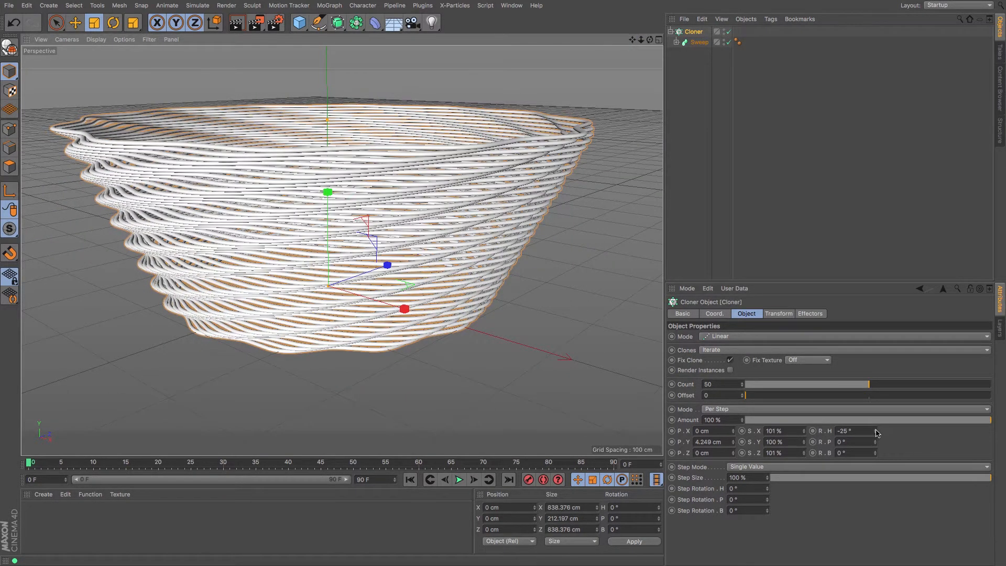
left_click_drag(876, 431, 875, 408)
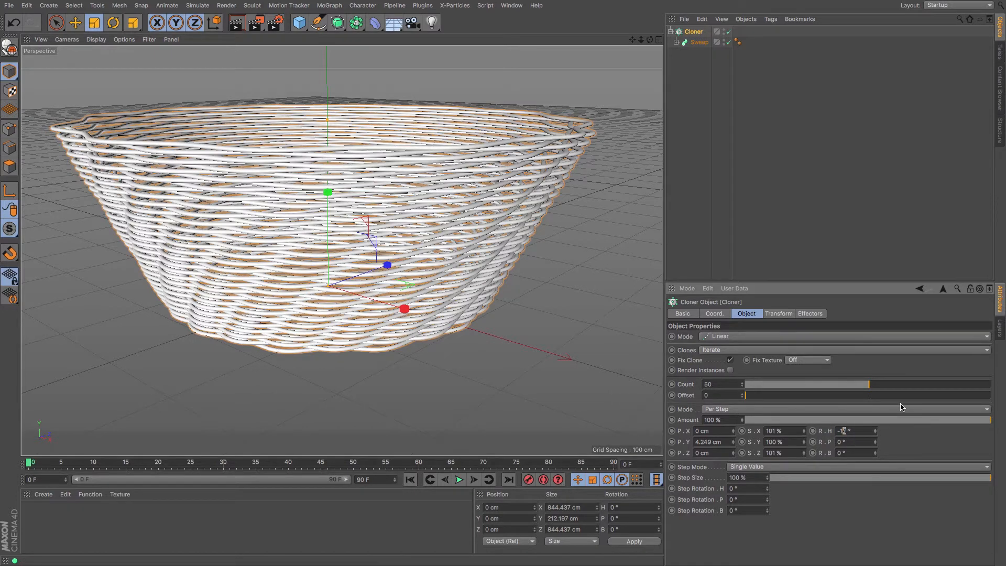
key("Return")
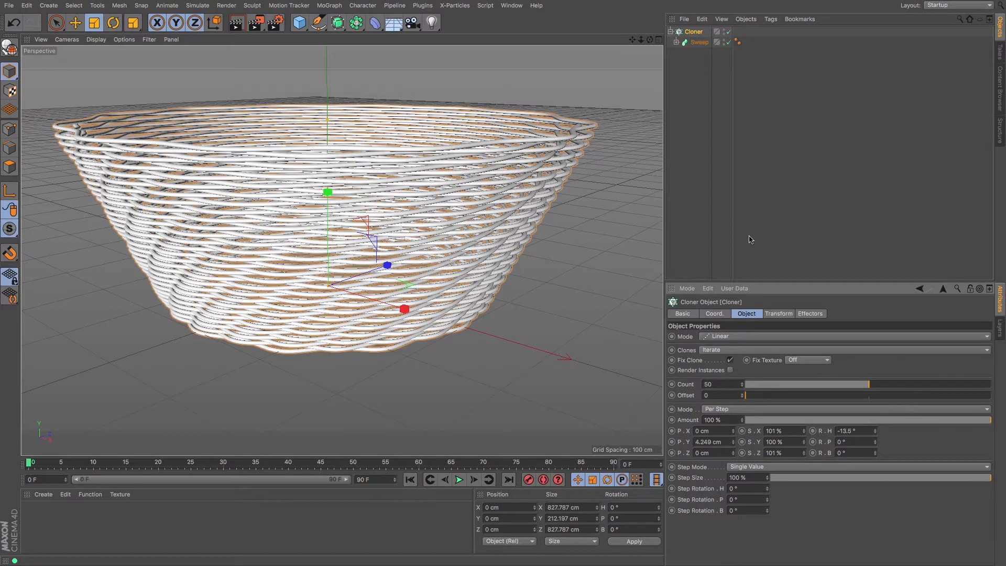
- Set the Cloner's per-step heading rotation to -11.5°
mouse_move(649, 39)
left_mouse_down()
mouse_move(650, 104)
mouse_move(649, 31)
mouse_move(655, 52)
left_mouse_up()
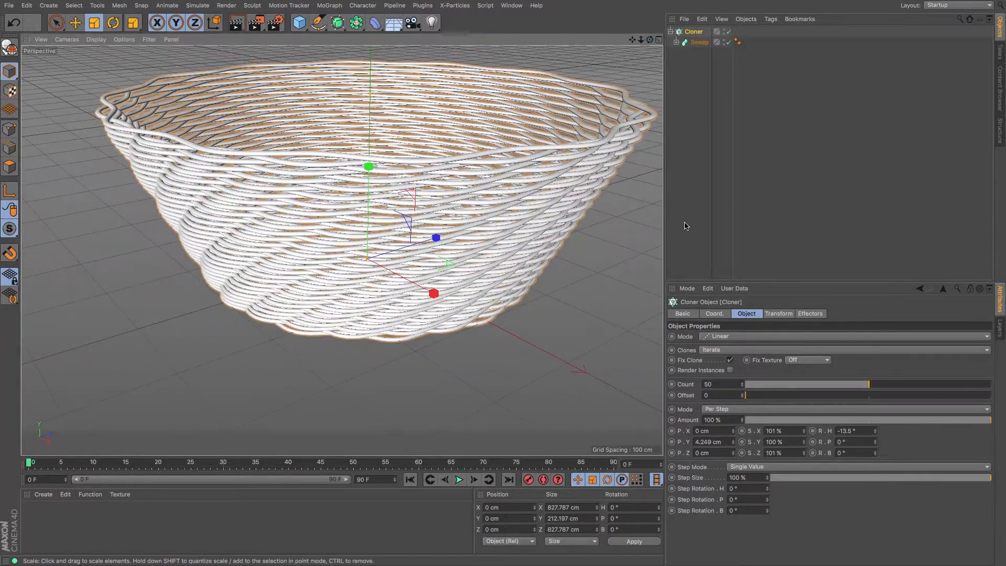
left_click(848, 431)
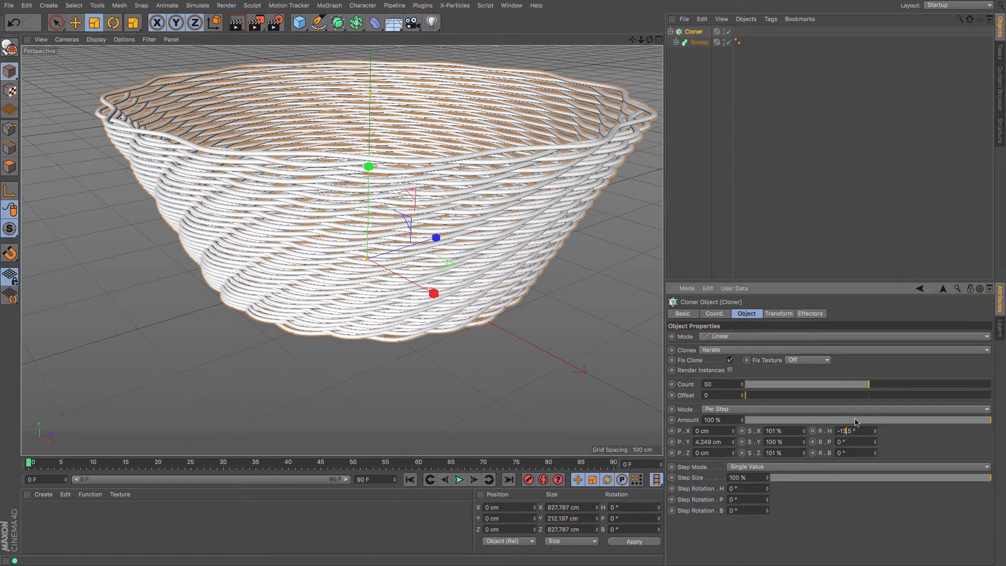
type("1.")
key("Return")
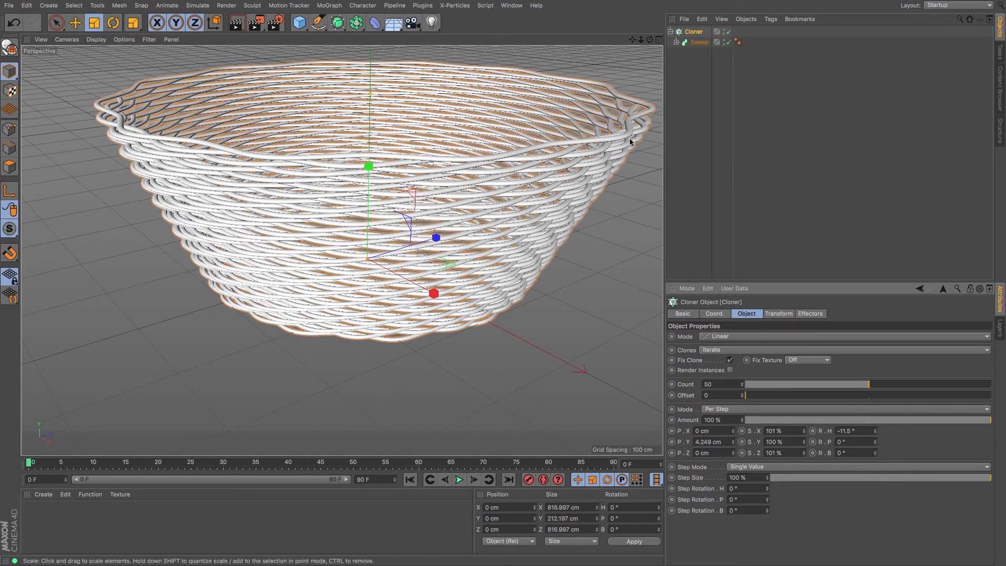
- In the top view, set the Cloner's per-step X, Y and Z scale to 100% to make the wall straight
left_click_drag(649, 41, 531, 34)
key("F2")
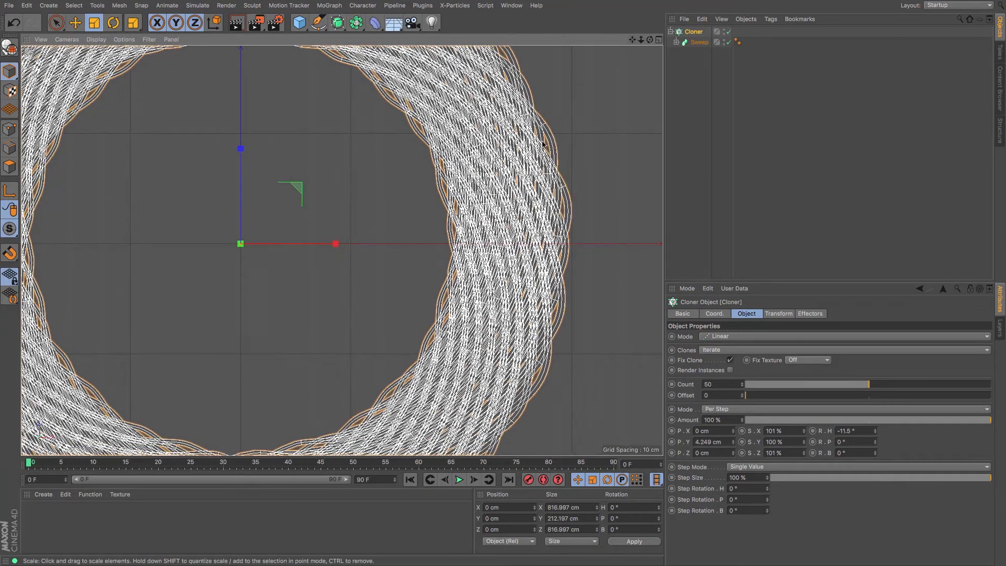
left_click(787, 430)
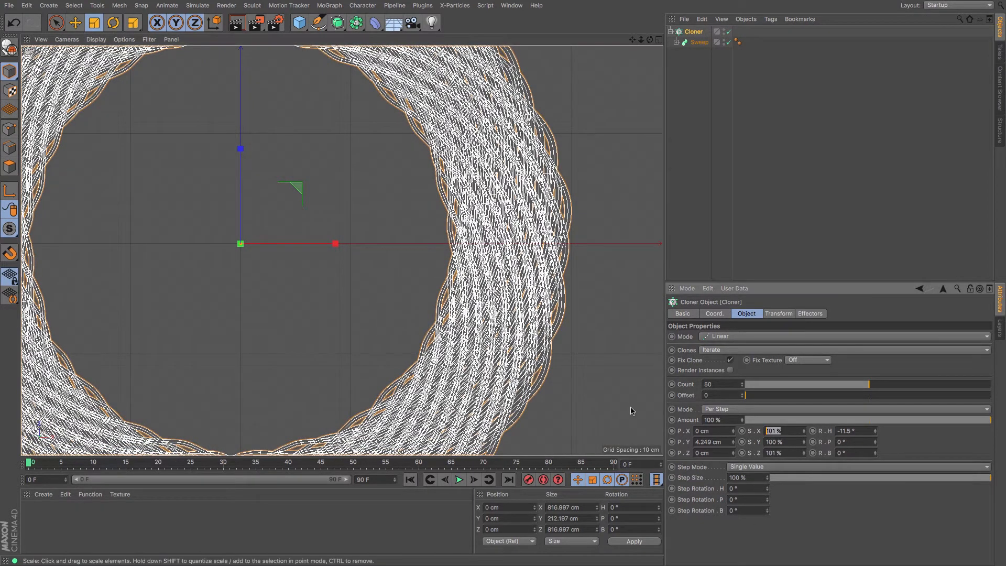
type("100")
key("Tab")
type("1")
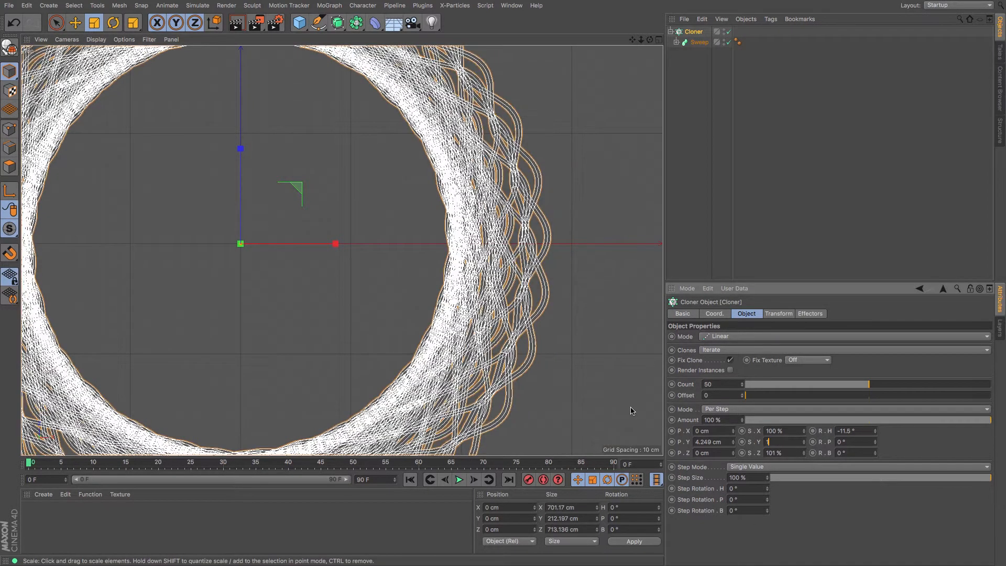
type("00")
key("Tab")
type("100")
key("Return")
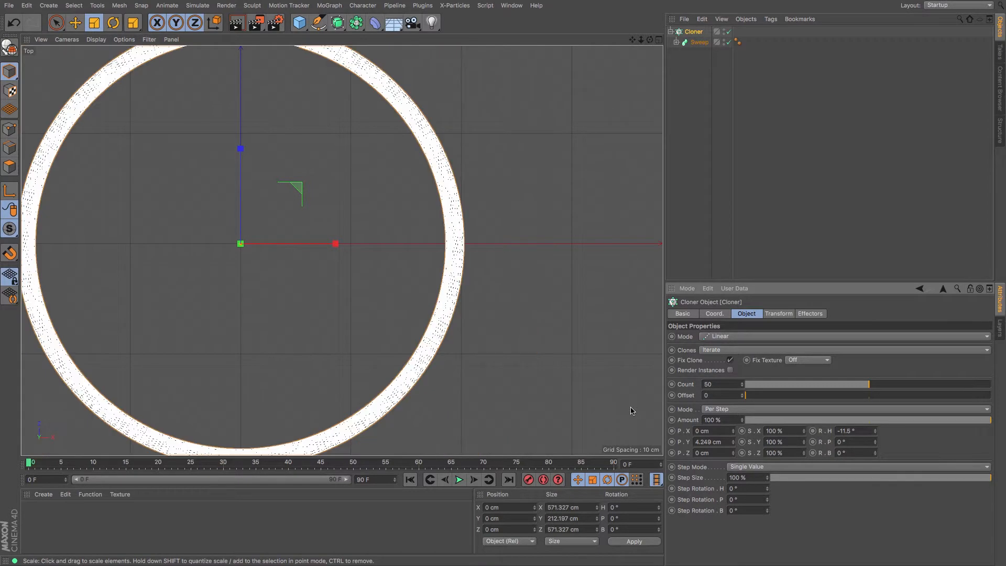
- Refine the Cloner's per-step heading rotation to -11.25° while viewing the ring's edge from the top
scroll(341, 250, "up", 5)
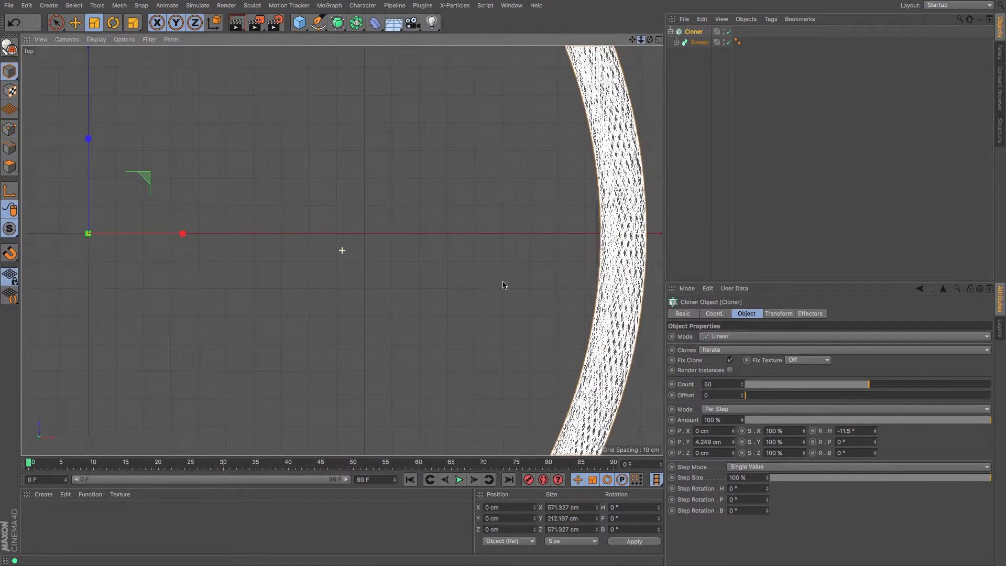
left_click_drag(631, 41, 623, 41)
left_click(847, 431)
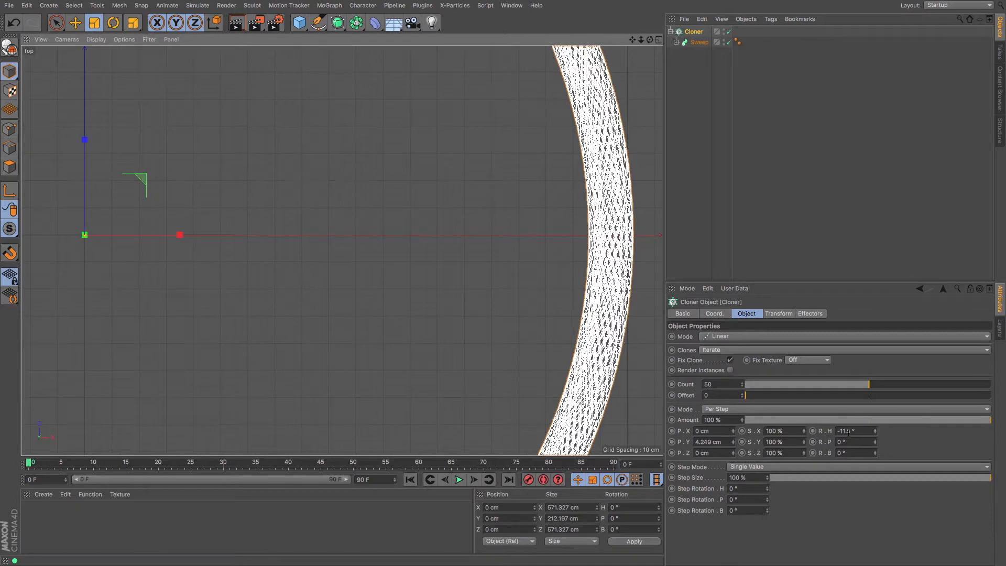
type("2")
key("Return")
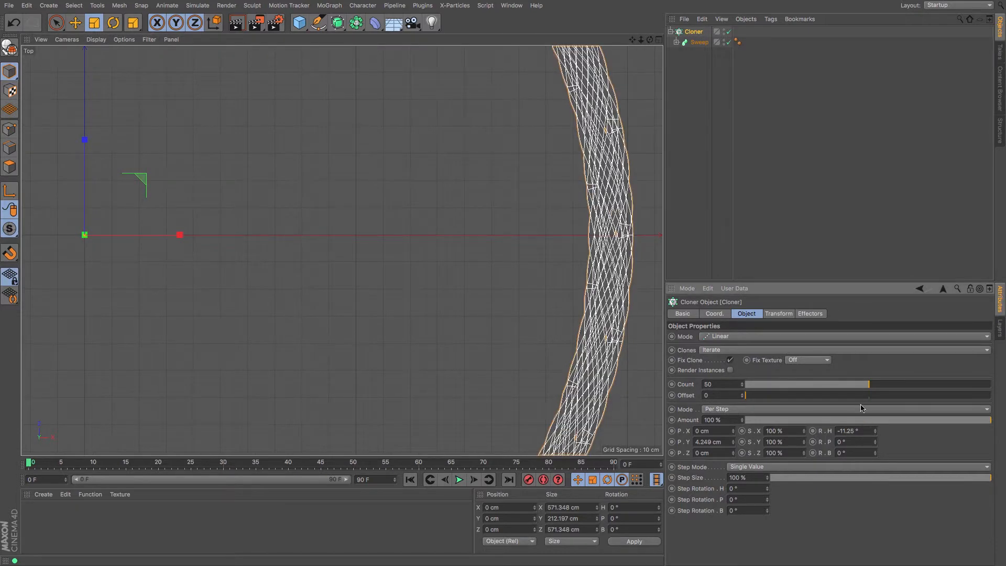
- Review the weave in perspective and change the Cloner's per-step heading rotation to -12.25°
key("F1")
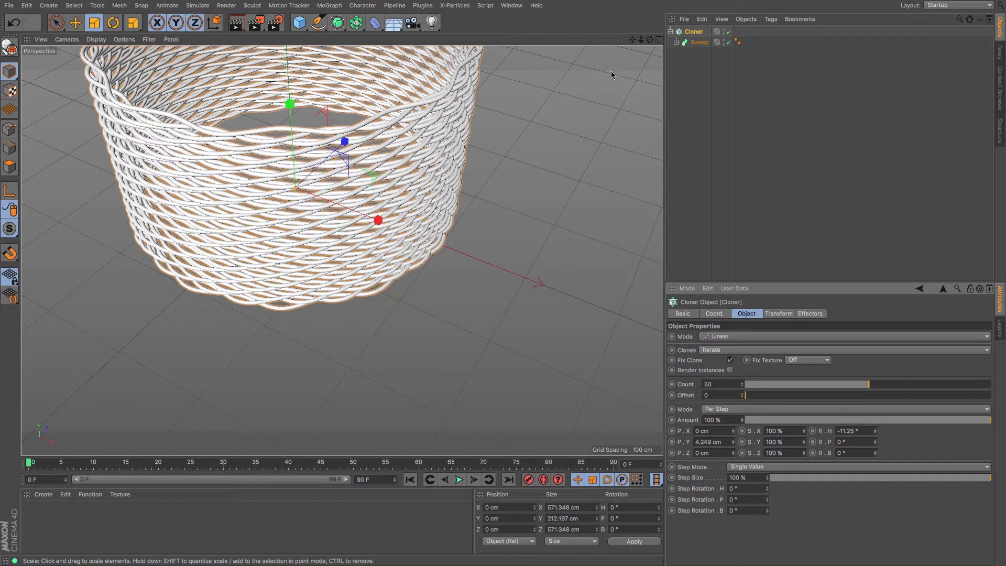
left_click_drag(649, 40, 579, 109)
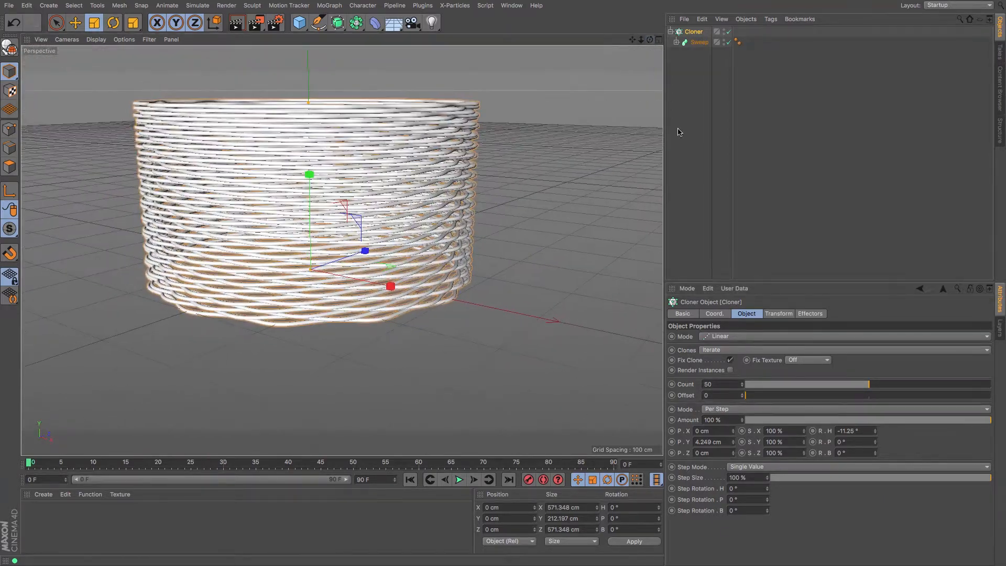
left_click(846, 432)
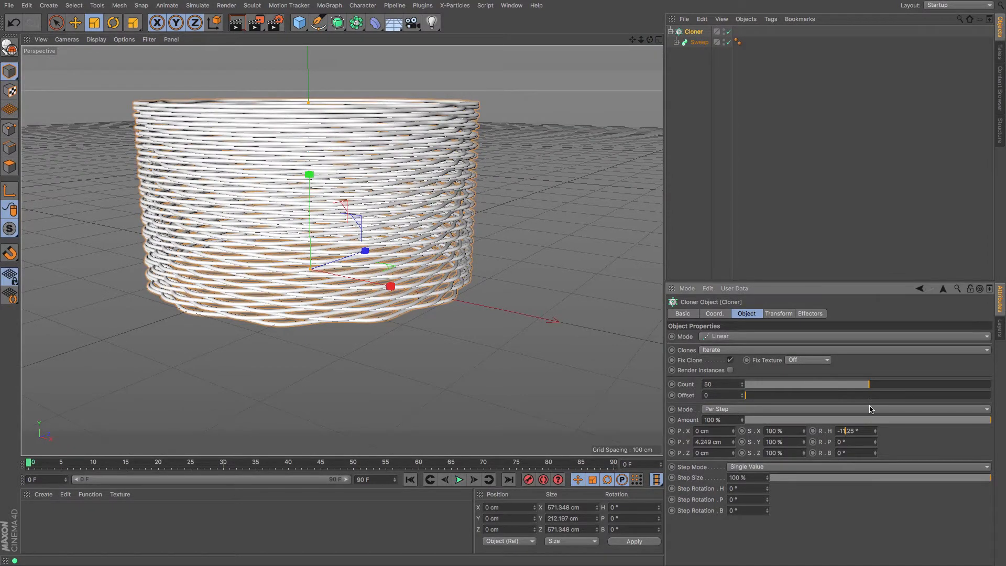
key("BackSpace")
type("2")
key("Return")
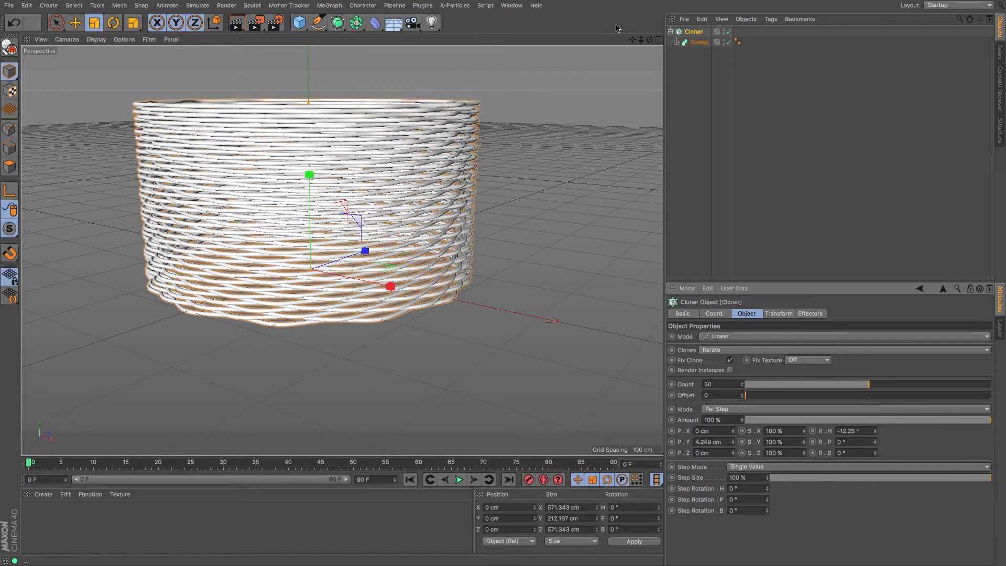
- Check the strand overlap in the top view and set the Cloner's per-step heading rotation to 10°
left_click_drag(649, 39, 642, 79)
key("F2")
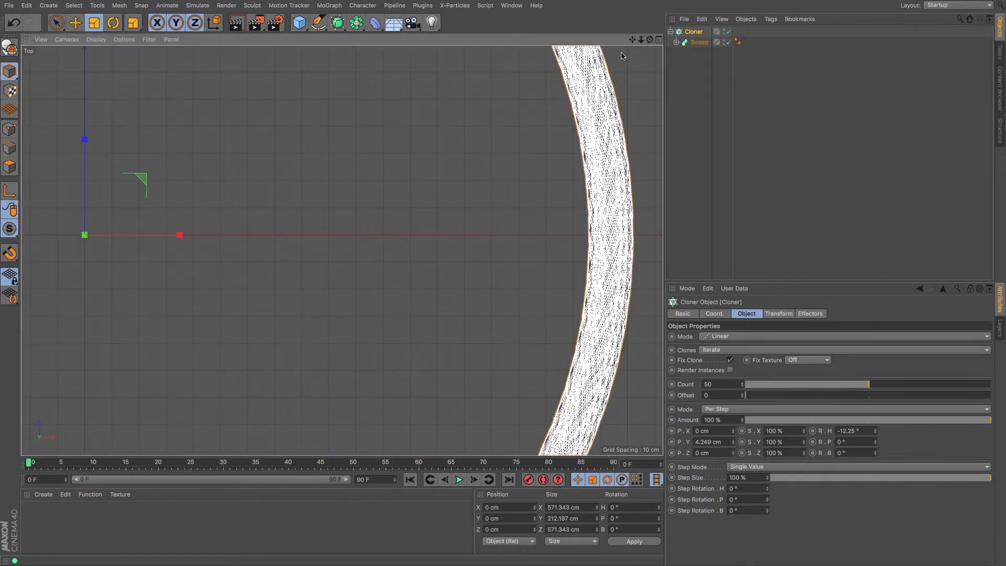
left_click_drag(632, 40, 556, 31)
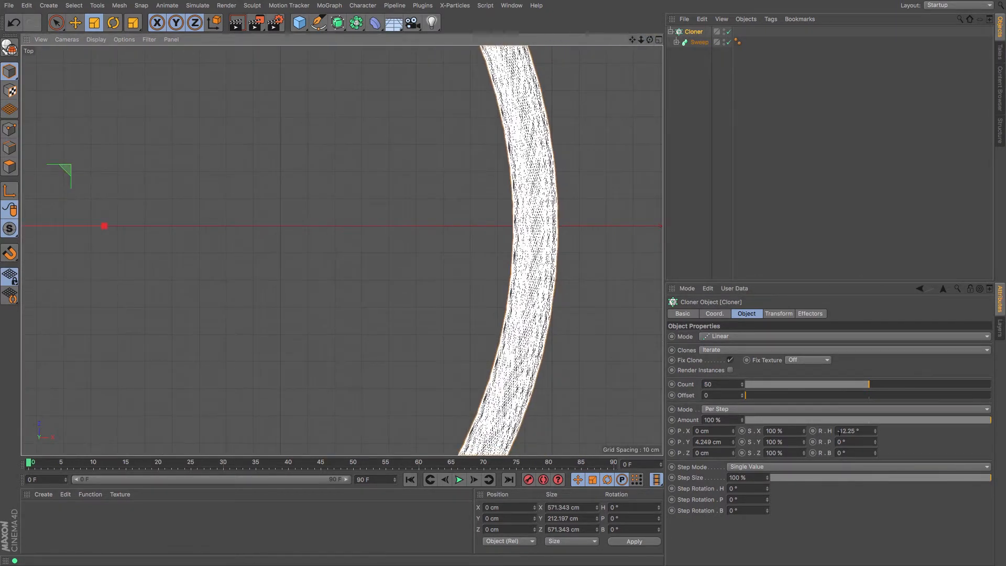
left_click(848, 430)
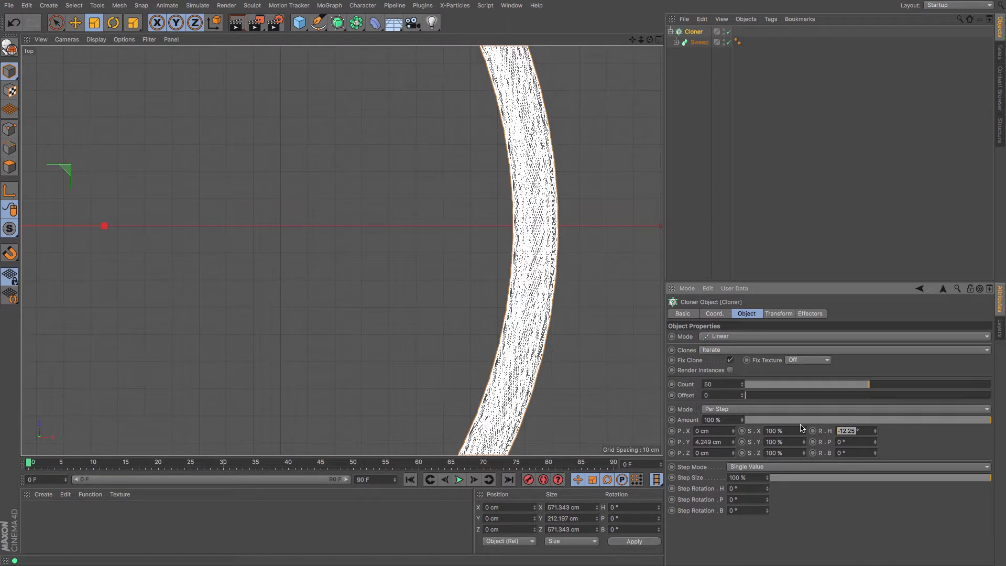
type("1")
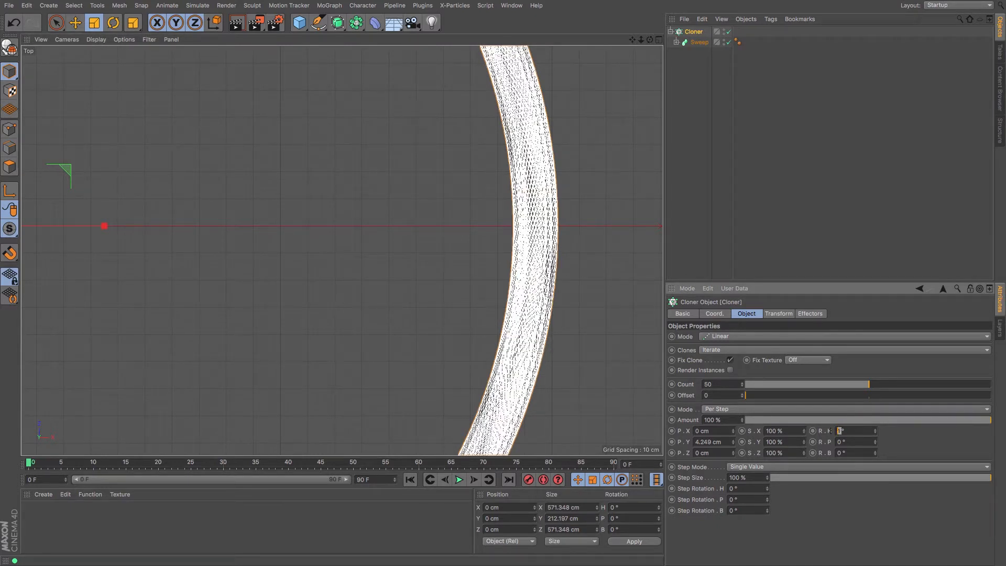
type("0")
key("Return")
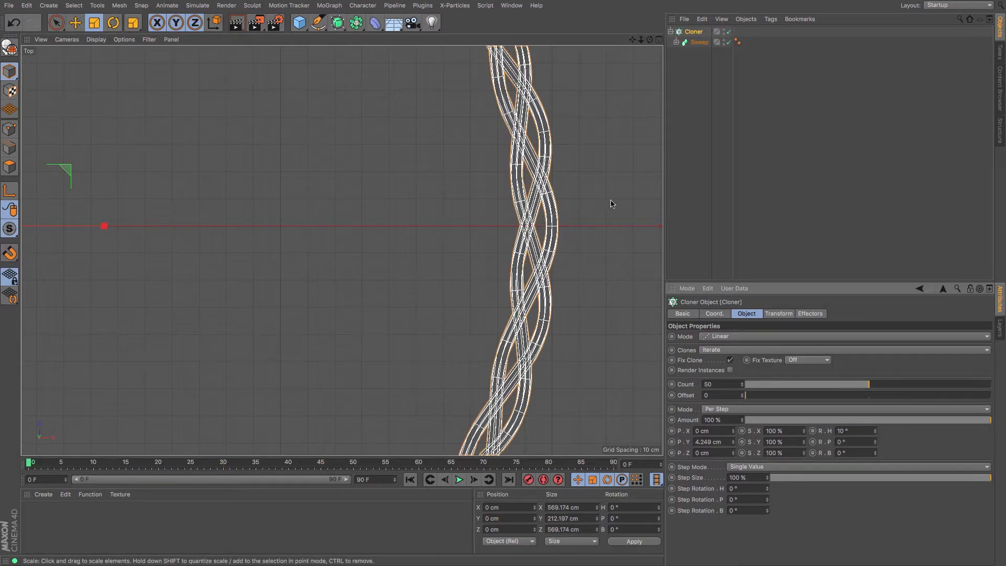
- Inspect the woven wall in perspective and raise the Cloner's per-step heading rotation to 11°
key("F1")
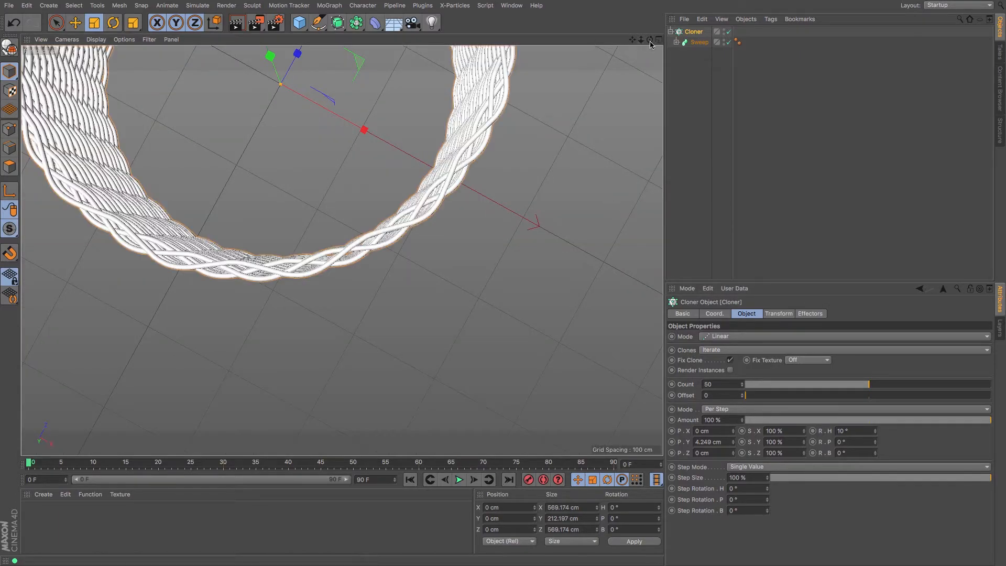
left_click_drag(649, 40, 634, 100)
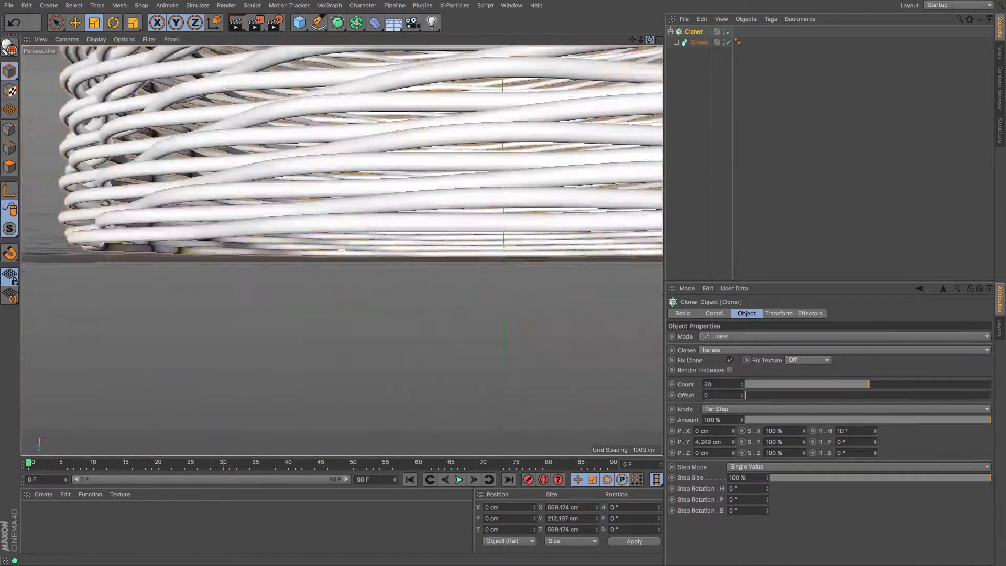
left_click_drag(341, 250, 383, 285, "alt")
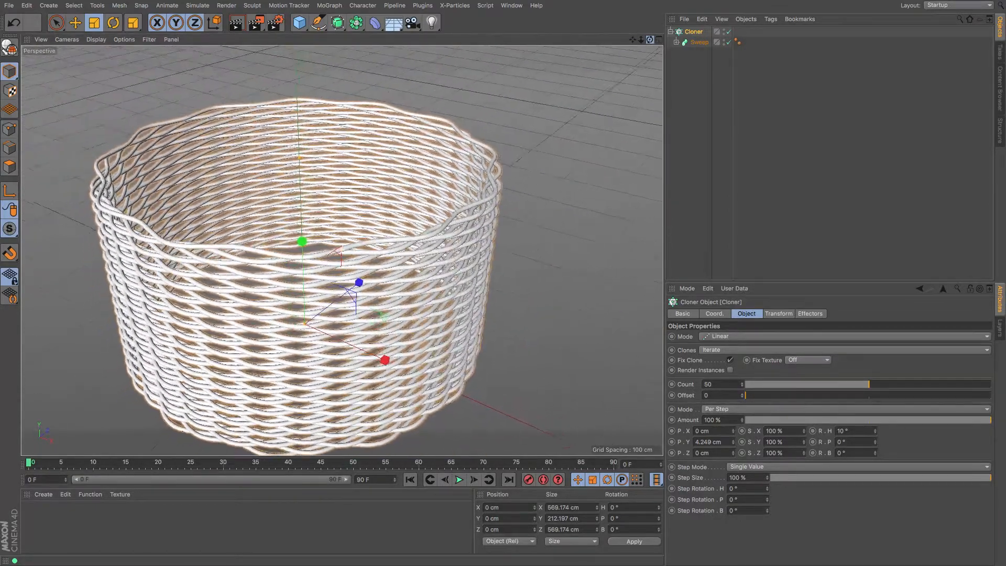
left_click_drag(649, 39, 645, 1)
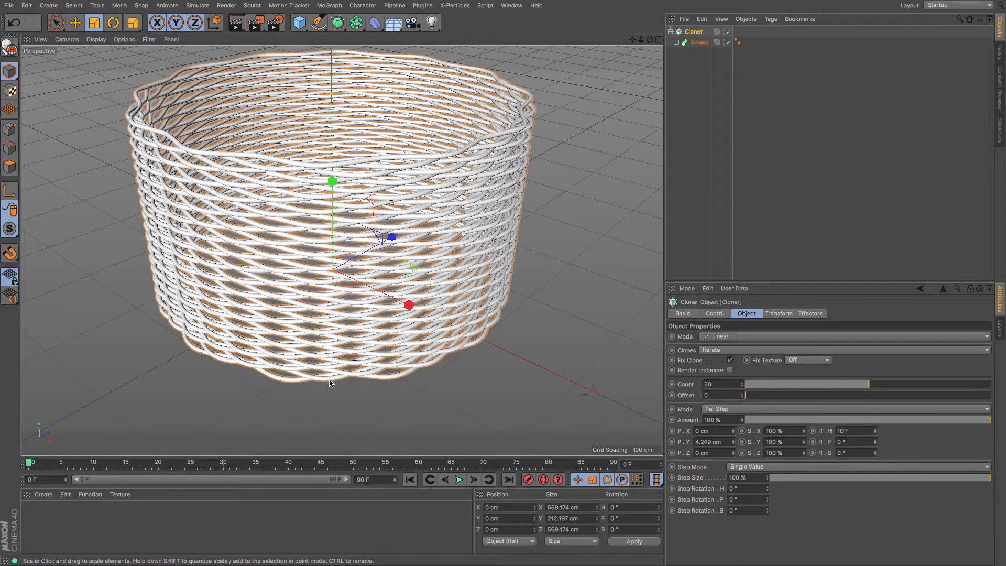
left_click(875, 431)
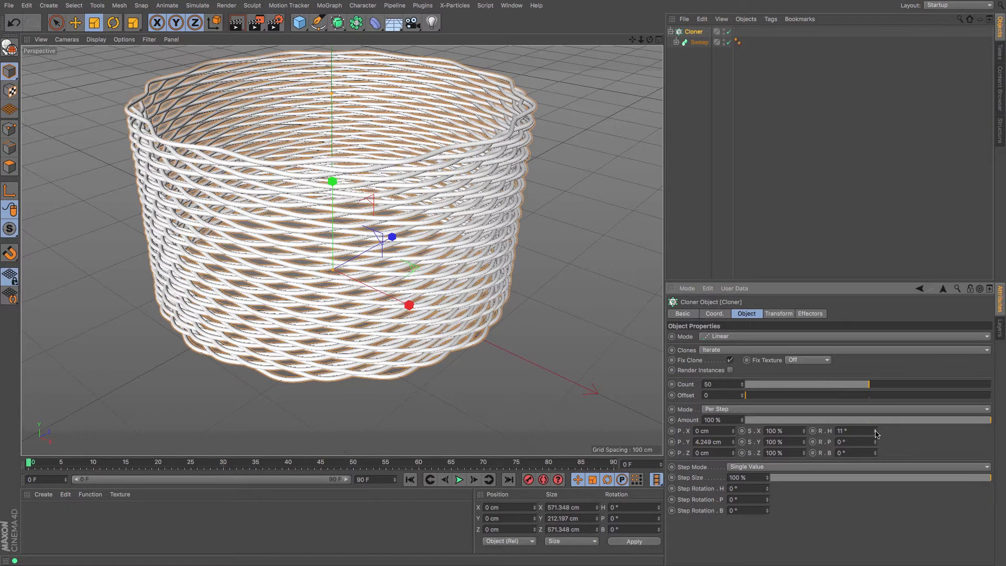
- Raise the strand Cloner's per-step heading rotation to 15°
left_click(875, 431)
left_click(875, 431)
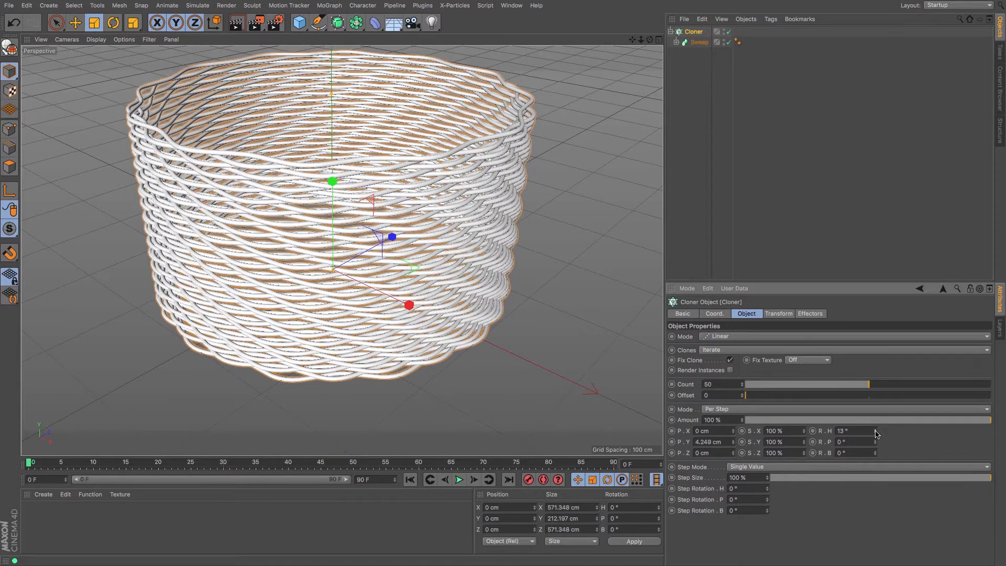
left_click(875, 430)
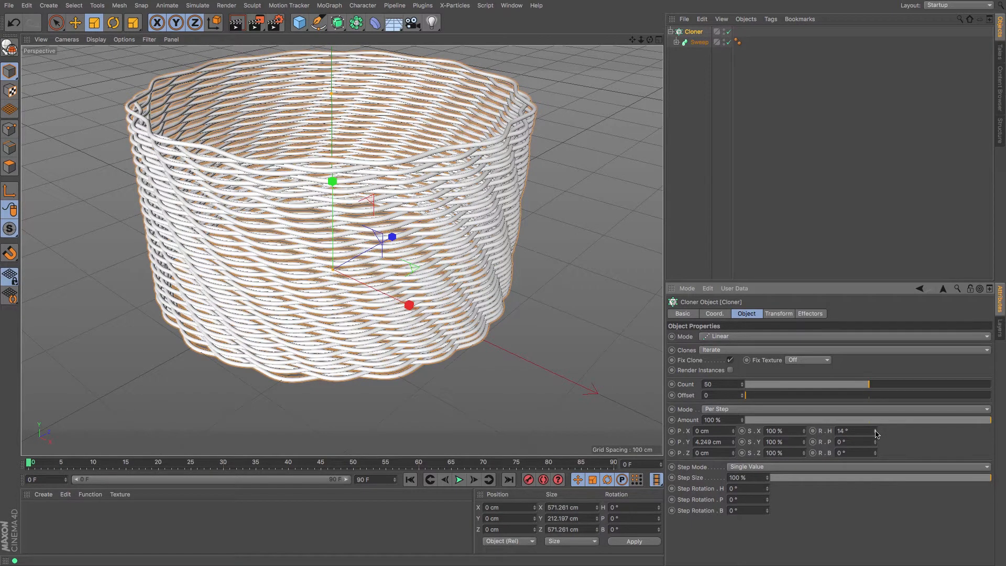
left_click(875, 431)
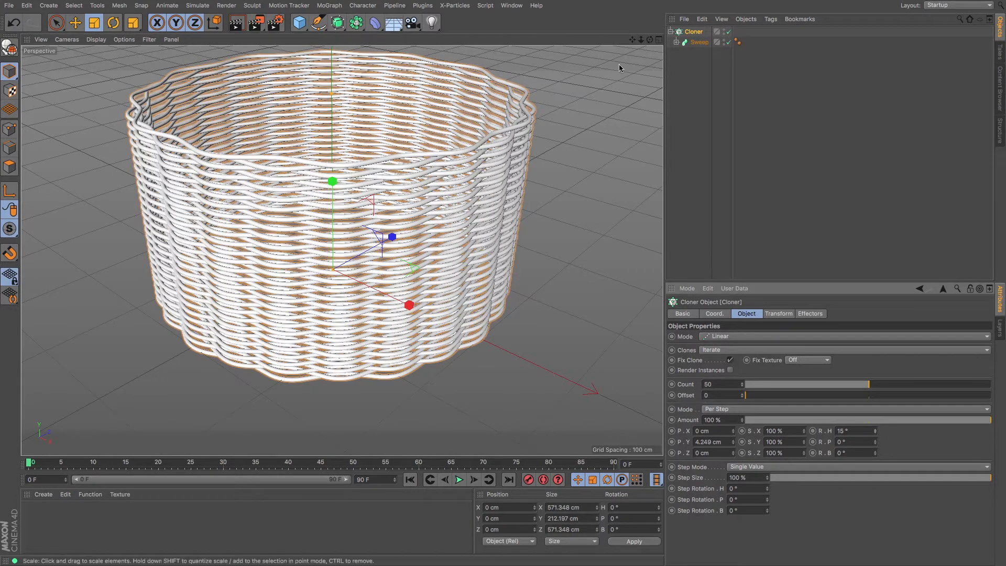
- Examine the interlacing of the strands from the side and around the whole ring in the top view
mouse_move(650, 40)
left_mouse_down()
mouse_move(650, 136)
mouse_move(648, 40)
left_mouse_up()
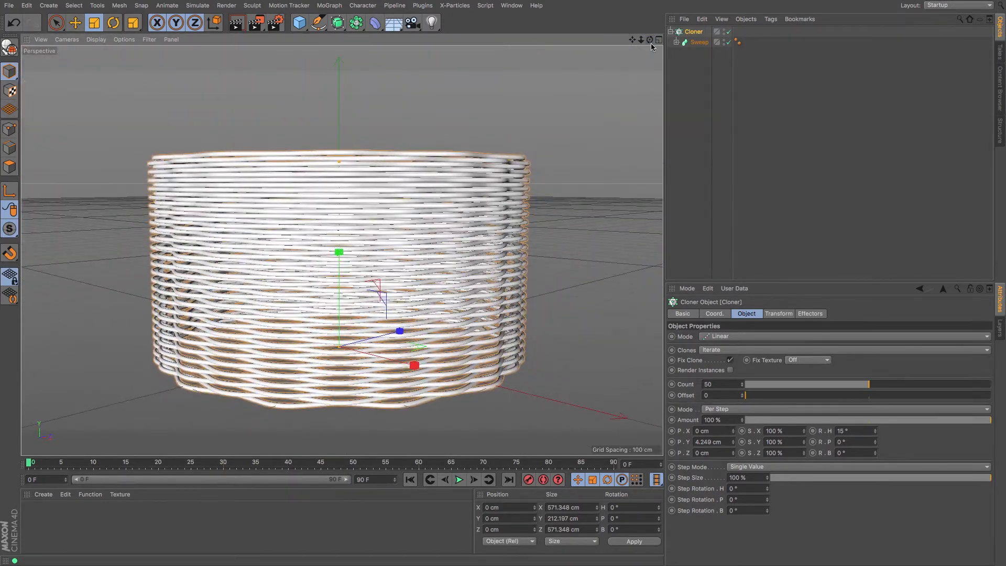
key("F2")
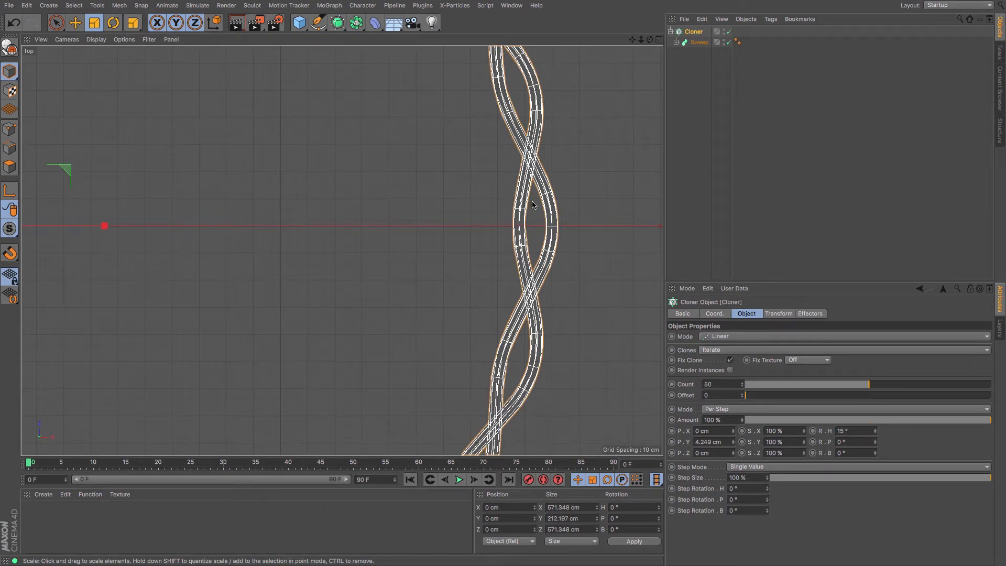
left_click_drag(650, 40, 342, 250)
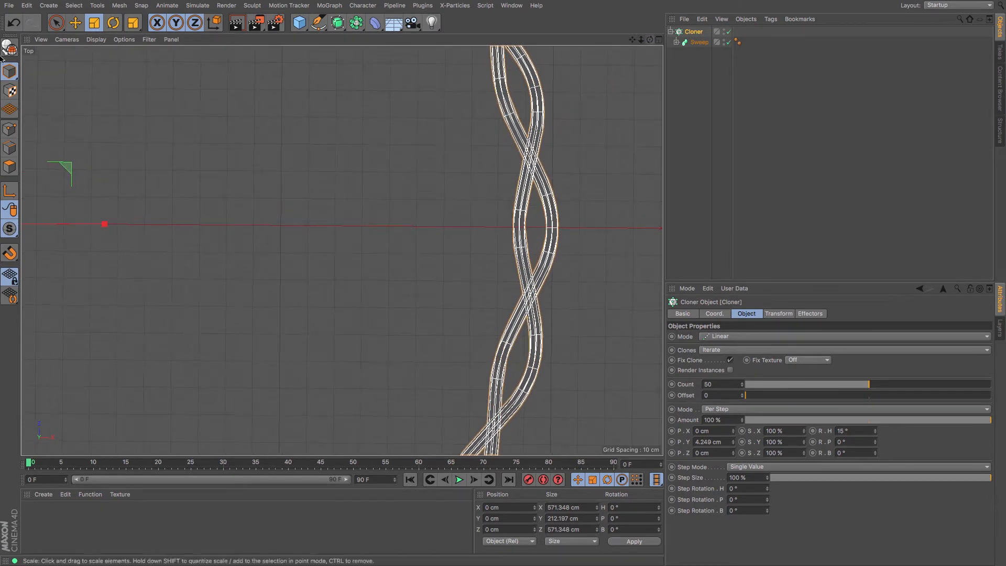
left_click(41, 40)
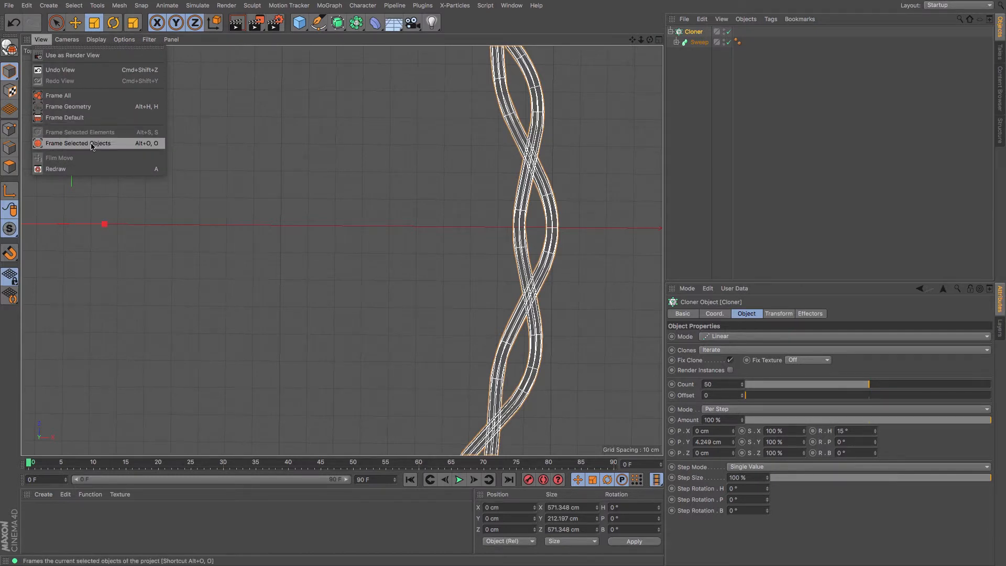
left_click(87, 120)
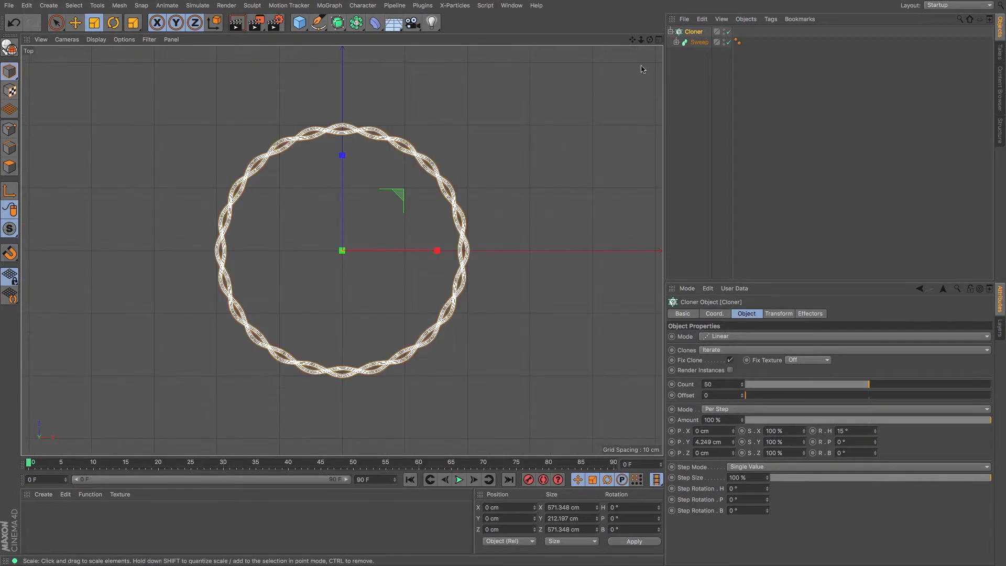
left_click_drag(641, 40, 642, 41)
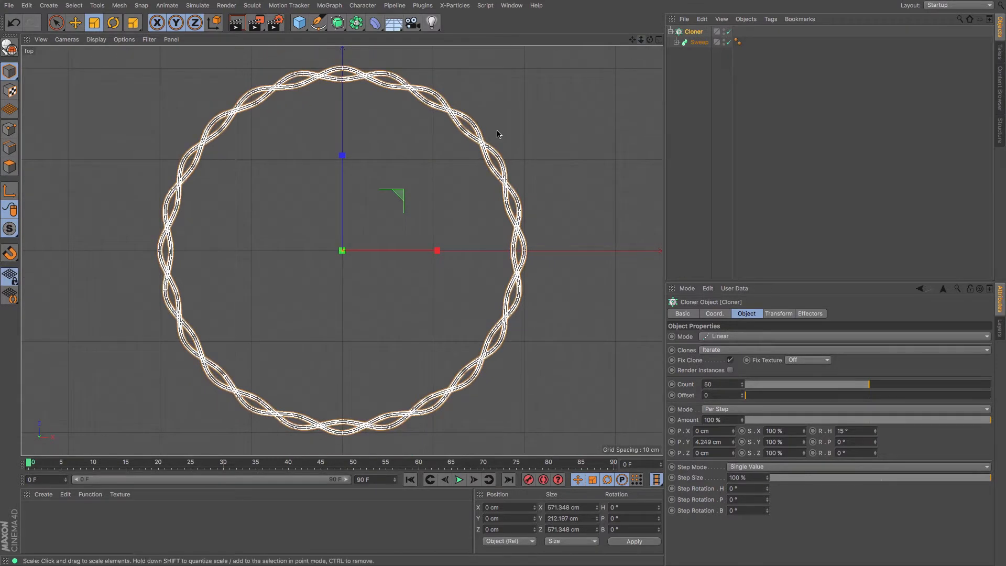
key("F1")
- Flare the woven wall outward by setting the Cloner's per-step X and Z scale to 101%, and deselect it
left_click_drag(798, 430, 670, 418)
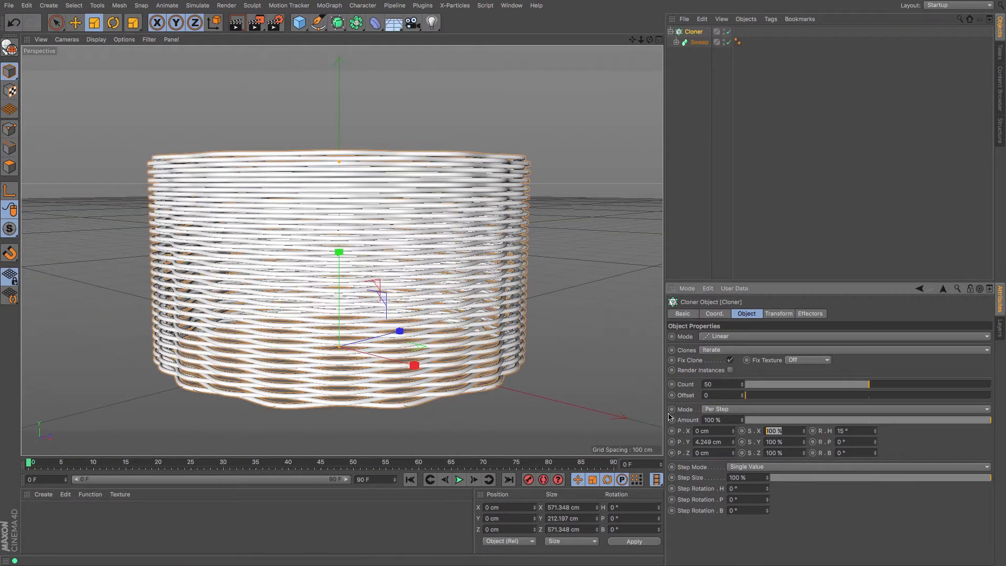
type("101")
key("Tab")
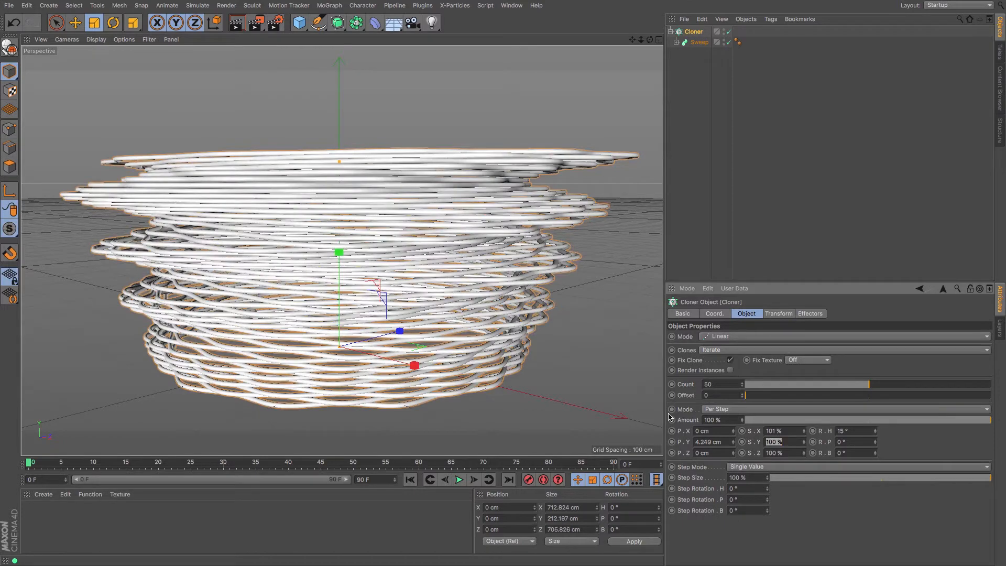
key("Tab")
type("101")
key("Return")
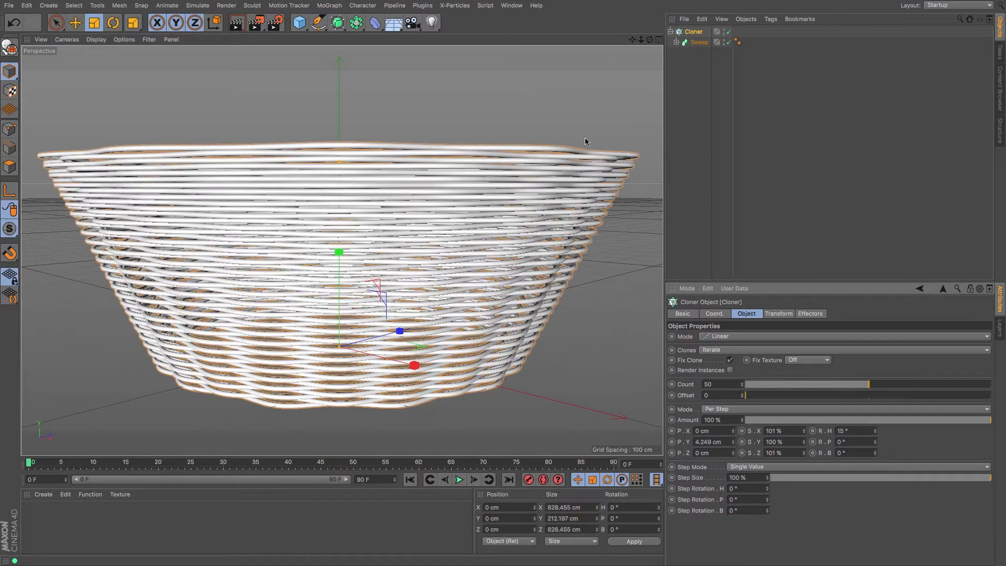
left_click(703, 80)
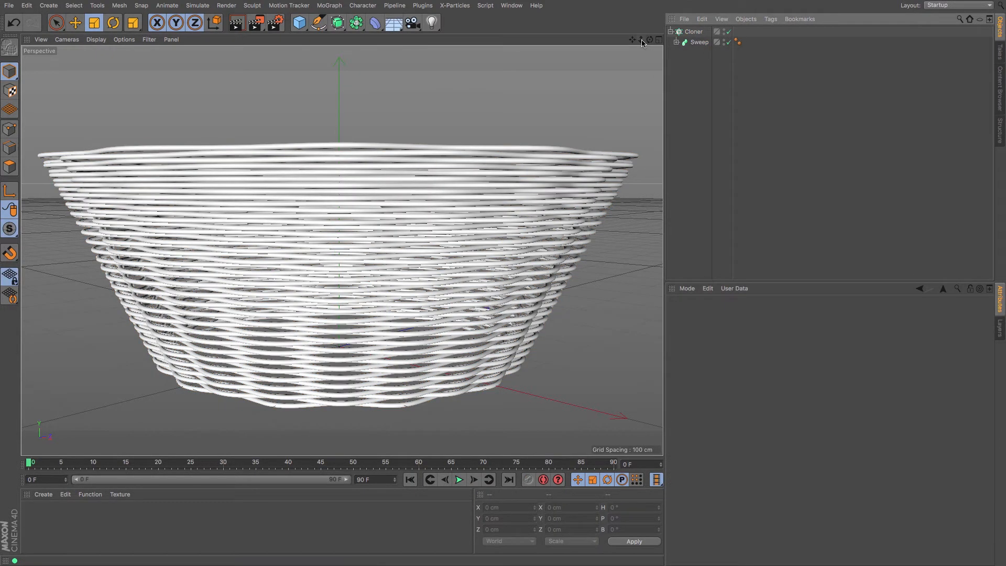
left_click_drag(642, 42, 682, 45)
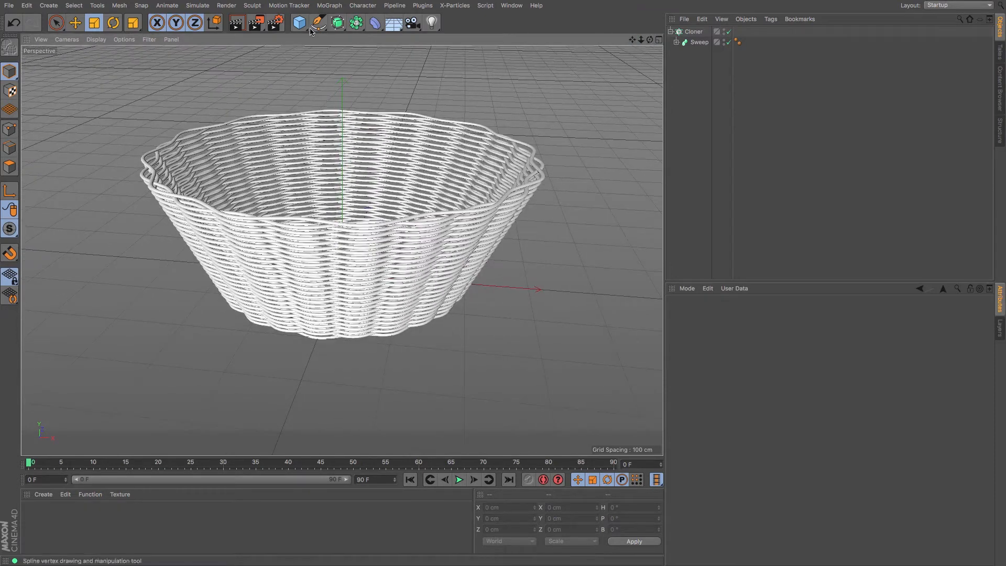
- Add a cone primitive with a top radius of 28 cm and a bottom radius of 24 cm
left_click(306, 28)
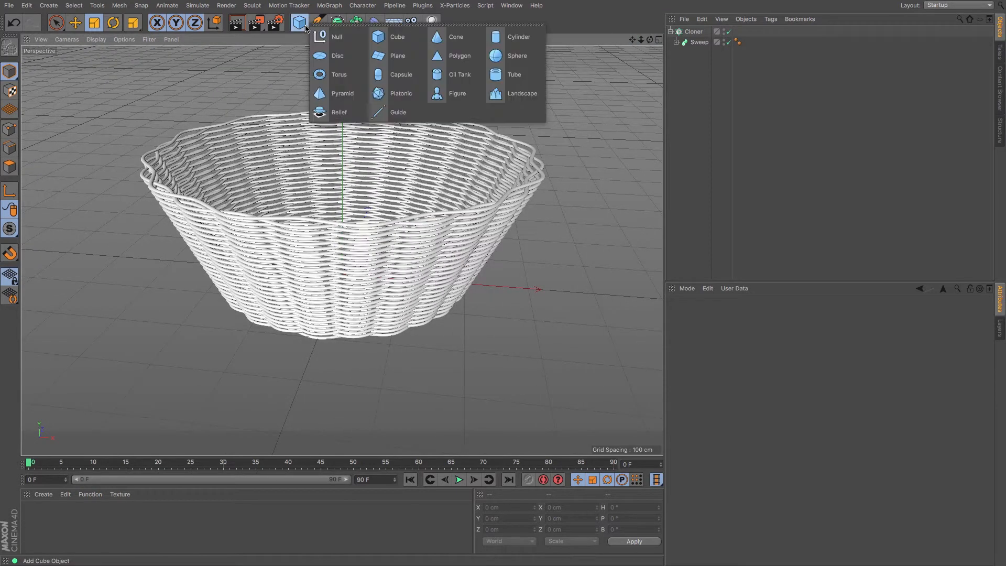
left_click(447, 42)
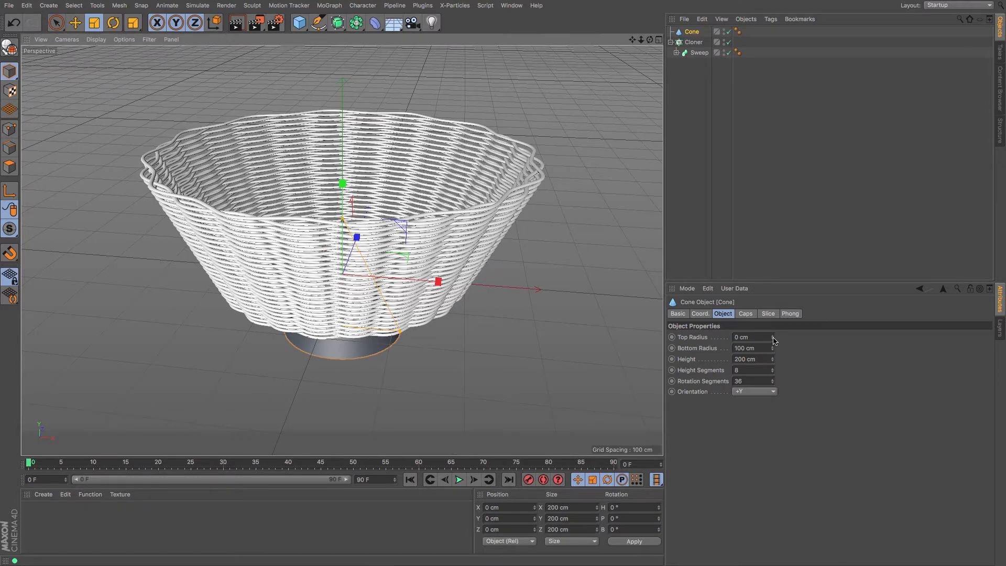
left_click_drag(772, 337, 734, 349)
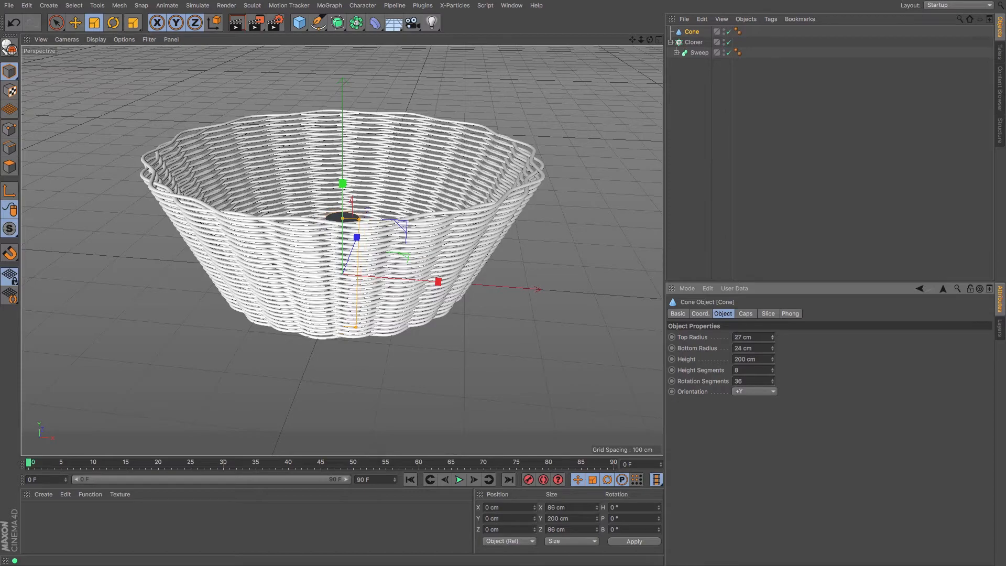
left_click_drag(774, 337, 773, 336)
- Add a second MoGraph Cloner and make the cone its child
left_click_drag(649, 39, 630, 59)
left_click(341, 7)
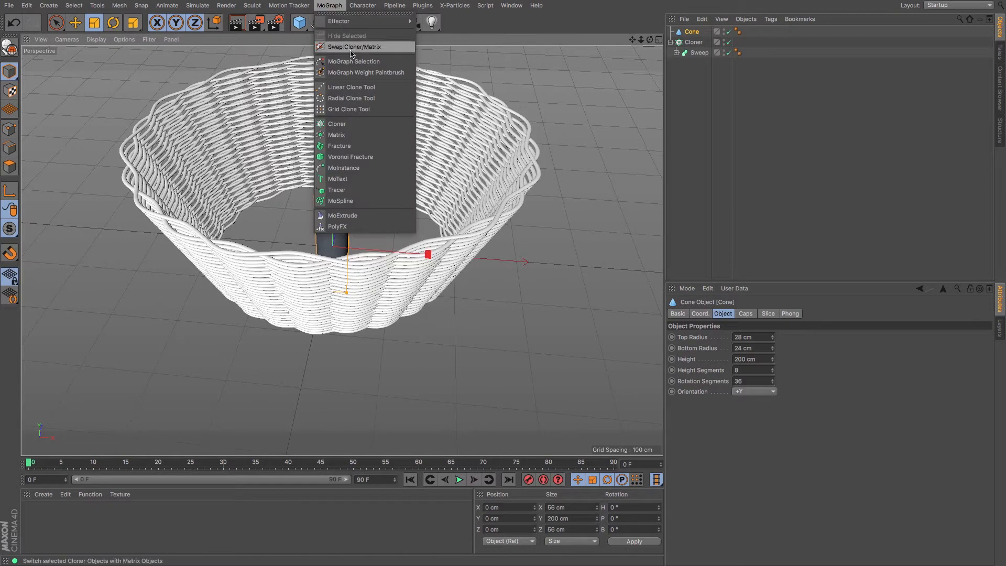
left_click(360, 124)
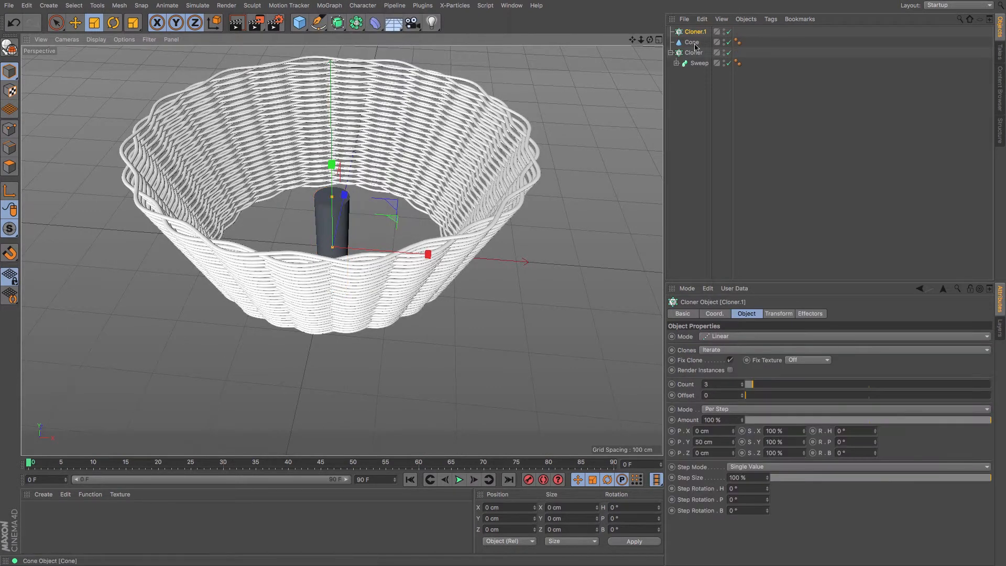
left_click_drag(692, 43, 694, 34)
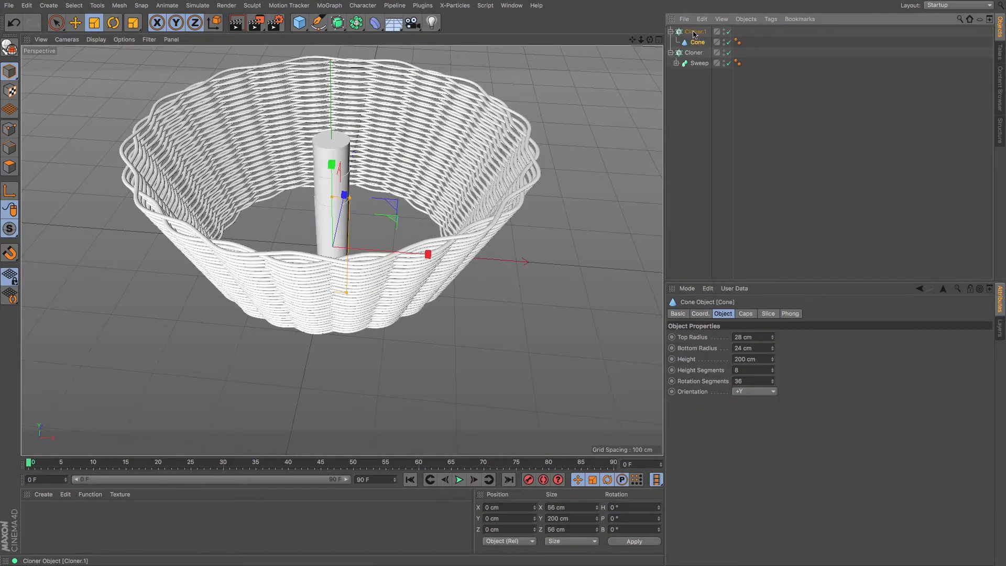
left_click(693, 33)
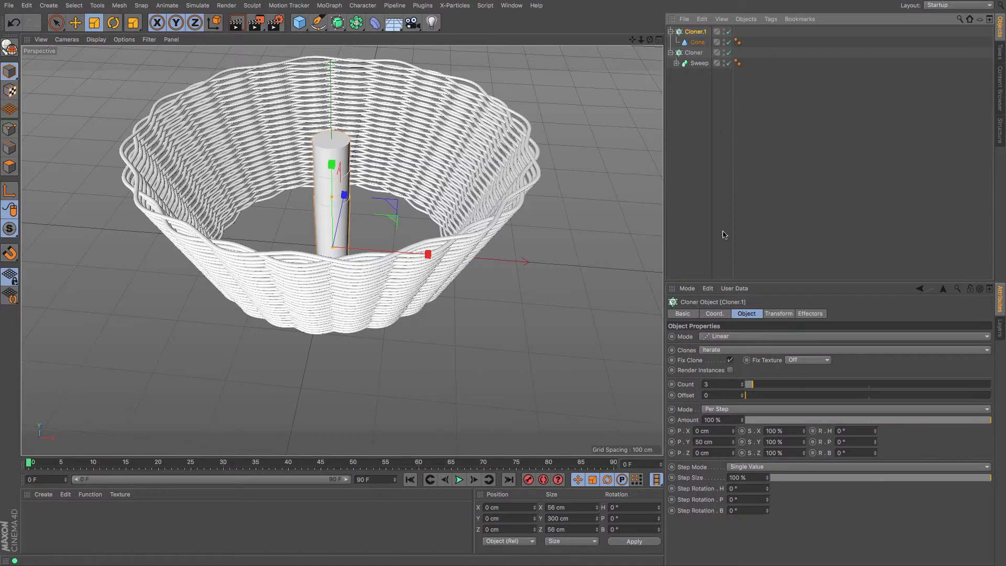
- Set the cone's Cloner to Radial mode in the XZ plane
left_click(859, 342)
left_click(851, 369)
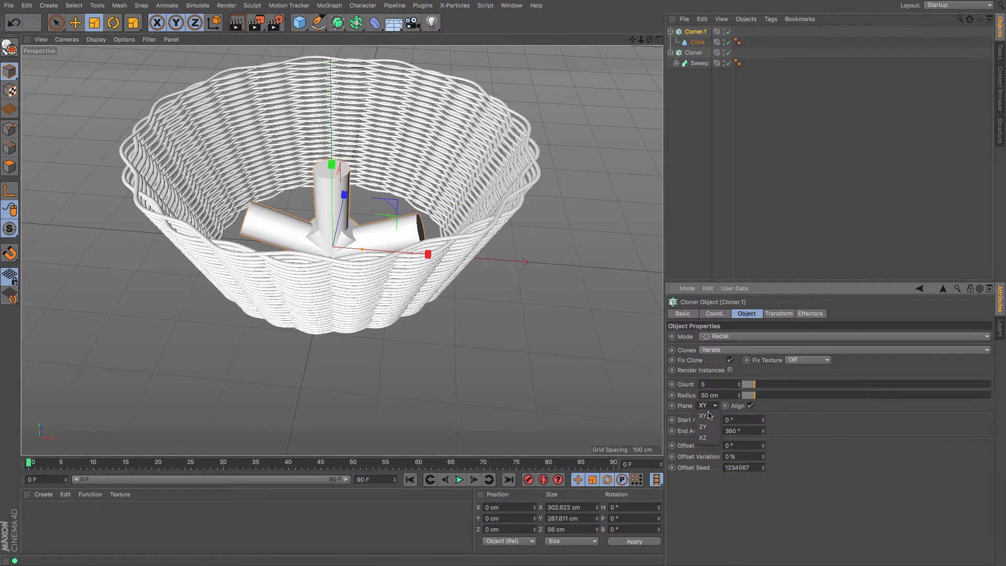
key("Down")
key("Down")
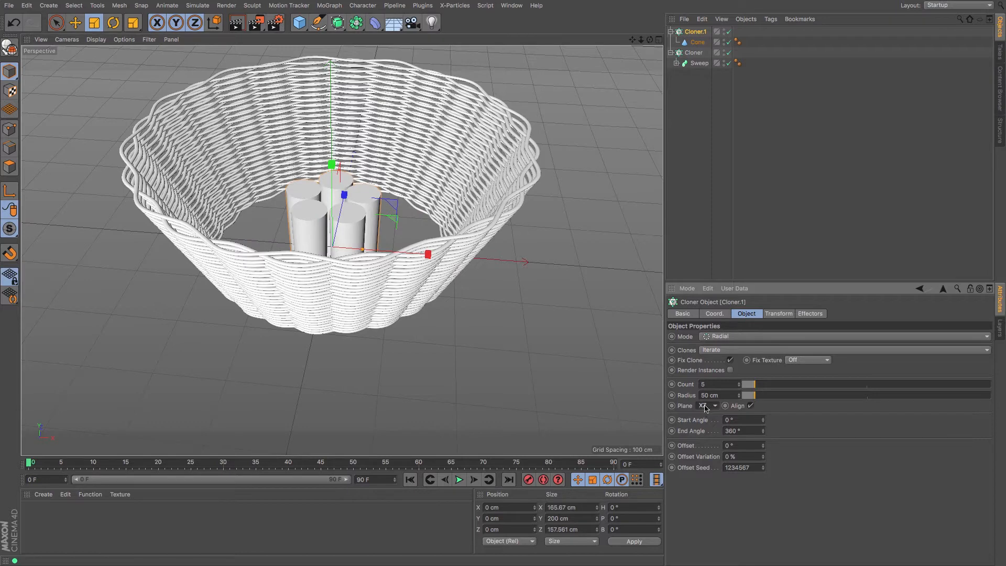
- Set the radial Cloner's count to 24 and widen its radius to about 237.6 cm, checking against the basket from the top
left_click_drag(365, 250, 412, 268)
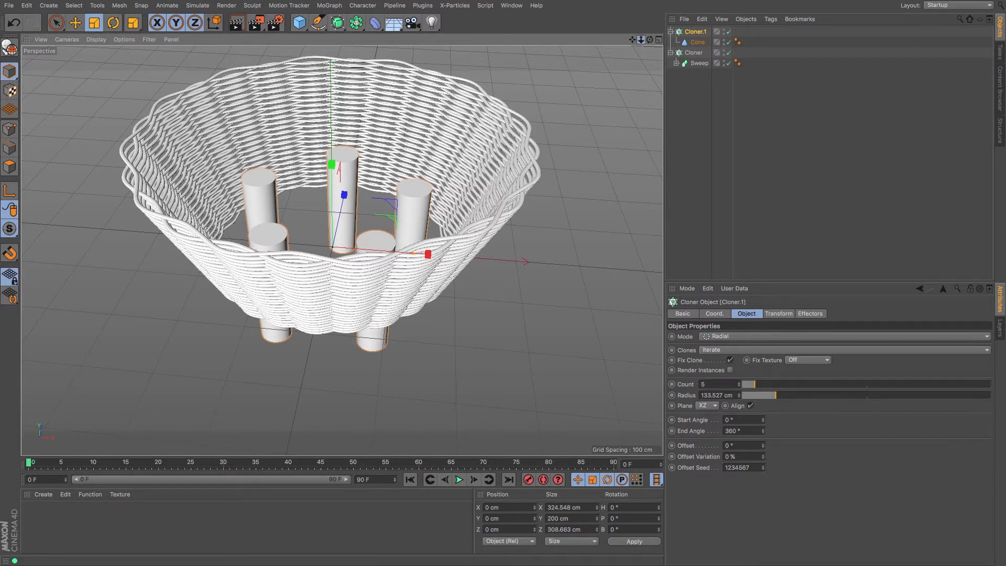
key("F2")
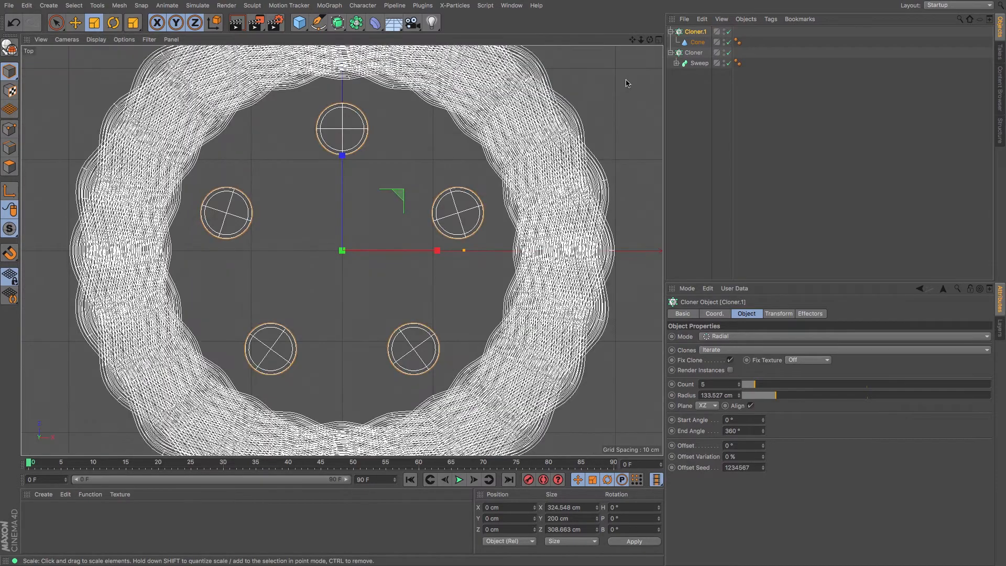
left_click_drag(640, 39, 588, 40)
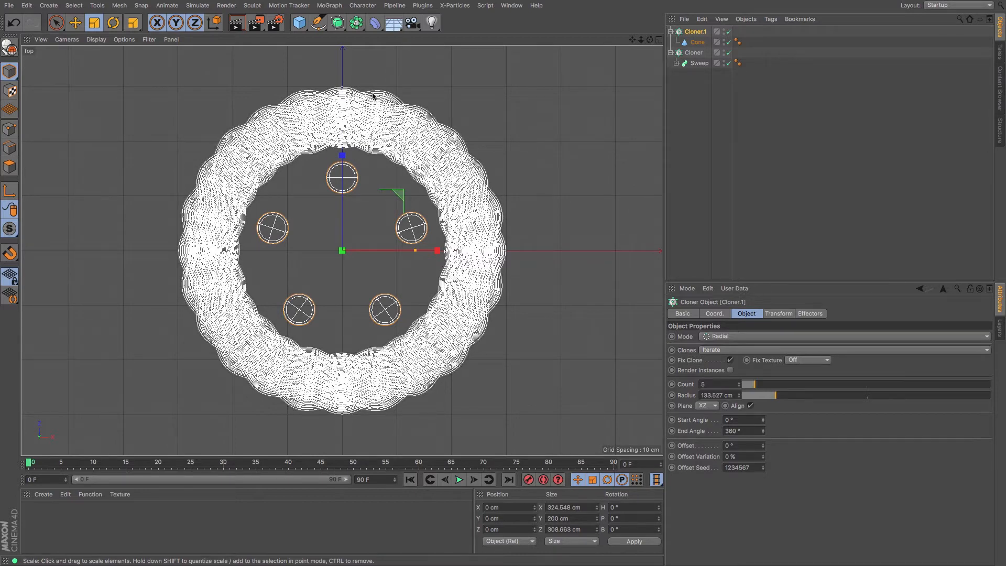
left_click_drag(719, 385, 536, 375)
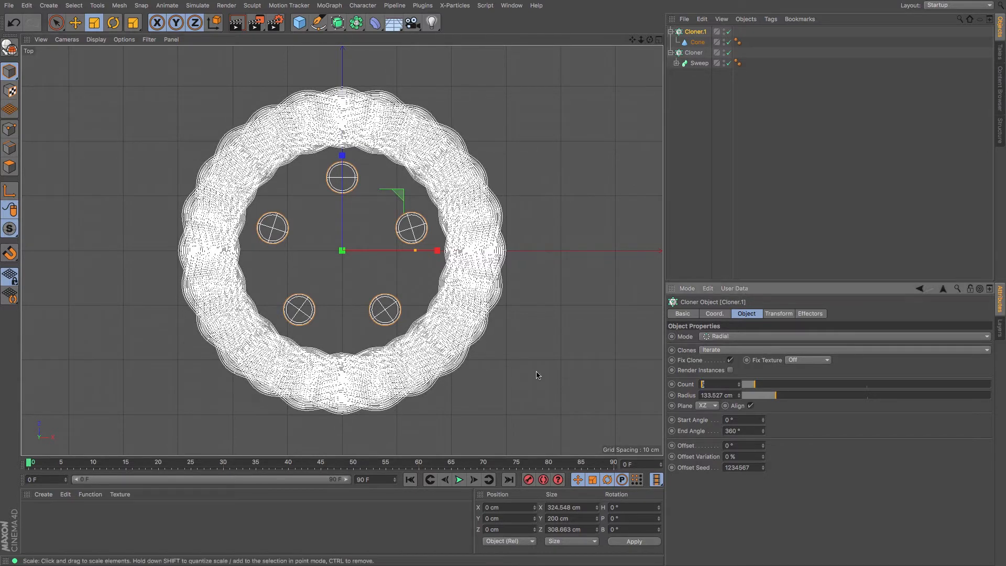
type("24")
key("Return")
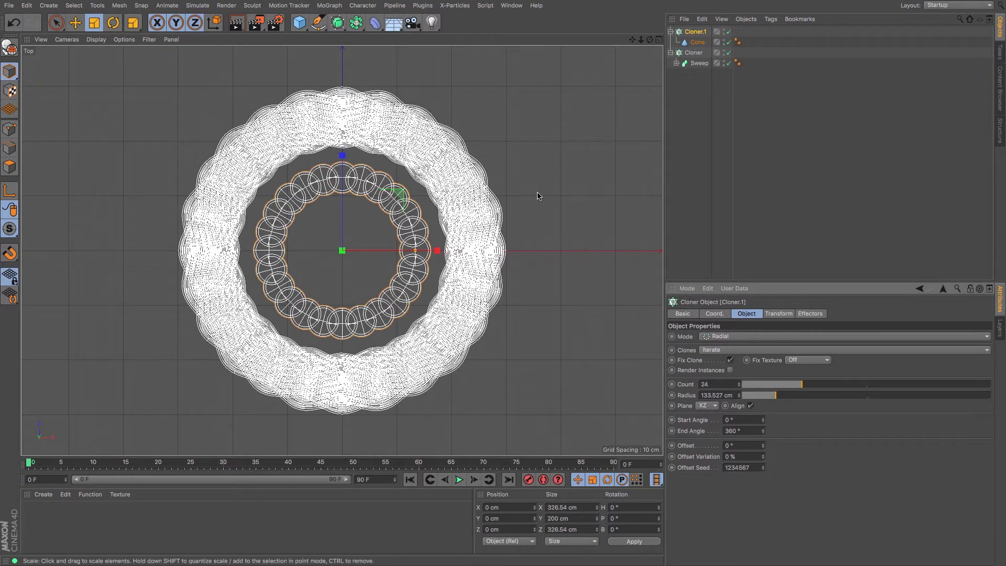
left_click_drag(415, 252, 472, 255)
- Move the ring of cones up to about 103.7 cm in Y using the front view
key("F4")
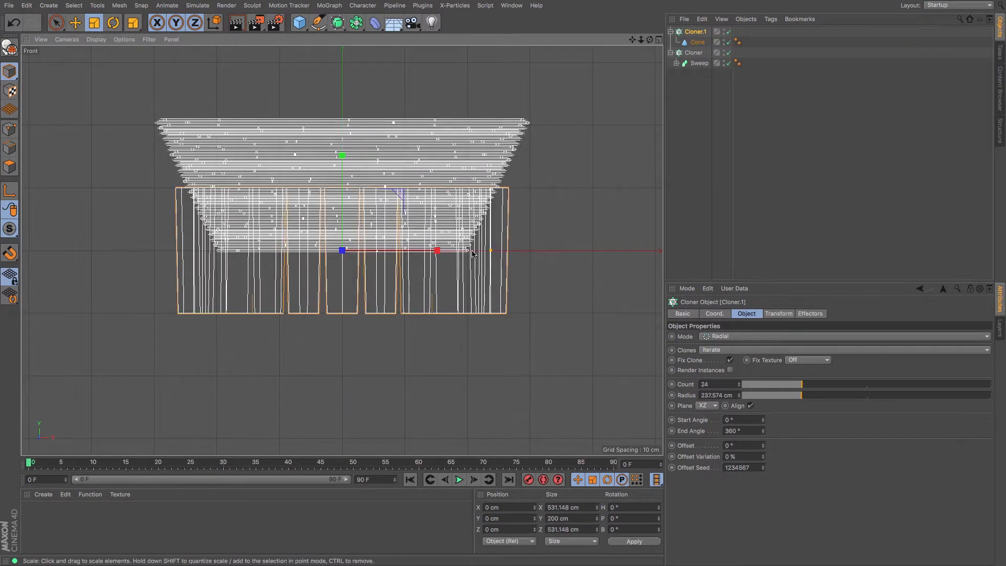
left_click(74, 23)
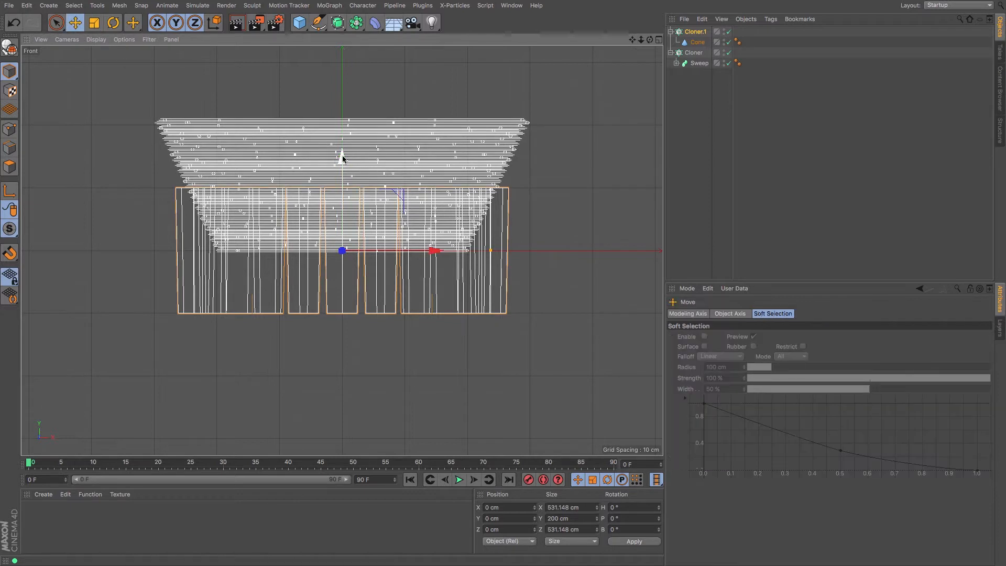
left_click_drag(341, 157, 353, 94)
key("F1")
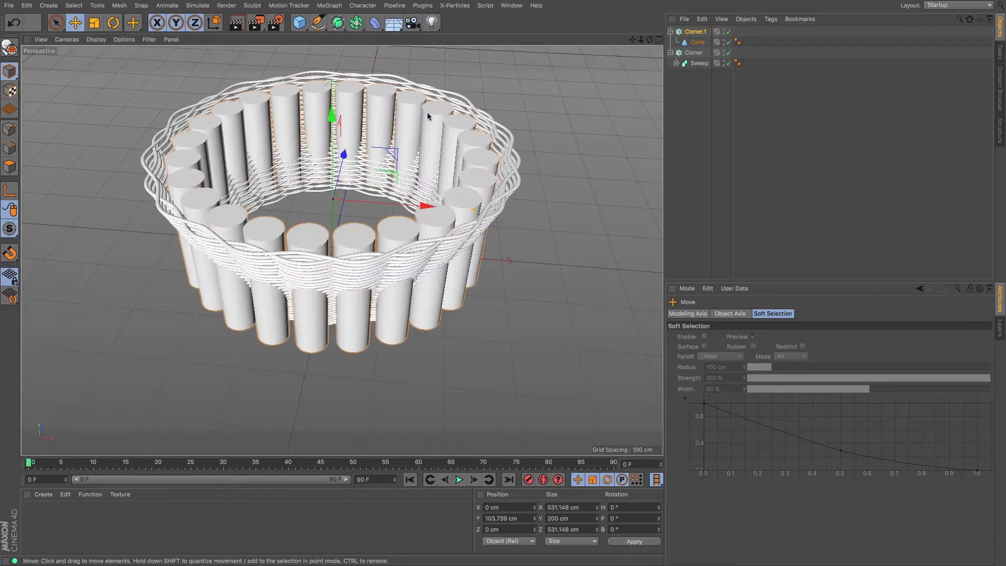
- Slim the cloned cone to a top radius of about 7.7 cm and a bottom radius of about 12.5 cm
left_click(691, 32)
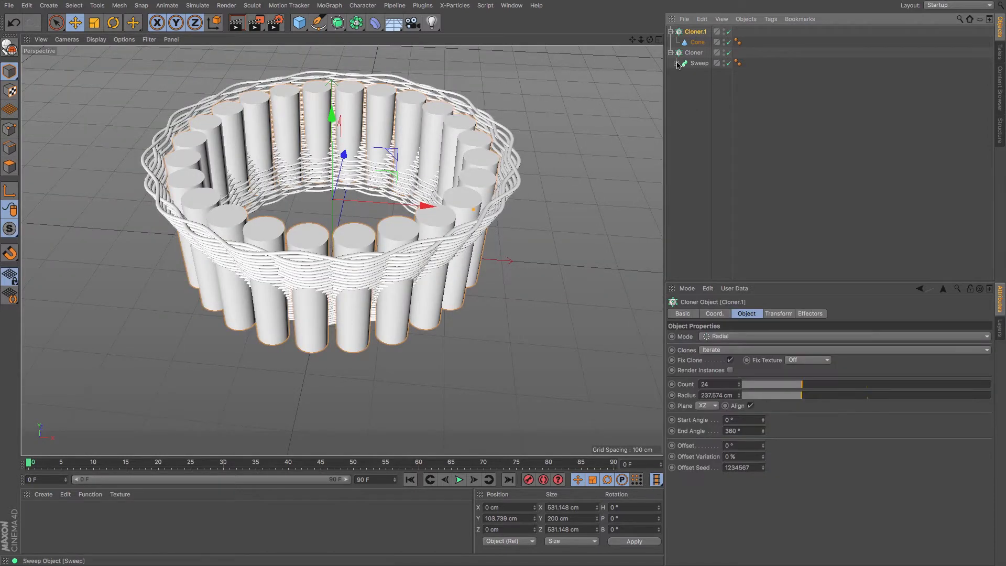
left_click(694, 44)
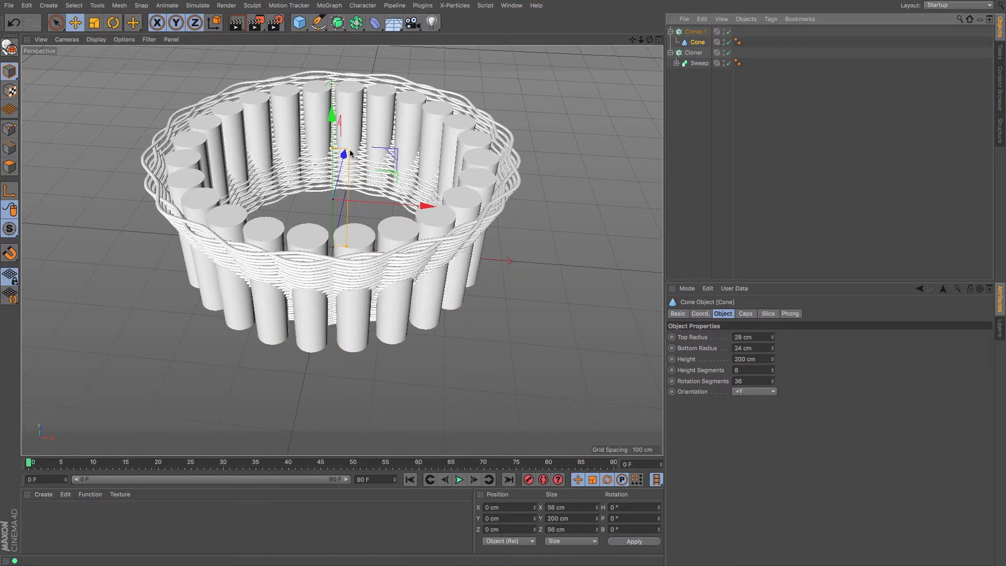
left_click_drag(346, 152, 336, 151)
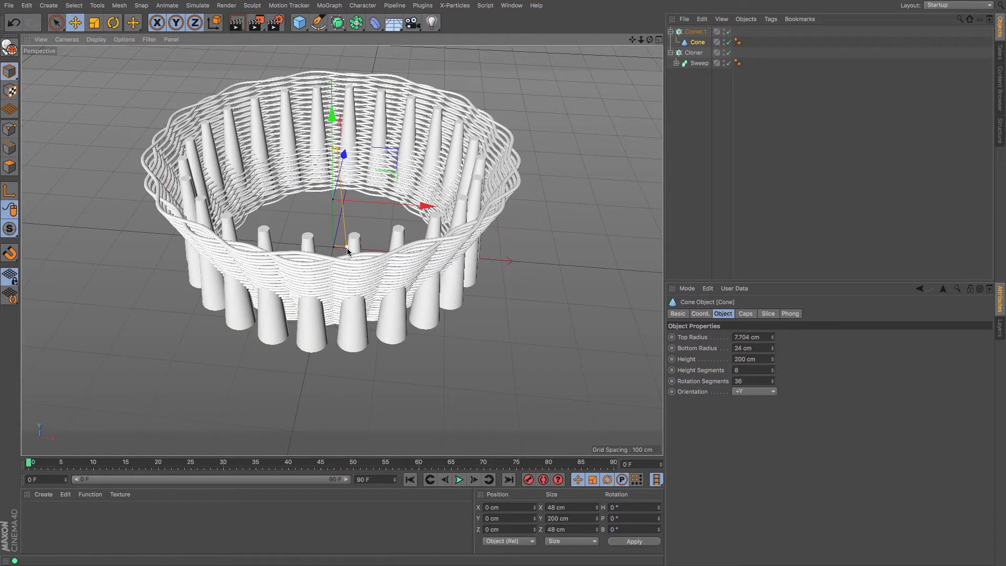
left_click_drag(346, 248, 340, 248)
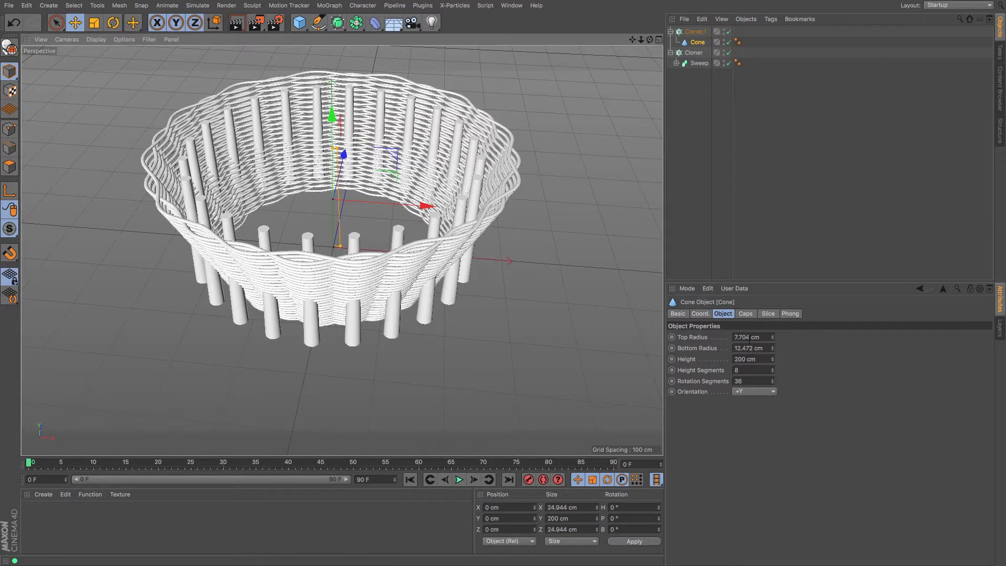
- Set both the top and bottom radius of the cloned cone to 5 cm
left_click_drag(762, 338, 592, 328)
type("5")
key("Tab")
type("5")
key("Return")
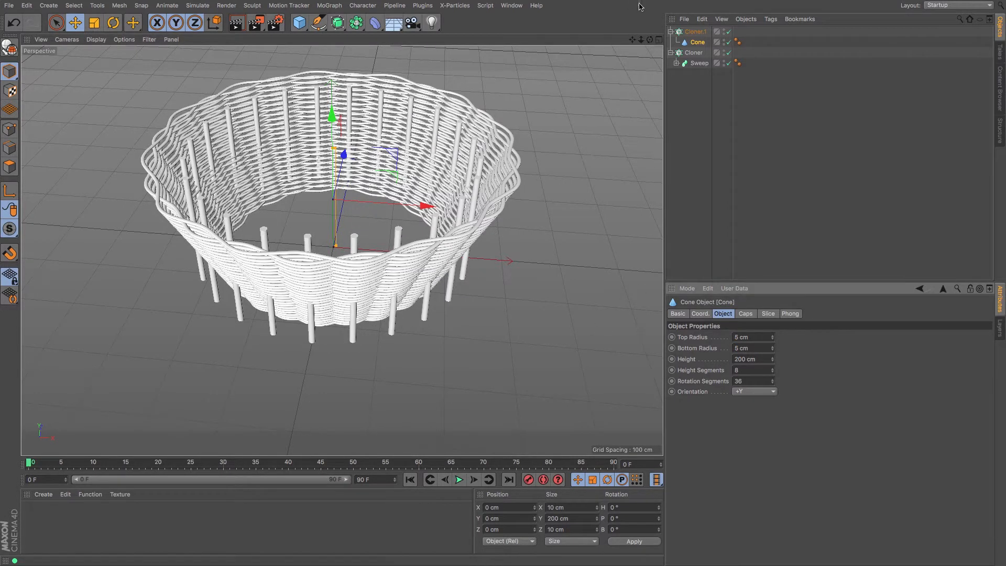
- Tilt the clones in the cone's Cloner outward with a transform pitch rotation of -22°
left_click(679, 31)
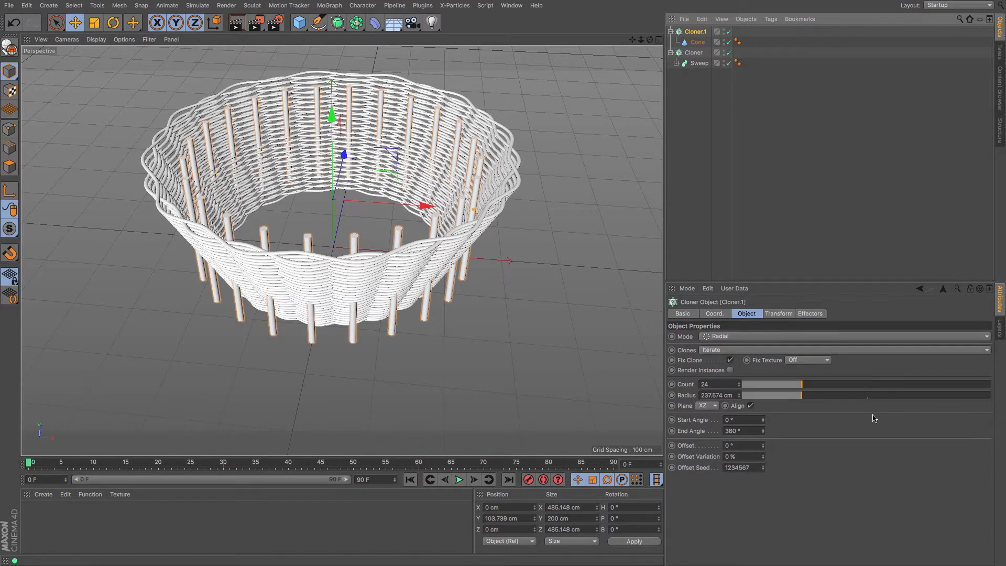
left_click(769, 316)
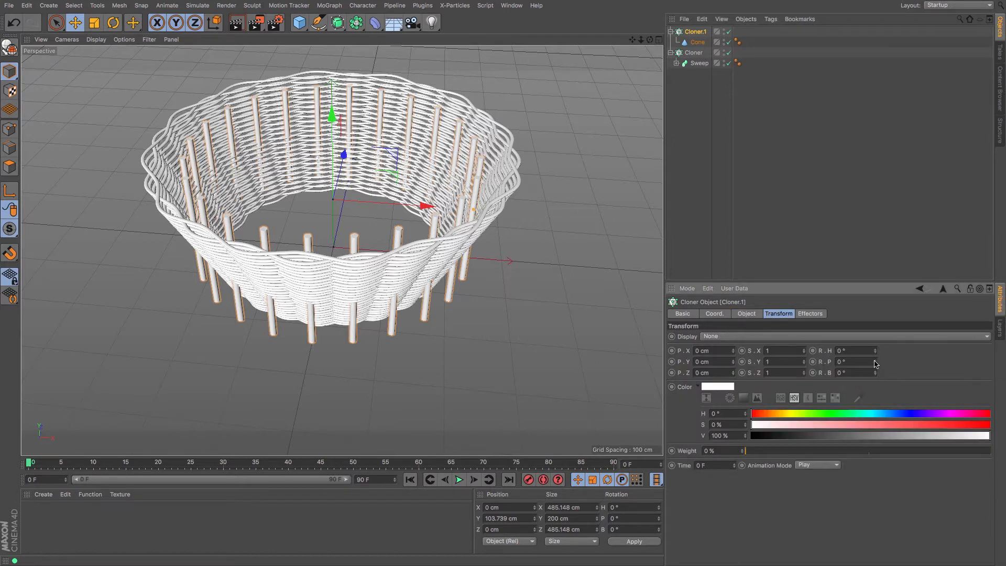
left_click_drag(874, 363, 874, 377)
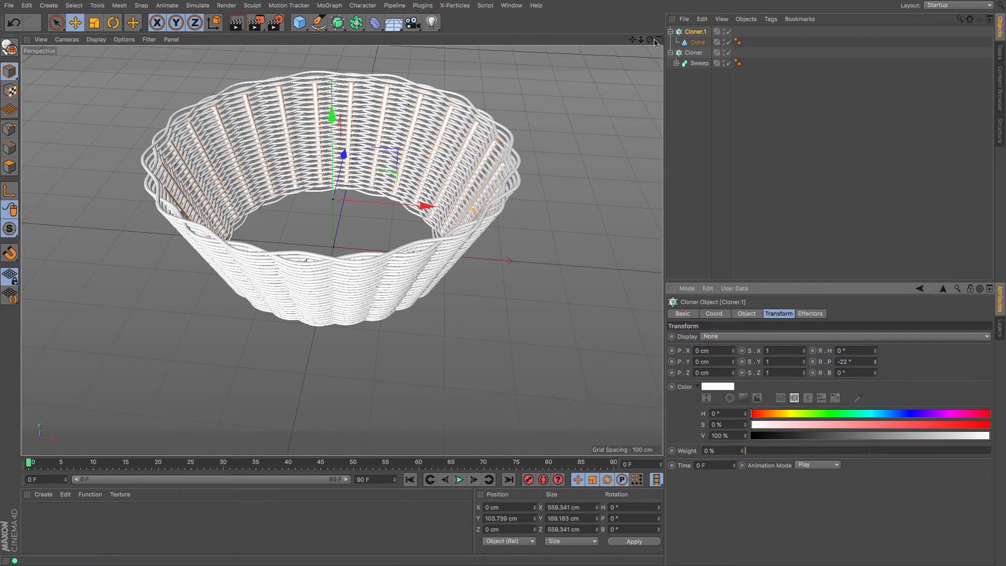
- Widen the radius of the cone's radial Cloner to about 244.6 cm
left_click_drag(650, 40, 694, 21)
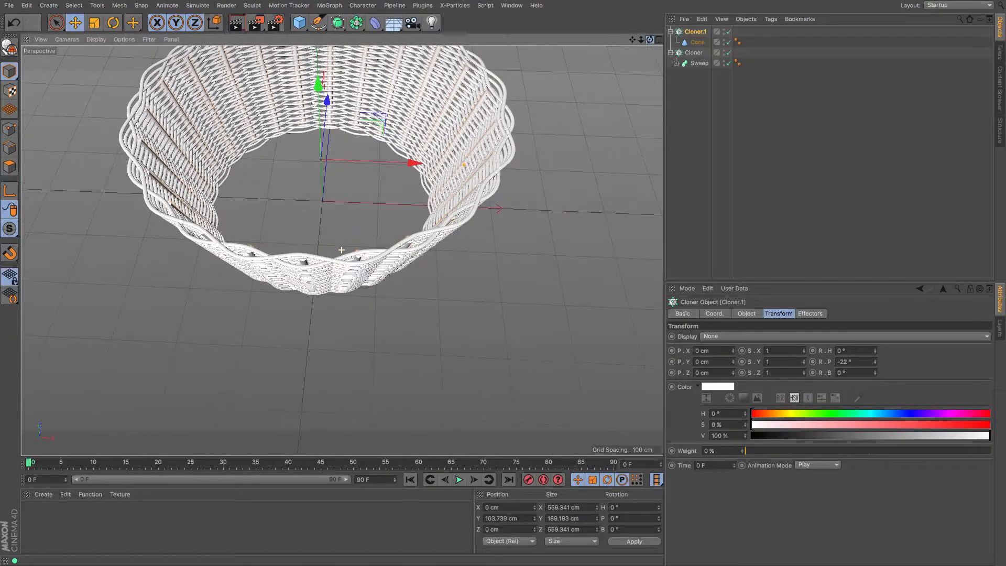
left_click(692, 32)
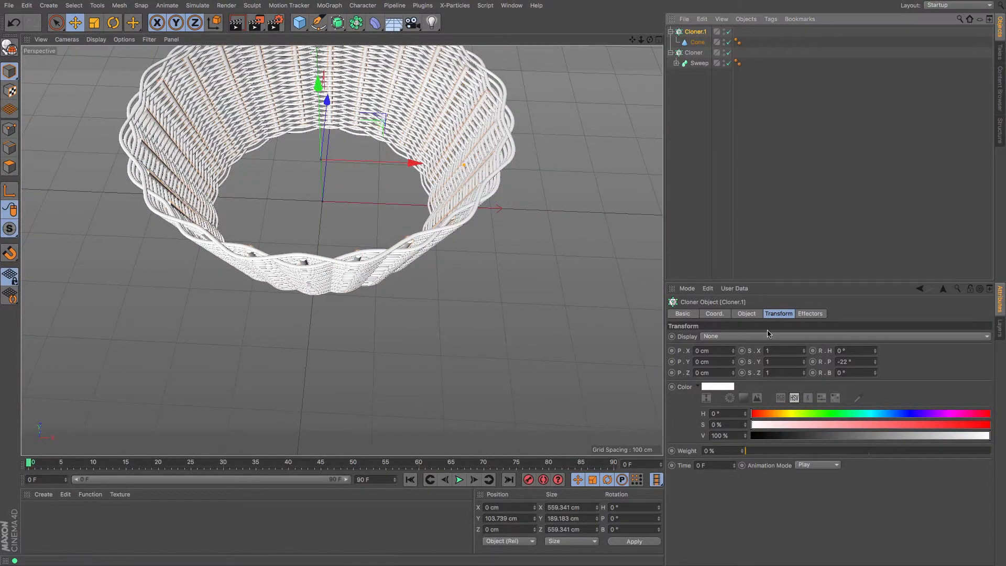
left_click(748, 314)
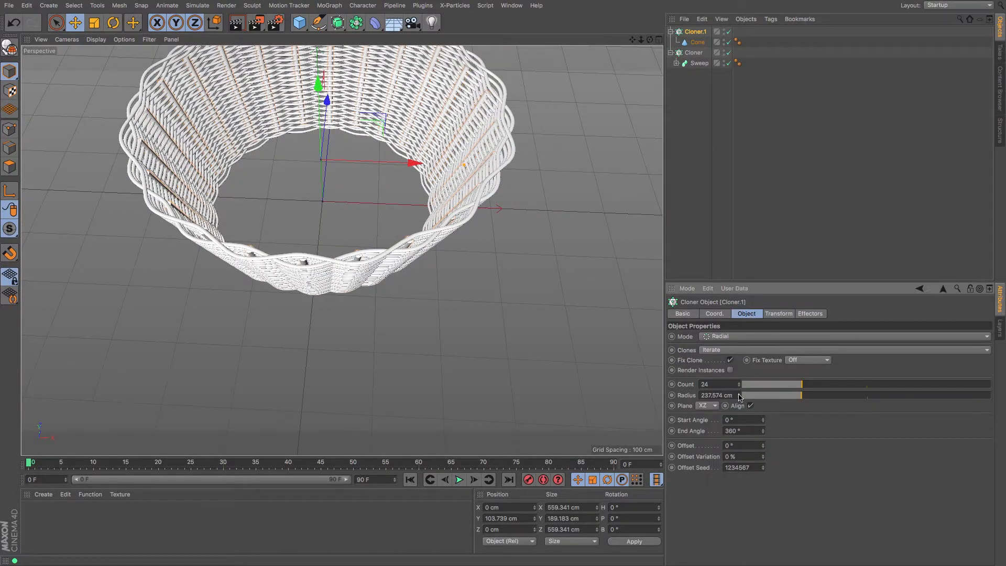
left_click_drag(739, 396, 743, 395)
- Increase the outward tilt of the cone clones to a transform pitch of -25.5°
mouse_move(649, 41)
left_mouse_down()
mouse_move(649, 16)
mouse_move(628, 12)
mouse_move(649, 42)
left_mouse_up()
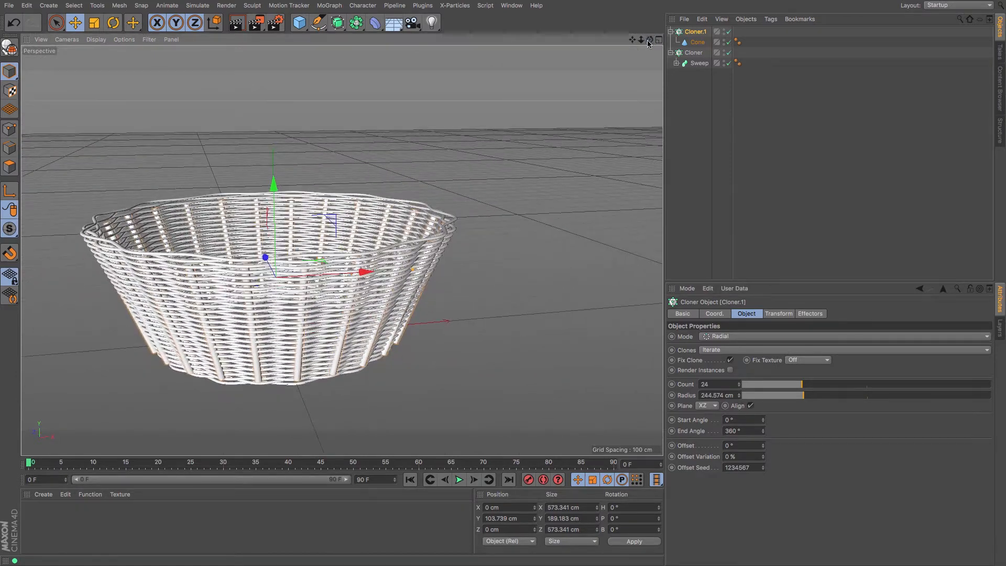
left_click(779, 314)
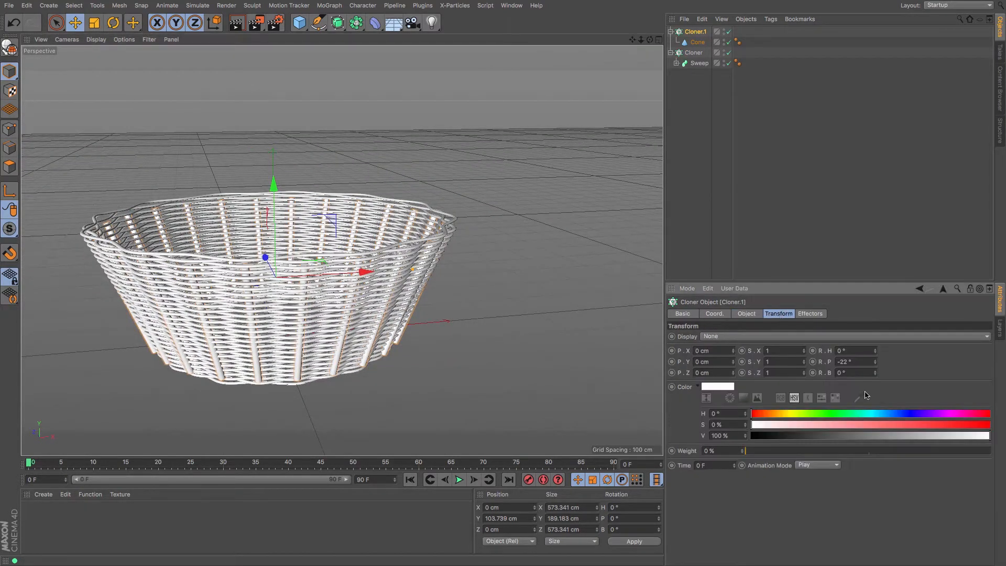
left_click_drag(874, 362, 878, 367)
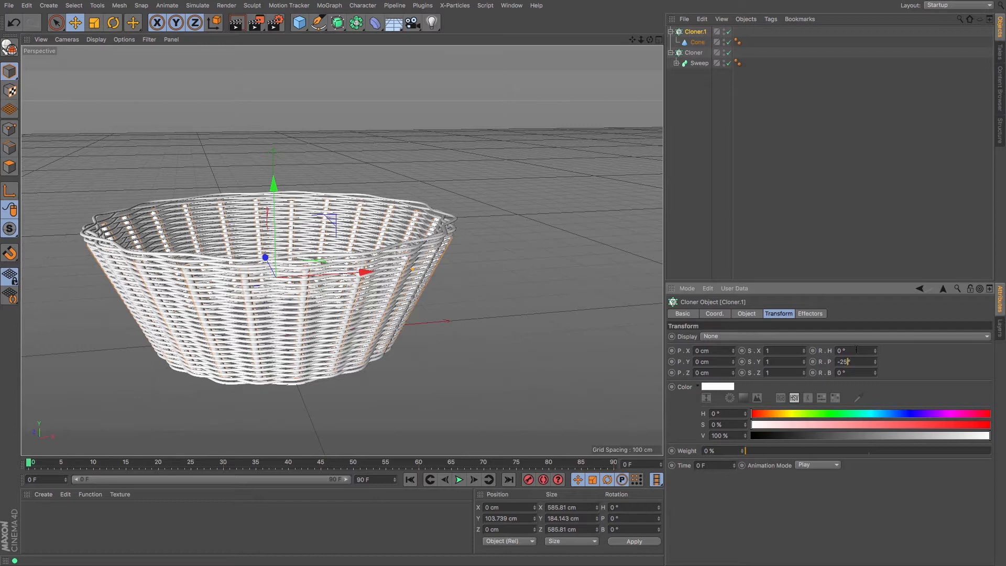
key("Return")
- Lengthen the cloned cone to a height of 235 cm, checking it against the weave in the front view
left_click_drag(649, 40, 682, 98)
key("F4")
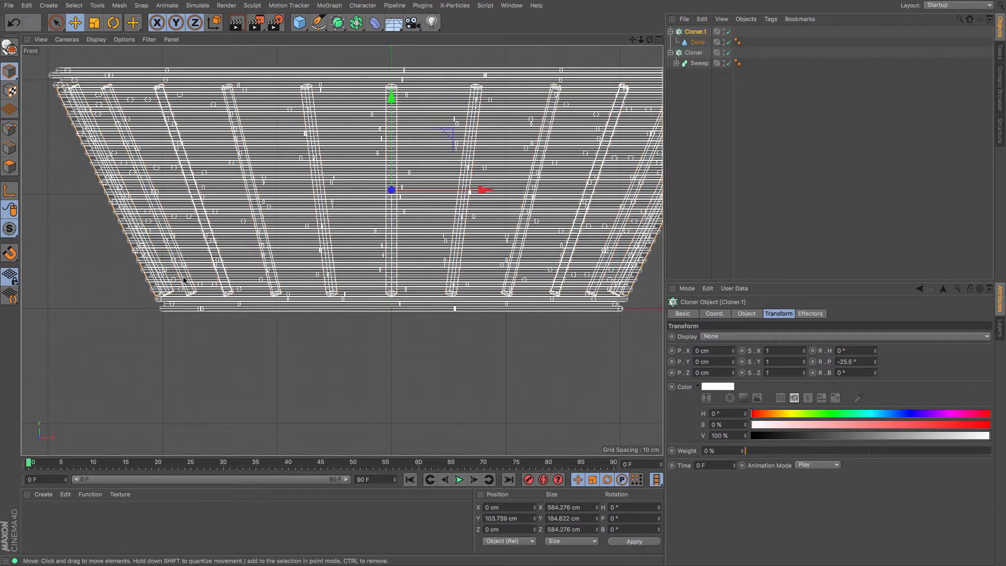
left_click(697, 42)
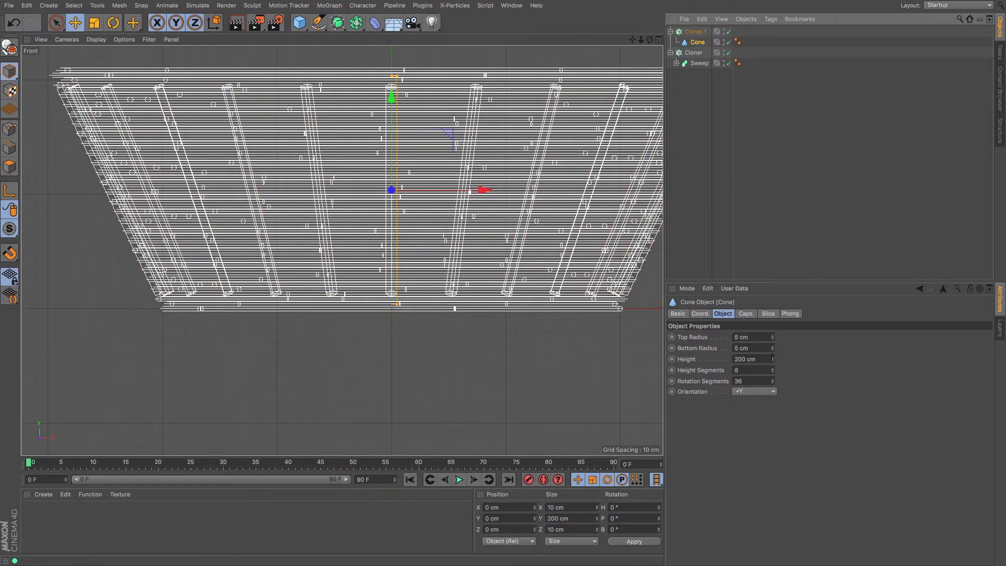
left_click_drag(772, 359, 772, 341)
key("F1")
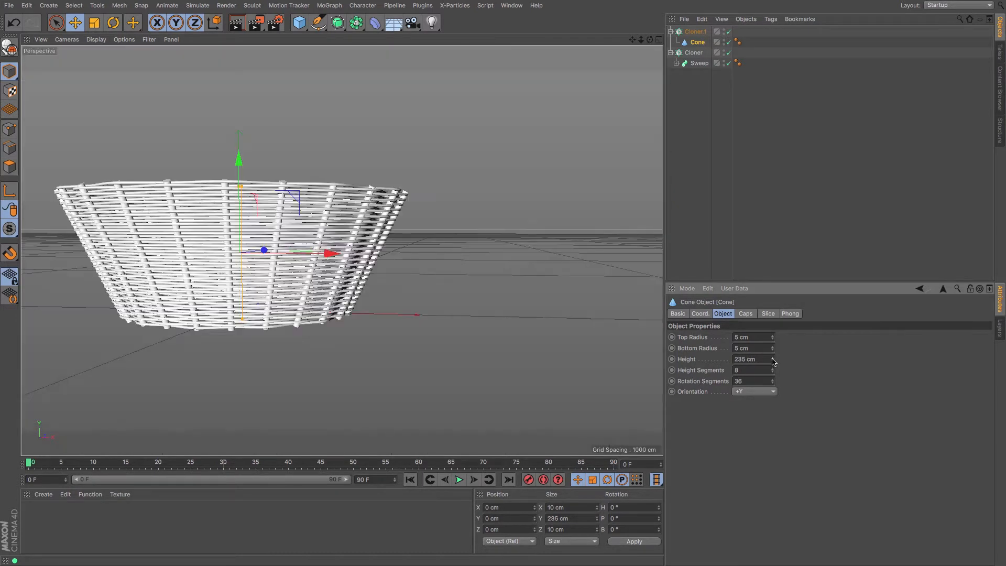
- Reduce the outward tilt of the cone clones to a transform pitch of -24°
left_click_drag(341, 249, 286, 170, "alt")
left_click_drag(649, 40, 652, 51)
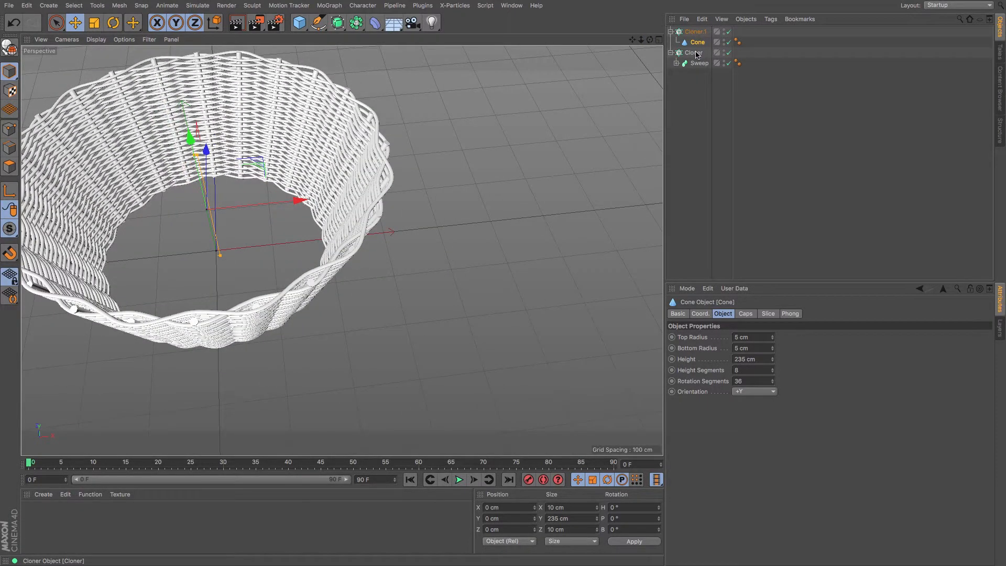
left_click(695, 31)
left_click(849, 361)
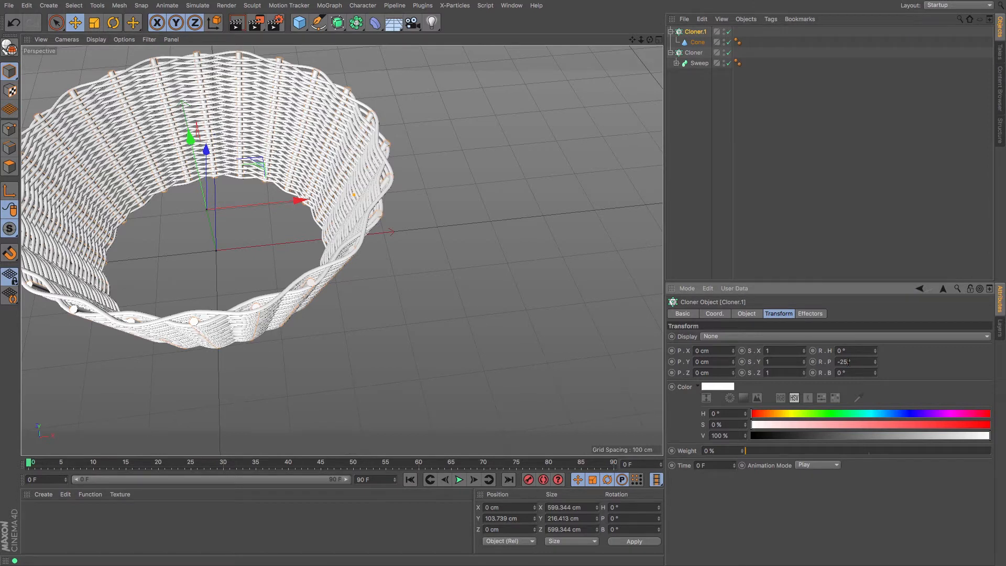
key("Return")
left_click(875, 364)
left_click(877, 360)
left_click(876, 360)
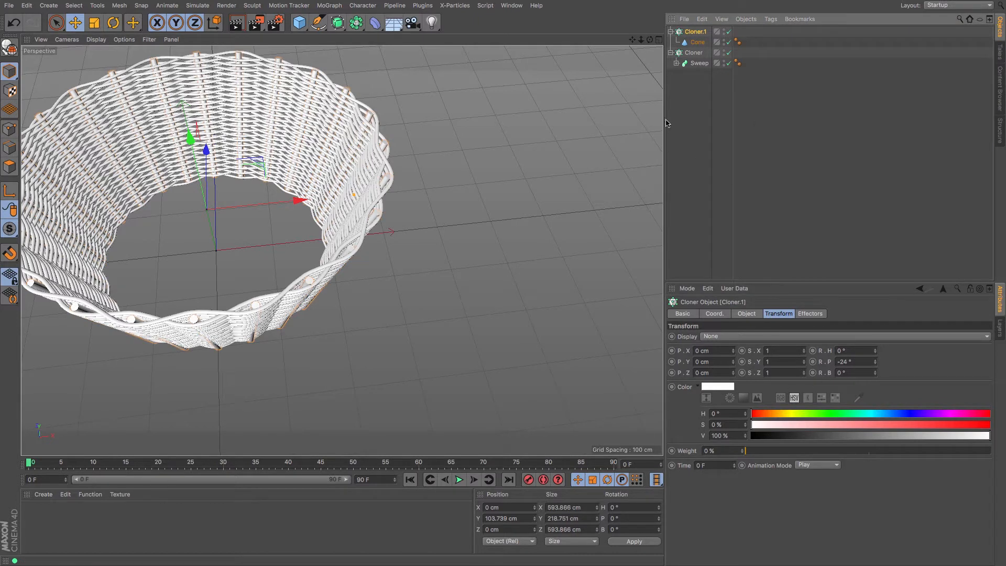
- Reduce the radius of the cone's radial Cloner to about 241.6 cm
left_click(747, 314)
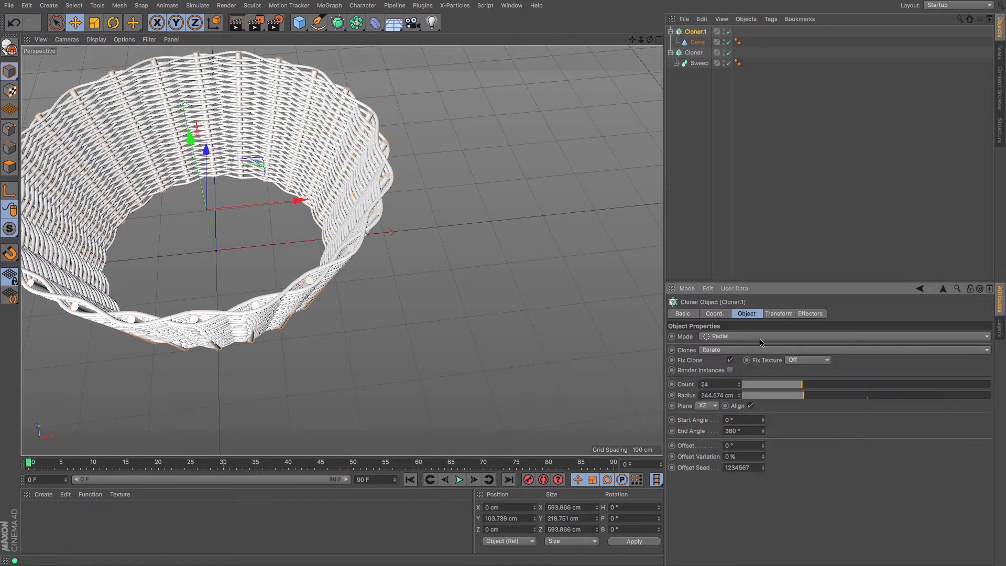
left_click(739, 397)
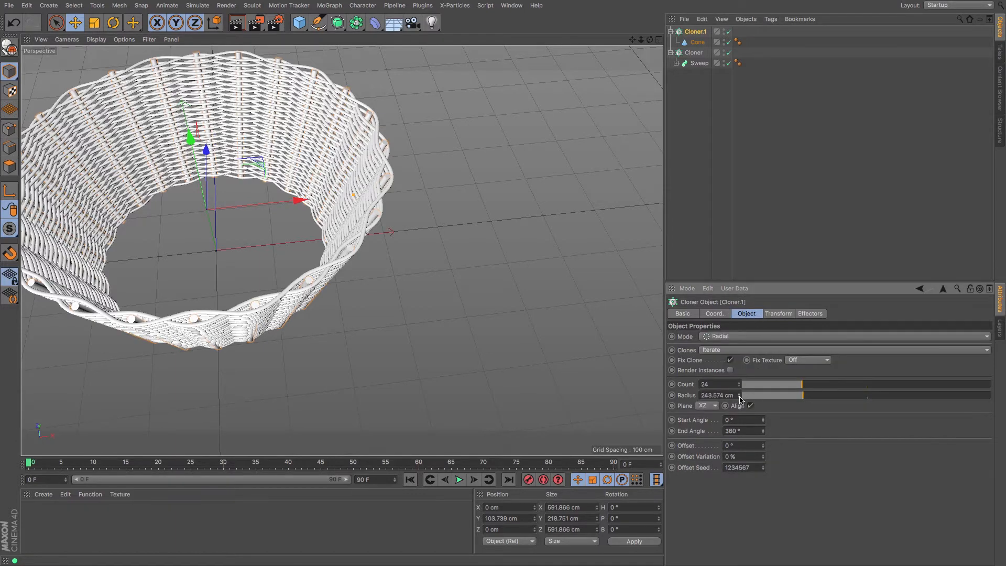
left_click(739, 397)
left_click(740, 397)
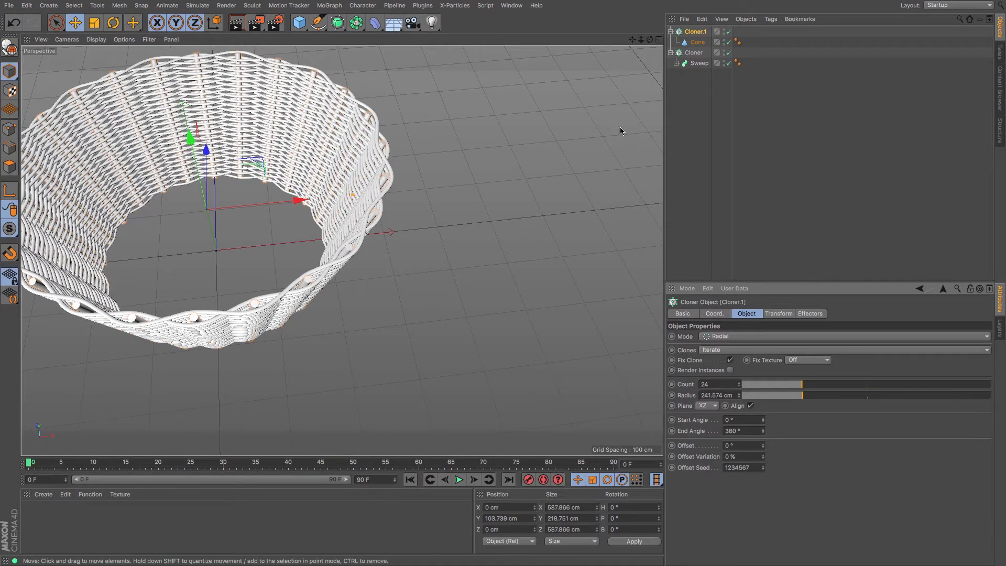
- Check how the stakes sit between the strands at the rim and set the cone's bottom radius to 4 cm
left_click_drag(632, 40, 342, 250)
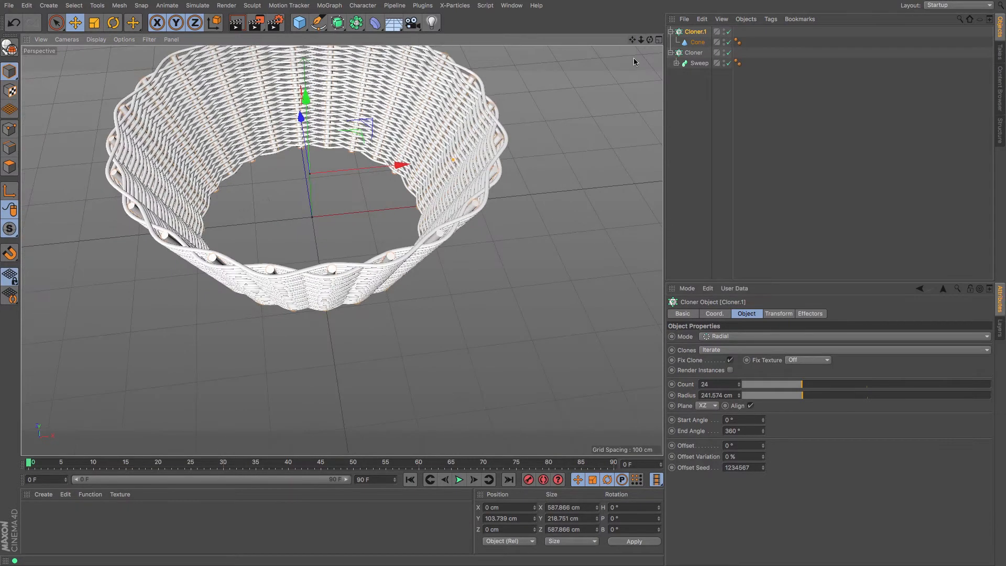
left_click_drag(649, 39, 341, 250)
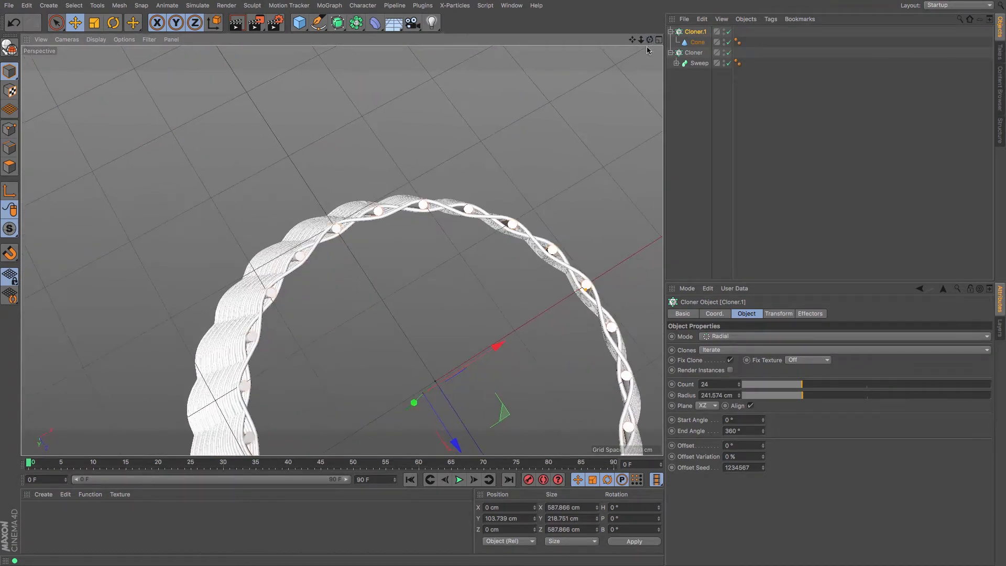
left_click_drag(641, 40, 341, 250)
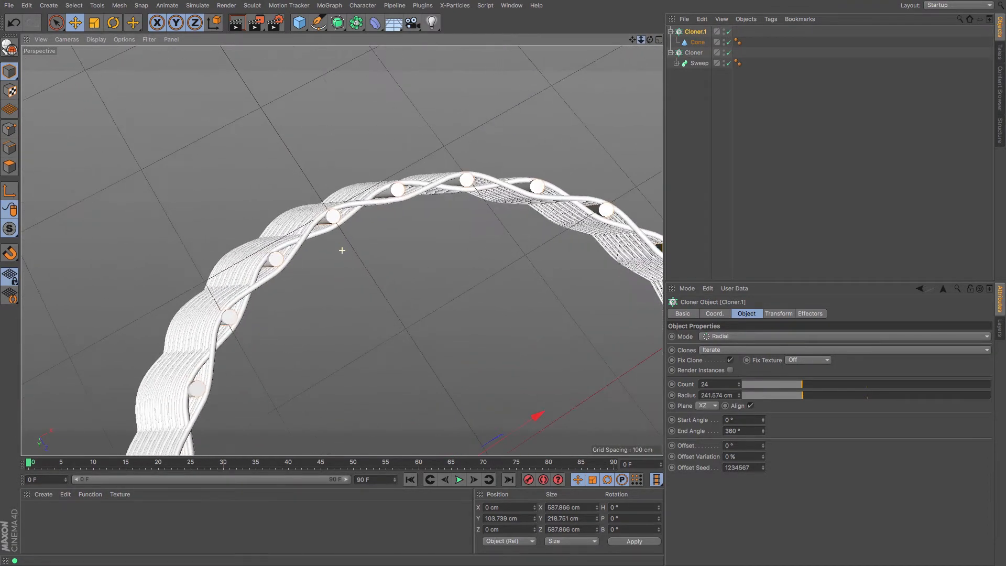
left_click(697, 42)
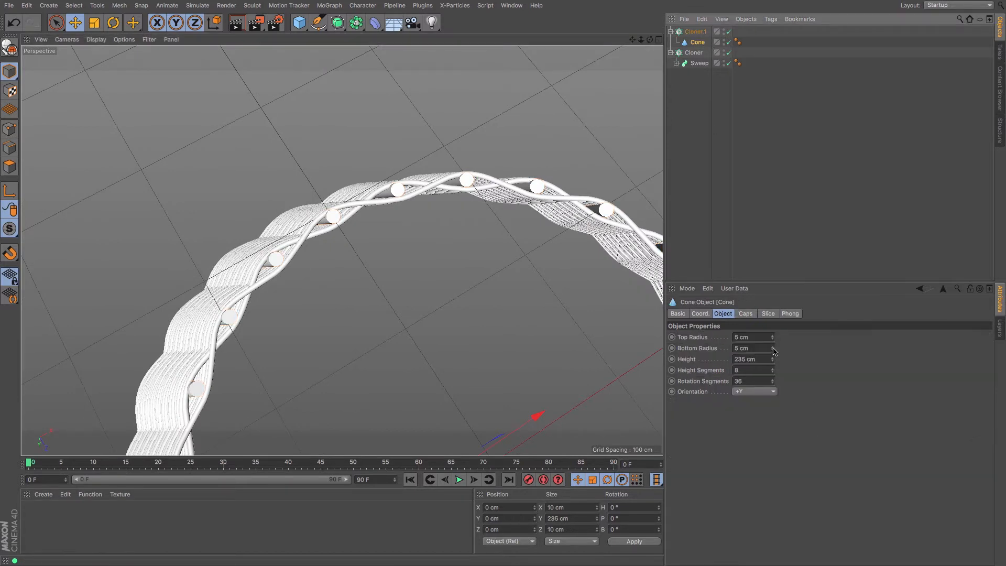
left_click(772, 350)
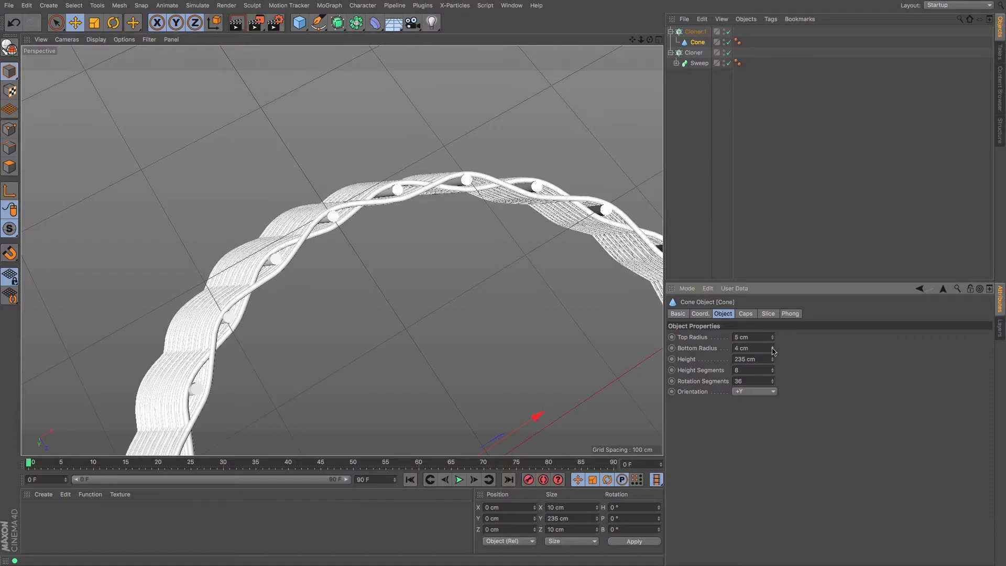
- Add a circle spline and scale it down to about 120.8 cm across
left_click_drag(650, 40, 587, 71)
mouse_move(492, 273)
left_mouse_down("alt")
mouse_move(516, 309)
mouse_move(529, 252)
mouse_move(503, 285)
left_mouse_up("alt")
left_click_drag(640, 42, 549, 55)
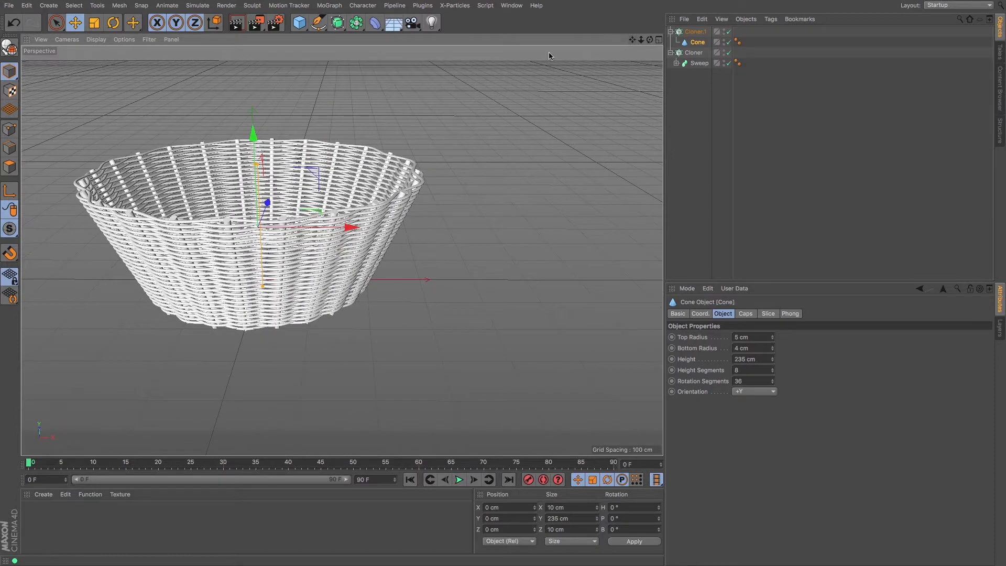
left_click(318, 22)
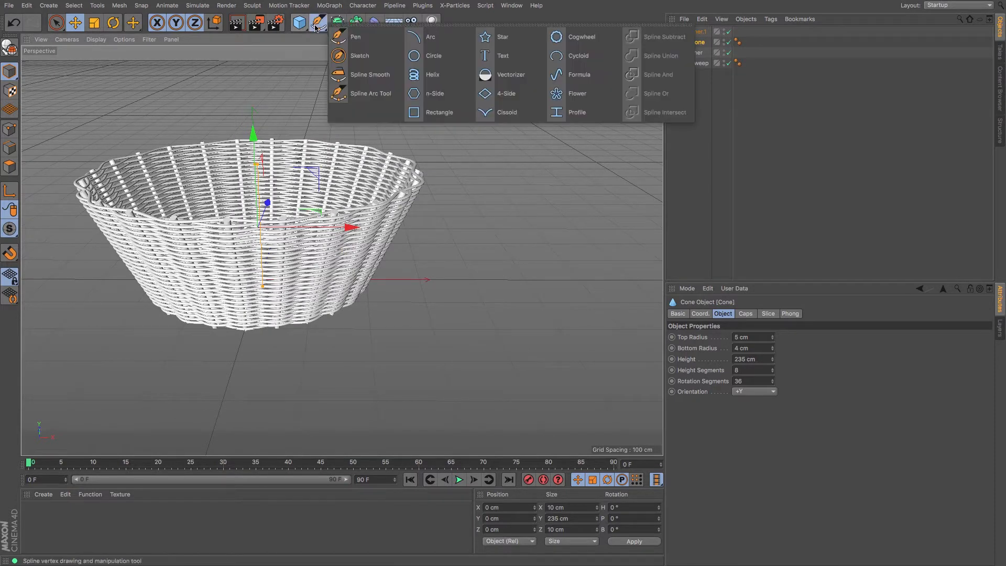
left_click(413, 56)
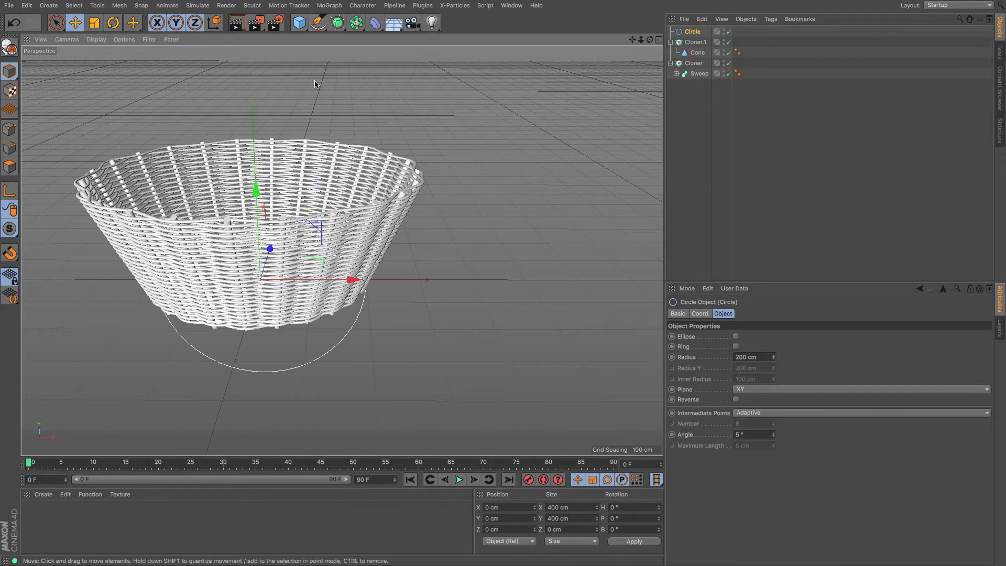
key("t")
left_click_drag(431, 100, 180, 193)
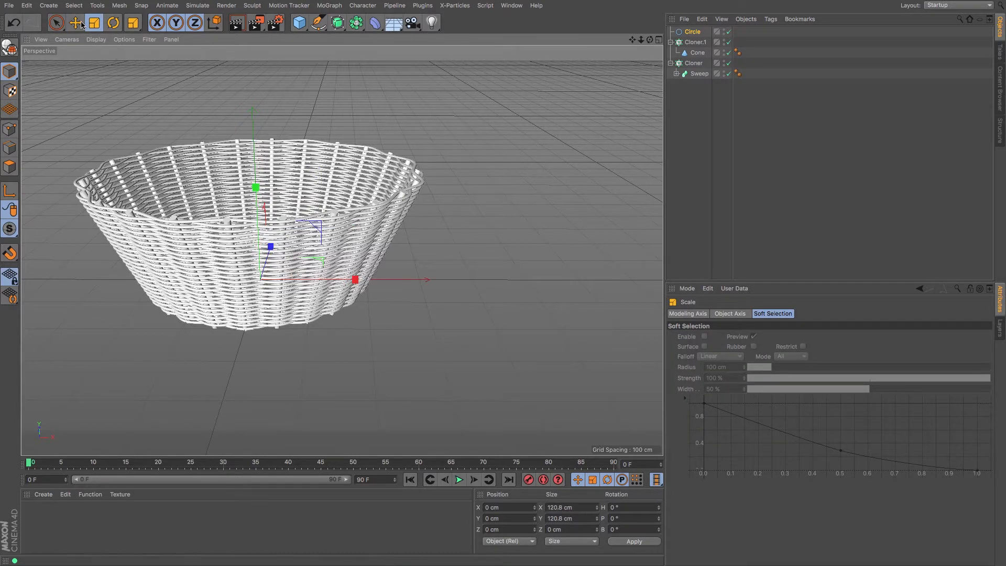
- Raise the circle above the basket to about 358.3 cm in Y and shrink it to about 20.2 cm across
key("e")
left_click_drag(253, 185, 249, 3)
left_click_drag(632, 40, 635, 45)
middle_click_drag(436, 214, 503, 285, "alt")
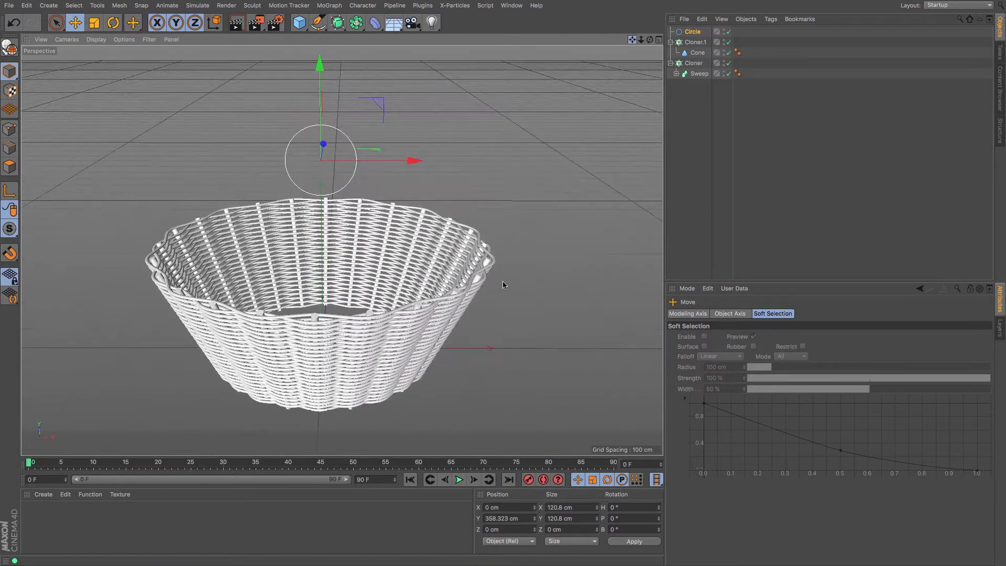
left_click(92, 26)
left_click_drag(517, 124, 187, 222)
- Add a new MoGraph Cloner and make the small circle its child
left_click_drag(338, 23, 334, 3)
left_click(333, 5)
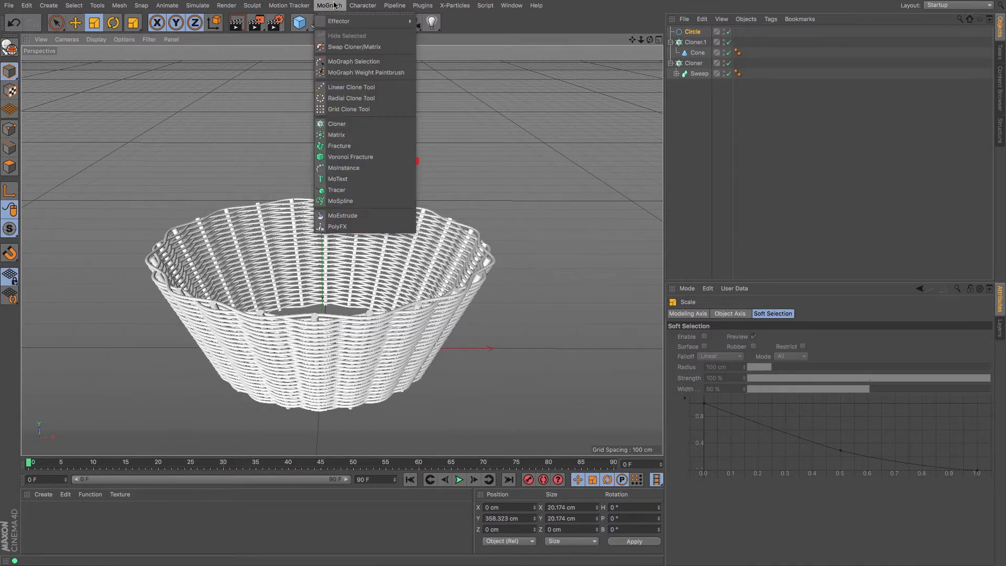
left_click(339, 123)
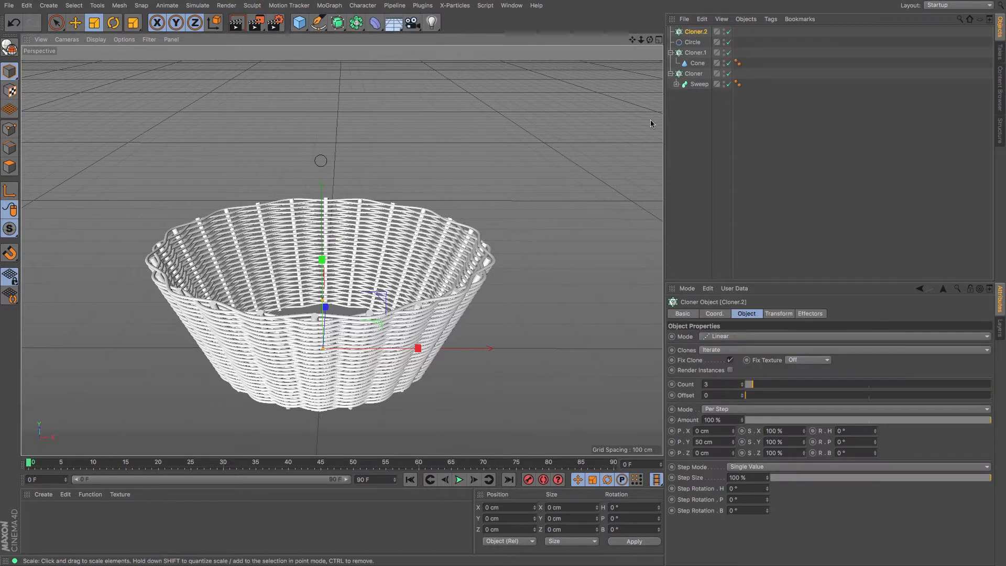
left_click_drag(692, 42, 694, 34)
left_click(694, 33)
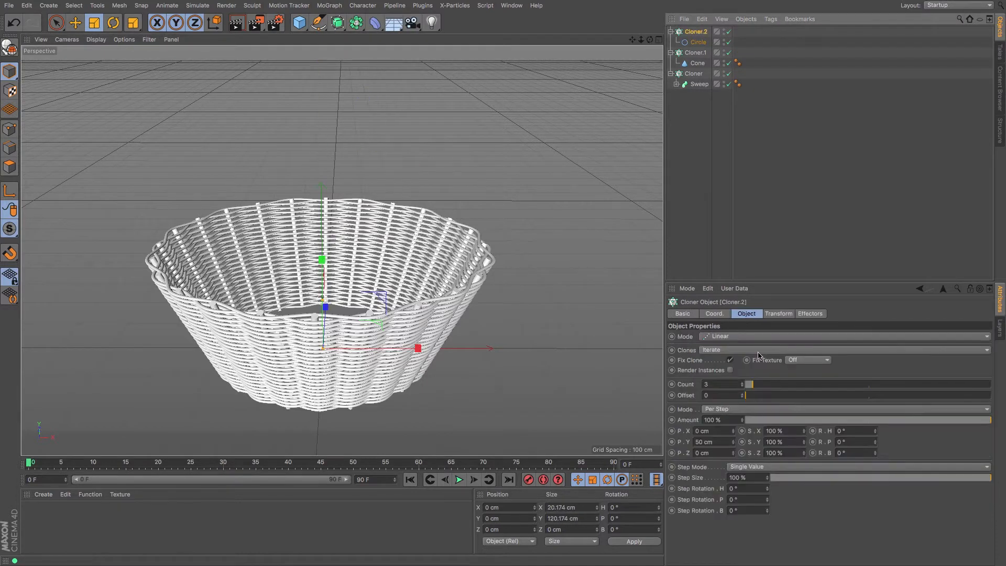
- Set the circle's Cloner to Radial mode and check the ring of circles from above
left_click(755, 338)
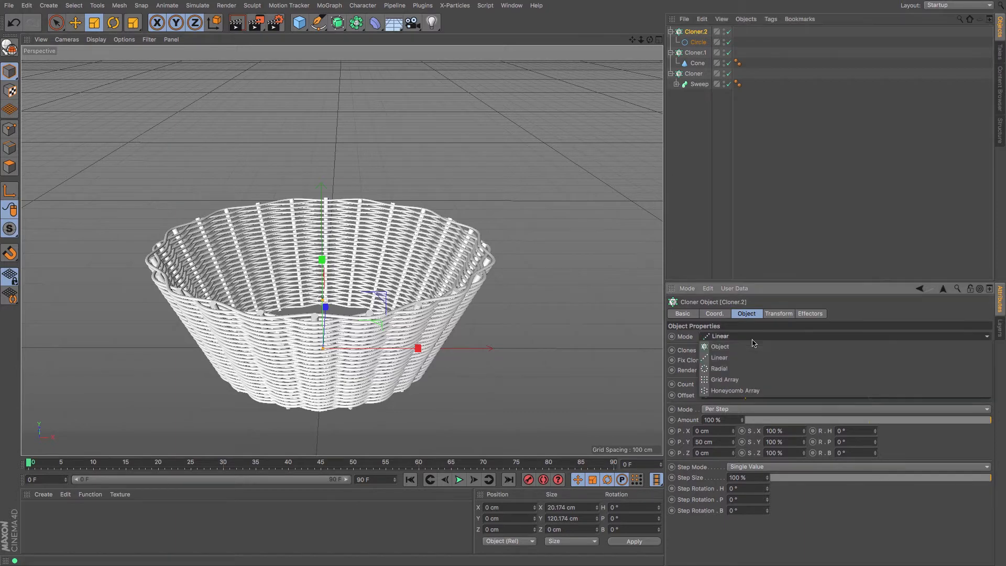
left_click(737, 364)
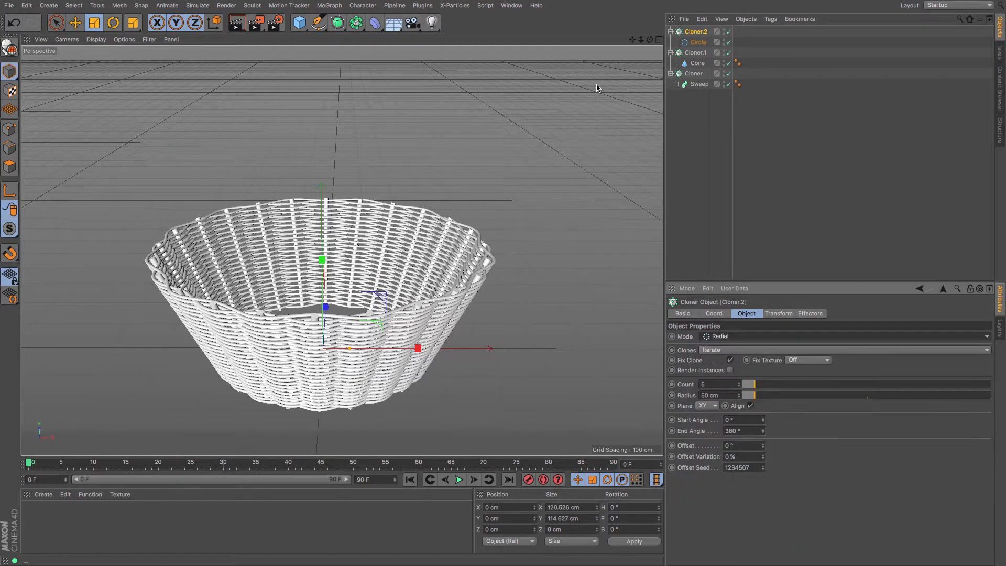
left_click_drag(650, 40, 646, 100)
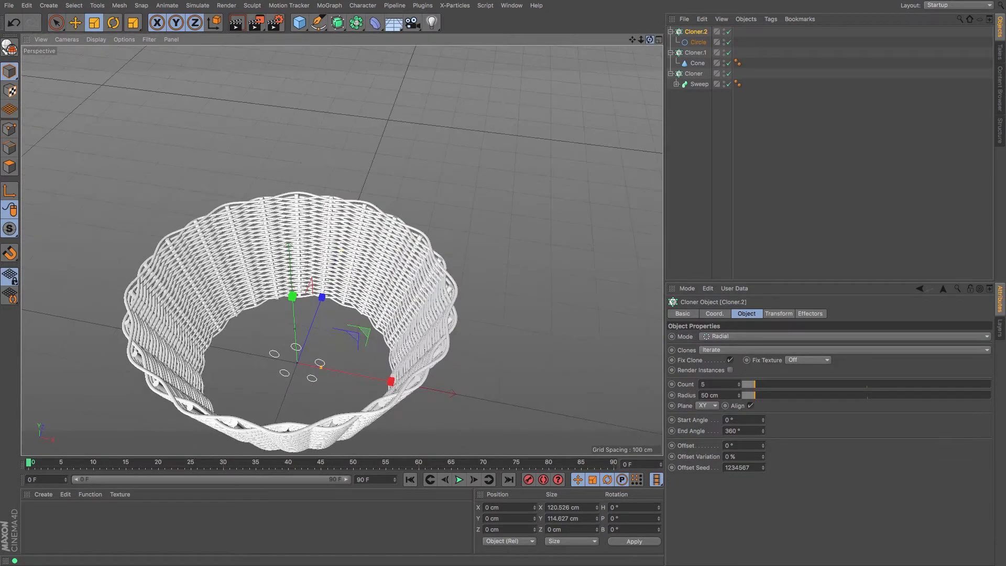
- Raise the circle Cloner to about 579 cm in Y and tighten its ring of circles to about 59.2 cm across
left_click(75, 23)
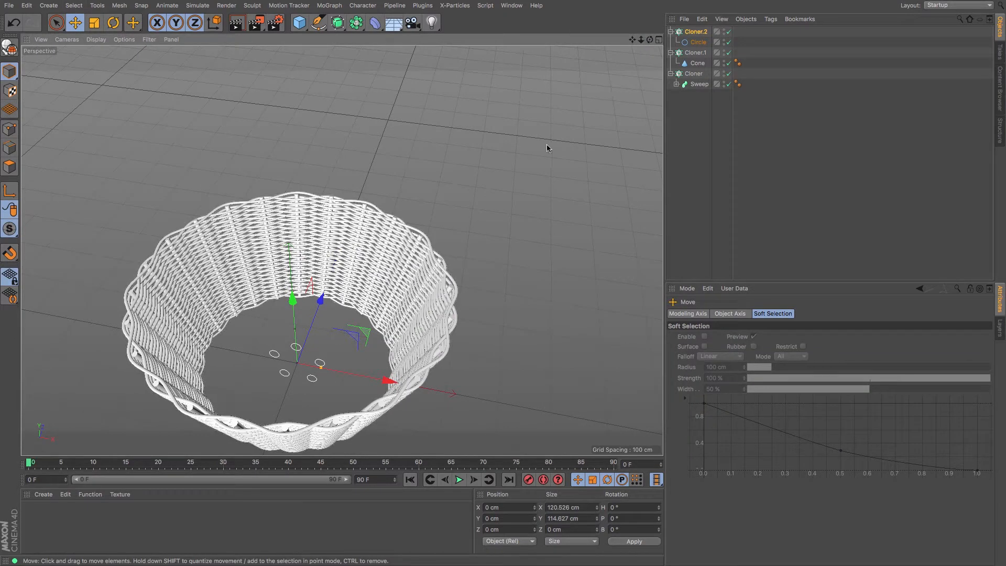
left_click_drag(292, 298, 276, 59)
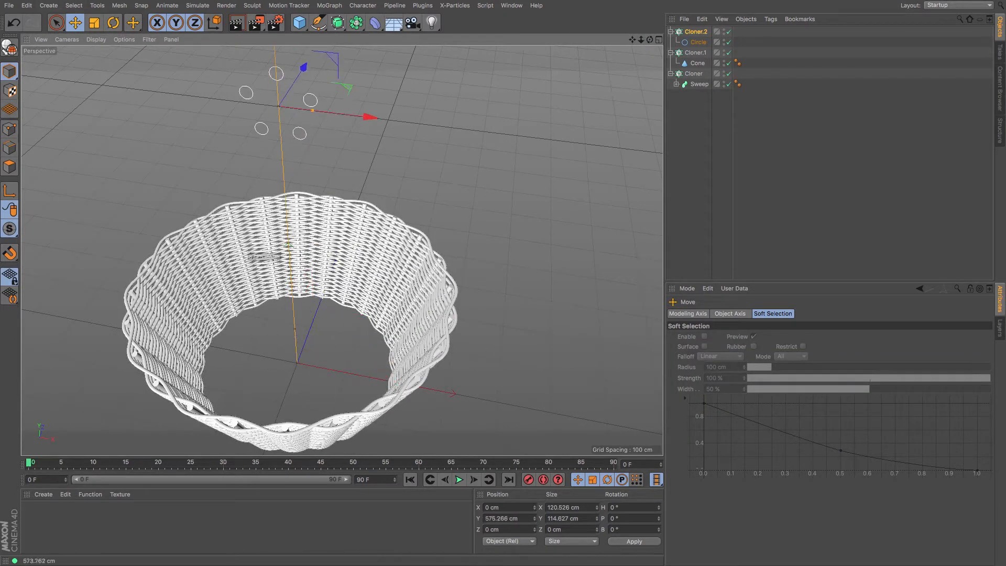
left_click_drag(631, 40, 649, 94)
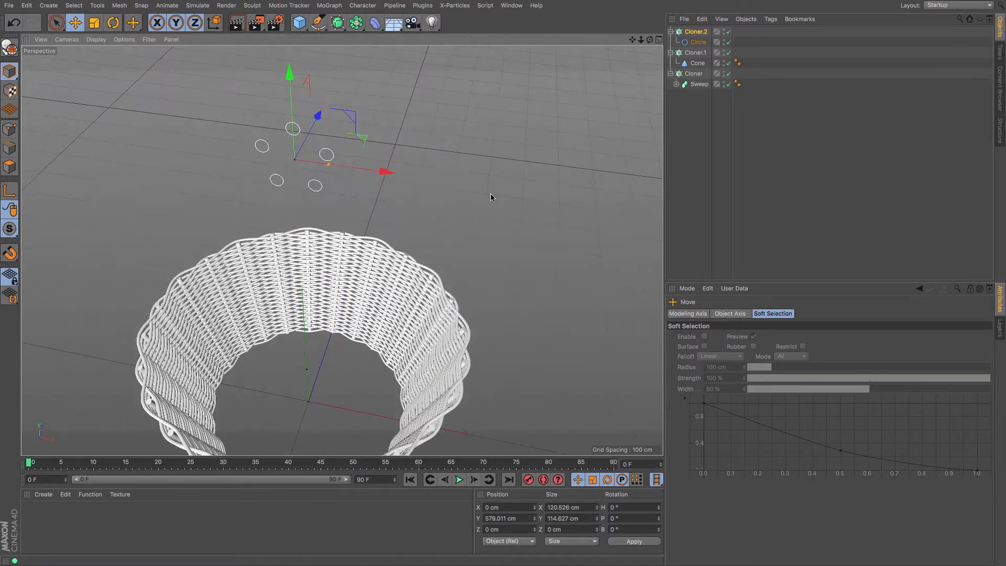
left_click_drag(326, 164, 307, 164)
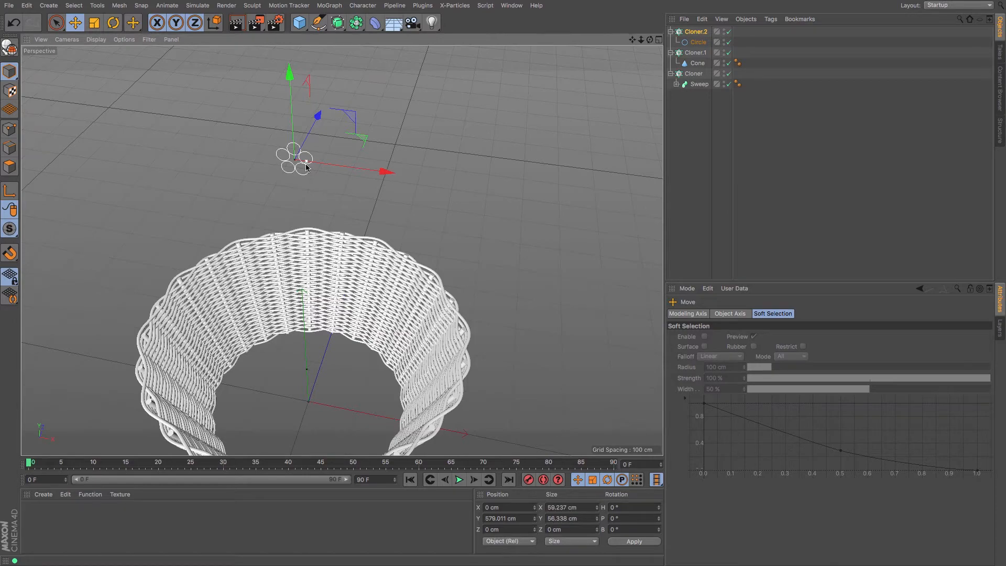
left_click_drag(650, 40, 668, 87)
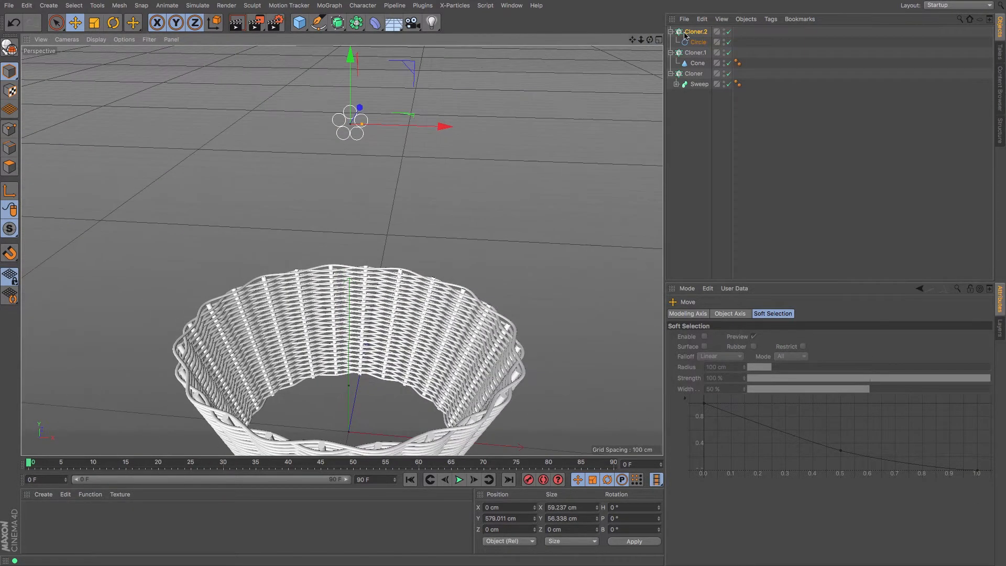
- Set the radius of the cloned circle to 7.5 cm
left_click(698, 42)
left_click(757, 356)
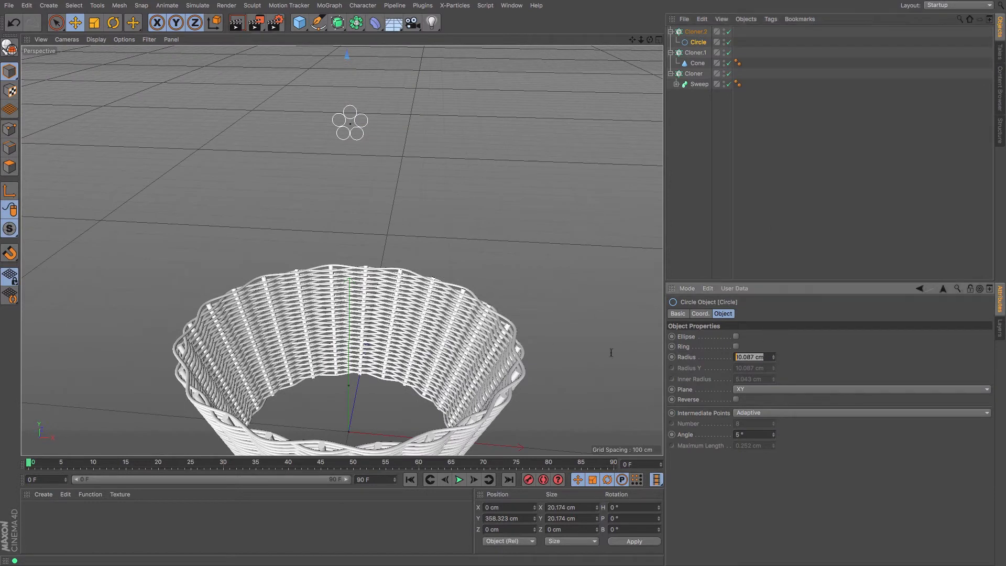
type("7.5")
key("Return")
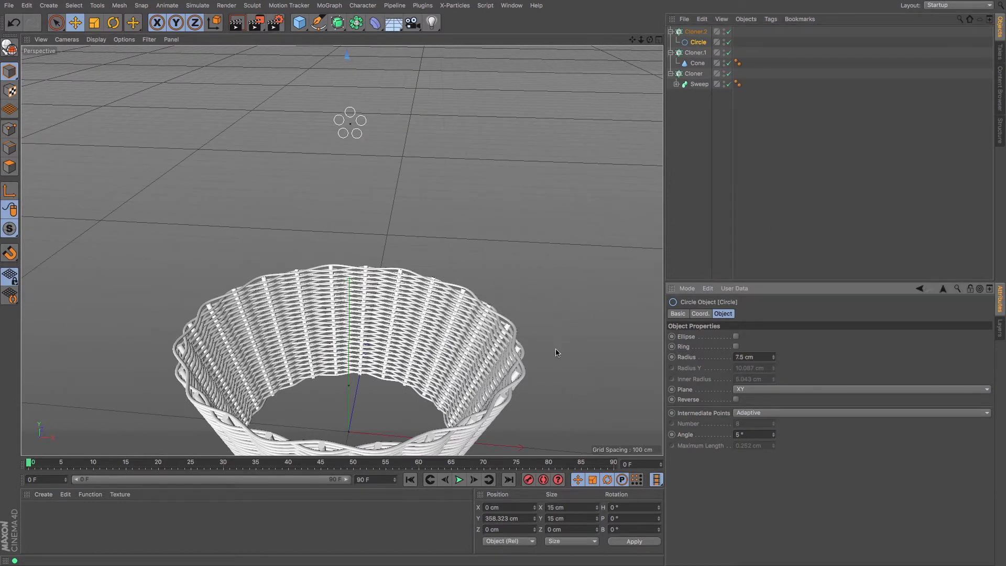
- Reduce the radial Cloner's radius to about 12.77 cm to bring the five circles edge to edge
left_click(696, 32)
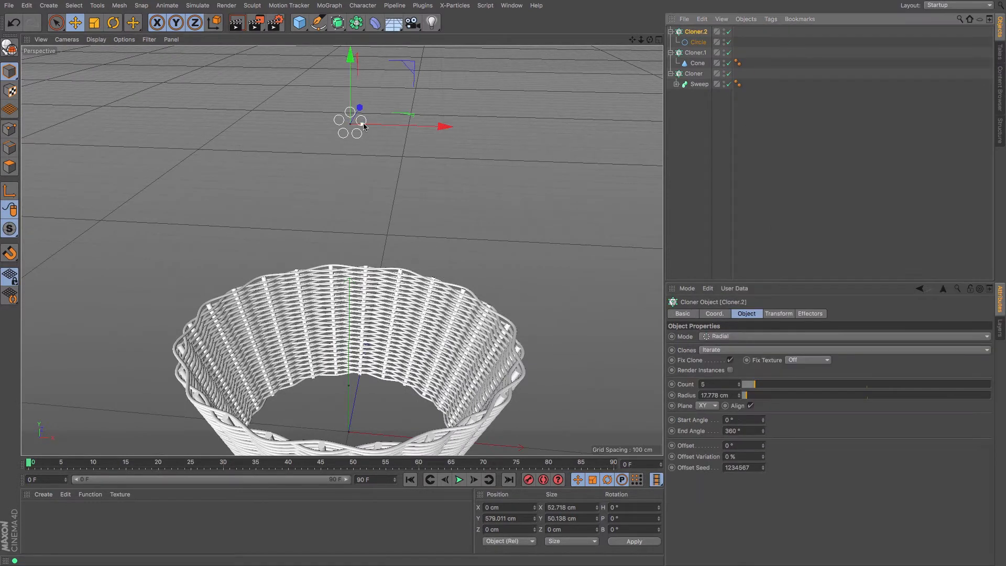
left_click_drag(363, 126, 360, 126)
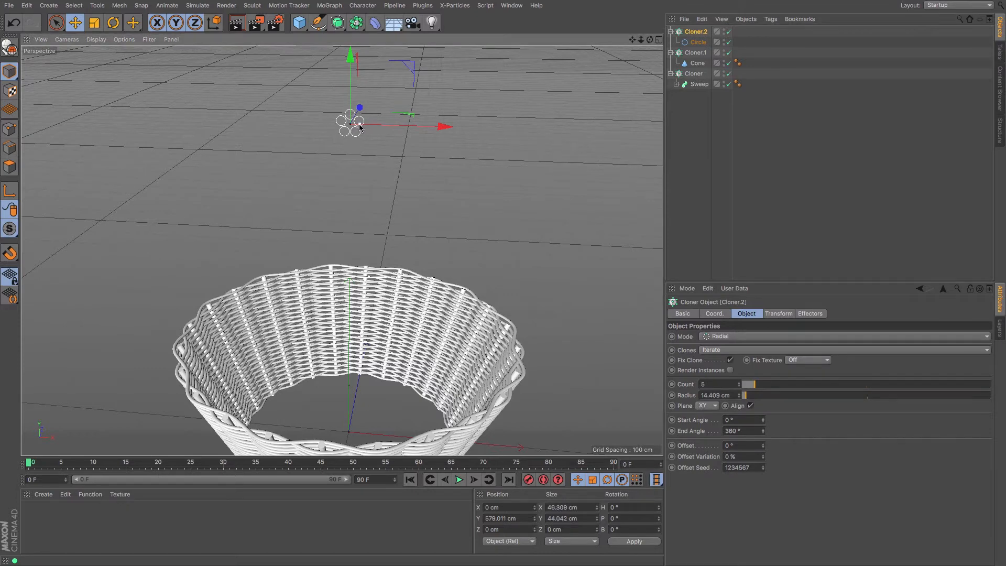
key("o")
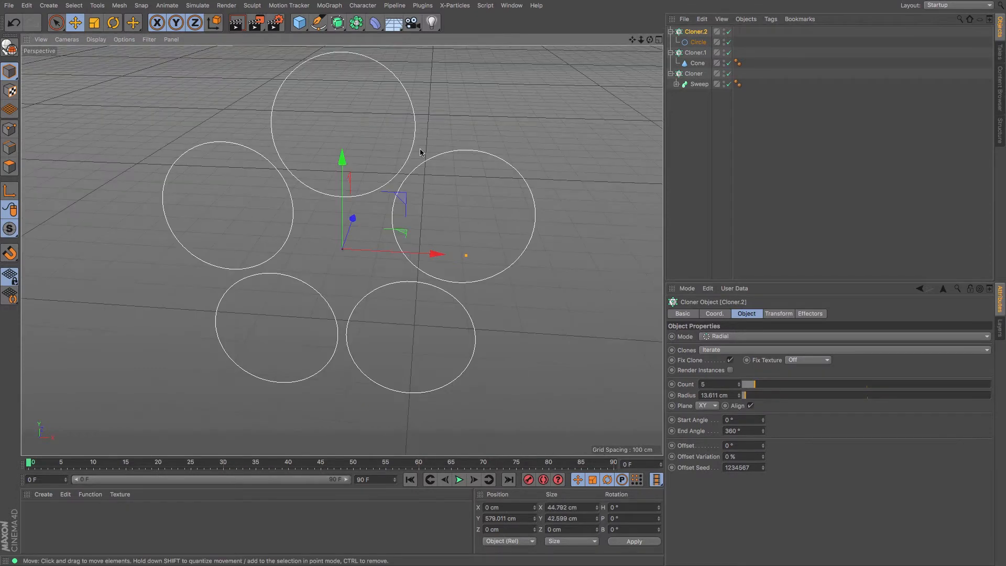
left_click_drag(463, 258, 457, 260)
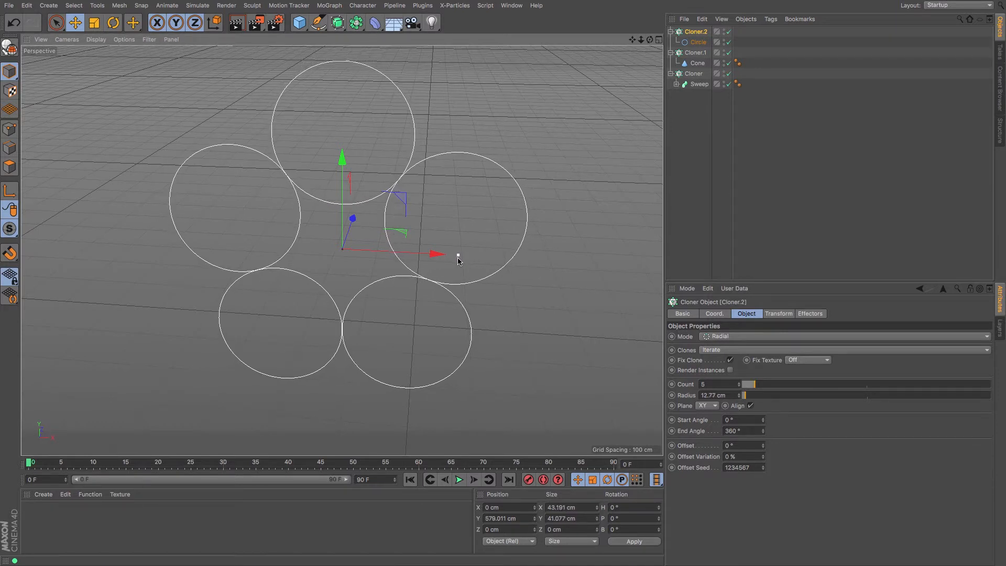
- Add a Sweep object and copy the 2 cm profile circle from the strand's Sweep to just below it in the hierarchy
left_click_drag(640, 40, 521, 40)
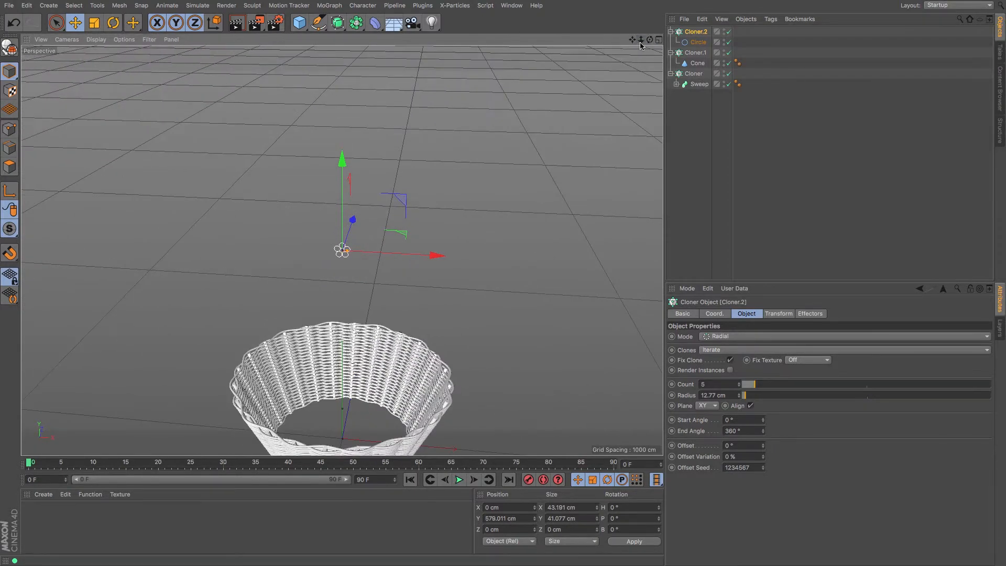
mouse_move(632, 40)
left_mouse_down()
mouse_move(625, 1)
mouse_move(624, 40)
left_mouse_up()
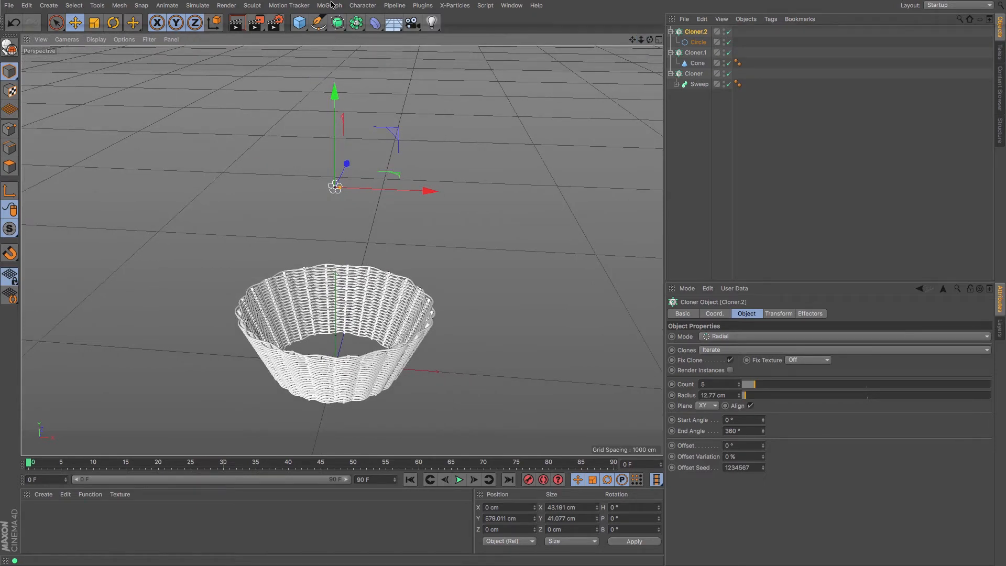
left_click_drag(338, 26, 368, 76)
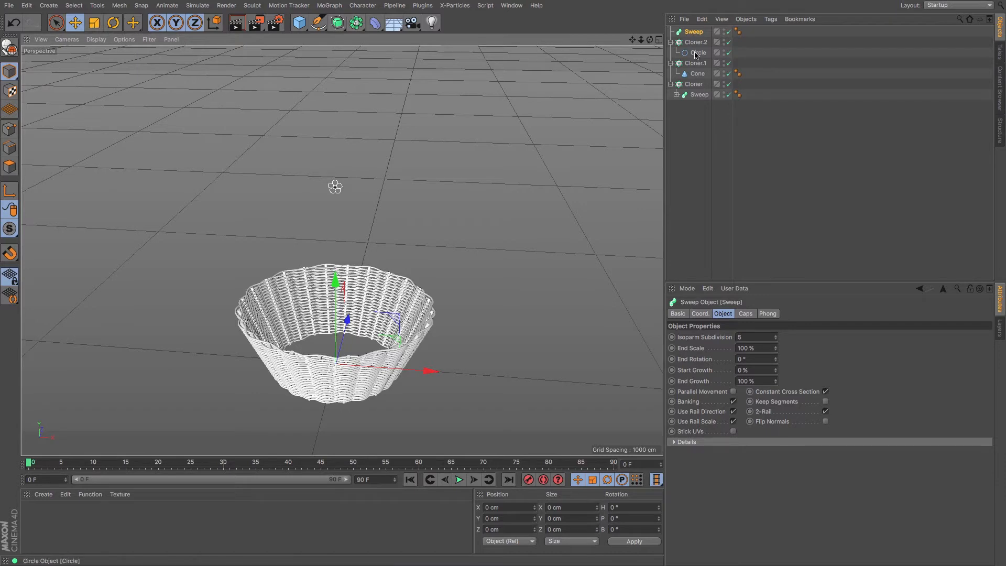
left_click(676, 95)
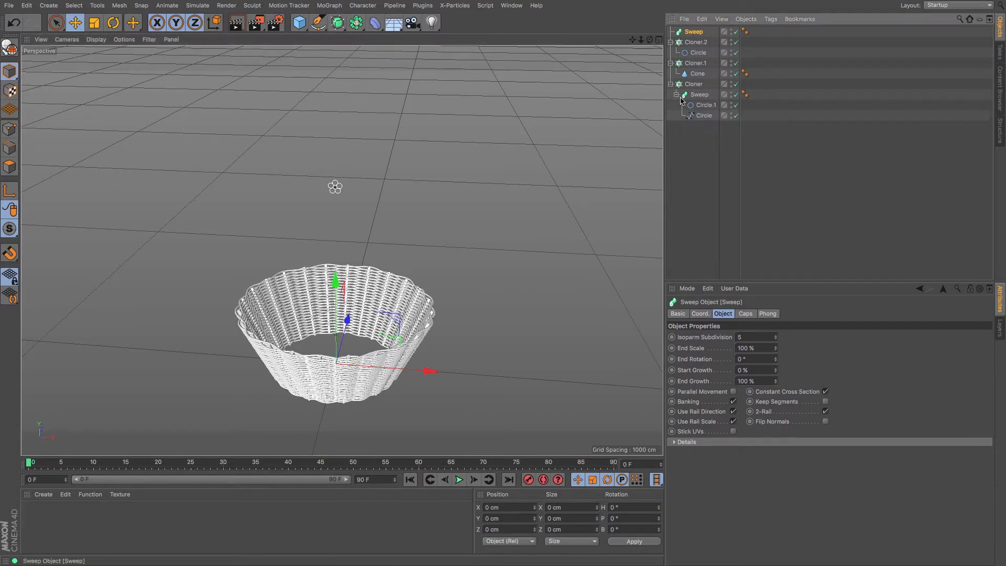
left_click(700, 106)
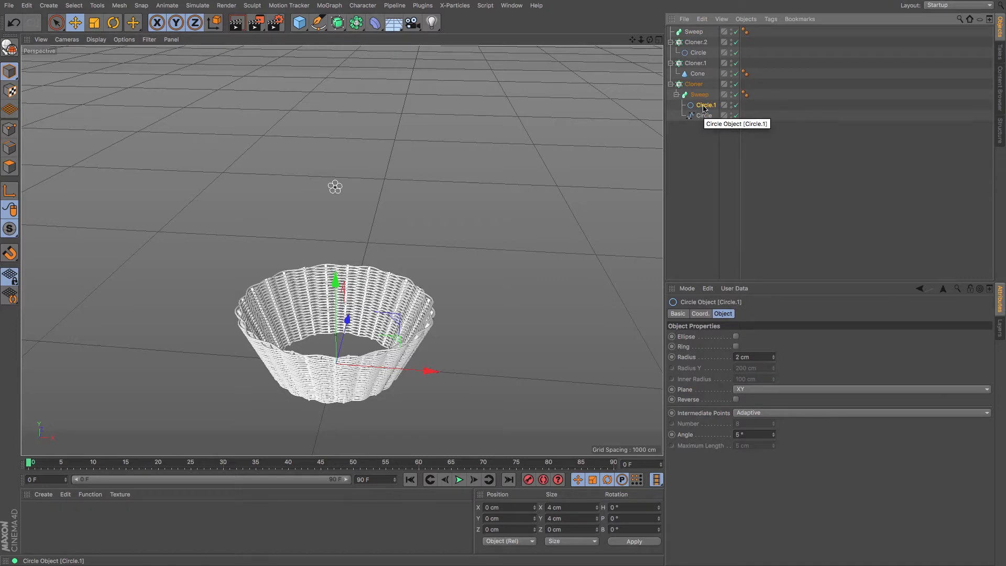
left_click_drag(705, 108, 694, 40)
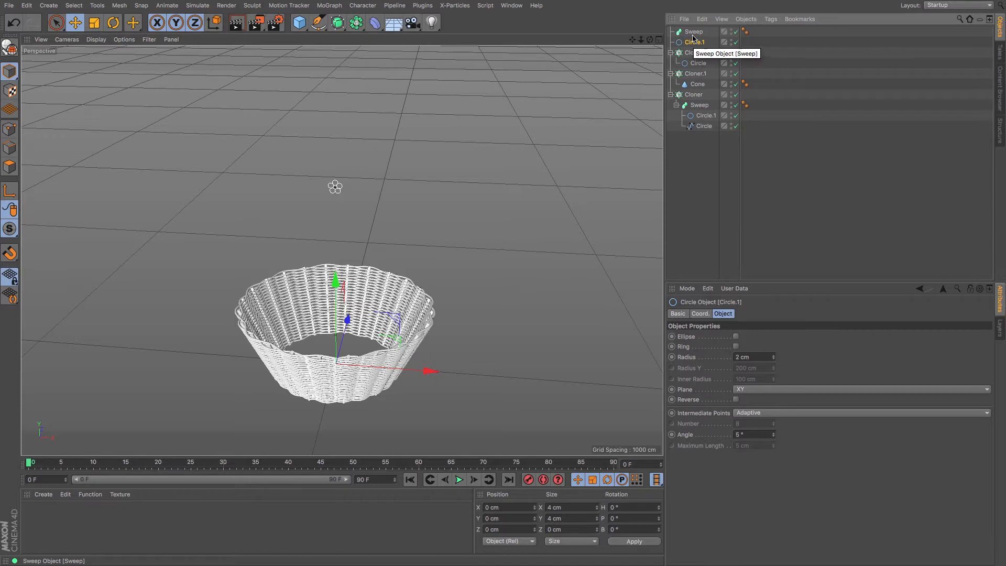
- Make the copied circle and the radial circle Cloner children of the new Sweep, with the Cloner as first child
left_click(675, 53)
left_click(671, 52)
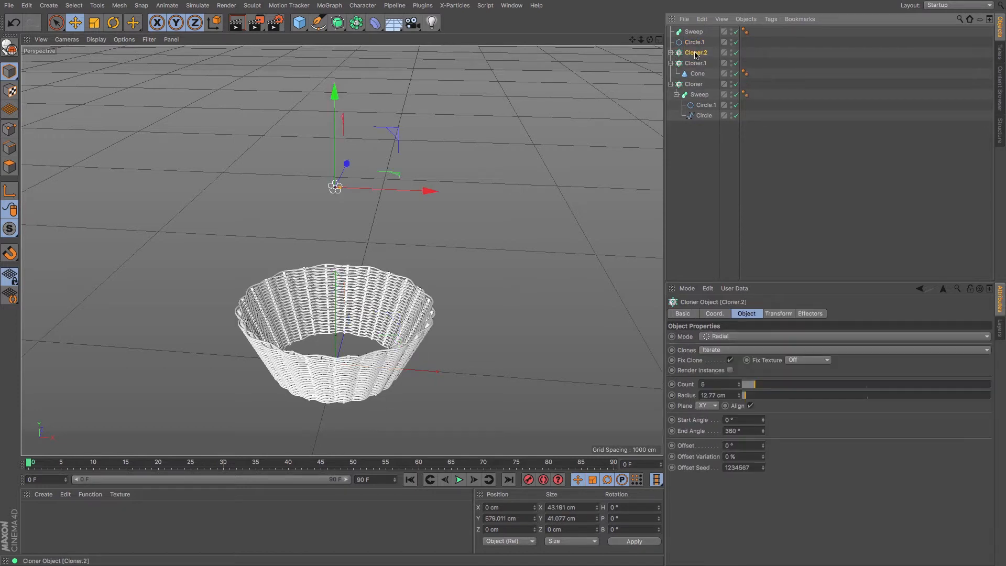
left_click_drag(695, 36, 695, 37)
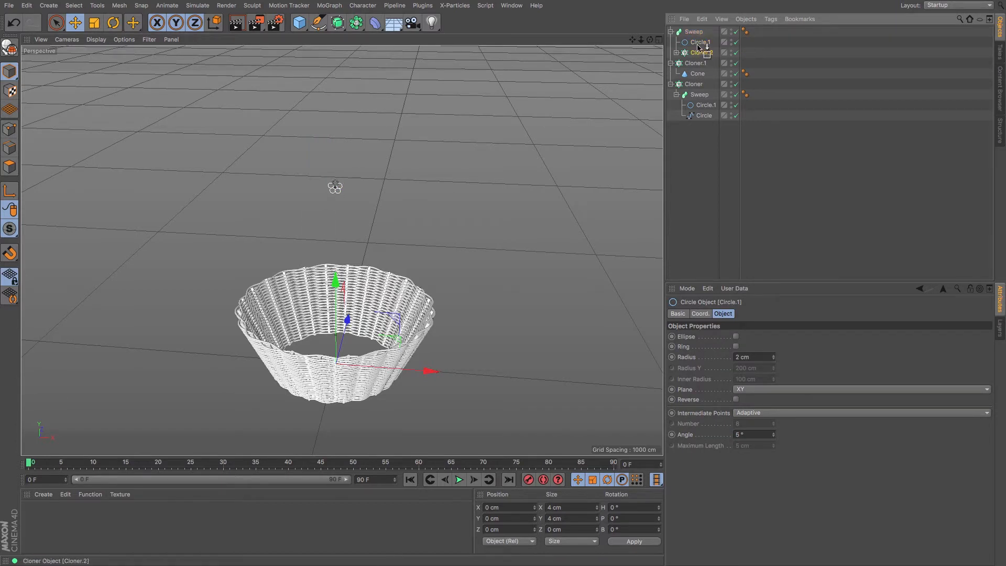
left_click_drag(696, 42, 697, 41)
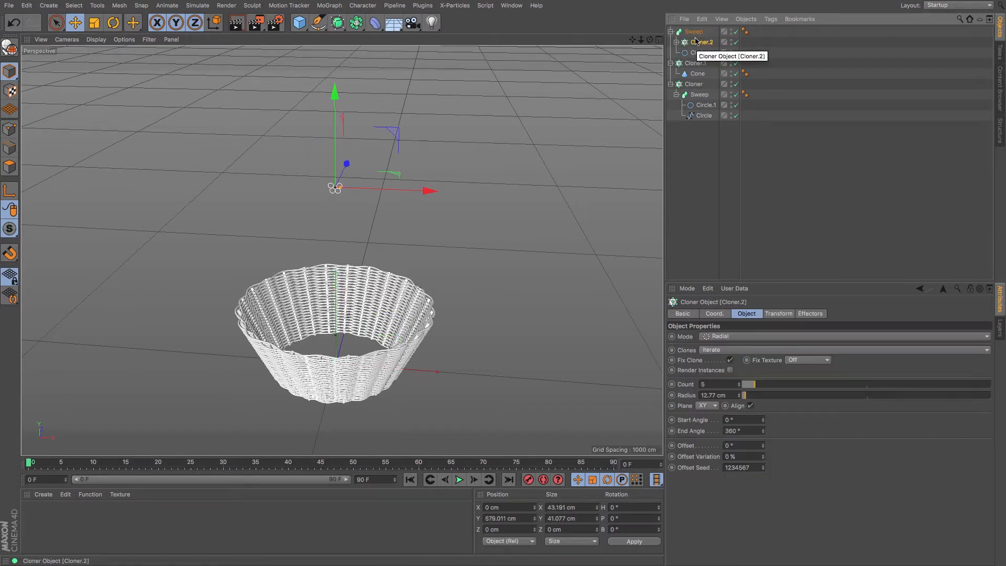
- Wrap the radial circle Cloner in a Connect object inside the new Sweep
left_click_drag(650, 40, 617, 121)
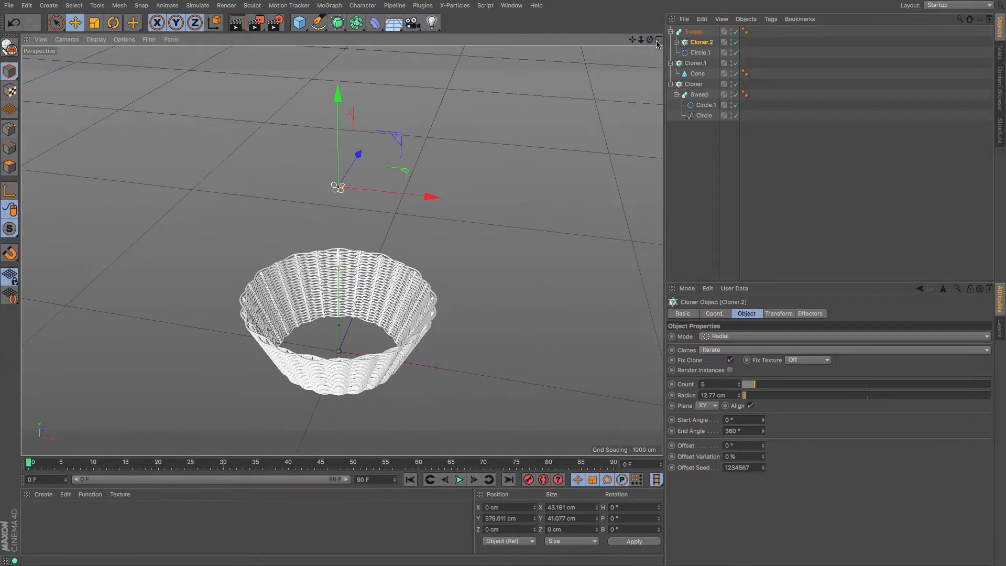
left_click(701, 45)
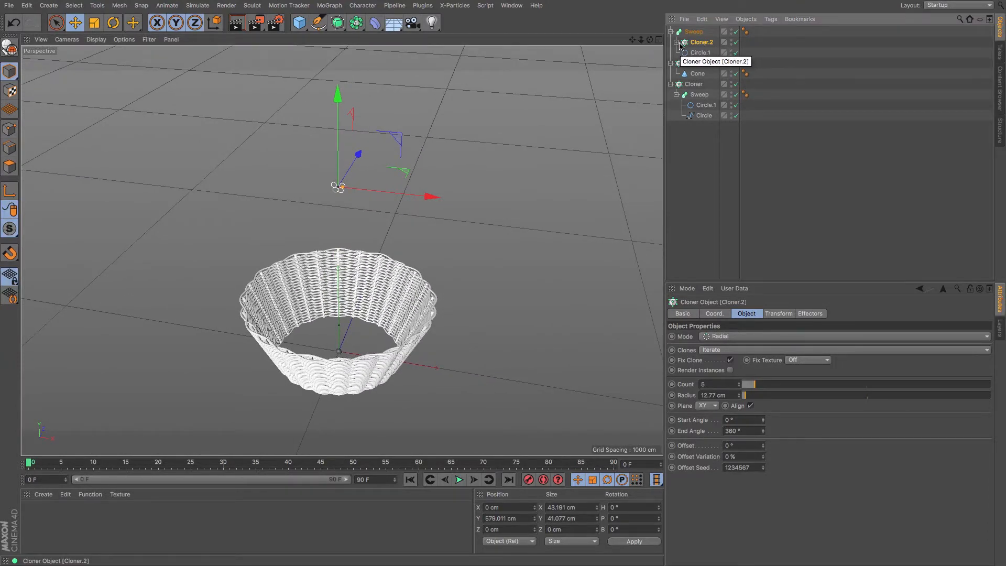
left_click_drag(361, 31, 456, 58)
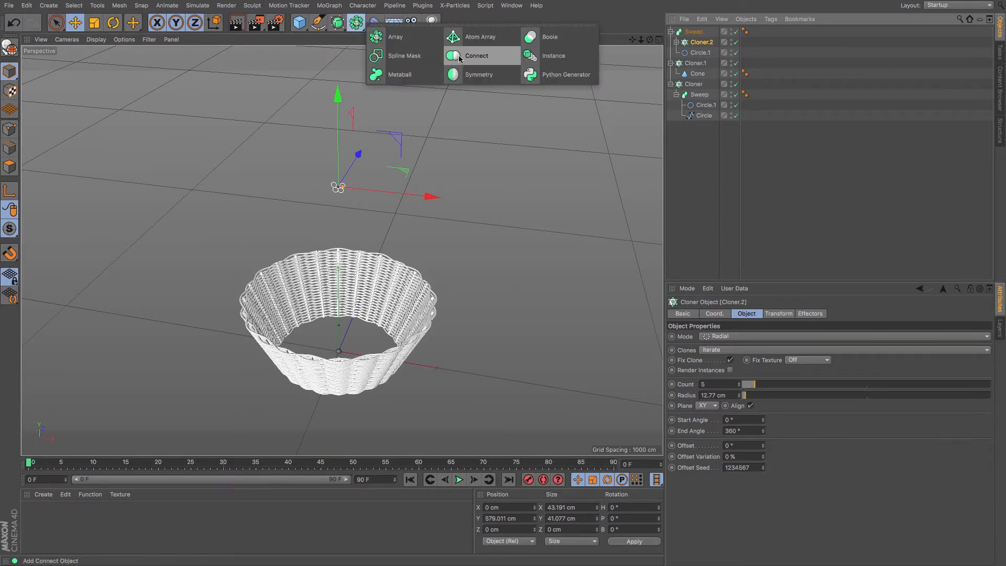
left_click_drag(459, 59, 457, 59, "alt")
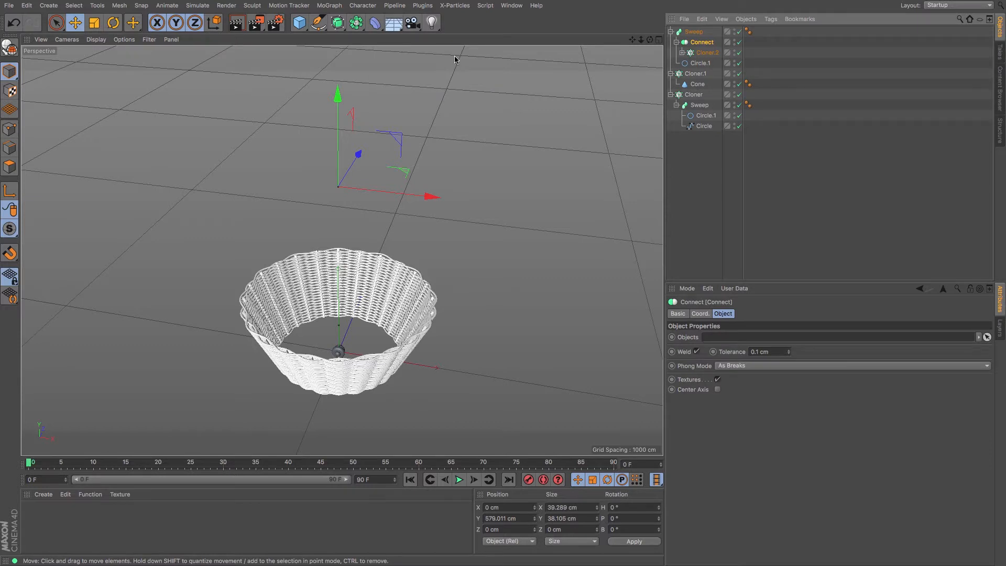
- Try the copied 2 cm circle ahead of the Connect object in the Sweep, and put Connect back as first child
left_click(682, 52)
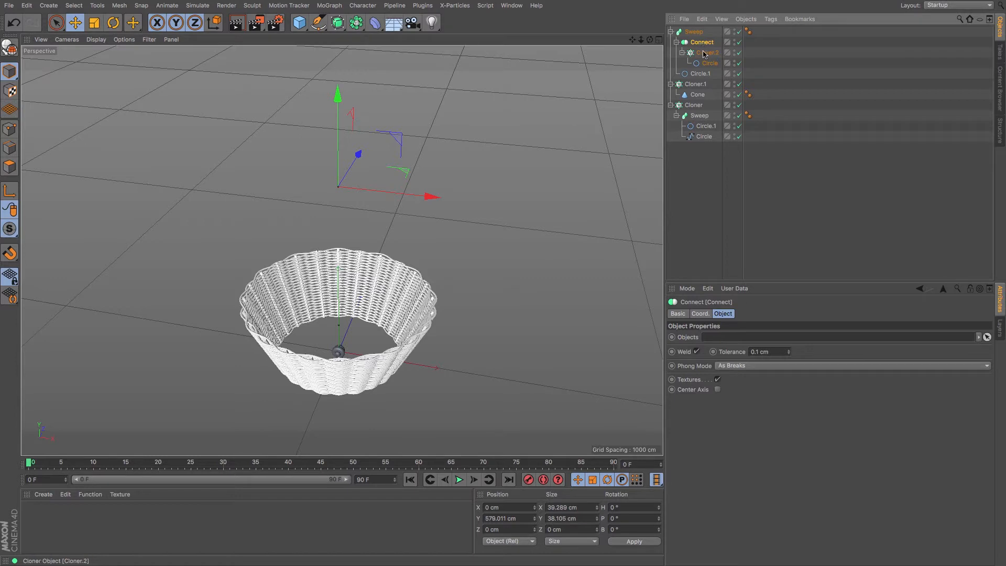
left_click(701, 53)
left_click(682, 53)
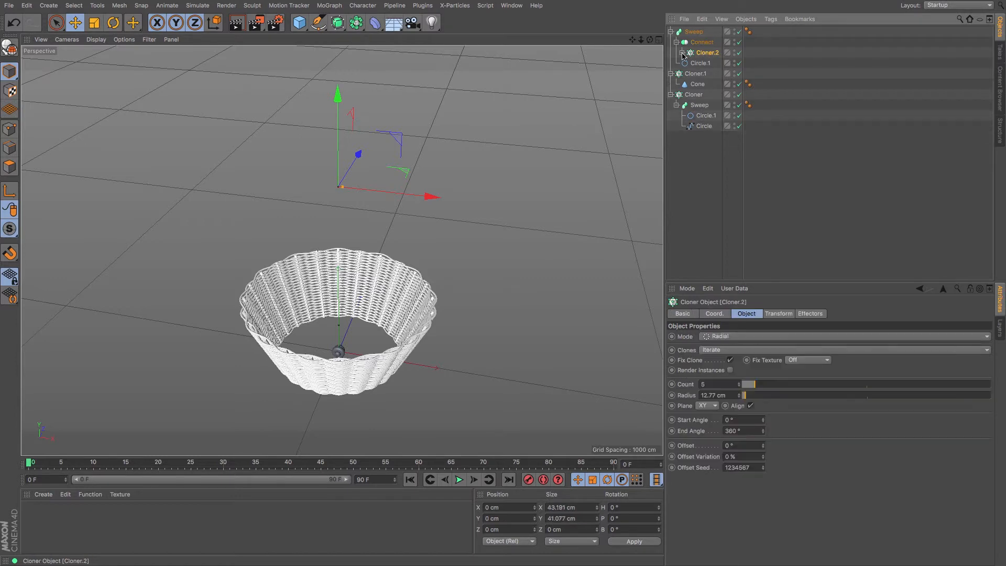
left_click_drag(689, 63, 665, 40)
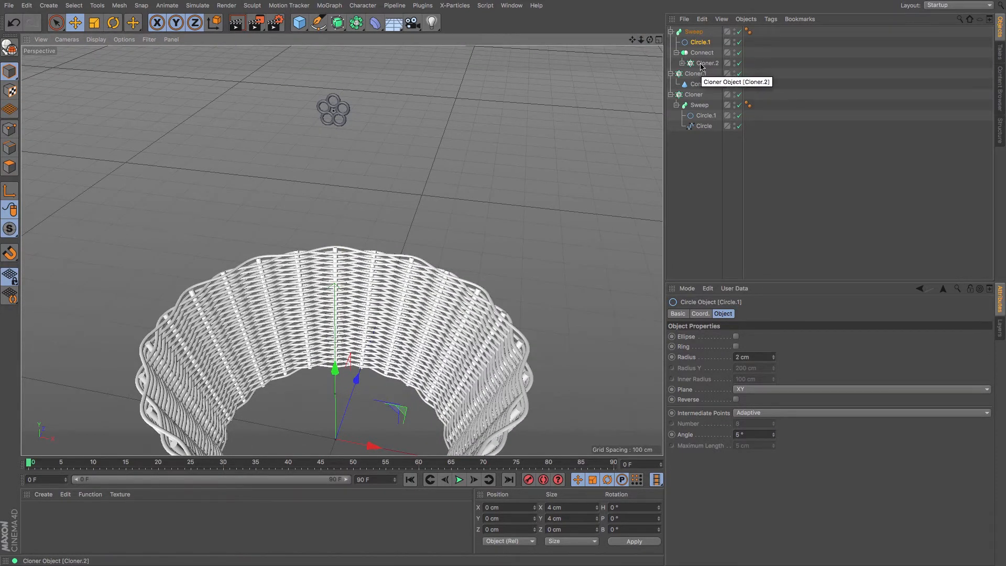
left_click_drag(700, 53, 694, 39)
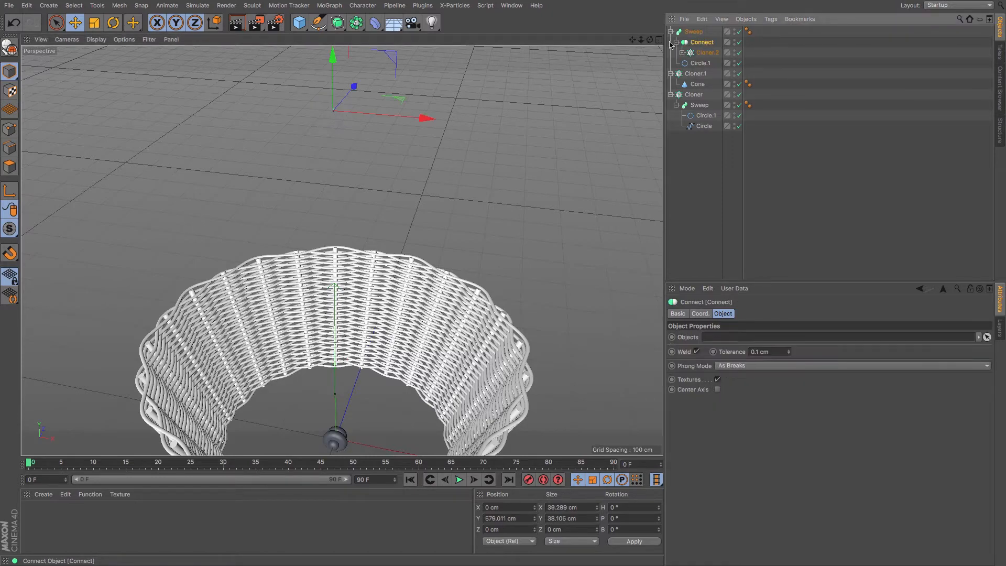
- Delete the copied 2 cm circle from the new Sweep
left_click_drag(633, 43, 643, 4)
left_click_drag(650, 40, 650, 59)
left_click(699, 63)
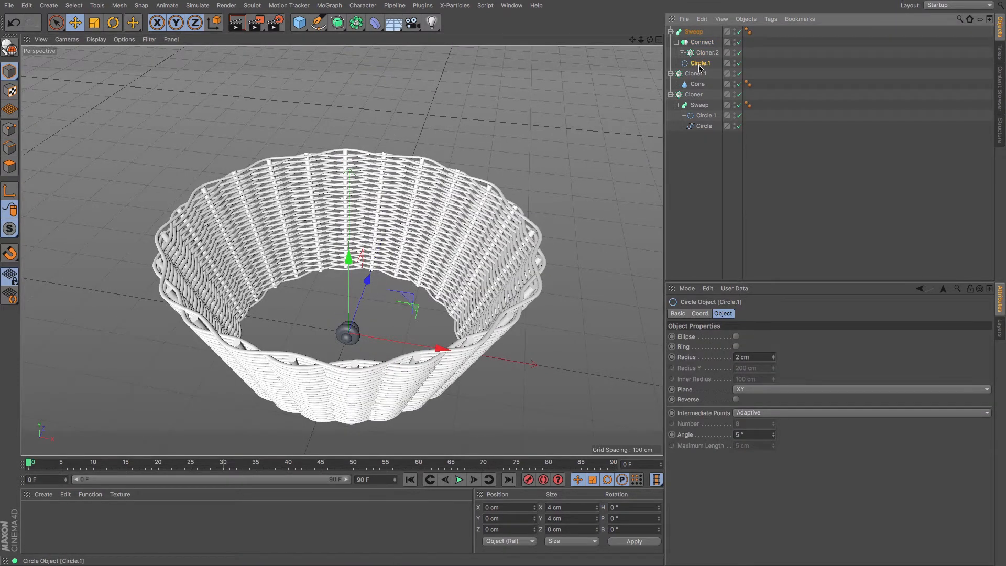
key("Delete")
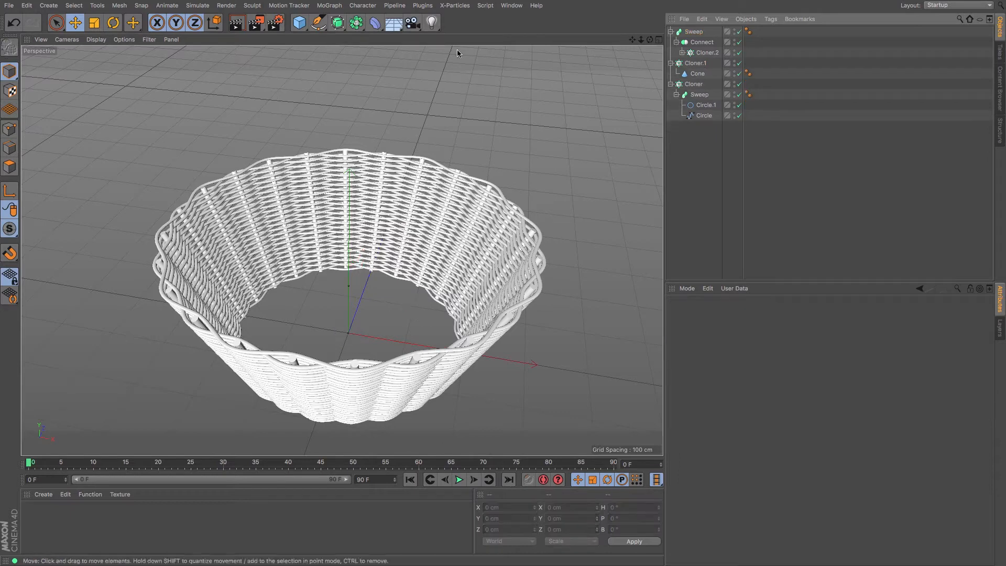
- Add a circle spline, set its plane to XZ, and nest it in the new Sweep below the Connect object as the path
left_click(319, 25)
left_click(414, 57)
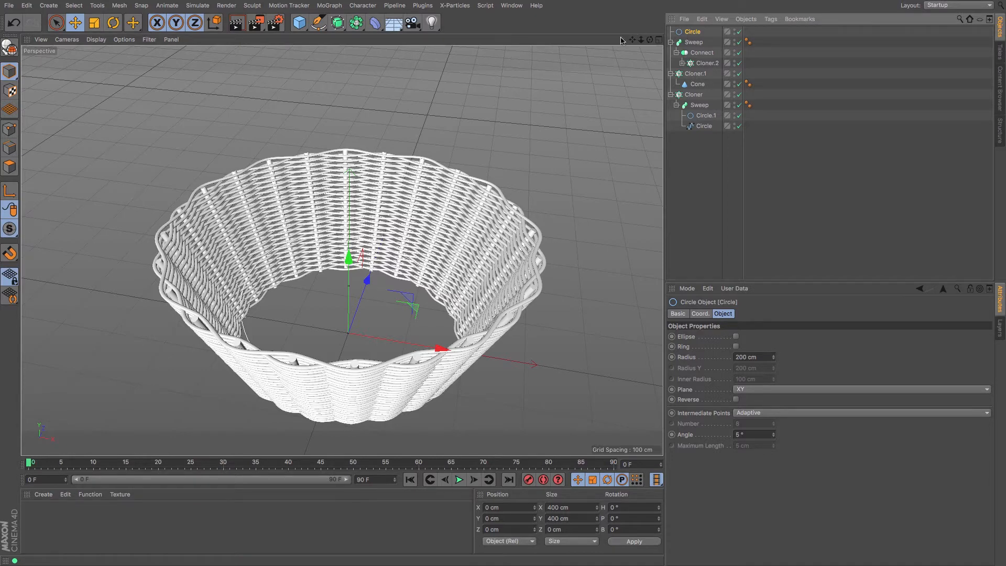
left_click(783, 392)
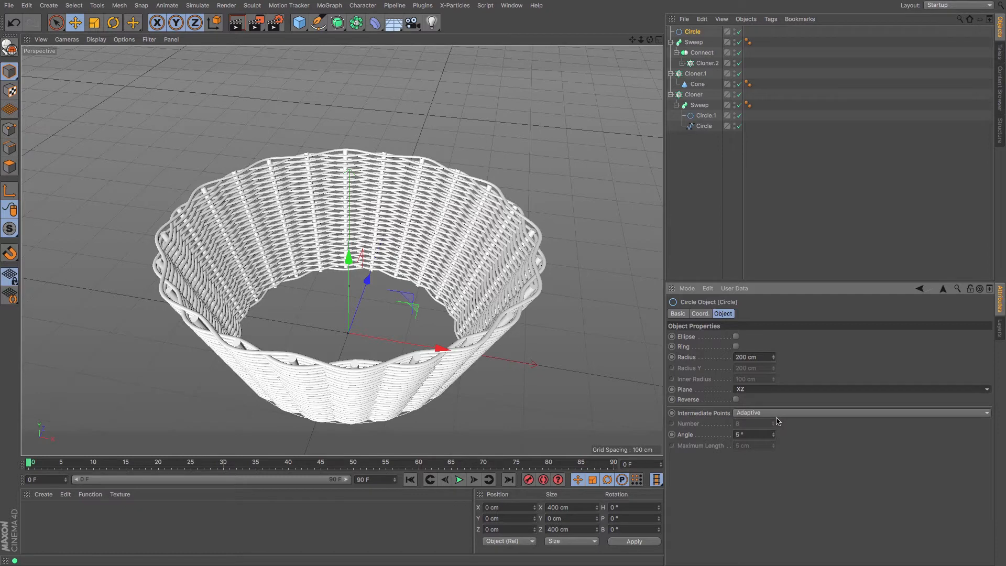
left_click_drag(692, 32, 655, 73)
mouse_move(649, 39)
left_mouse_down()
mouse_move(650, 21)
mouse_move(673, 40)
mouse_move(641, 79)
mouse_move(626, 72)
mouse_move(660, 42)
left_mouse_up()
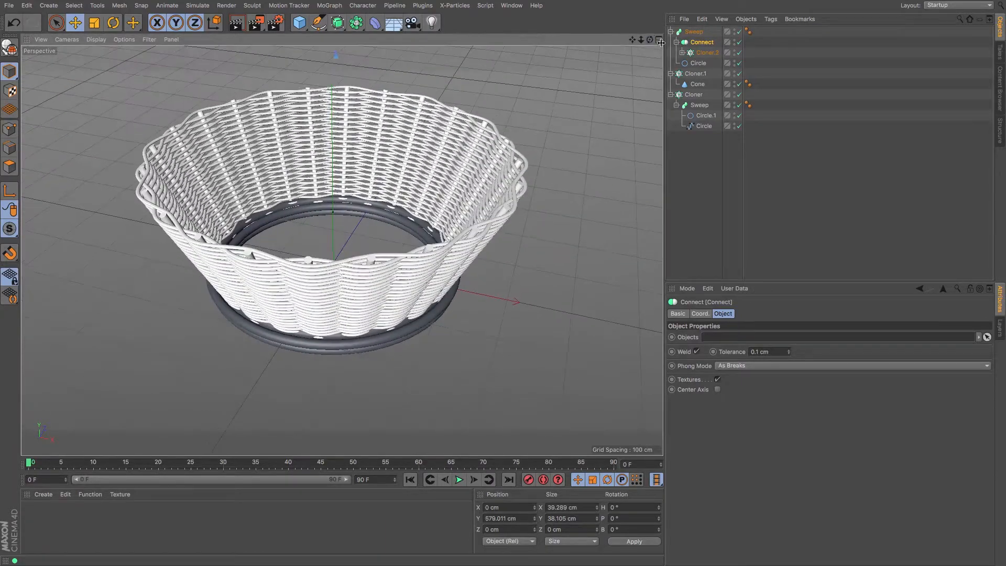
- Disable the new Sweep and set the radius of the circle cloned inside the Connect object to 2.5 cm
left_click(682, 53)
left_click(708, 62)
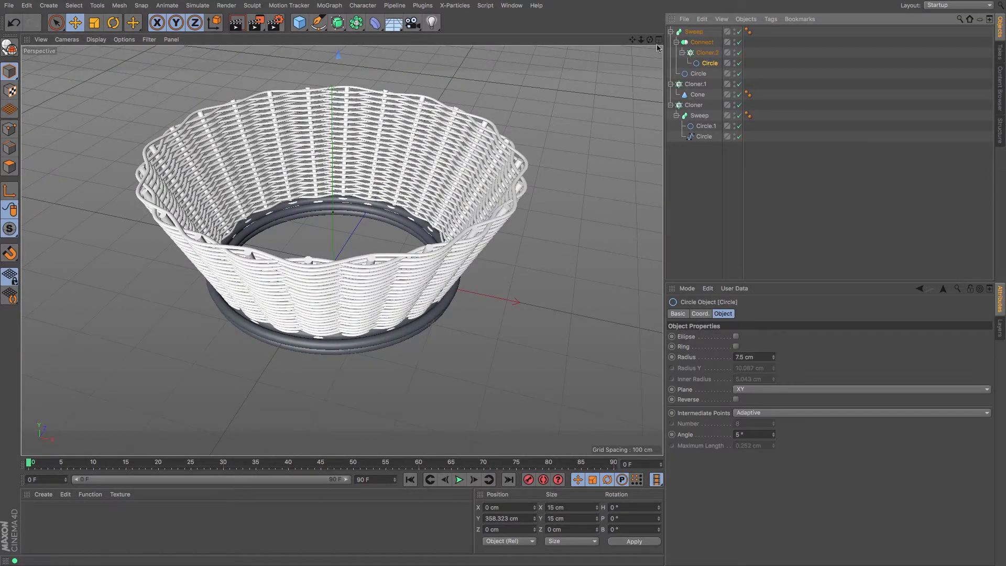
mouse_move(640, 42)
left_mouse_down()
mouse_move(603, 44)
mouse_move(639, 53)
mouse_move(648, 36)
left_mouse_up()
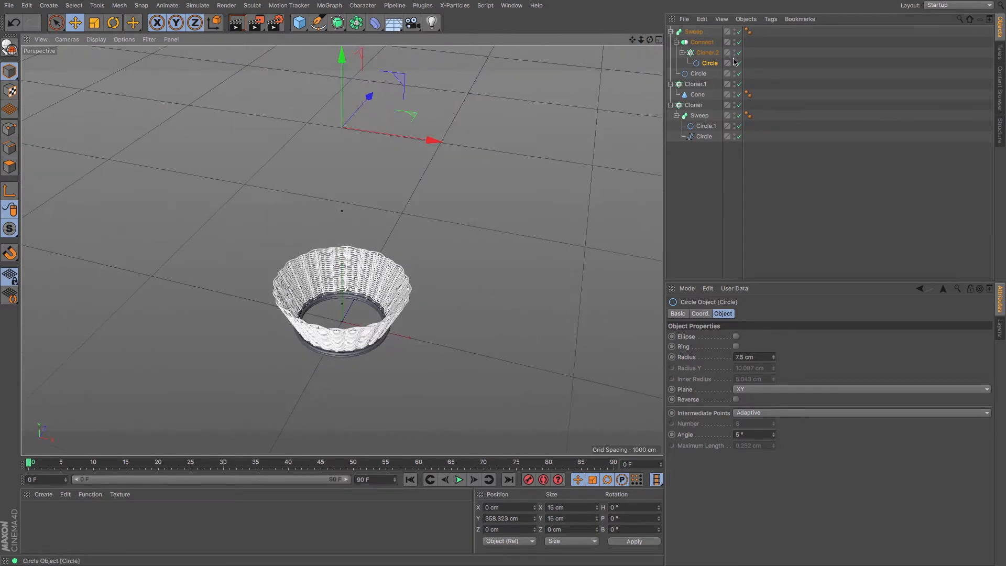
left_click(738, 32)
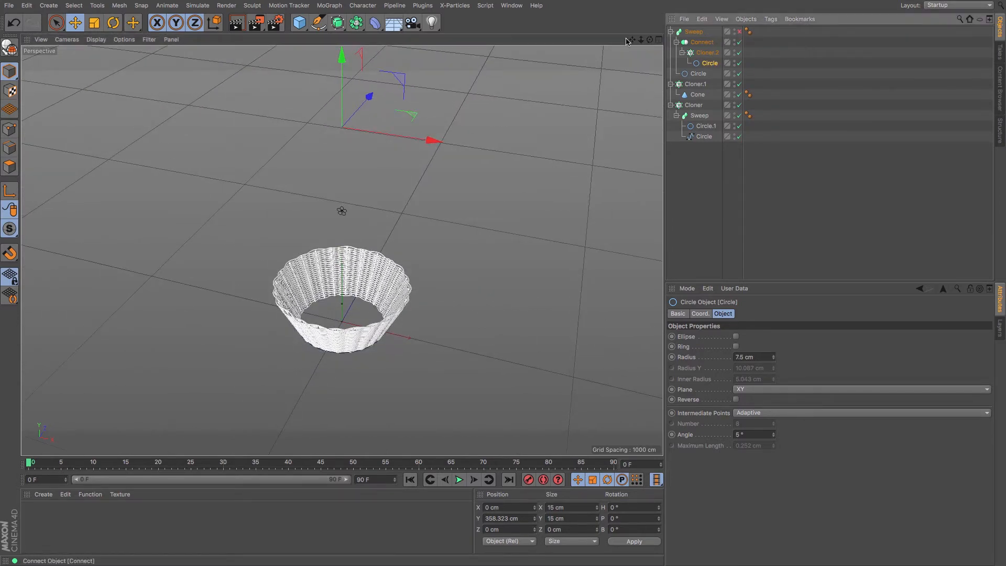
left_click_drag(632, 40, 643, 8)
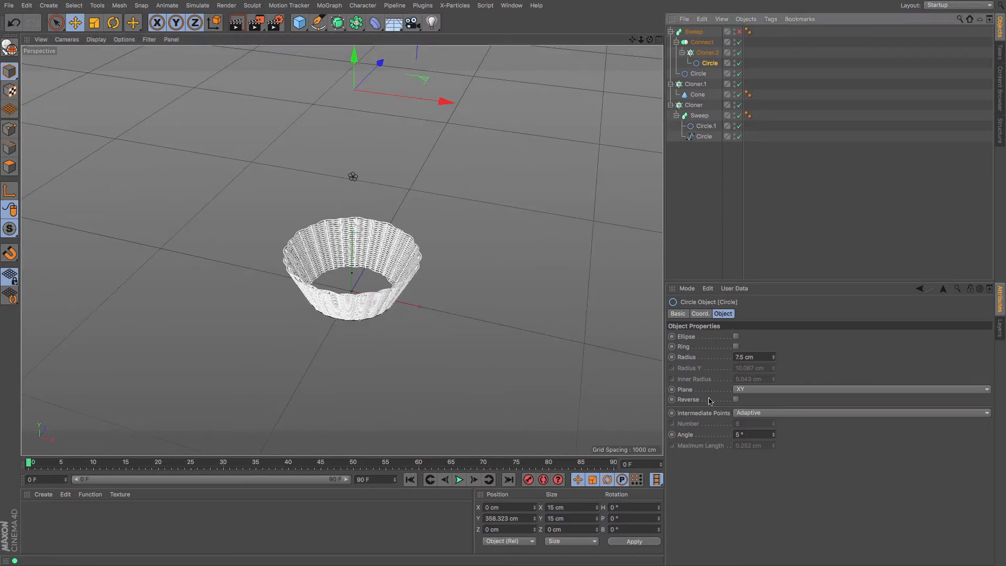
left_click_drag(744, 358, 736, 358)
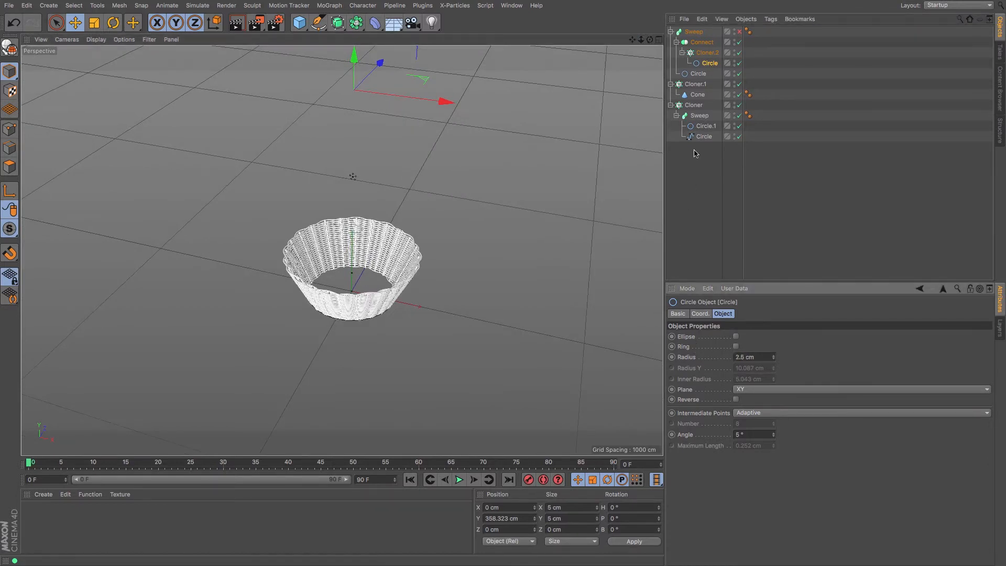
- Shrink the profile Cloner's radius to about 4.28 cm so its five circles nearly touch, and re-enable the Sweep
left_click(702, 53)
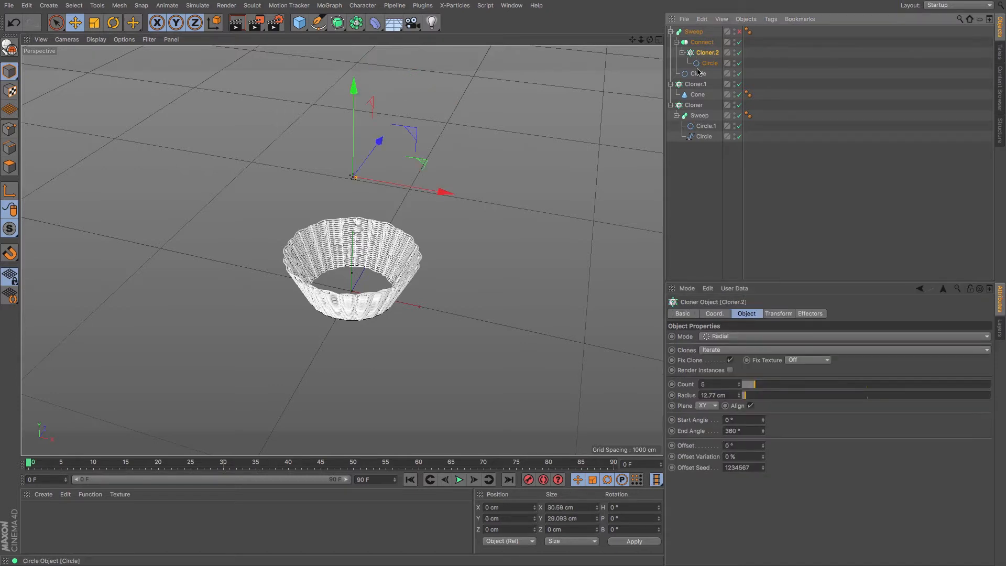
key("o")
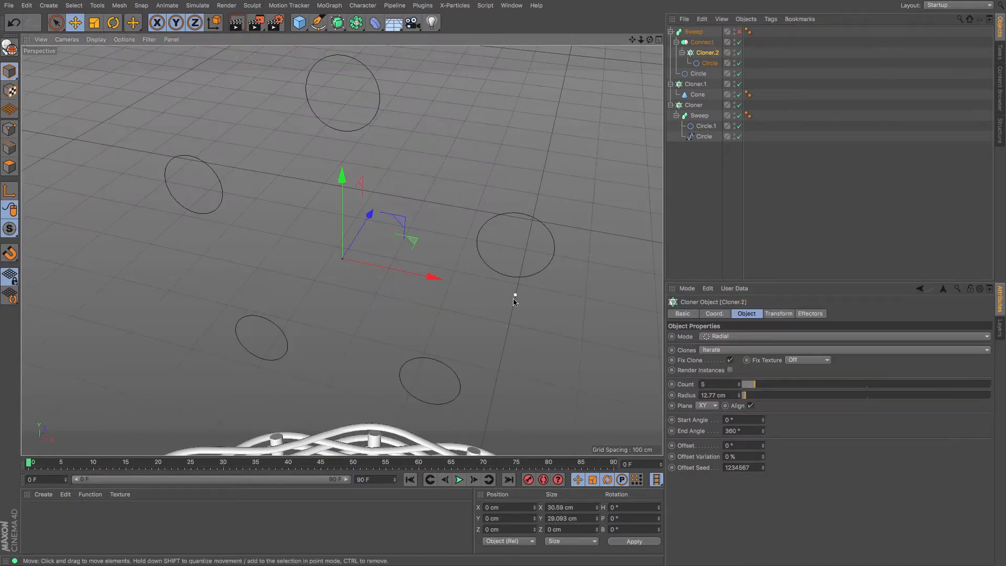
left_click_drag(513, 295, 395, 286)
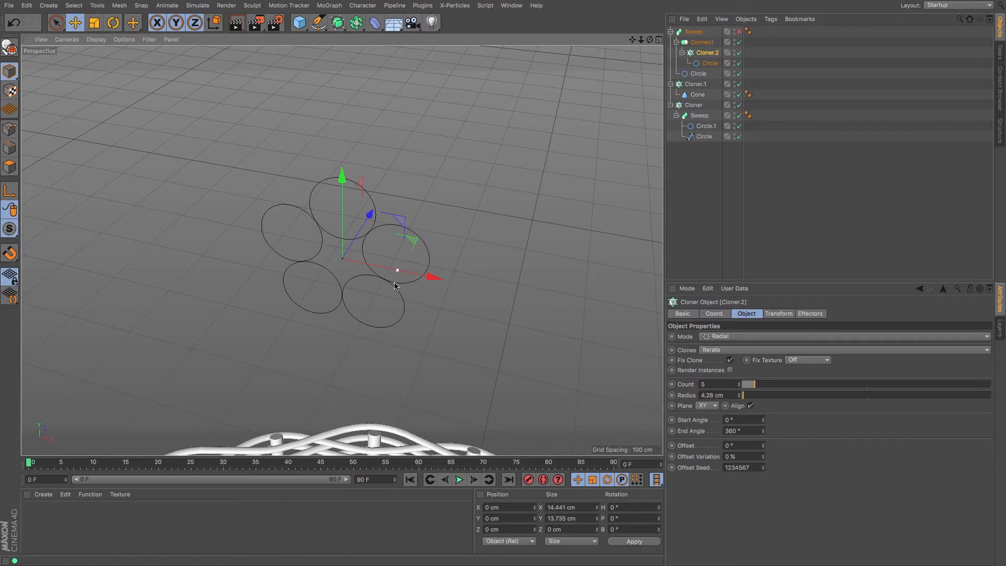
left_click(740, 33)
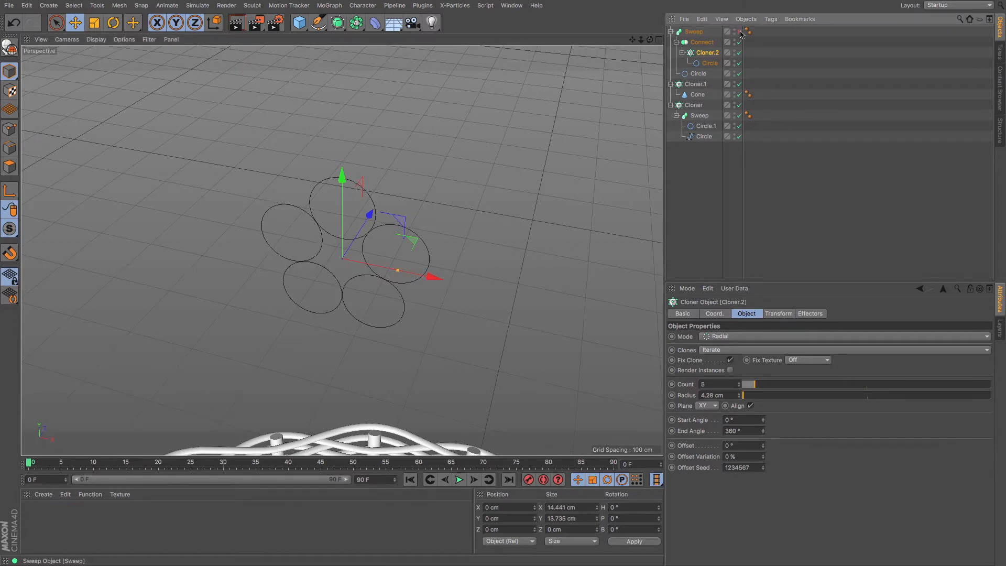
- Twist the base ring by setting the new Sweep's end rotation to 948°
left_click(689, 33)
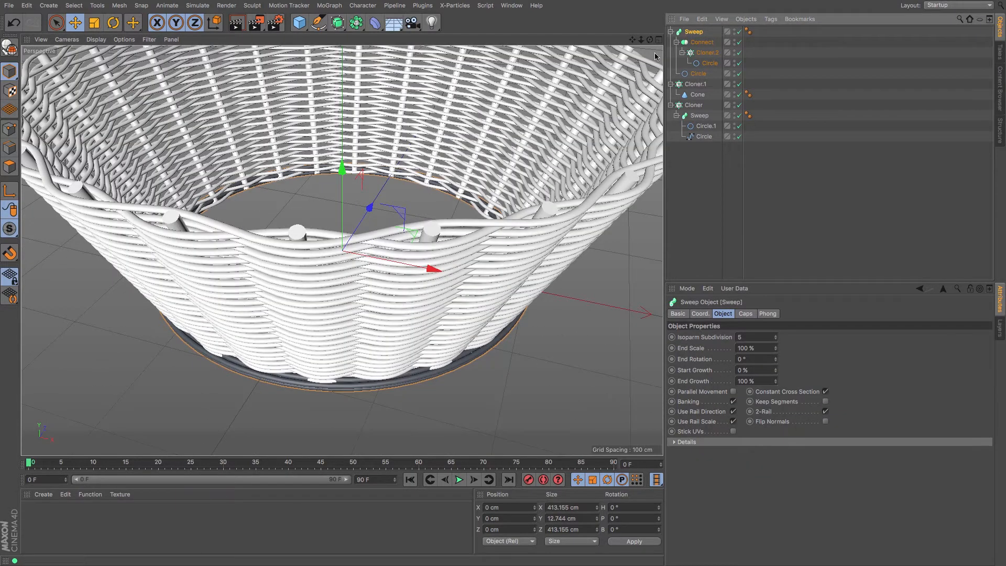
left_click_drag(641, 40, 621, 1)
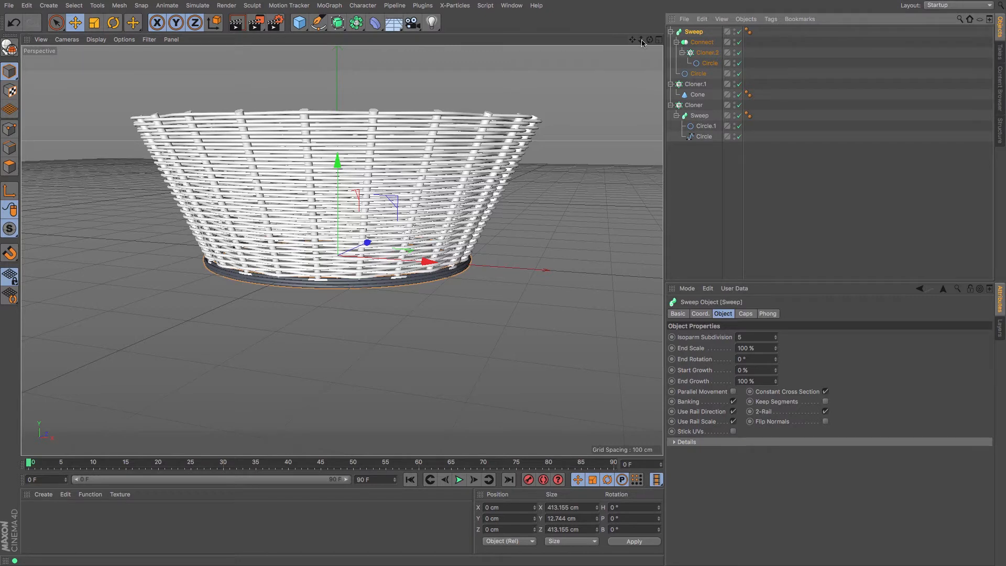
left_click_drag(641, 40, 658, 49)
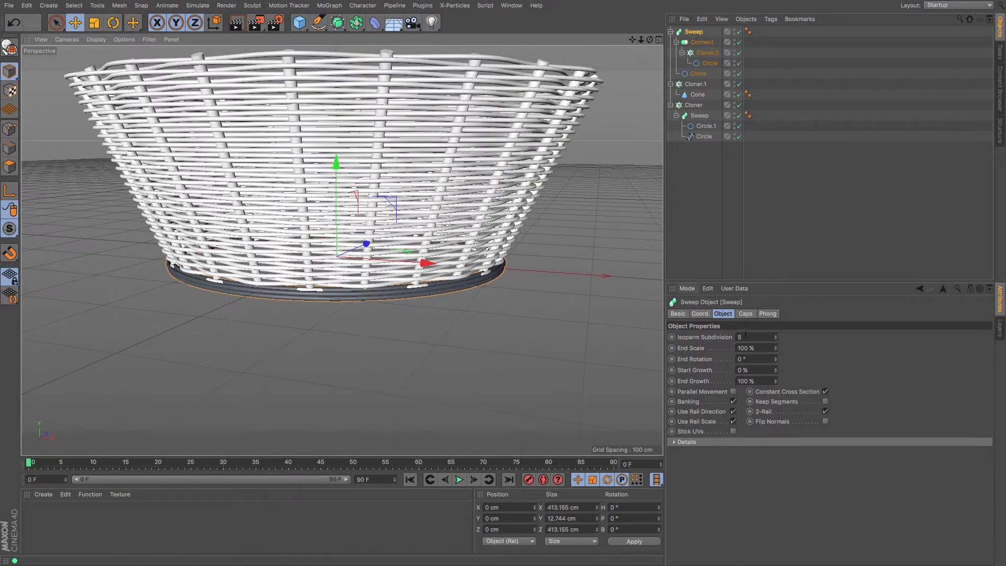
left_click(776, 361)
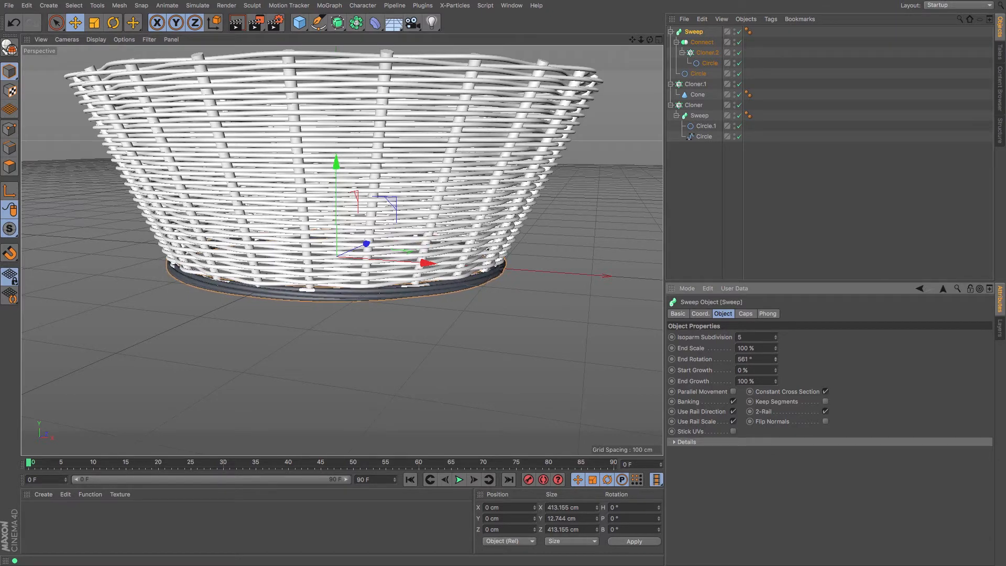
left_click_drag(776, 358, 776, 242)
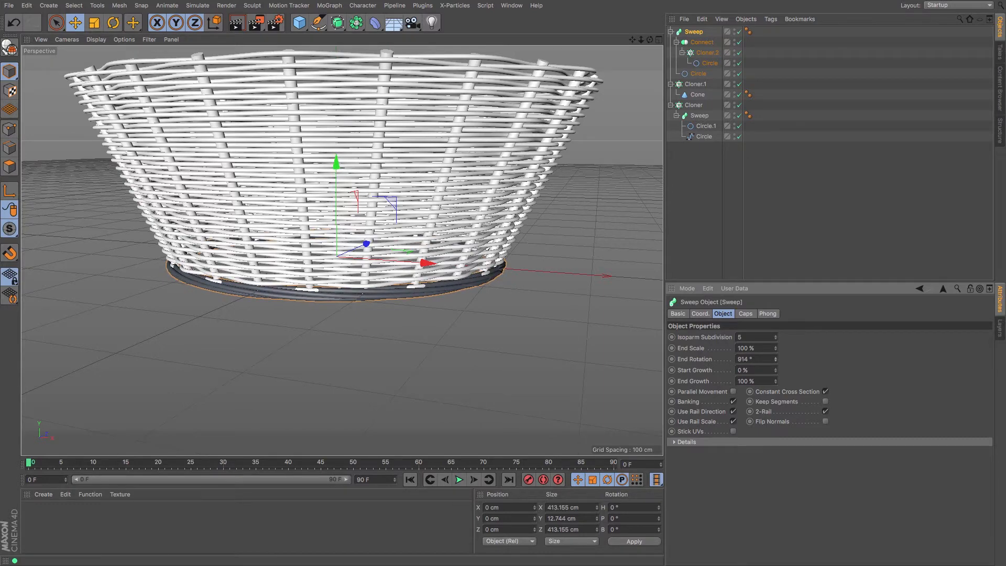
left_click_drag(775, 359, 777, 366)
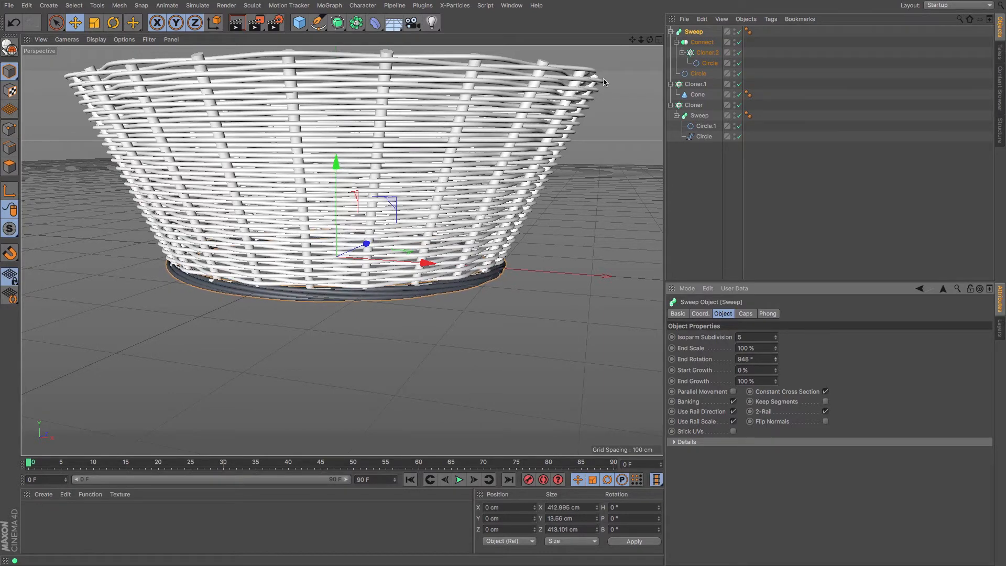
- Raise the end point of the Sweep's rotation curve in the details to close the seam in the base ring
left_click_drag(341, 250, 233, 226, "alt")
left_click_drag(650, 39, 483, 1)
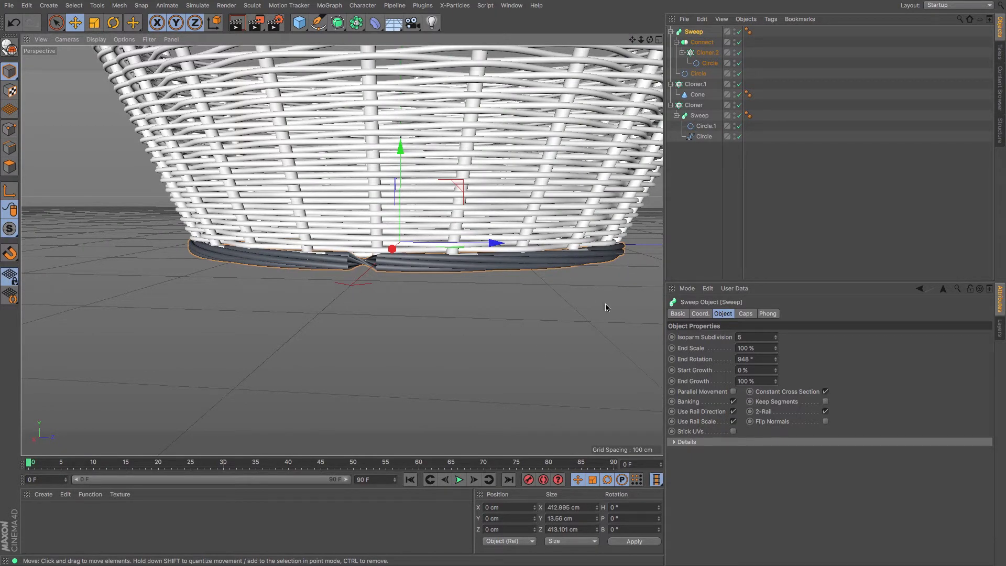
left_click(675, 442)
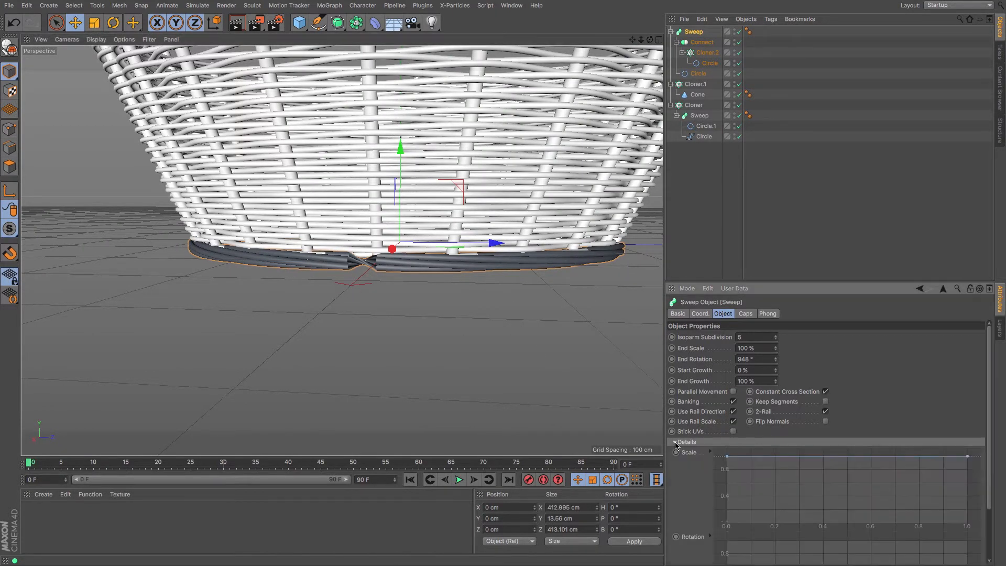
left_click_drag(823, 280, 813, 153)
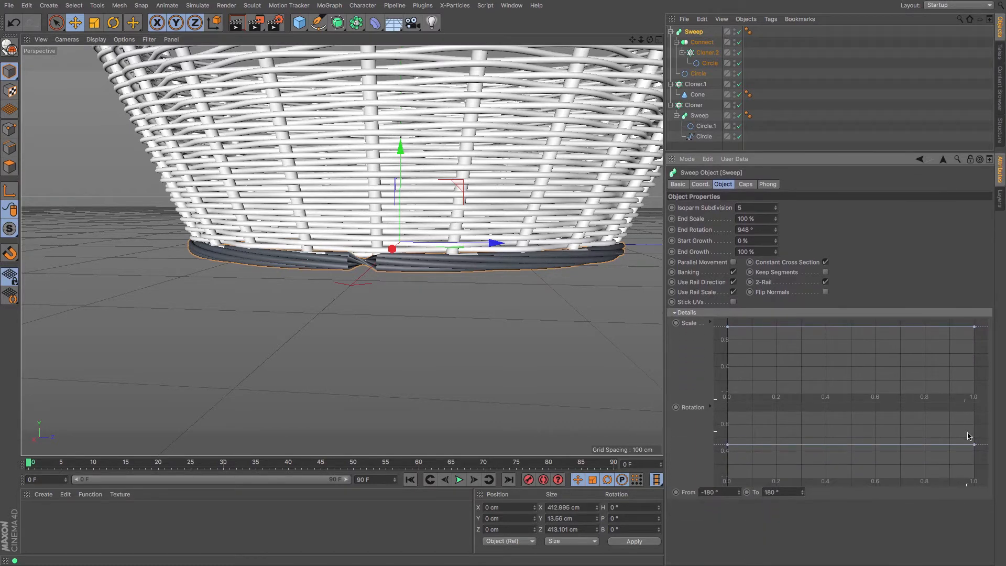
left_click_drag(975, 445, 981, 423)
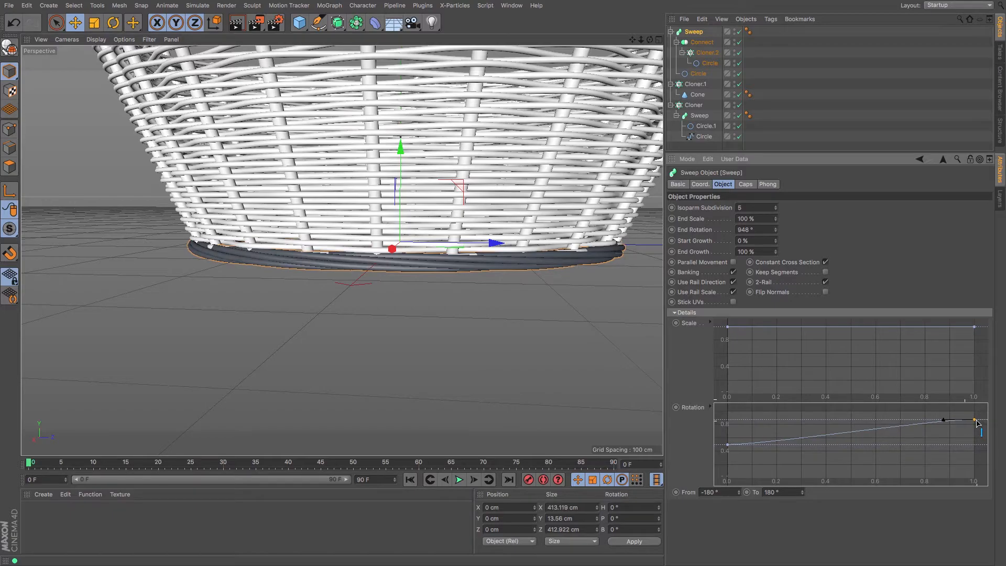
- Set the base ring path circle's radius to 201 cm and lower the circle to Y about -4.1 cm
left_click_drag(649, 40, 502, 282)
left_click(708, 64)
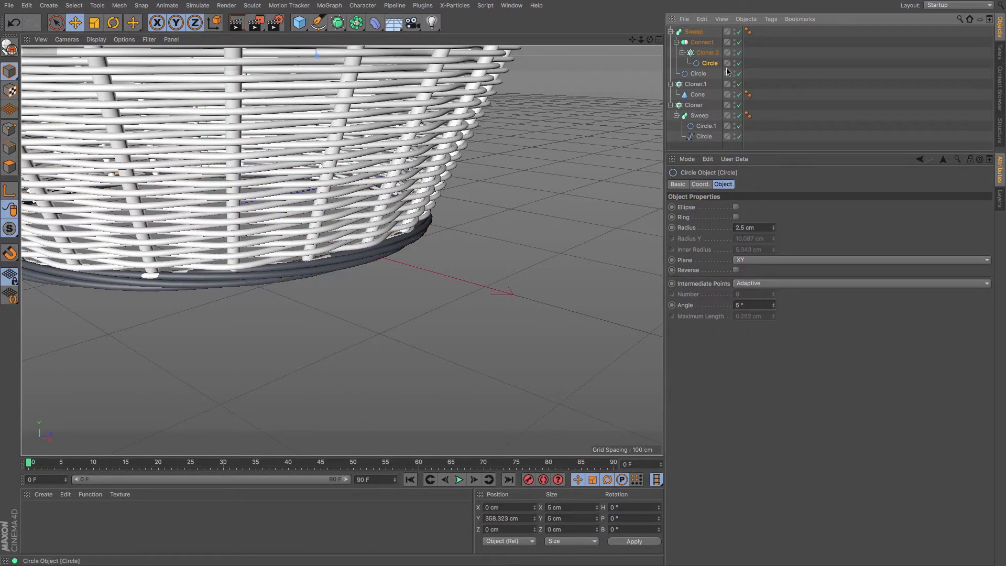
left_click(702, 74)
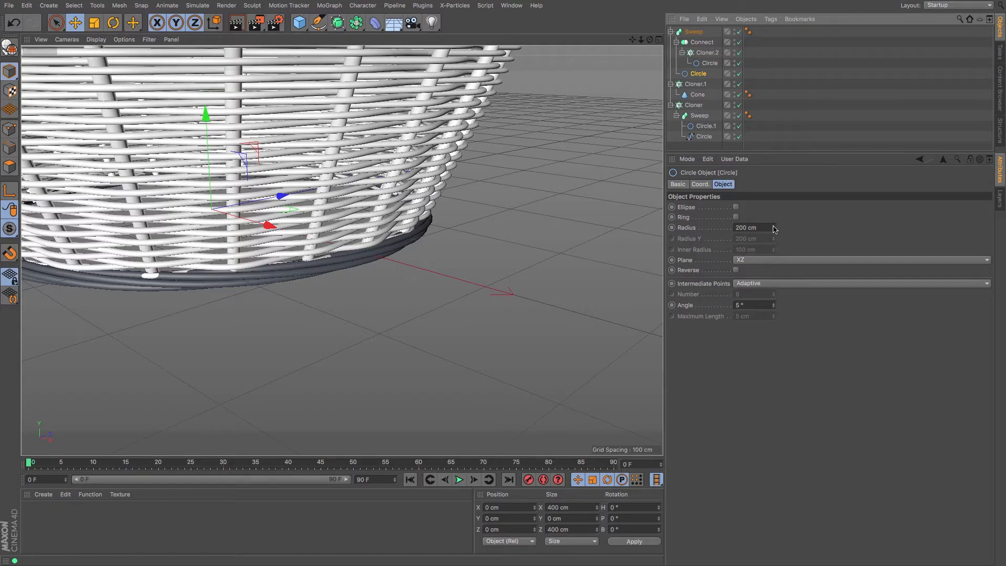
left_click_drag(774, 226, 774, 226)
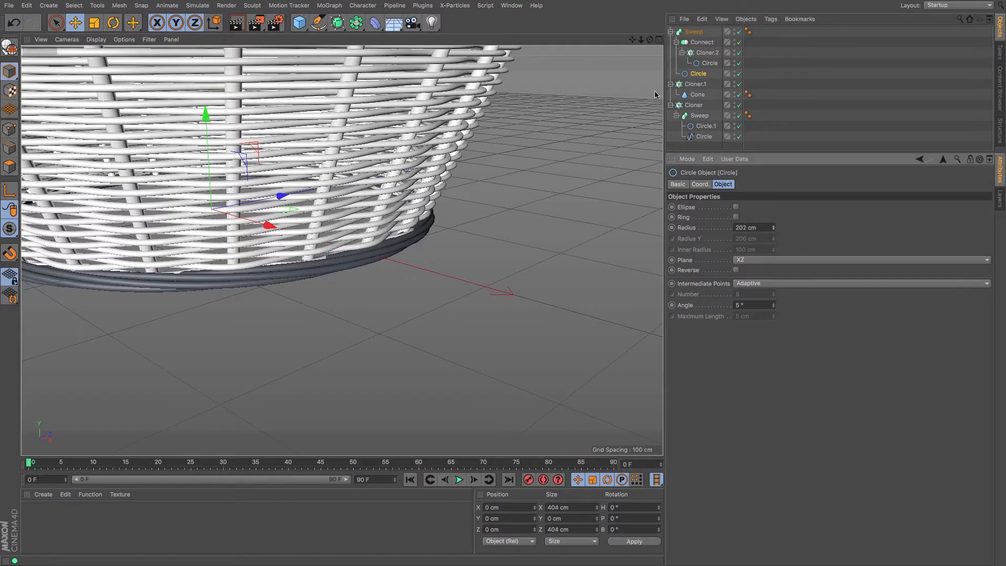
left_click_drag(650, 40, 566, 60)
left_click_drag(342, 249, 633, 148, "alt")
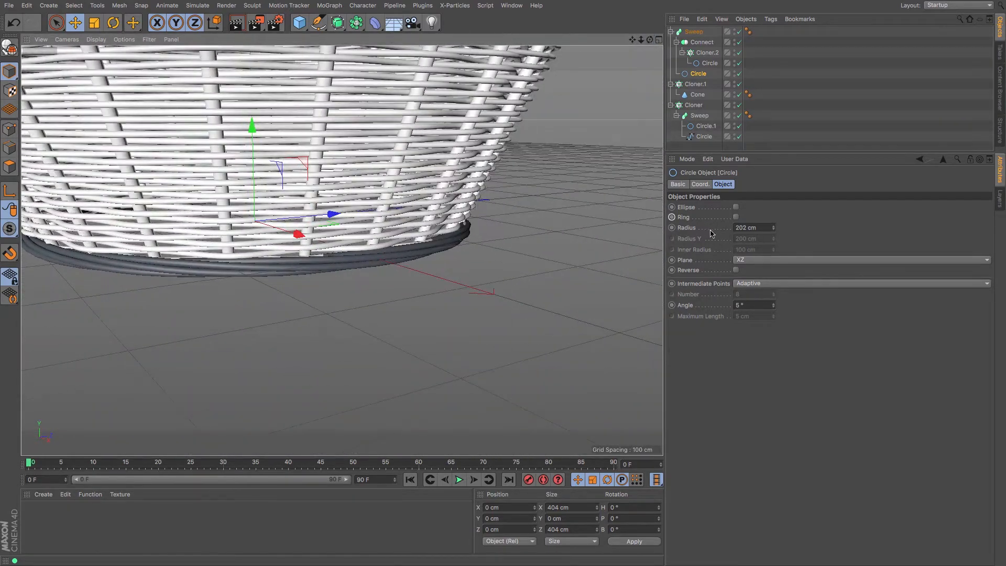
left_click_drag(774, 229, 774, 230)
left_click(76, 22)
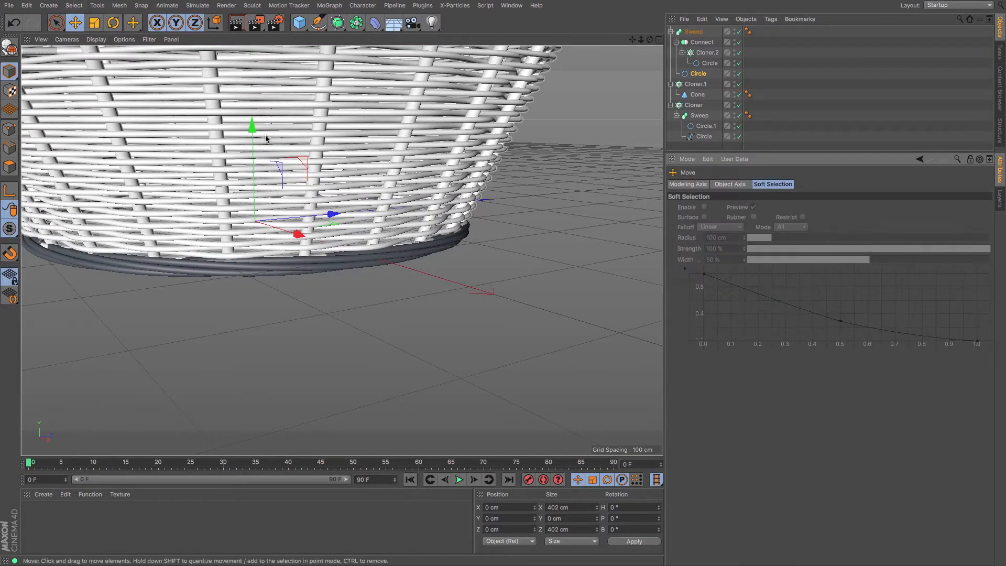
left_click_drag(251, 125, 252, 130)
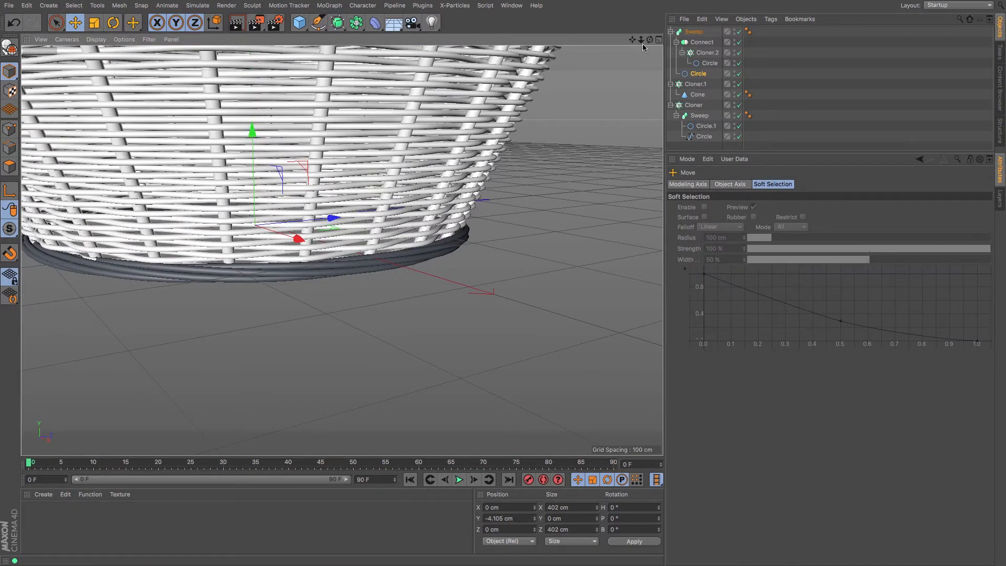
- Set the base ring path circle's radius to 195 cm and lower the circle to Y about -8.4 cm
left_click_drag(649, 40, 659, 60)
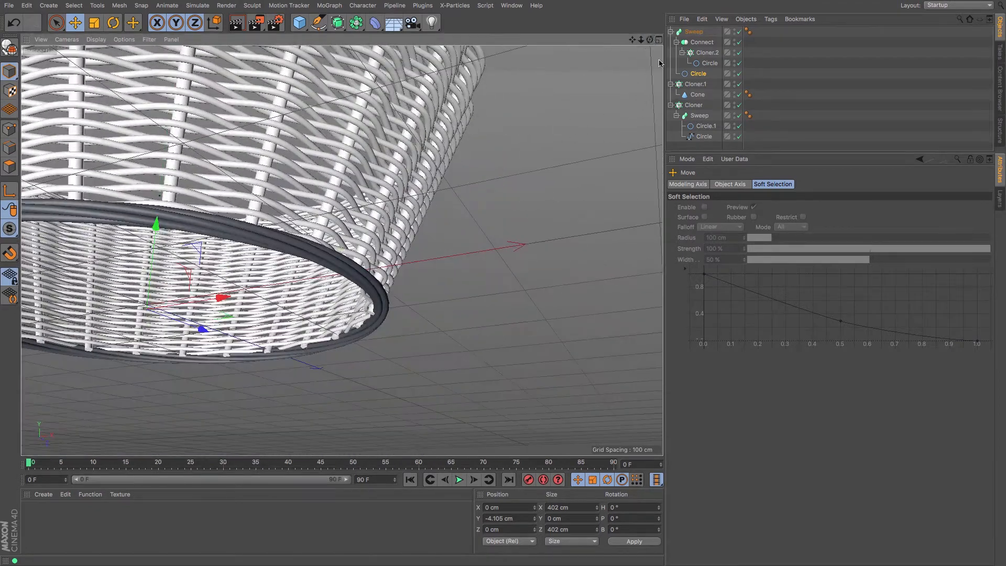
left_click(700, 74)
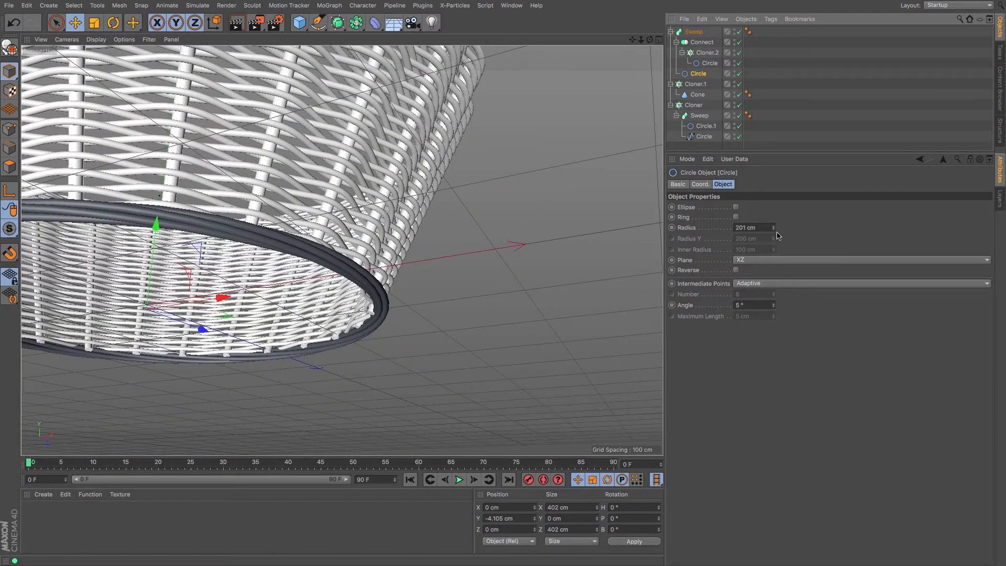
left_click_drag(774, 229, 774, 230)
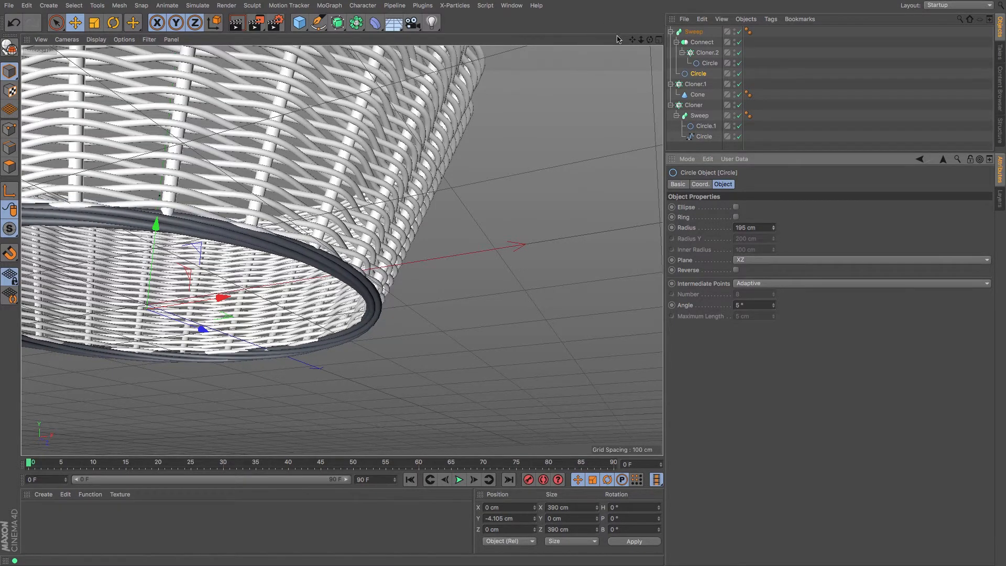
left_click_drag(649, 41, 606, 68)
left_click_drag(315, 173, 314, 179)
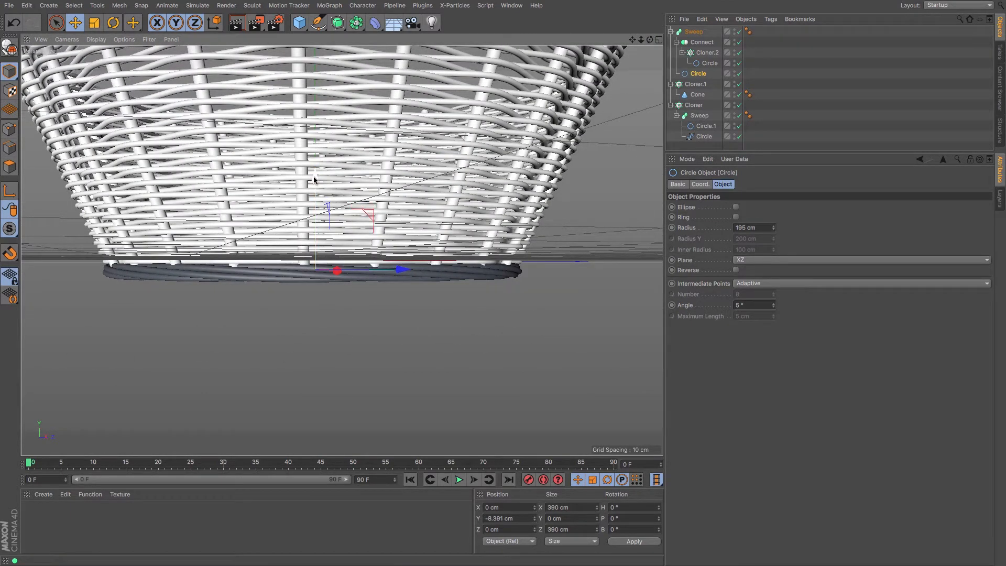
- Duplicate the base ring Sweep and raise the copy to the basket's rim at Y about 223.6 cm, using the front view
mouse_move(650, 40)
left_mouse_down()
mouse_move(646, 12)
mouse_move(618, 25)
mouse_move(637, 57)
mouse_move(661, 35)
mouse_move(651, 44)
mouse_move(577, 42)
mouse_move(631, 52)
mouse_move(651, 42)
left_mouse_up()
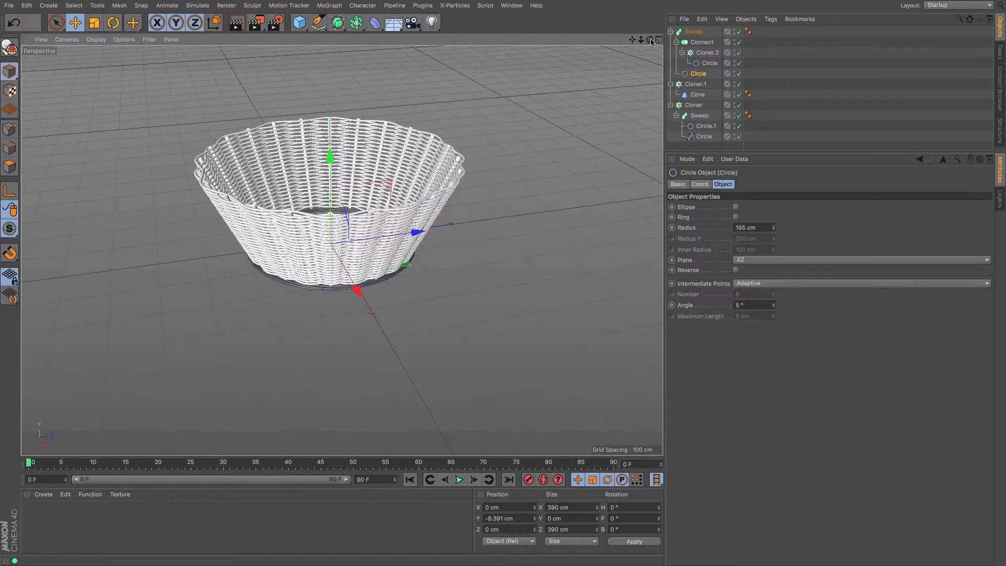
left_click(689, 32)
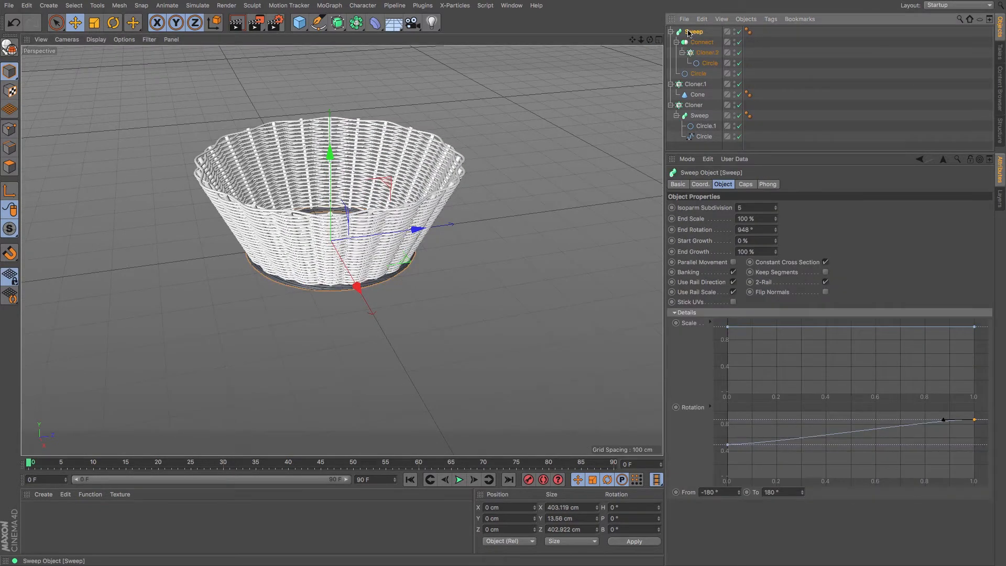
key("ctrl+c")
key("ctrl+v")
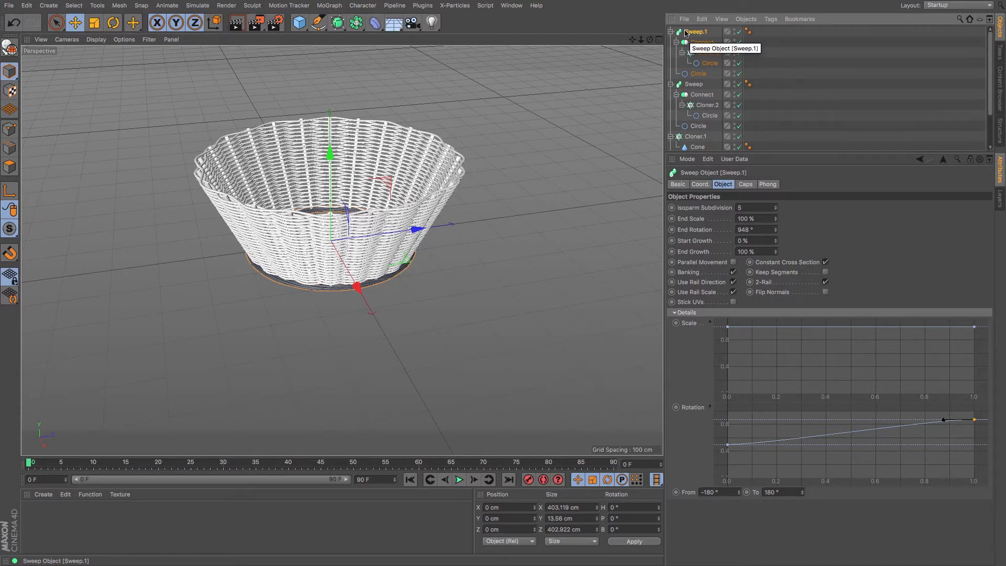
left_click(76, 24)
left_click_drag(331, 150, 392, 53)
key("F4")
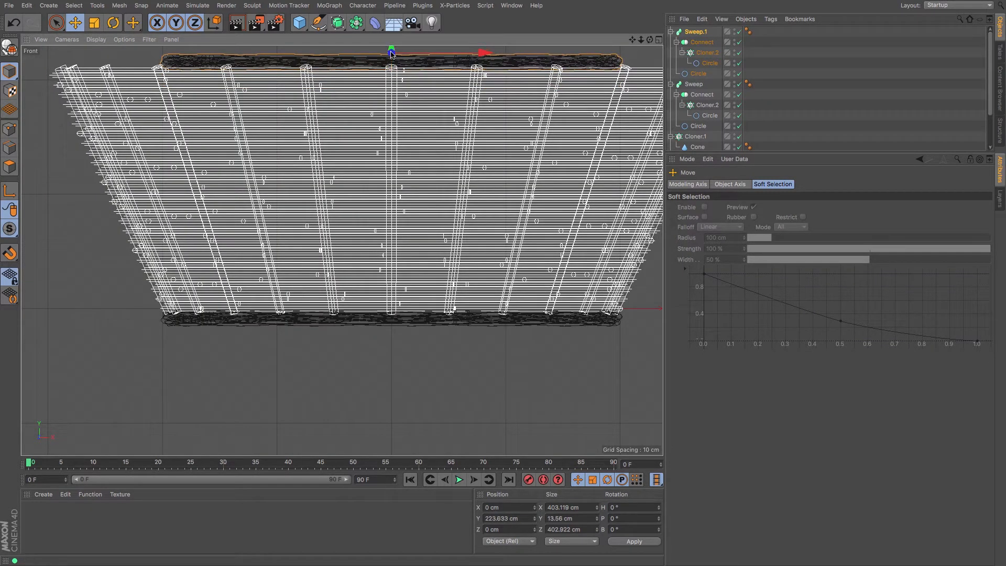
- Widen the rim ring's path circle to a radius of 297 cm and check the fit in the perspective view
left_click(698, 74)
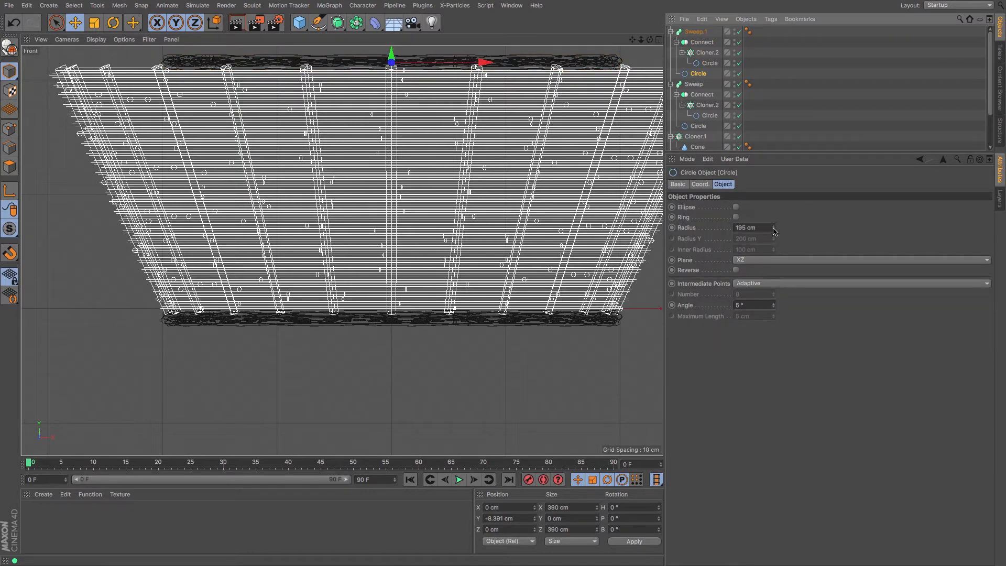
left_click_drag(773, 230, 817, 230)
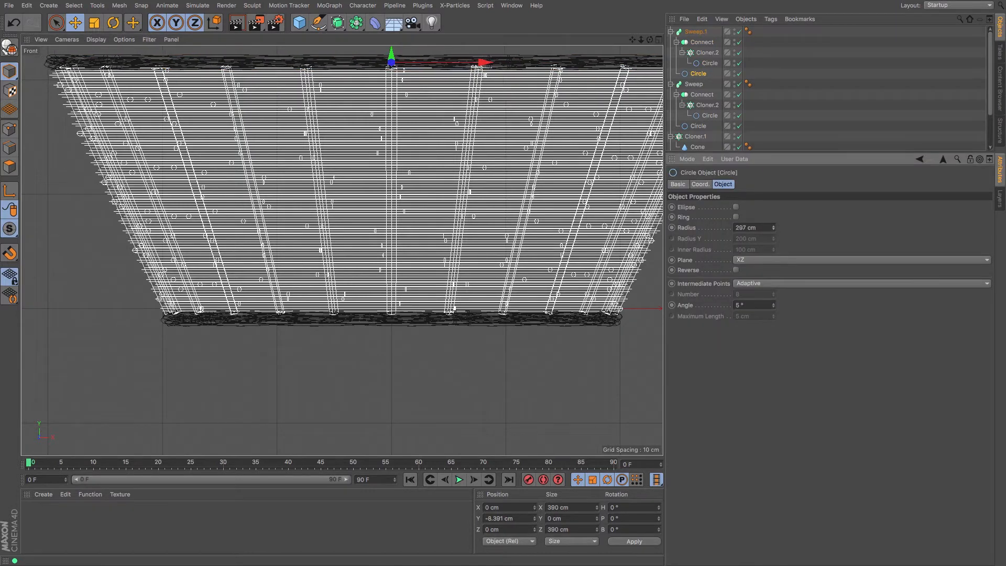
key("F1")
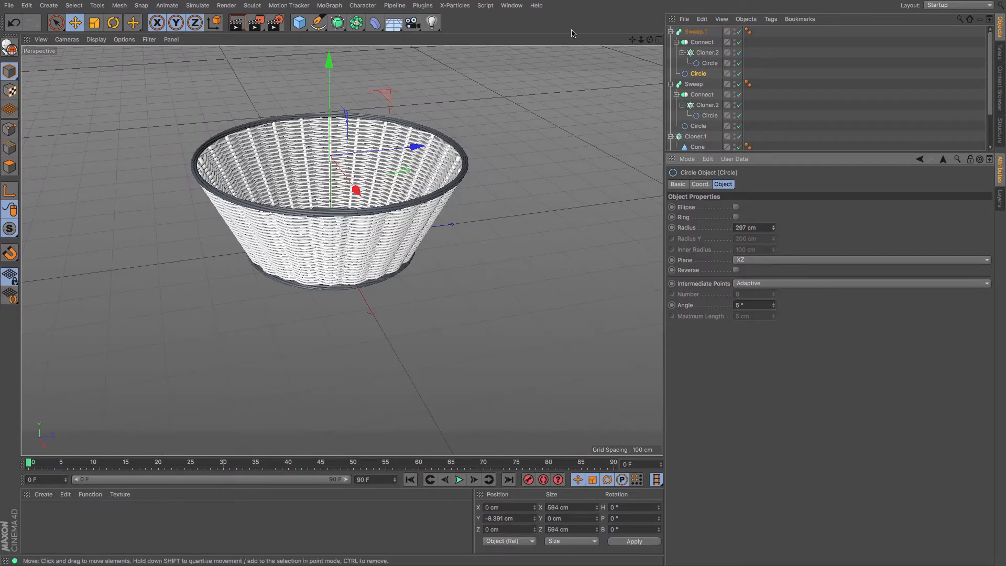
left_click_drag(649, 39, 581, 83)
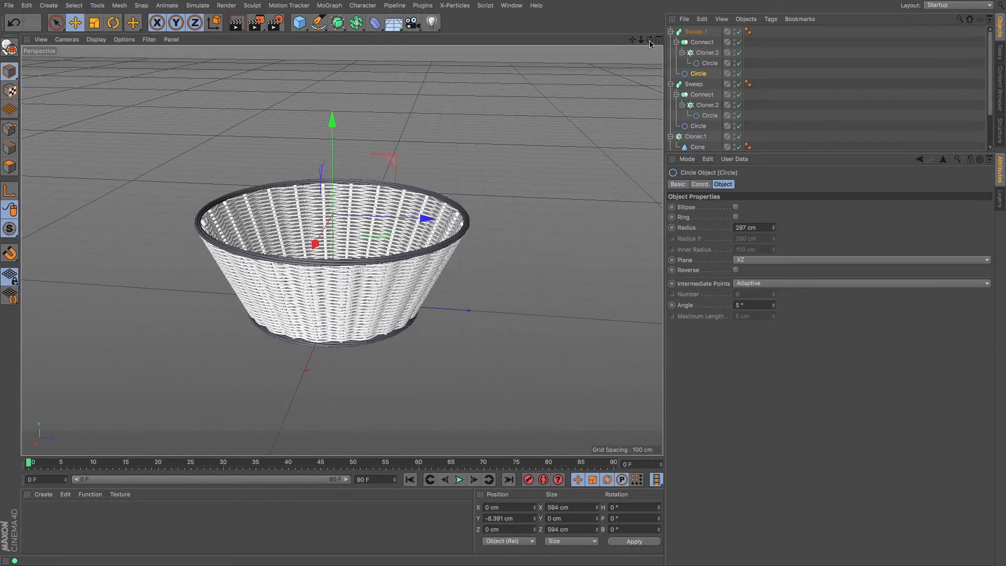
left_click_drag(650, 41, 426, 89)
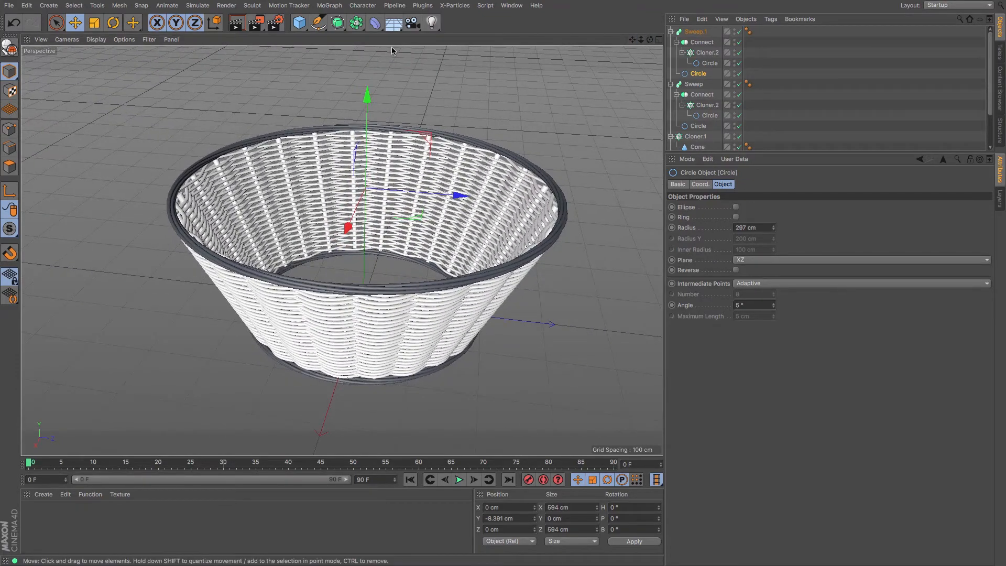
- Add a Disc as the basket's floor, with an outer radius of about 192.6 cm, lowered to Y about -8.8 cm
left_click_drag(304, 25, 325, 58)
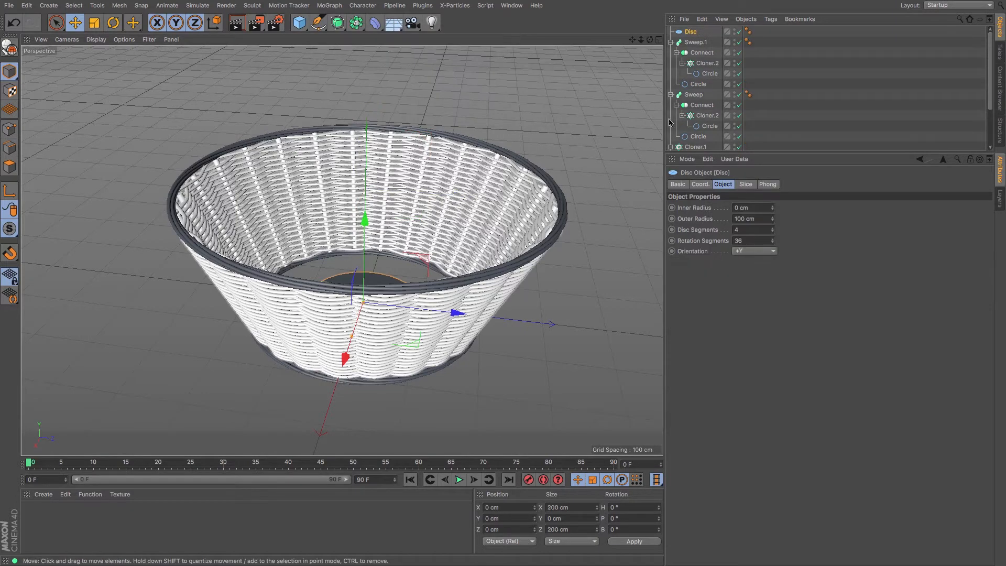
left_click_drag(650, 40, 359, 88)
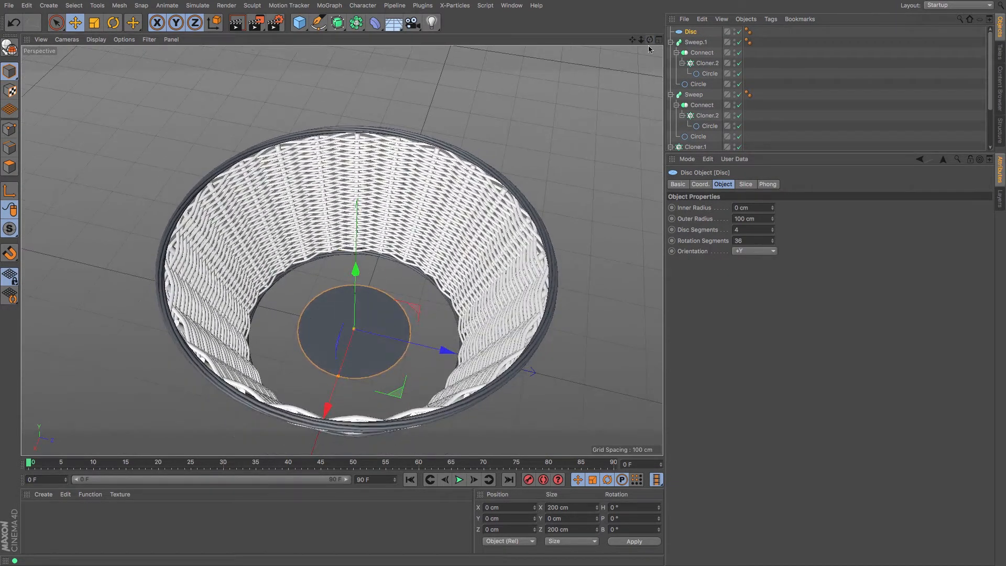
left_click_drag(335, 382, 328, 427)
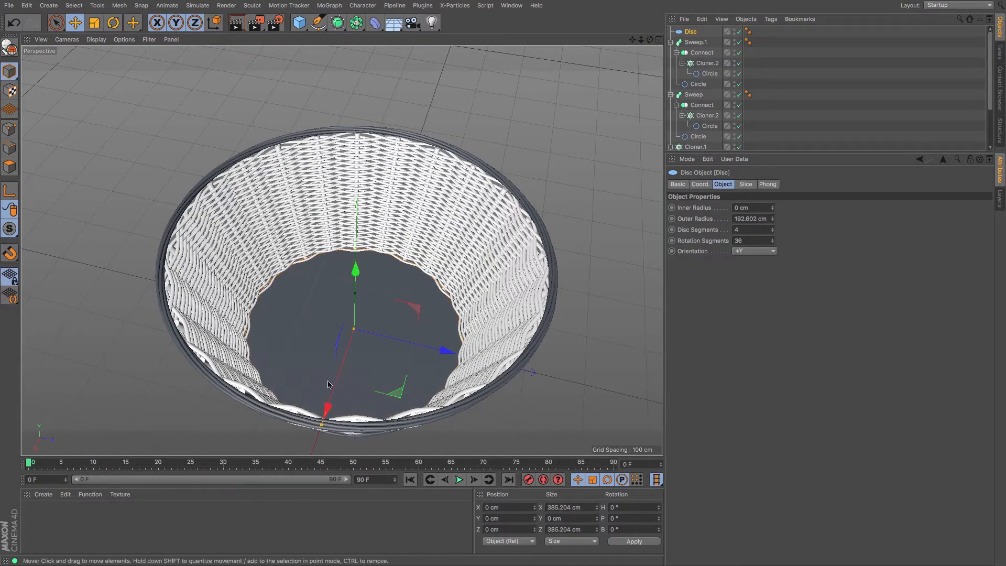
left_click_drag(363, 270, 356, 279)
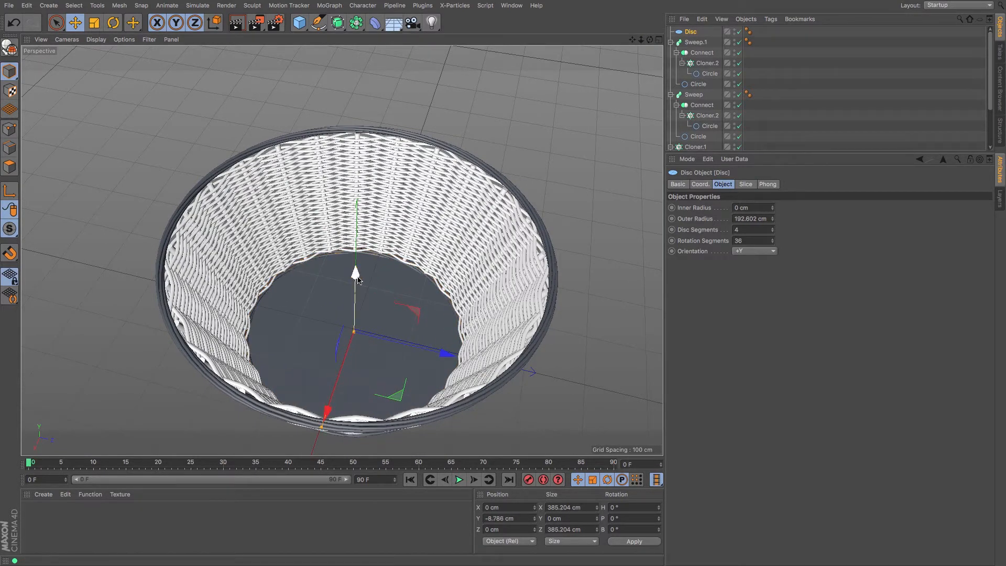
left_click_drag(649, 39, 342, 250)
left_click_drag(640, 40, 619, 48)
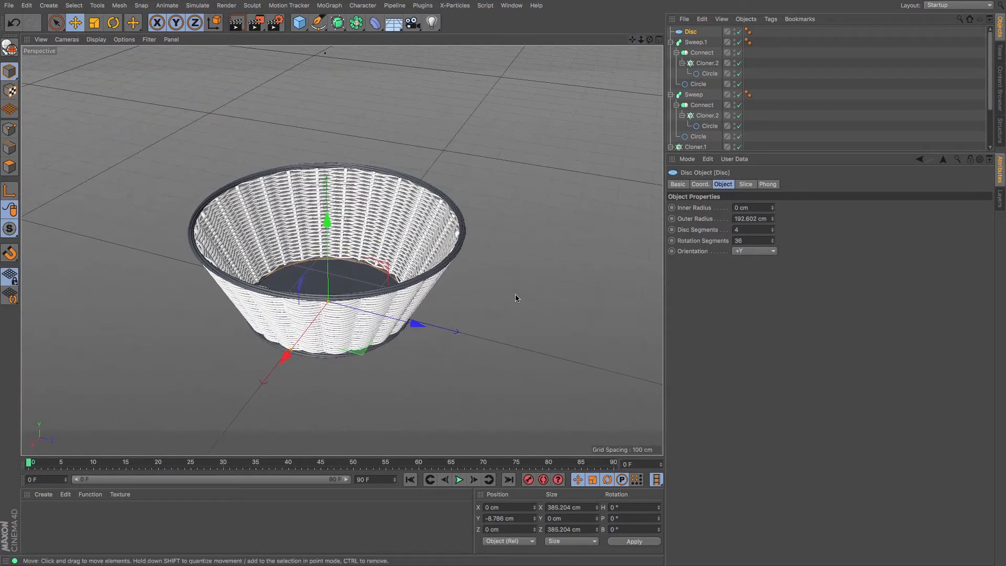
- Create a new material and load the Wood surface shader as its color texture
left_click(161, 540)
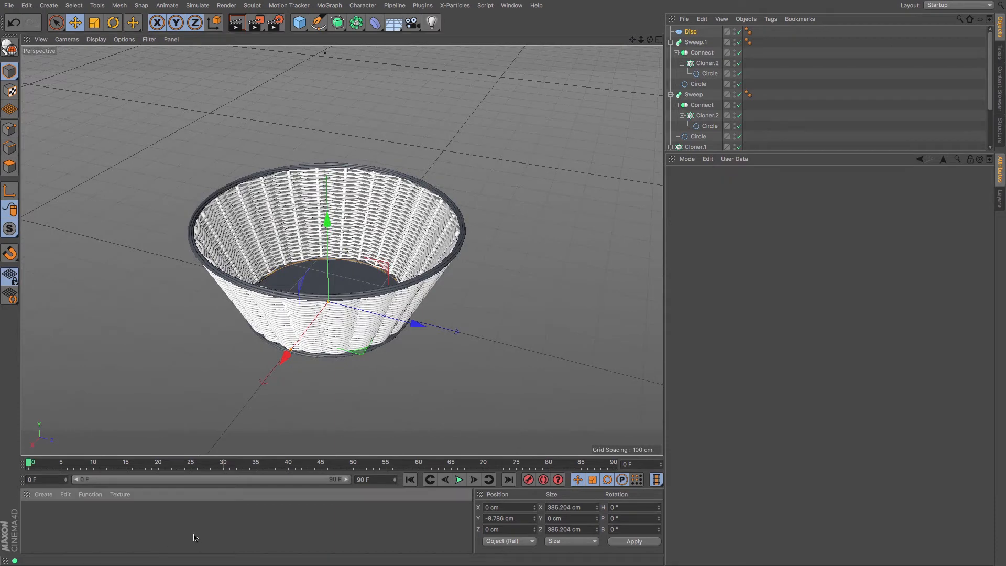
left_click_drag(649, 39, 661, 37)
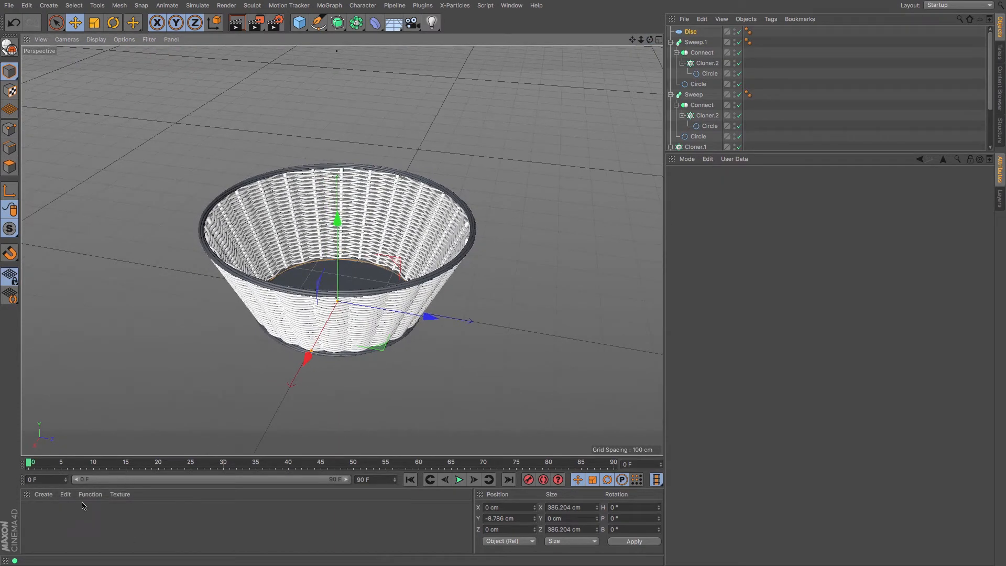
double_click(38, 524)
double_click(44, 520)
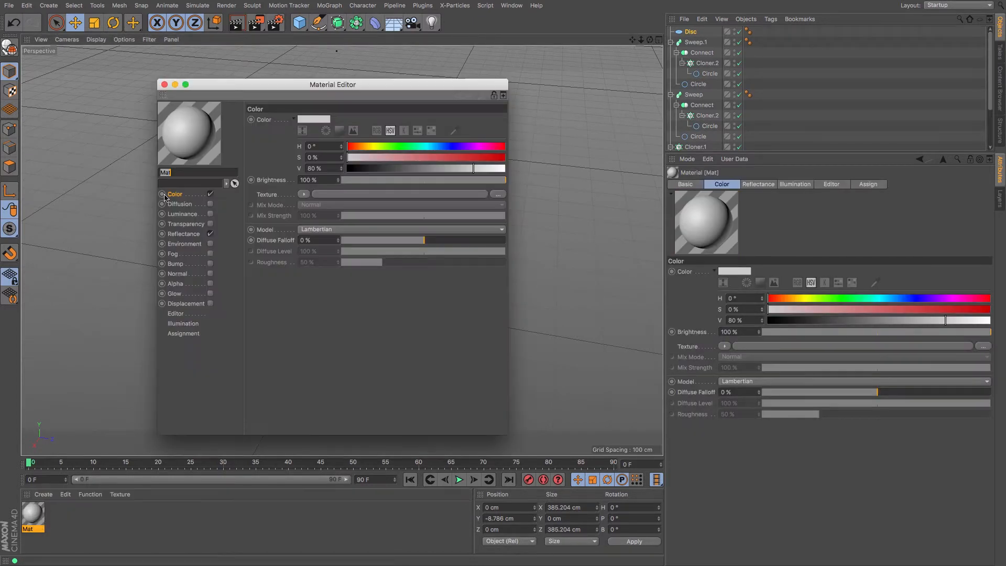
left_click(304, 195)
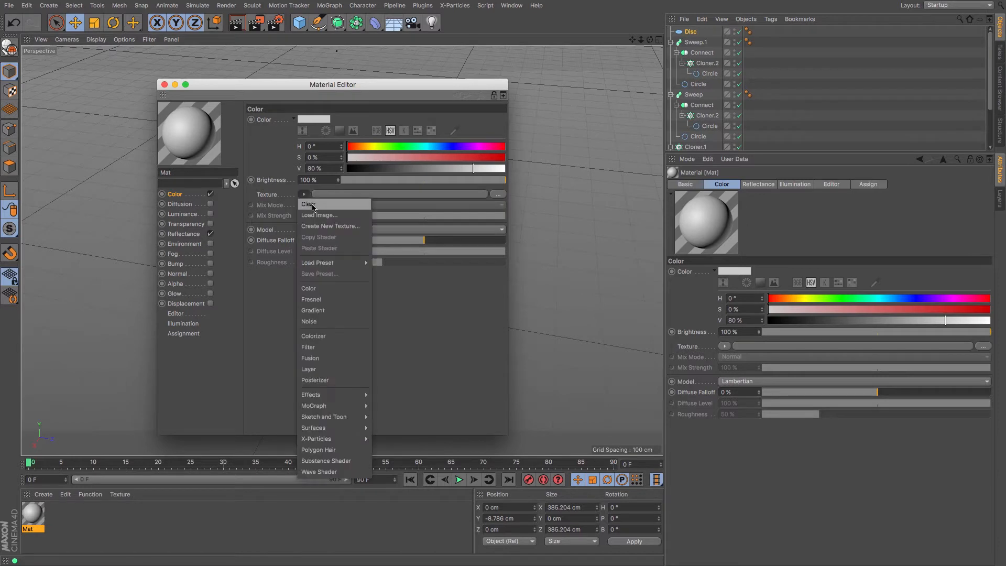
mouse_move(344, 399)
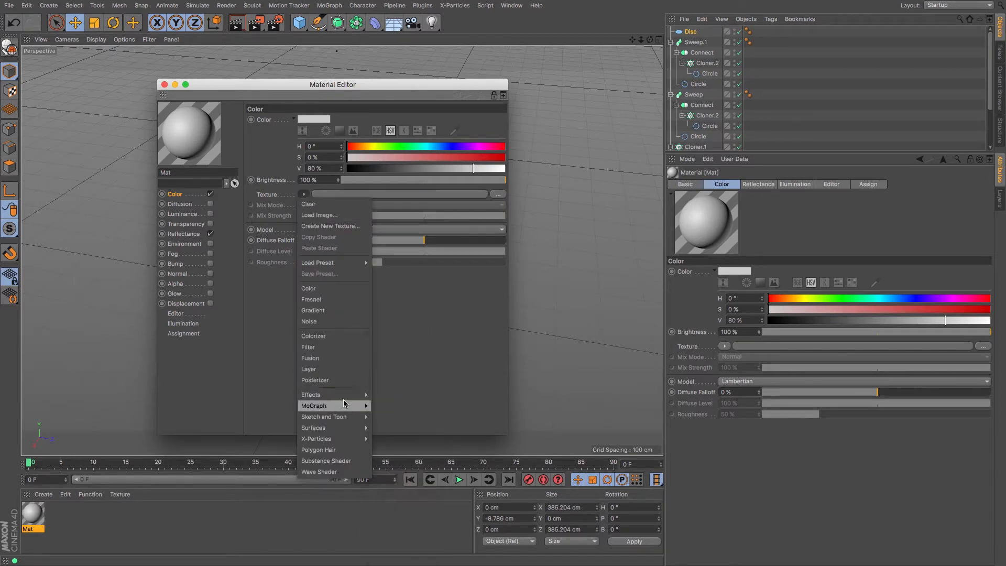
mouse_move(347, 427)
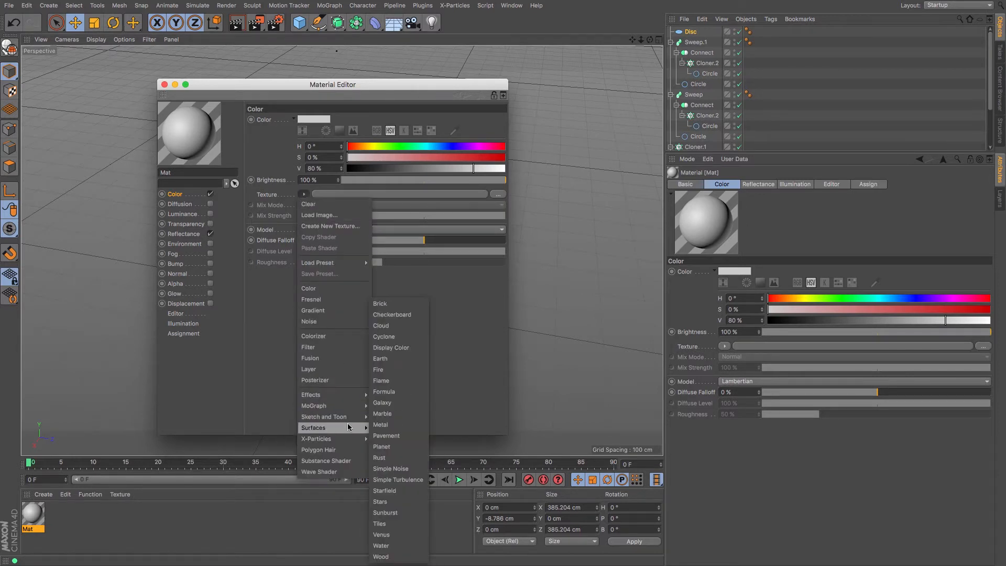
left_click(381, 556)
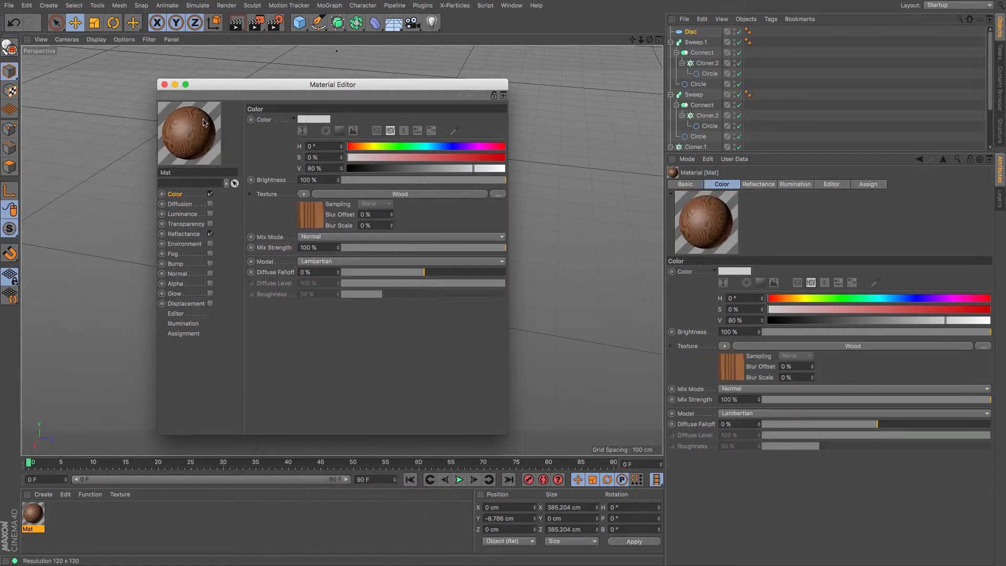
- Collapse the hierarchies of both Sweeps and both Cloners, and move the Material Editor clear of the basket
left_click_drag(228, 90, 338, 200)
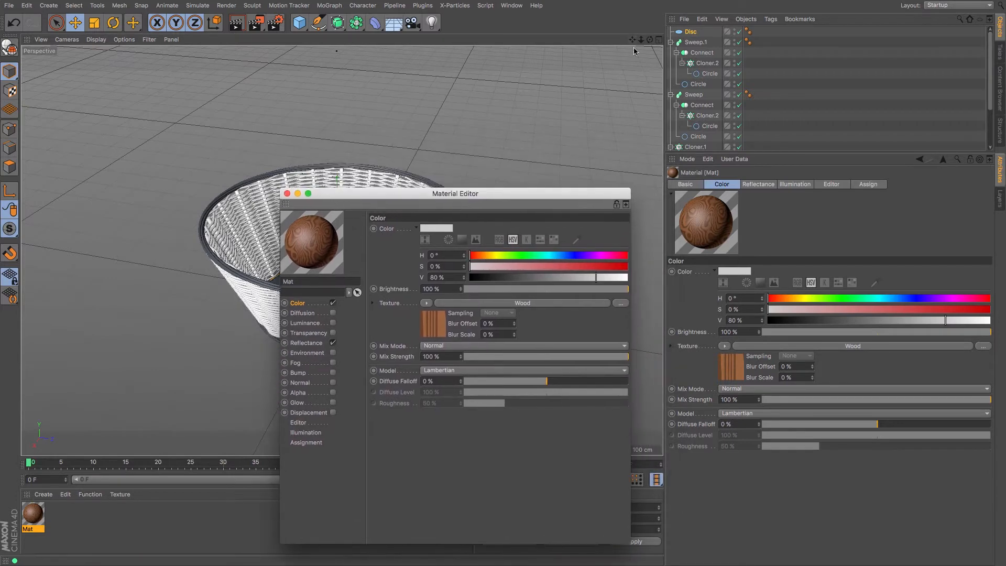
left_click(670, 43)
left_click(671, 52)
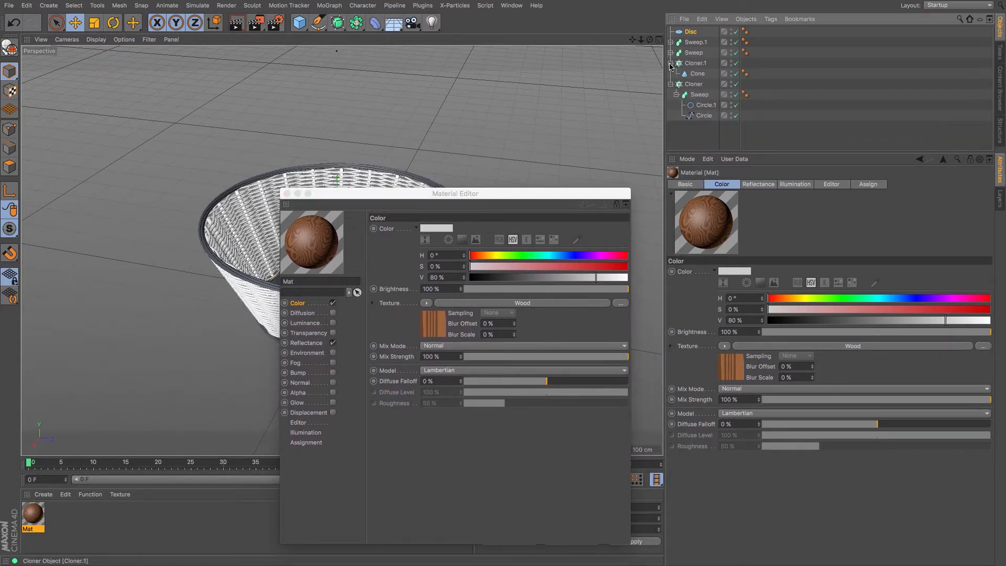
left_click(670, 63)
left_click(670, 74)
left_click_drag(561, 191, 829, 176)
- Rename the rim ring Sweep as "top" and the base ring Sweep as "bottom"
double_click(699, 42)
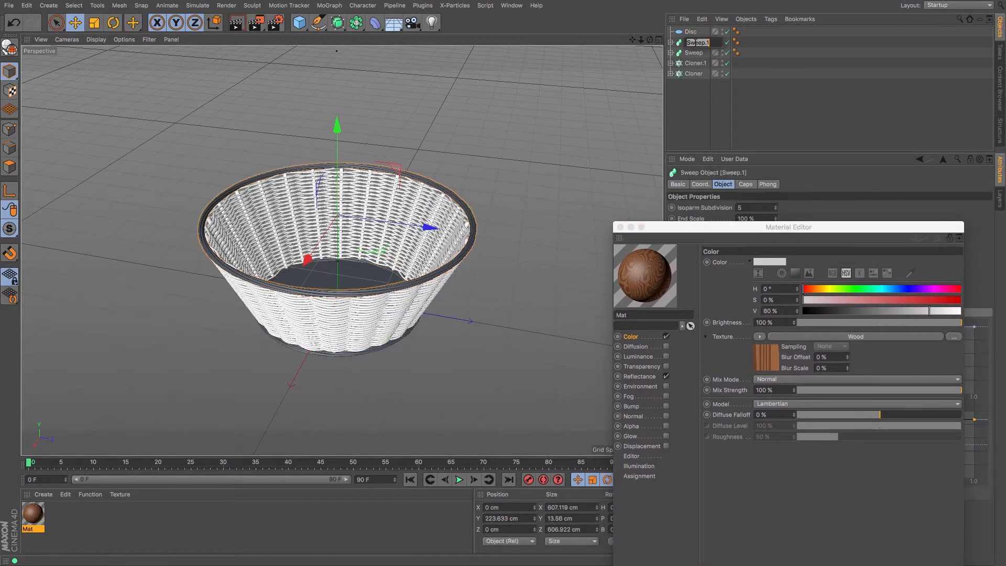
type("top")
key("Return")
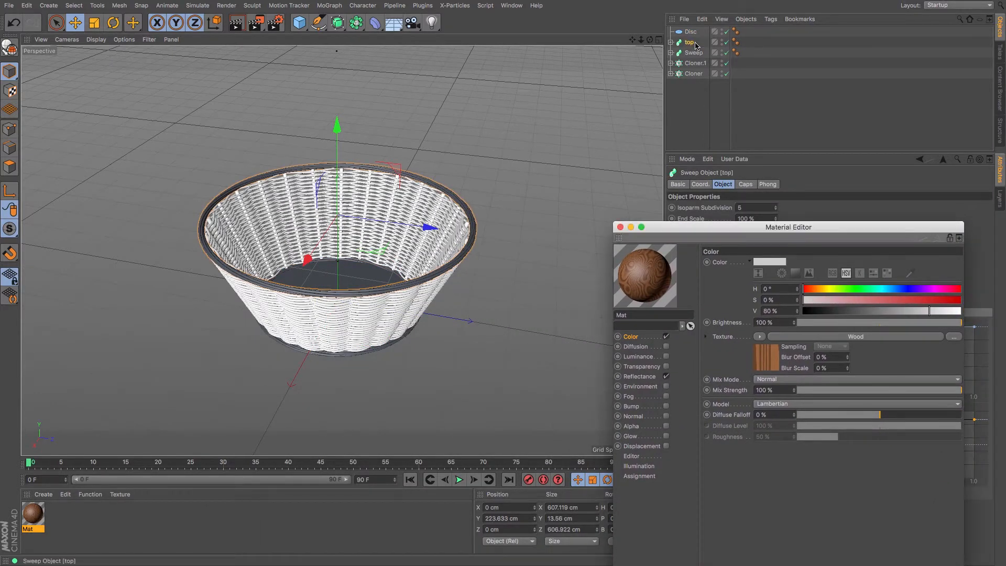
double_click(694, 52)
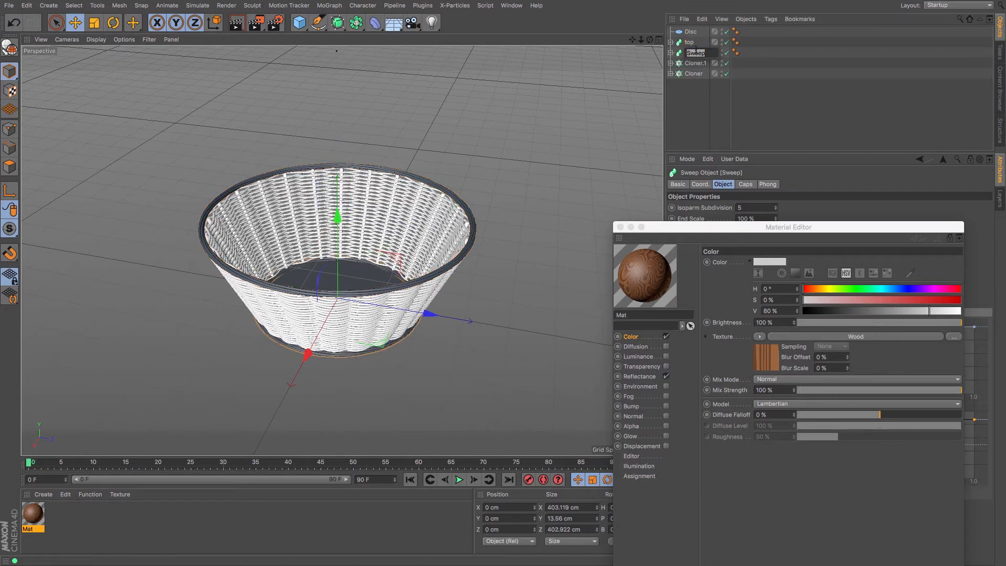
type("bottom")
key("Return")
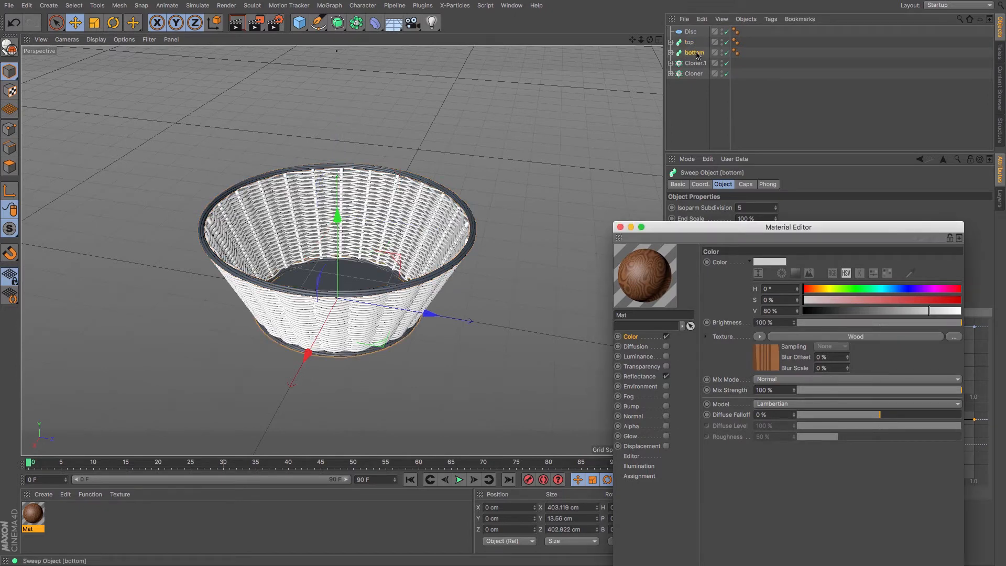
- Rename the Cloner holding the radial stakes as "Rods" and the Cloner holding the woven strands as "Weave"
left_click(694, 64)
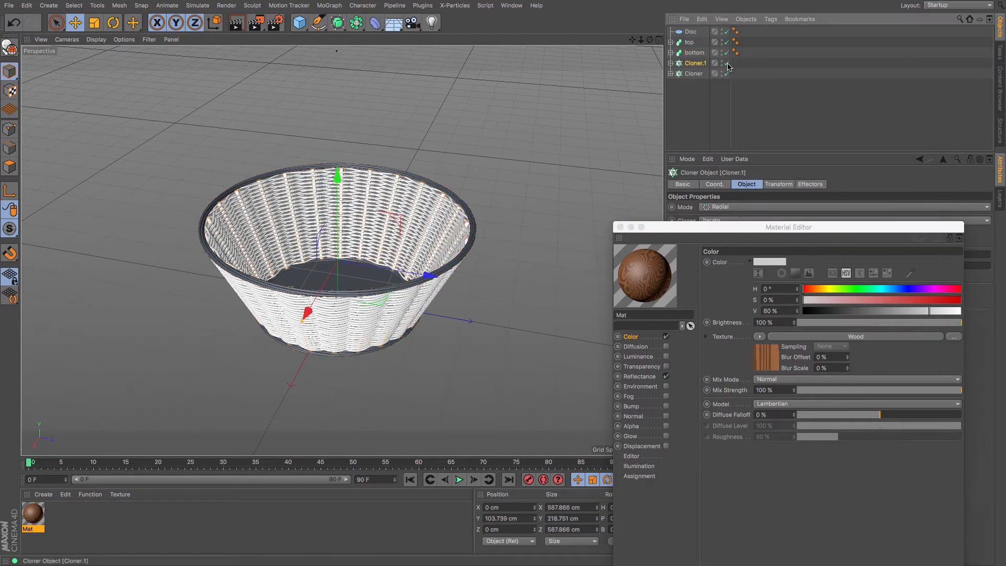
double_click(694, 64)
type("Rods")
key("Return")
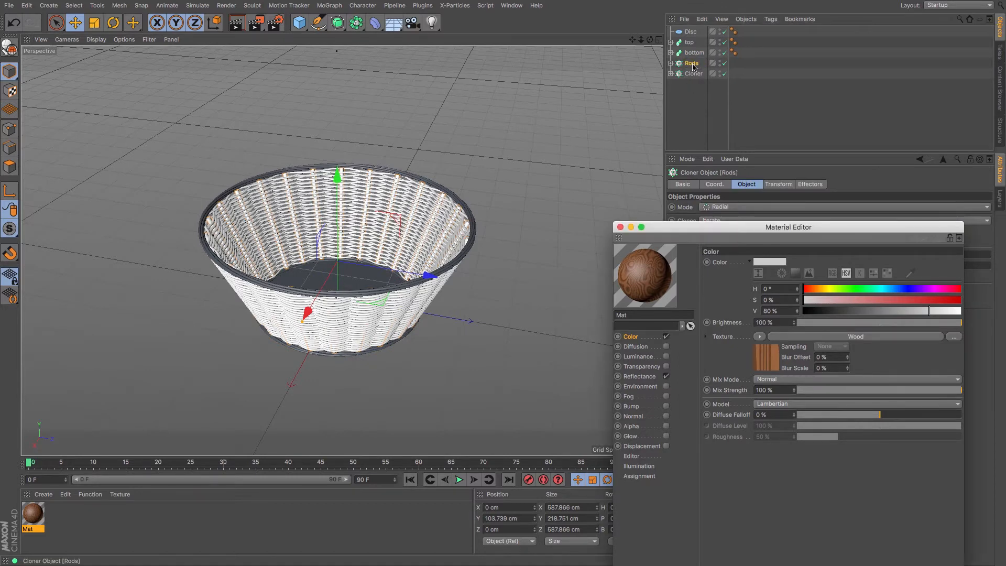
left_click(690, 75)
double_click(690, 75)
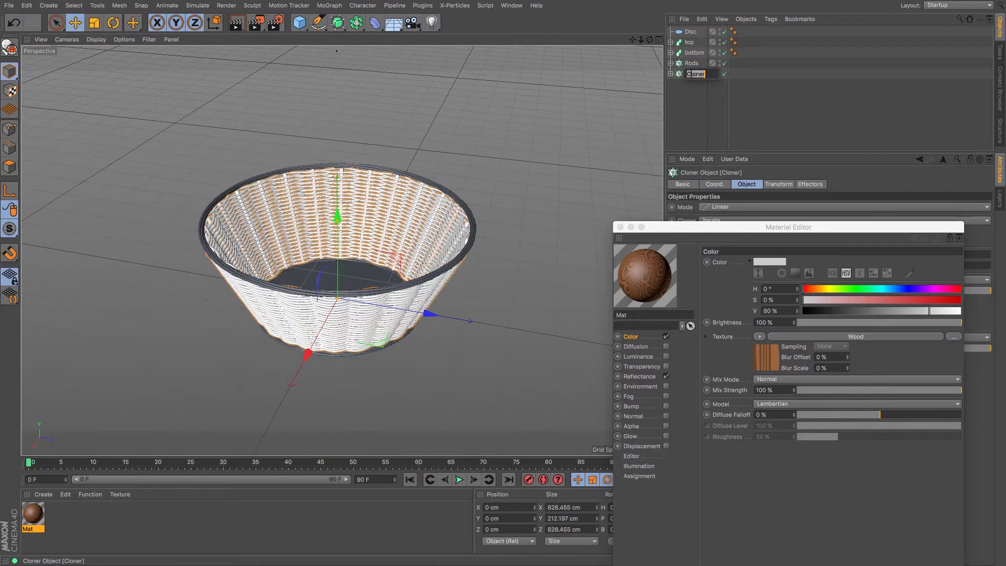
type("Wic")
key("Return")
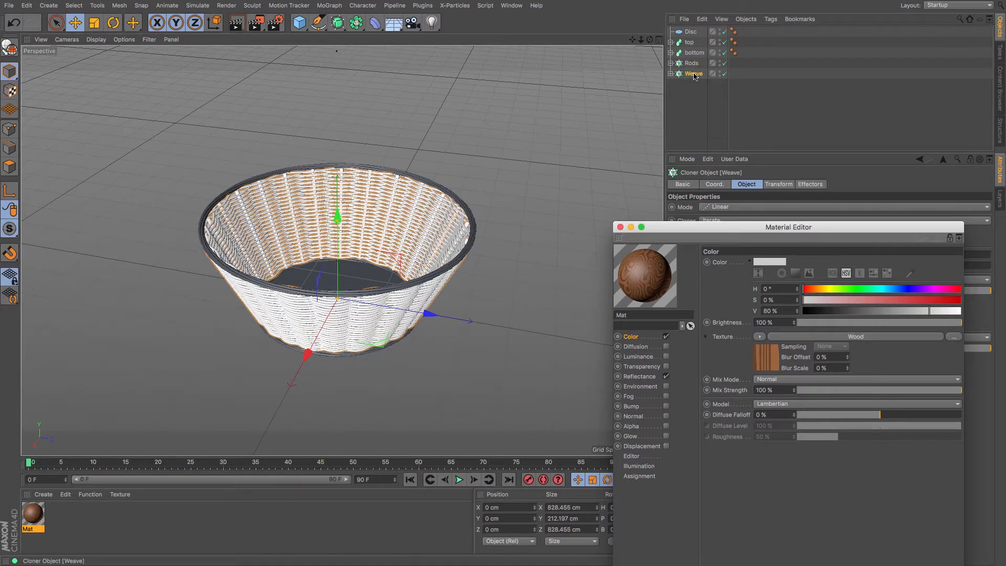
- Rename the Disc as "Base" and clear the object selection
double_click(691, 32)
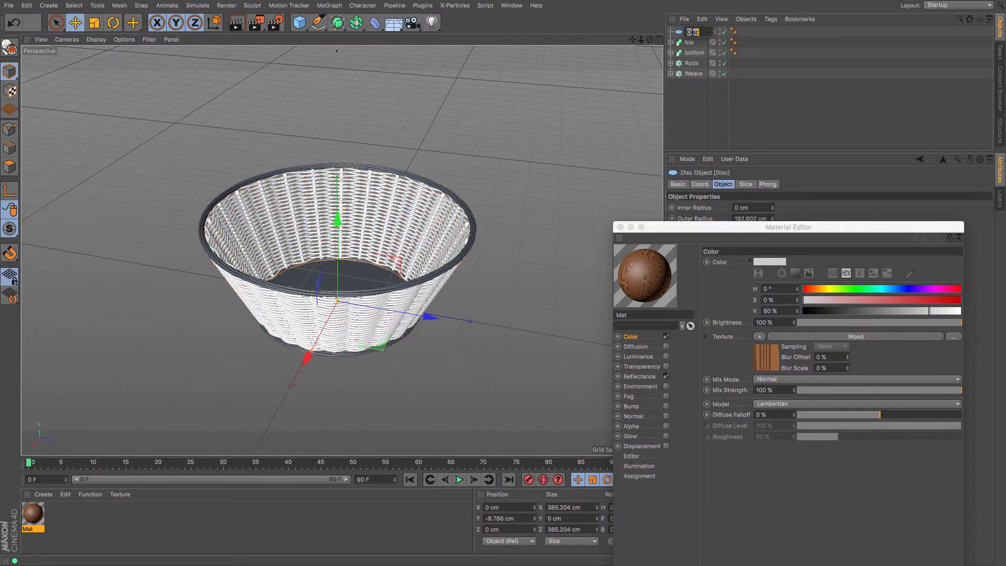
type("Base")
key("Return")
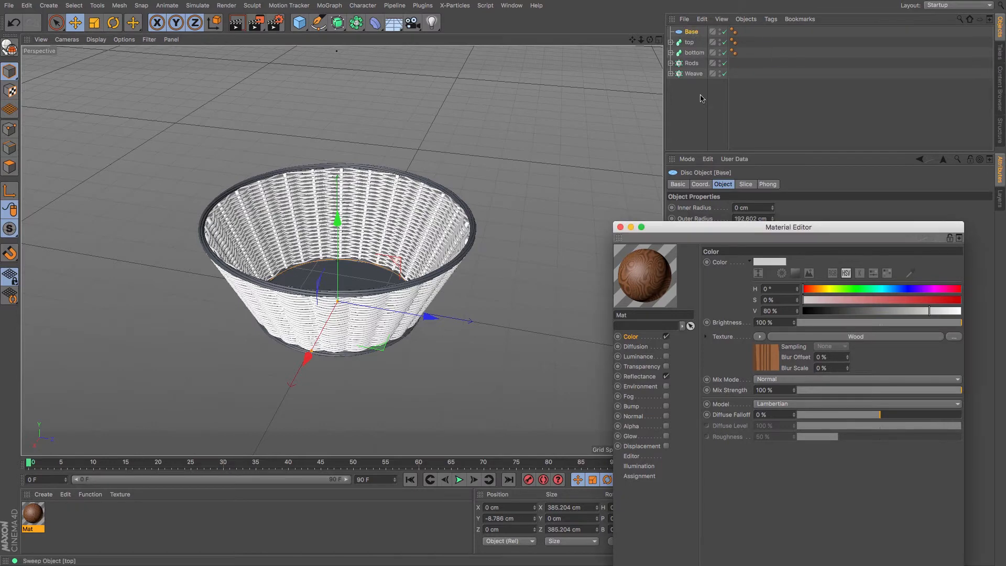
left_click(690, 121)
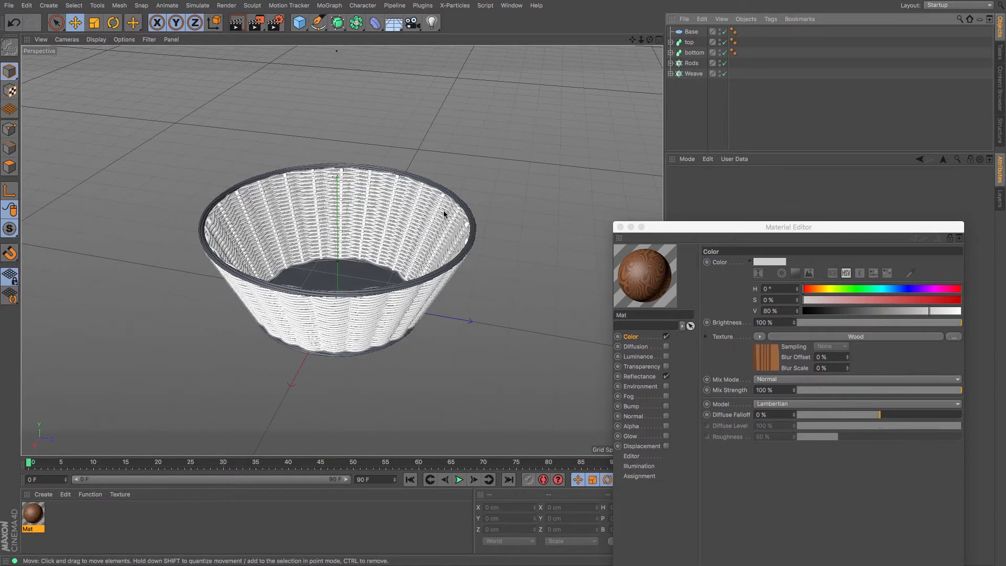
- Brighten the dark brown end color of the Wood shader's gradient and apply the material to the Weave object
left_click_drag(720, 227, 661, 161)
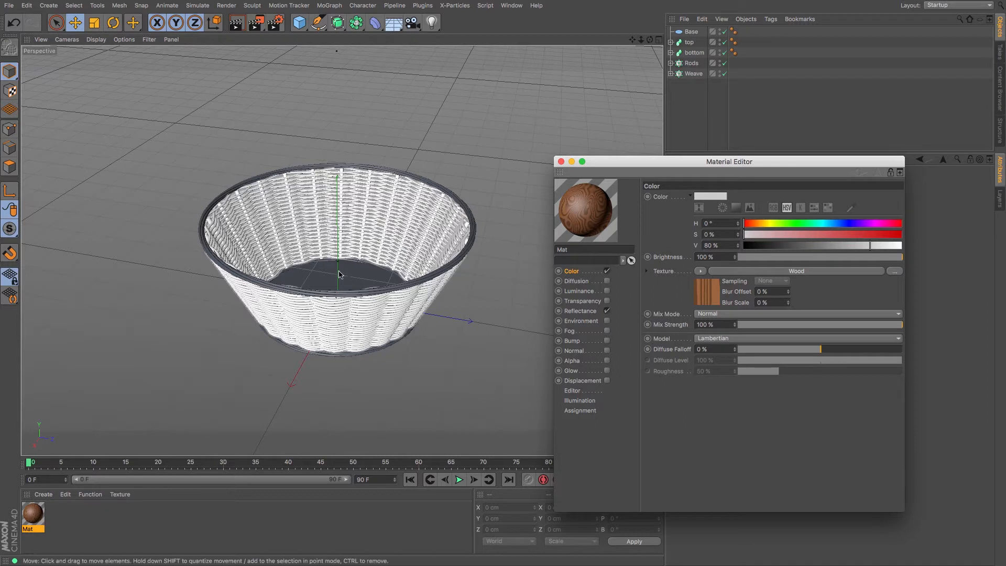
left_click(709, 293)
double_click(901, 287)
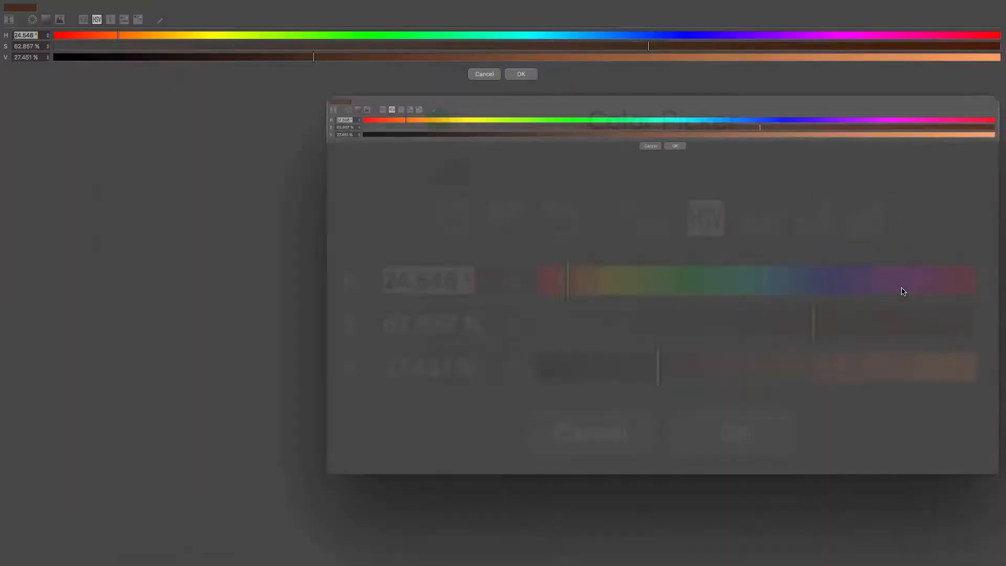
left_click_drag(511, 58, 598, 73)
left_click(521, 74)
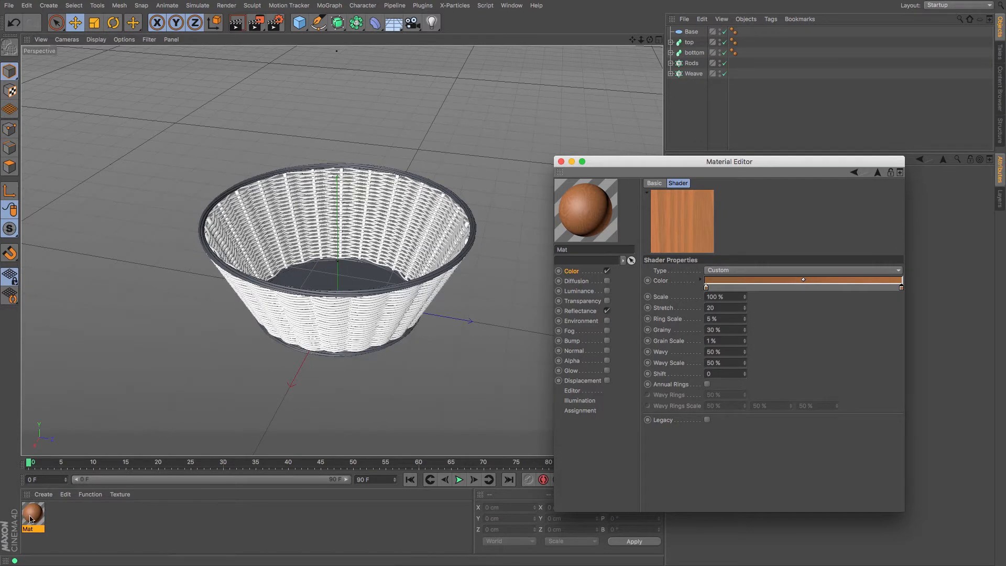
left_click_drag(31, 519, 708, 76)
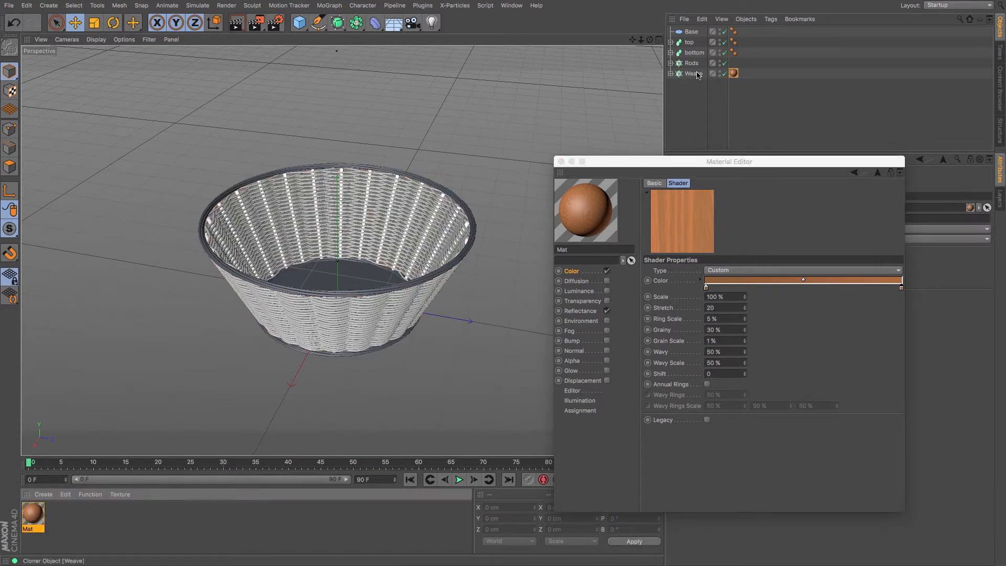
- Duplicate the wood material and name the two materials "Light" and "Dark"
left_click(36, 520)
key("super+v")
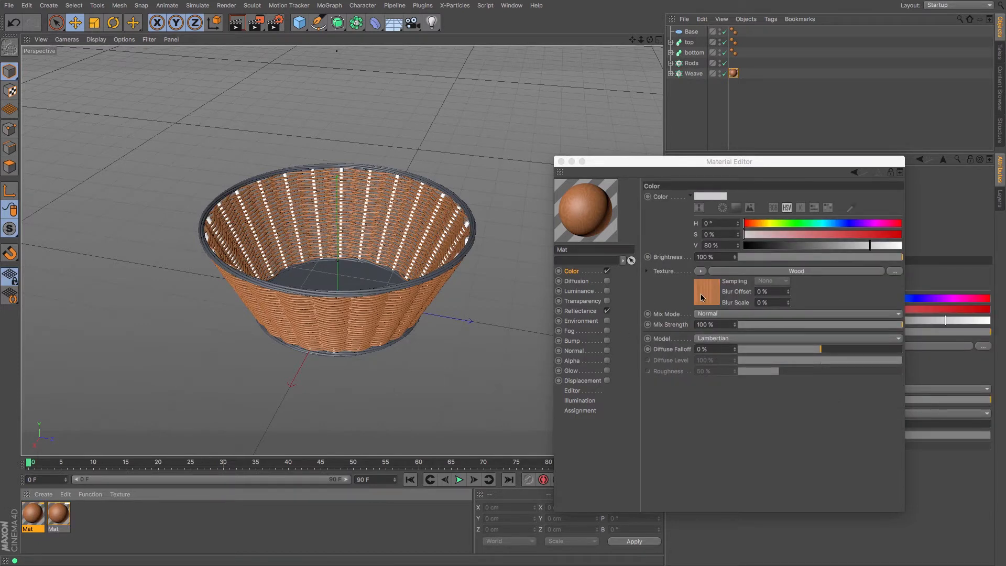
double_click(55, 529)
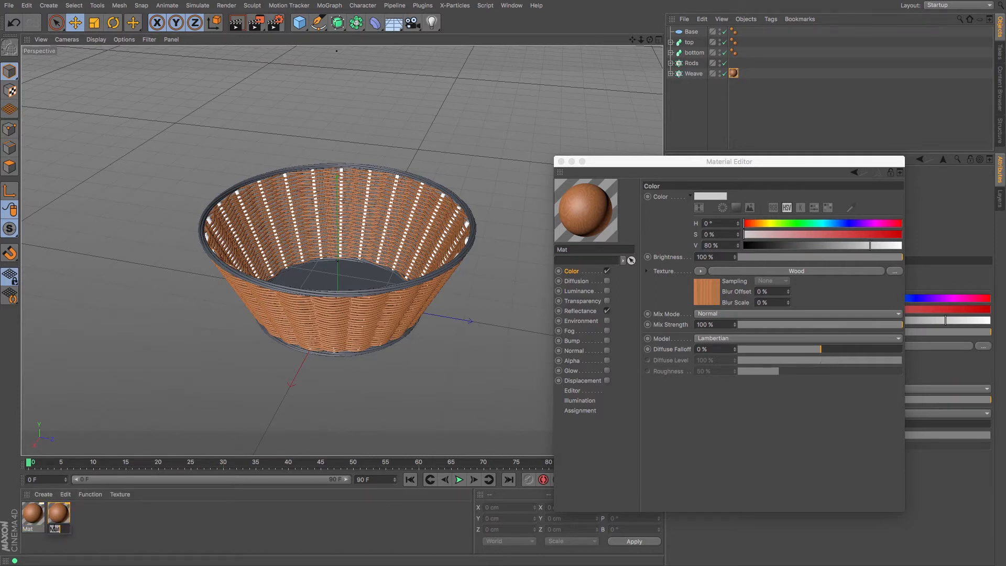
type("Light")
key("Return")
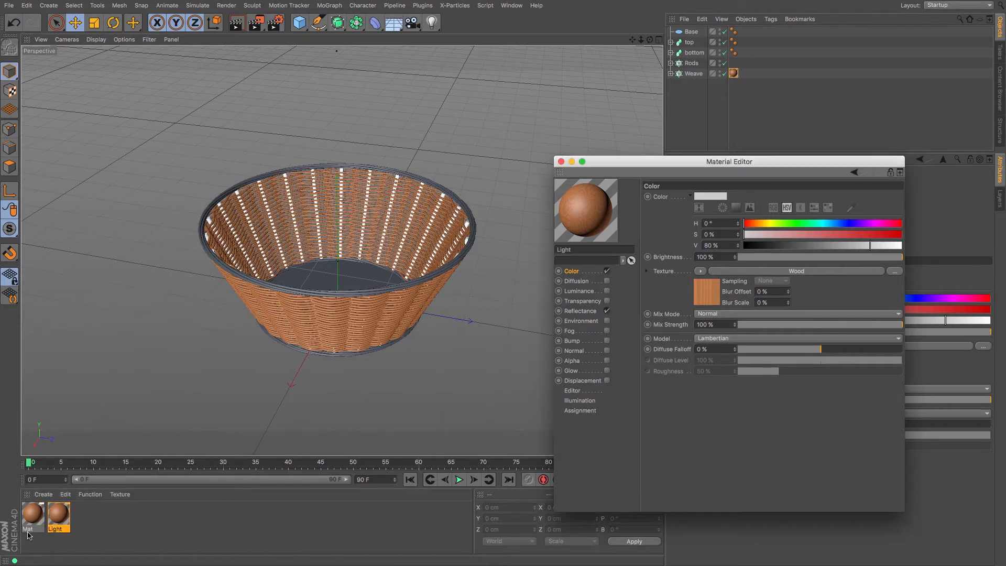
double_click(29, 529)
type("Dark")
key("Return")
- Open the starting color of the Dark material's Wood shader gradient for editing
left_click(712, 296)
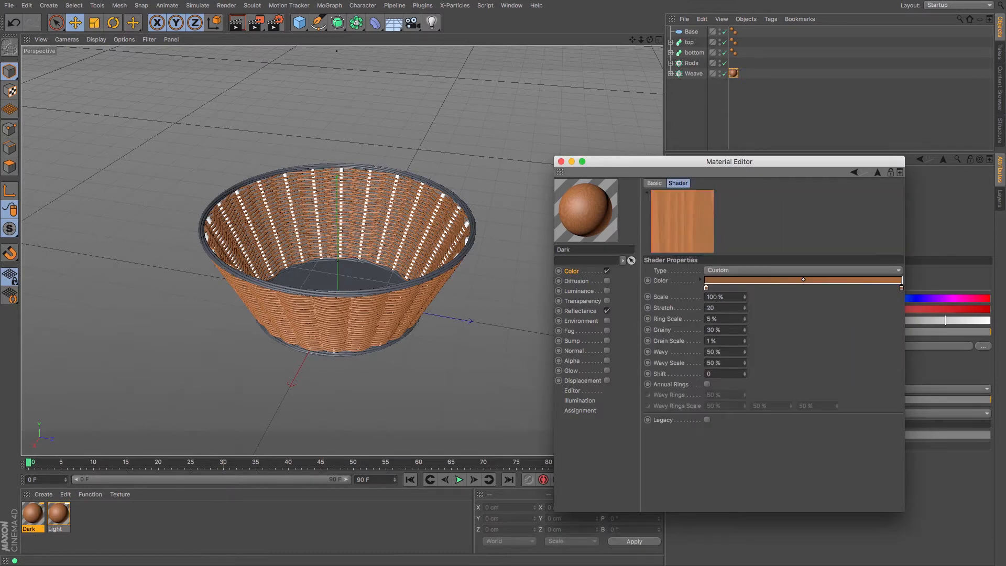
left_click(706, 288)
double_click(706, 288)
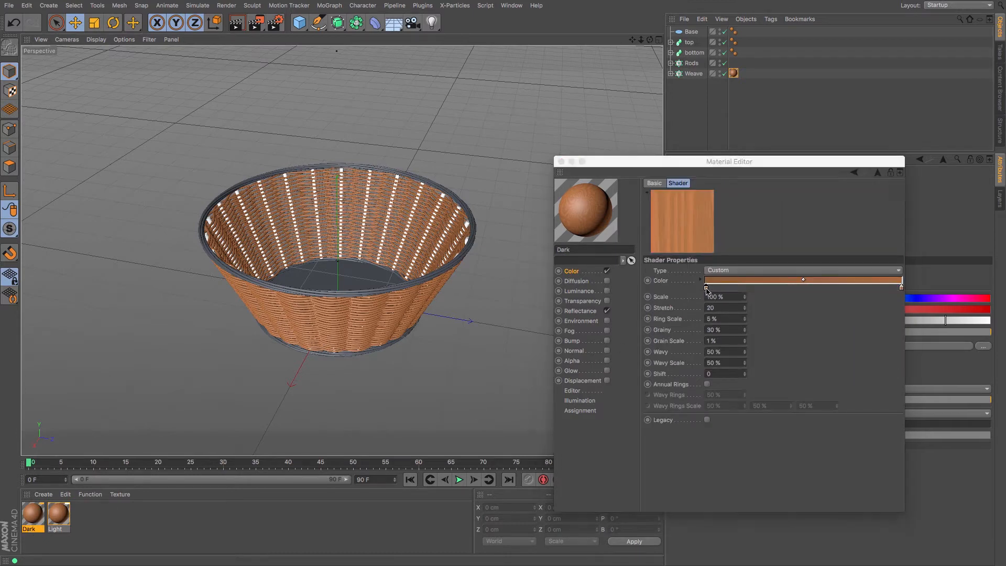
- Darken the first knot of the Dark material's wood gradient and set the end knot to 91% saturation and 38% value
left_click_drag(433, 59, 391, 60)
left_click(520, 75)
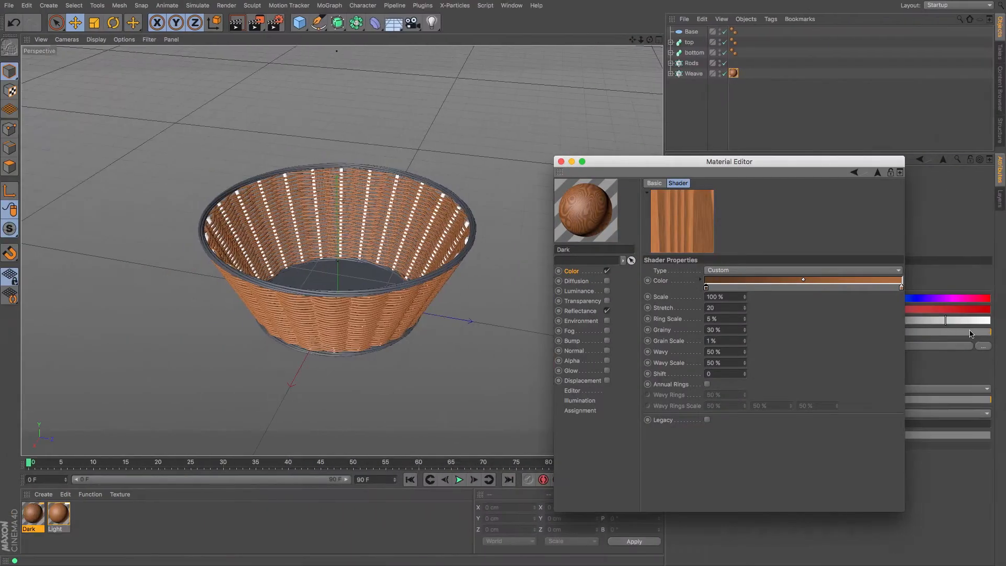
double_click(901, 289)
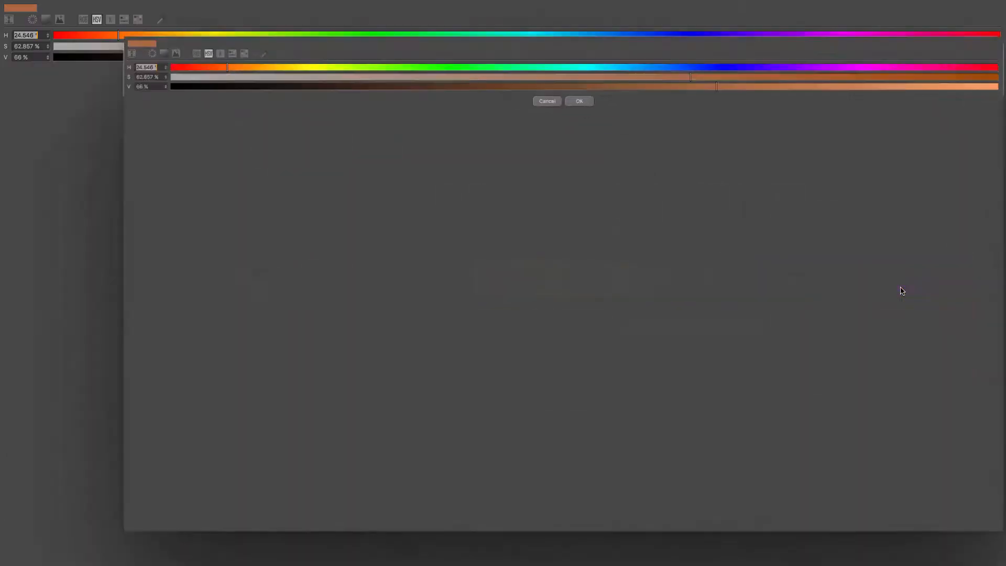
left_click(412, 57)
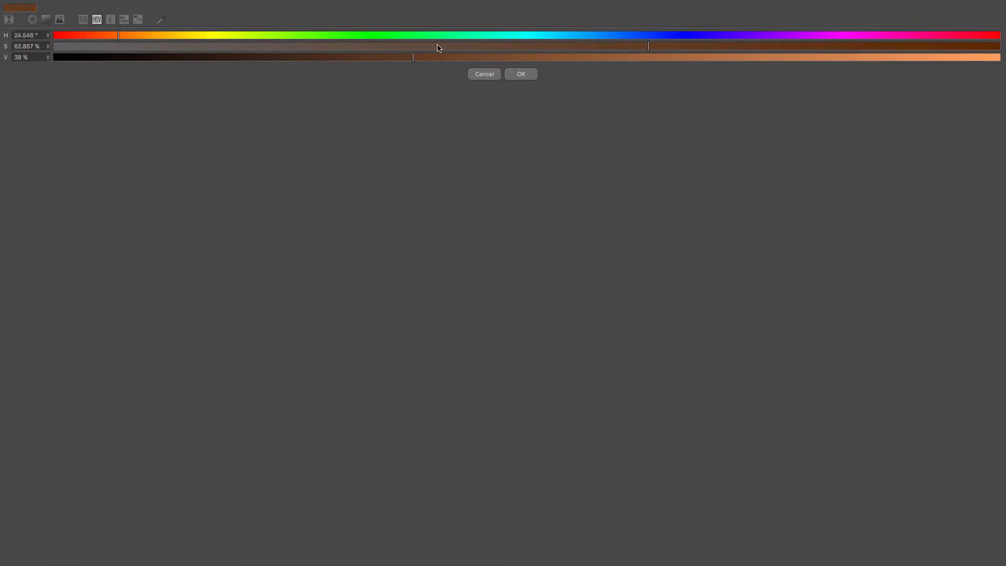
left_click(914, 46)
left_click(521, 73)
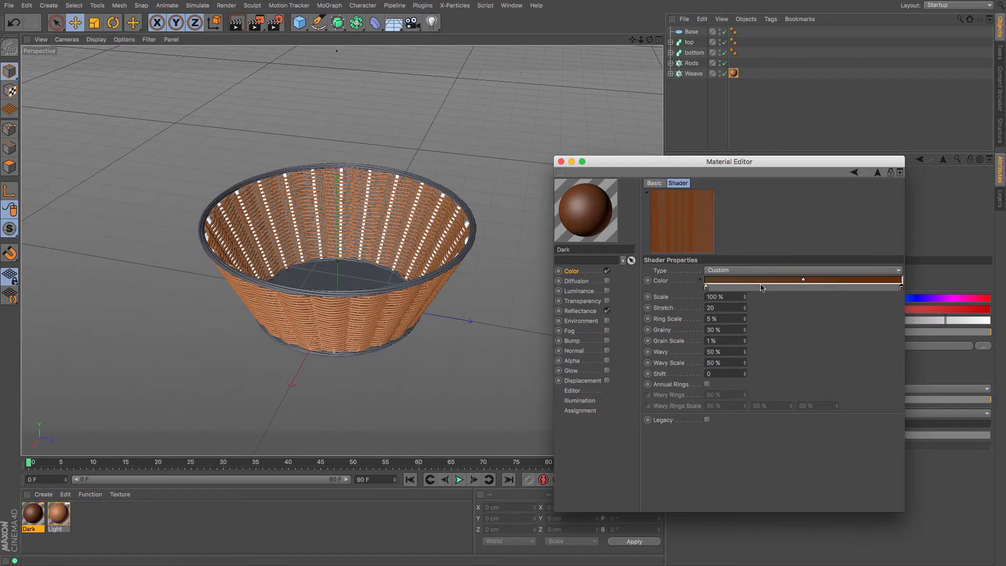
- Reduce the wood gradient's end knot to 30% value and close the material editor
double_click(900, 288)
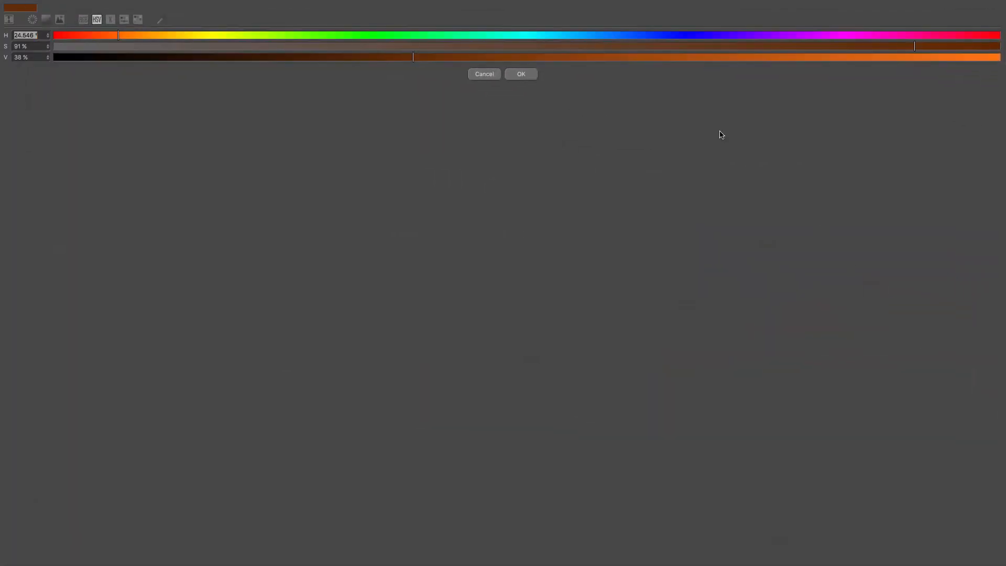
left_click_drag(385, 58, 336, 58)
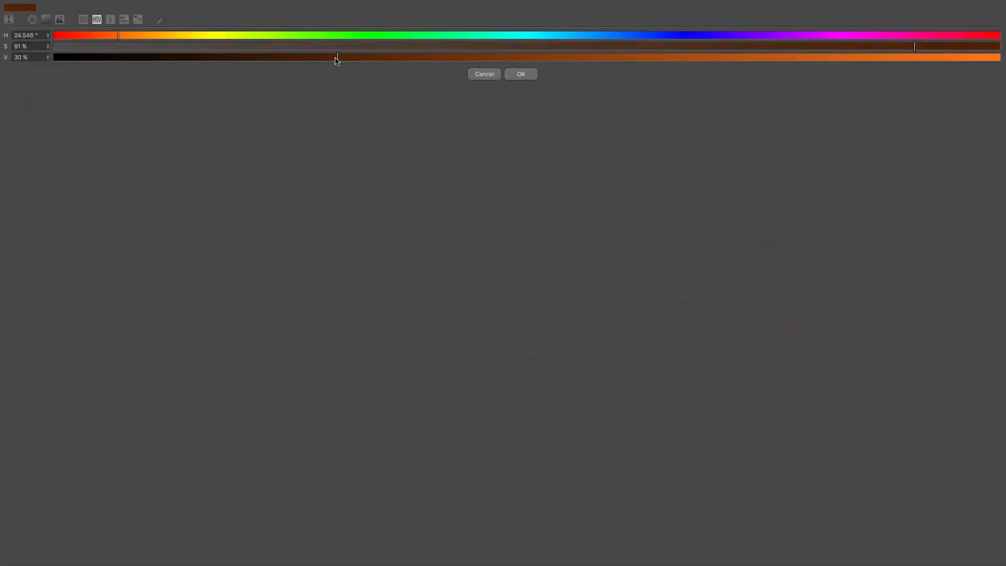
left_click(521, 74)
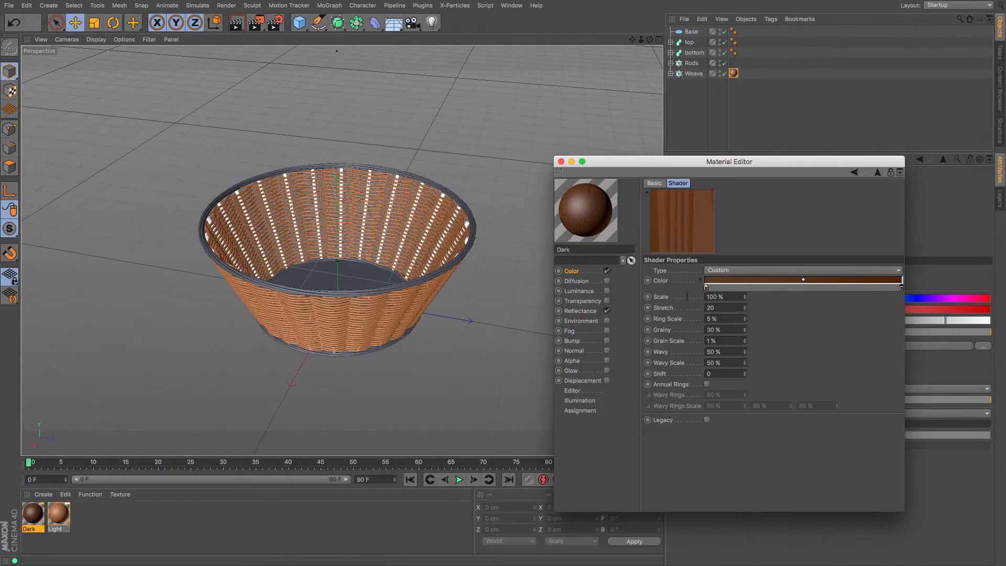
left_click(561, 162)
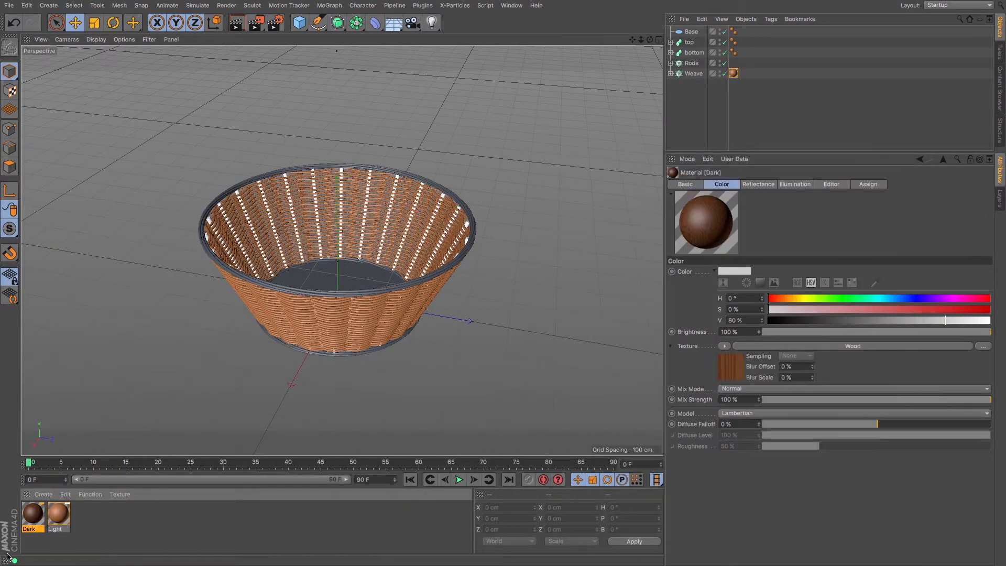
- Apply the Dark material to Rods, Base, top and bottom, and render the perspective view
left_click_drag(29, 522, 700, 63)
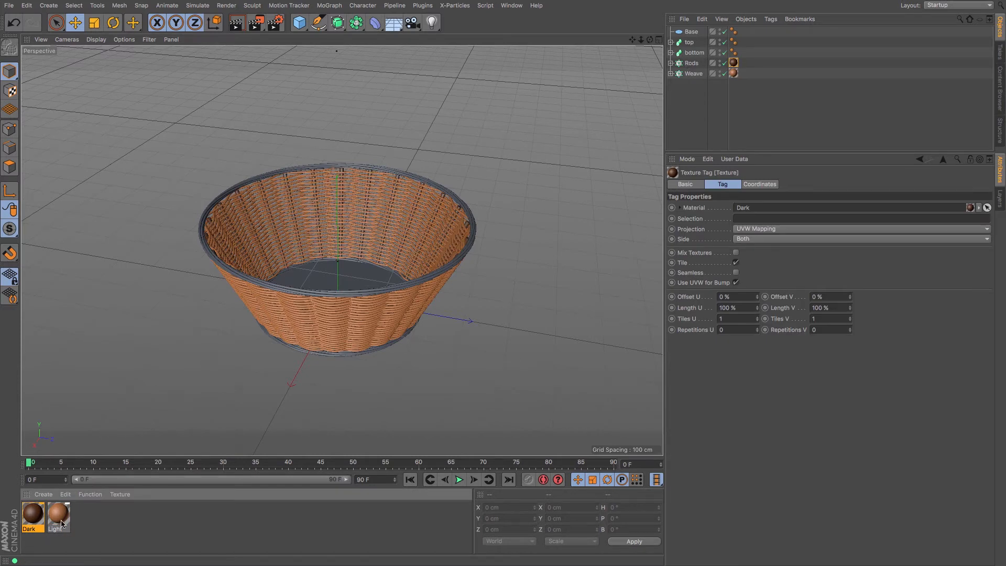
left_click_drag(733, 63, 743, 31, "ctrl")
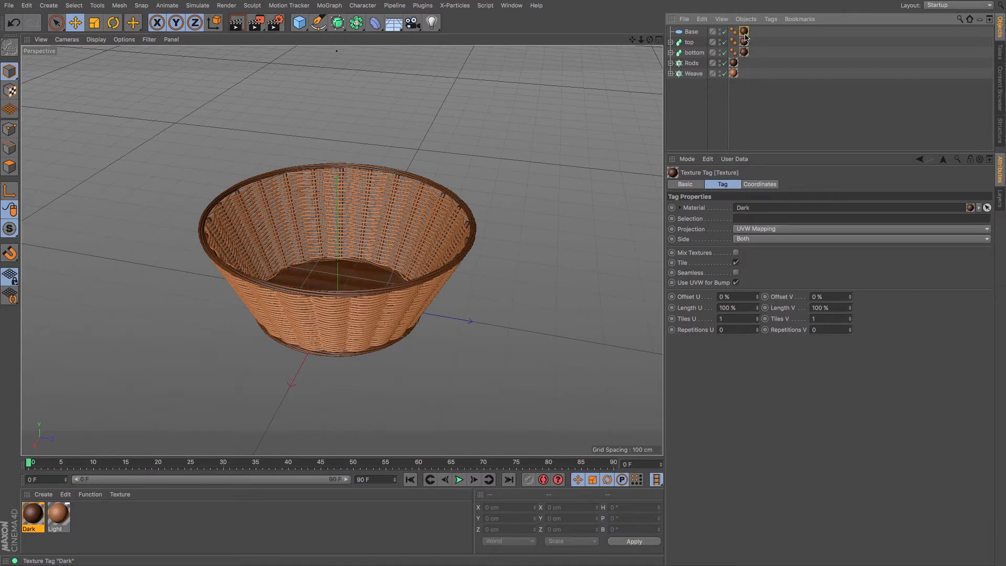
left_click_drag(650, 39, 676, 40)
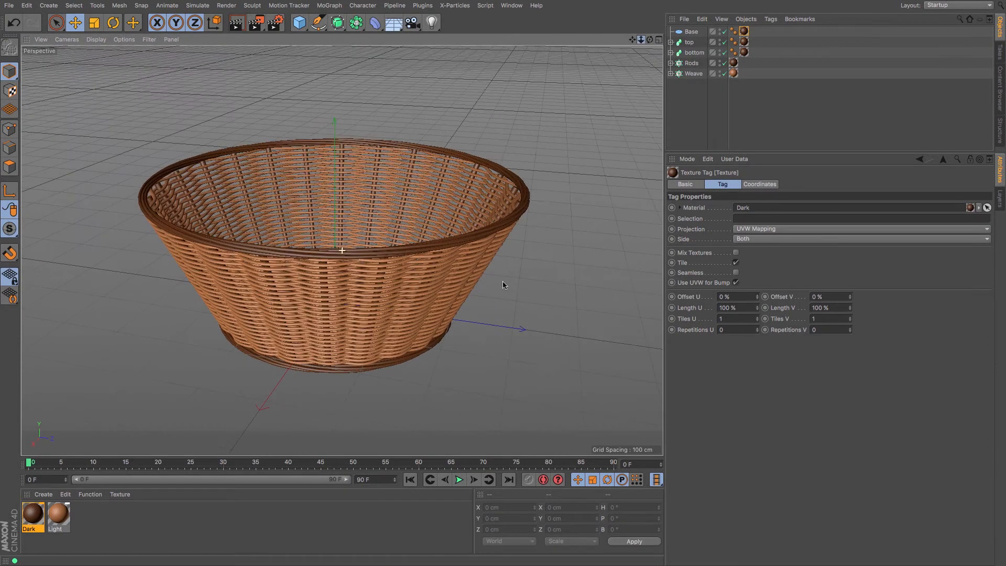
left_click(241, 25)
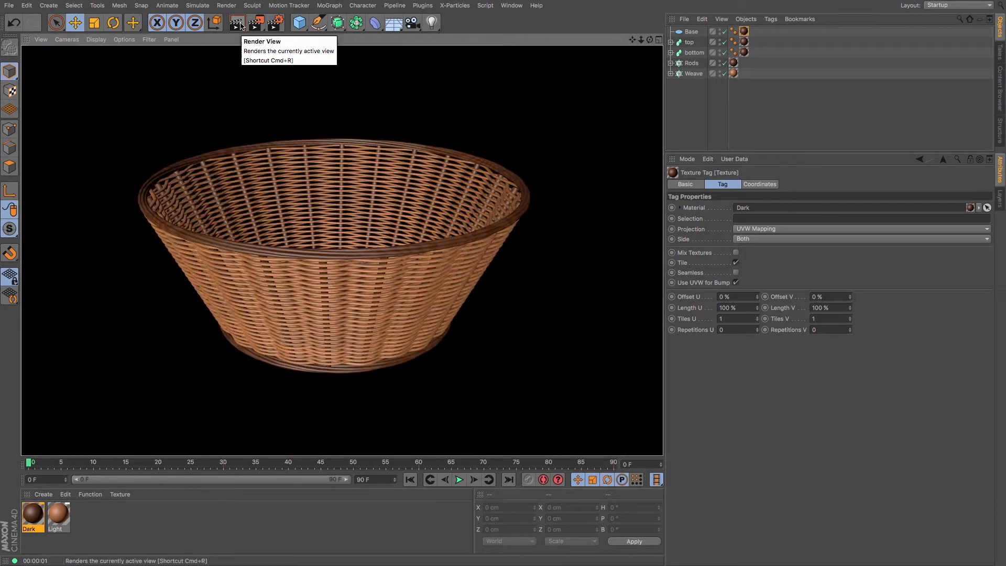
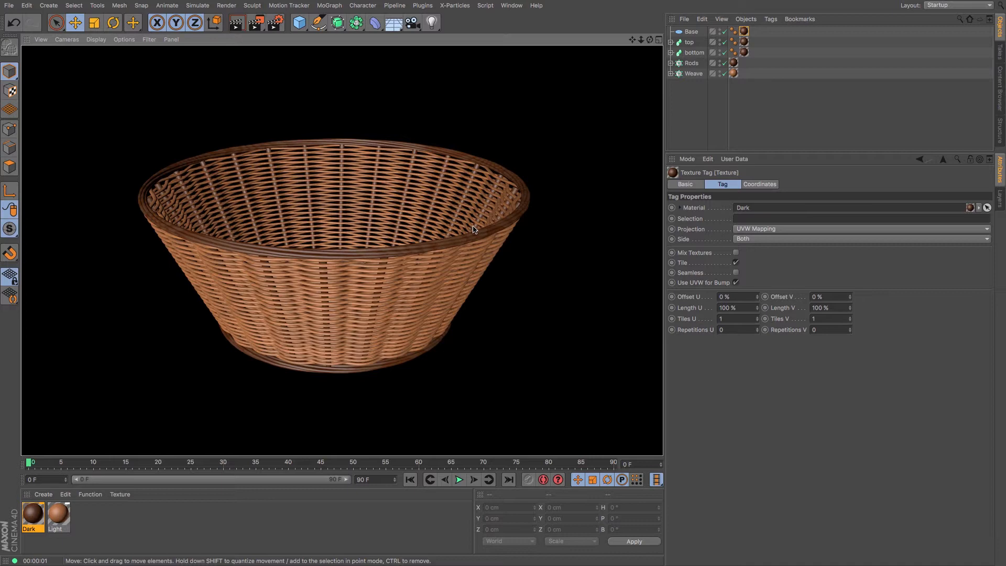
- Set the default specular of both Dark and Light materials to 69% width and 40% strength, and render the view
left_click_drag(98, 523, 19, 511)
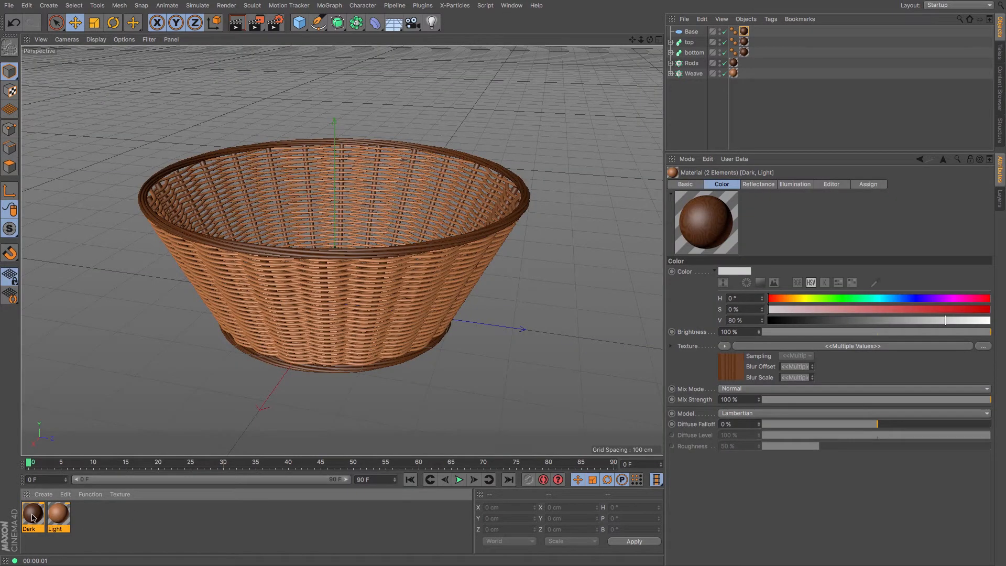
left_click(758, 184)
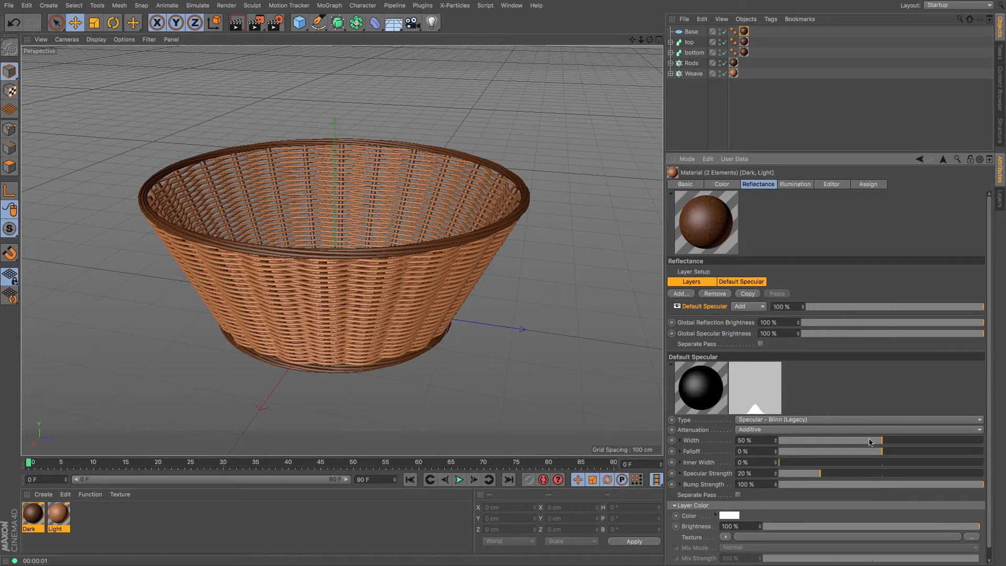
left_click_drag(869, 441, 920, 444)
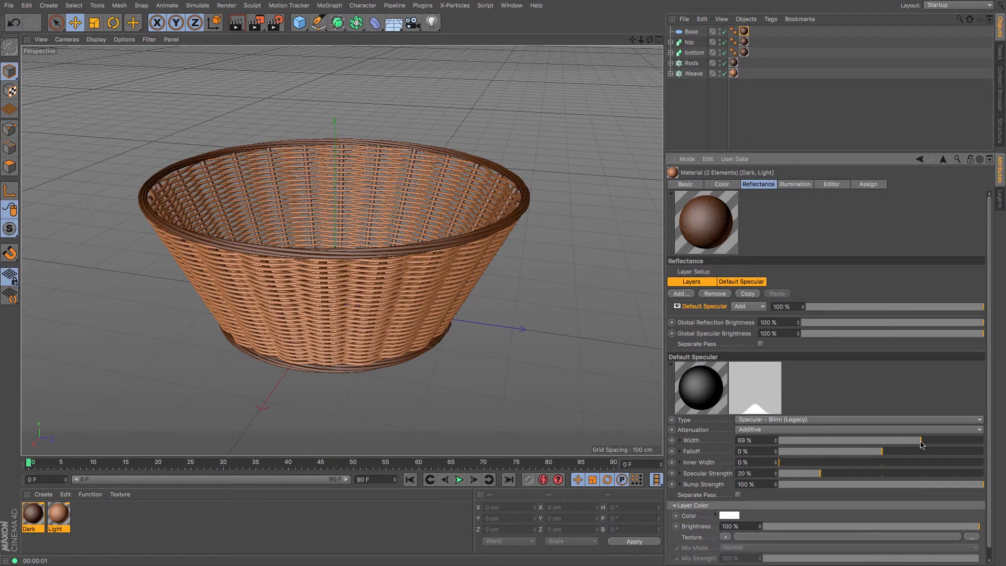
left_click_drag(827, 477, 860, 477)
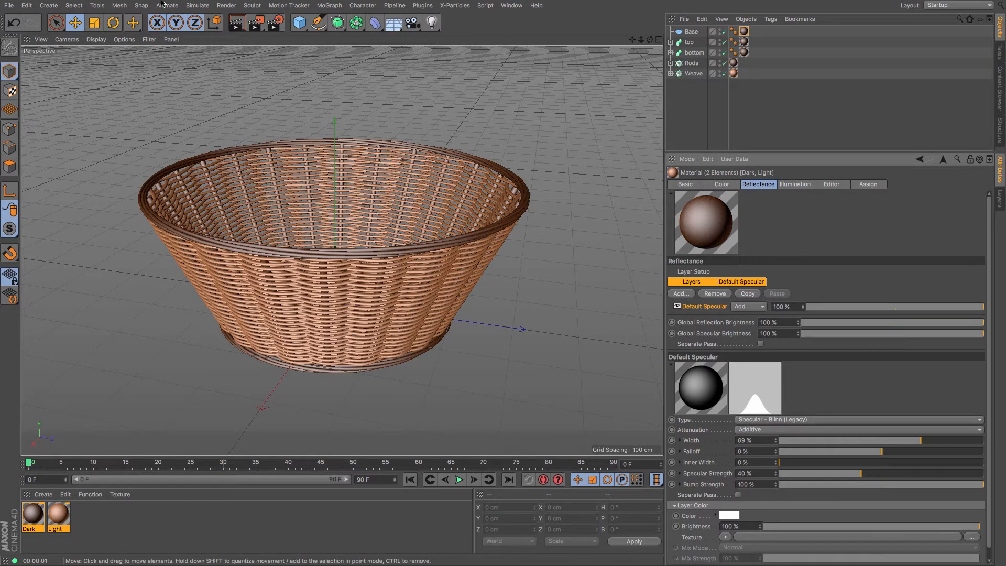
left_click(238, 23)
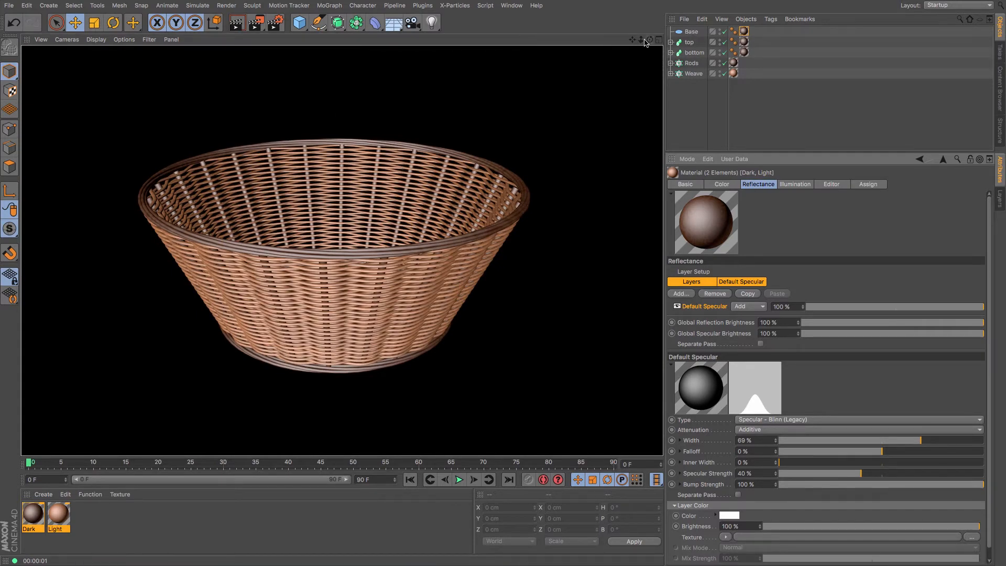
- Group Base, top, bottom, Rods and Weave under one null and name it Basket
left_click_drag(641, 40, 587, 40)
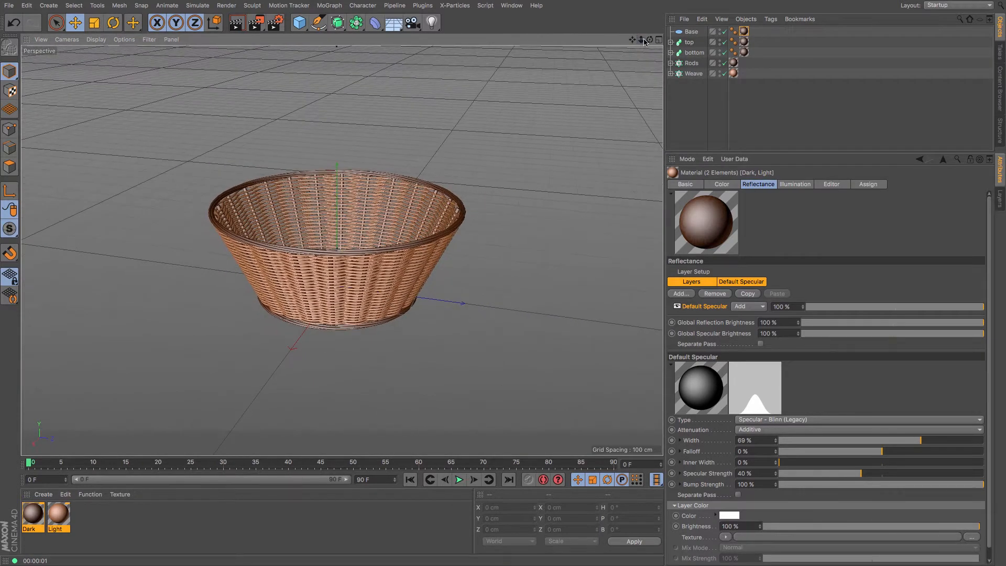
mouse_move(650, 40)
left_mouse_down()
mouse_move(679, 56)
mouse_move(649, 41)
mouse_move(662, 46)
left_mouse_up()
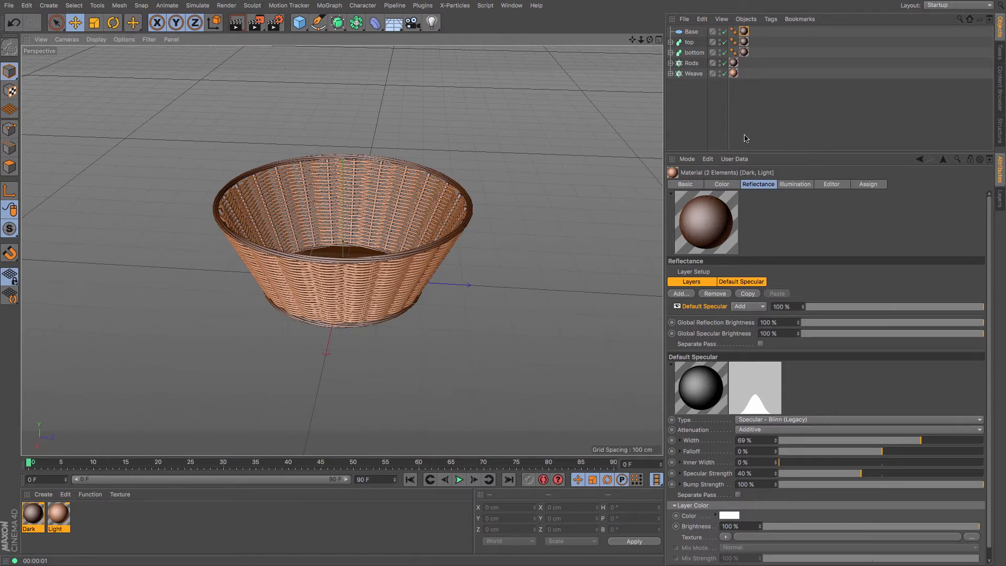
left_click_drag(741, 152, 734, 306)
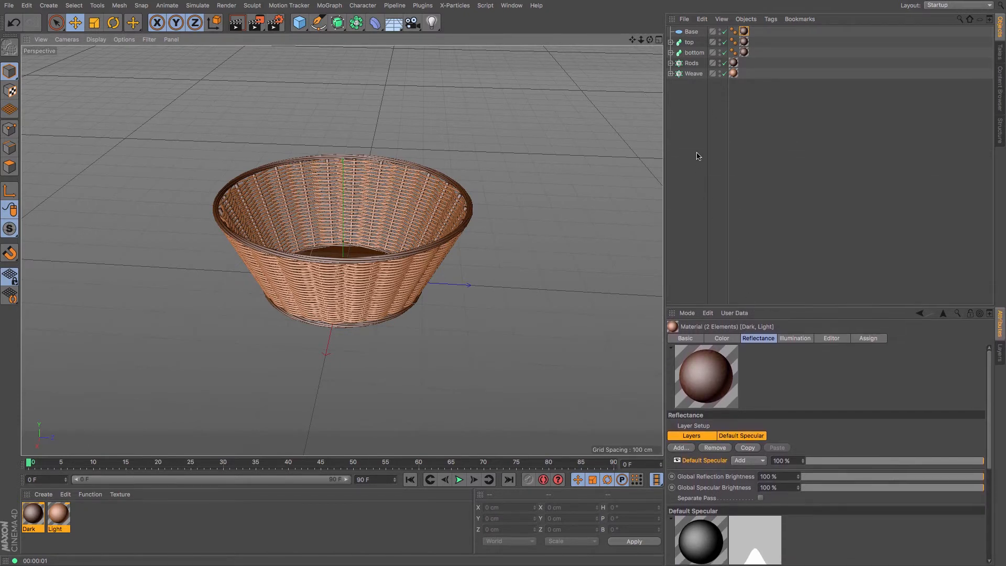
left_click_drag(698, 123, 674, 25)
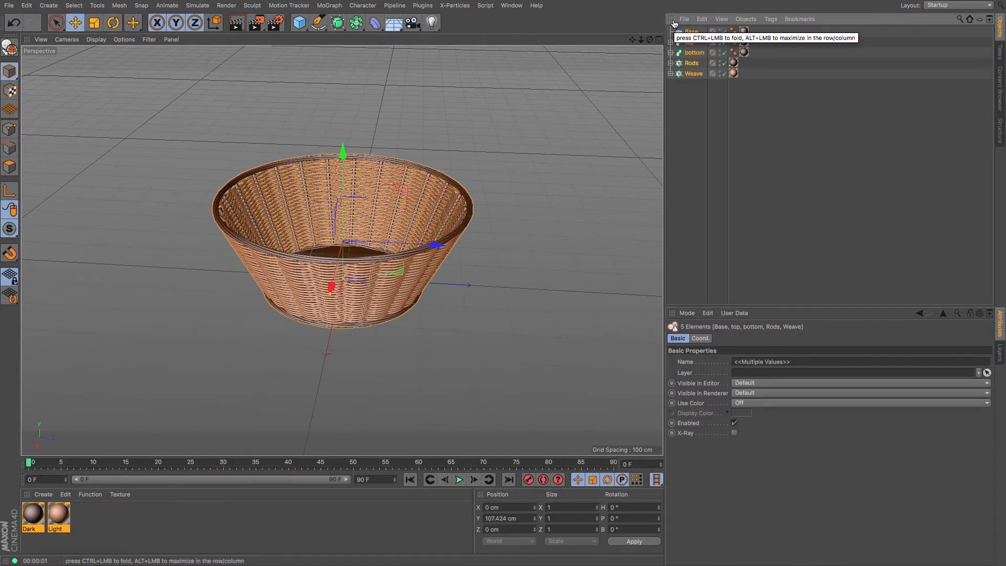
key("alt+g")
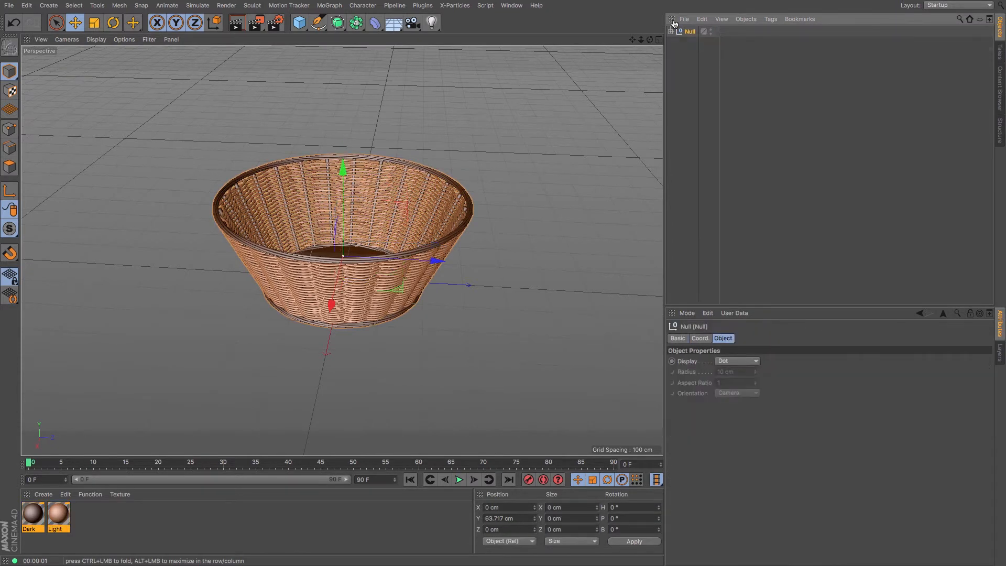
double_click(691, 32)
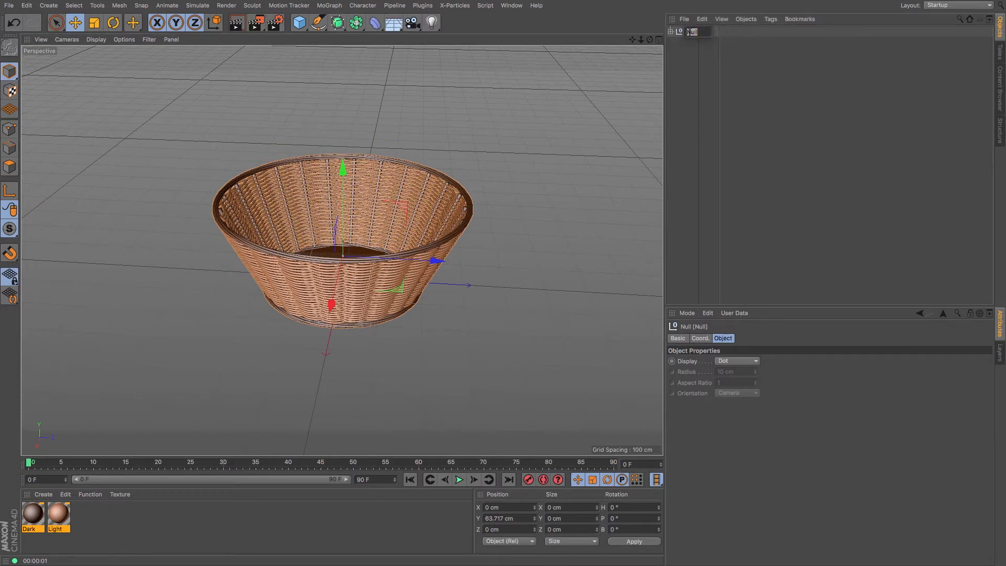
type("Basket")
key("Return")
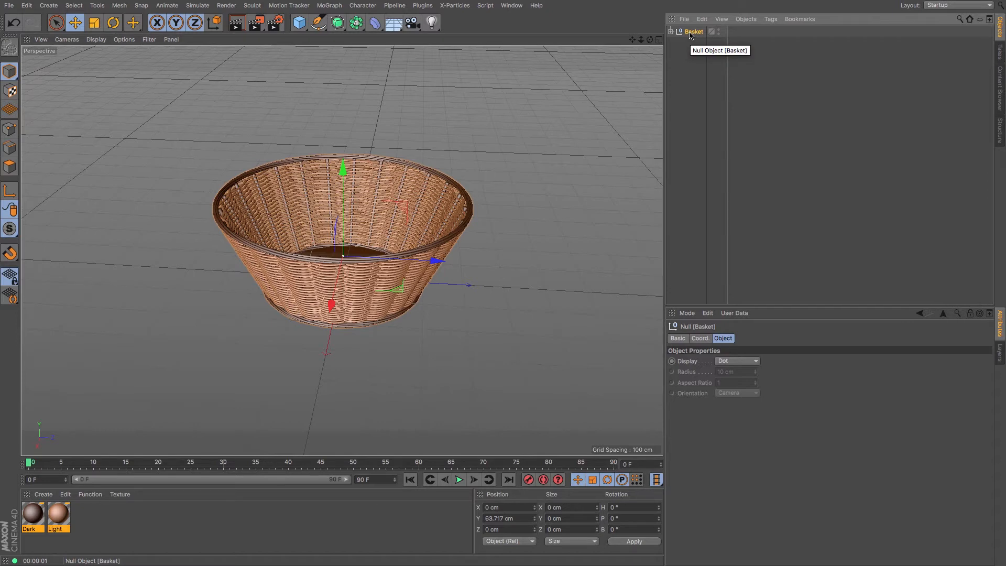
- Hide the Basket group in the editor and renderer, and switch to a front view centred on the vertical axis
left_click(719, 30)
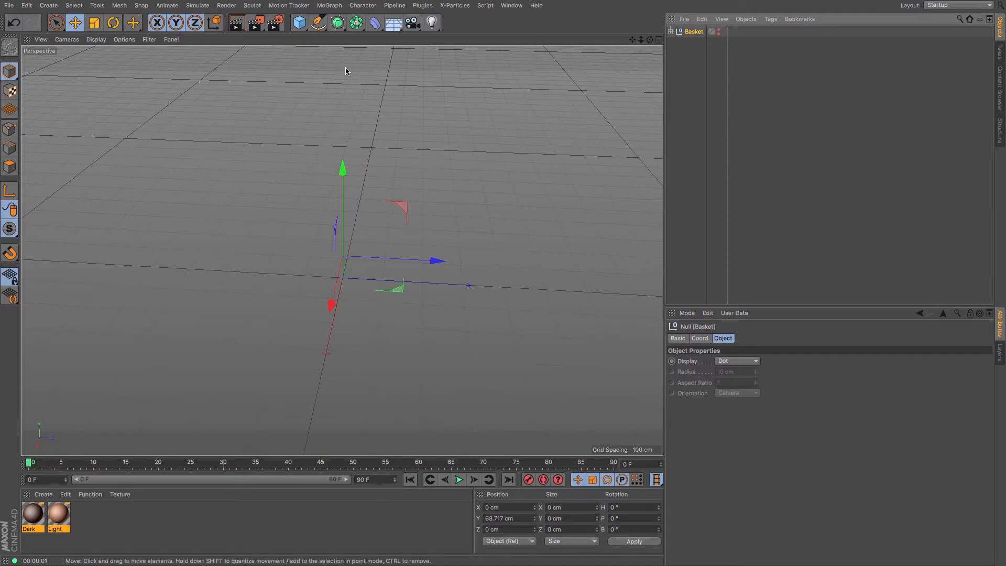
key("F4")
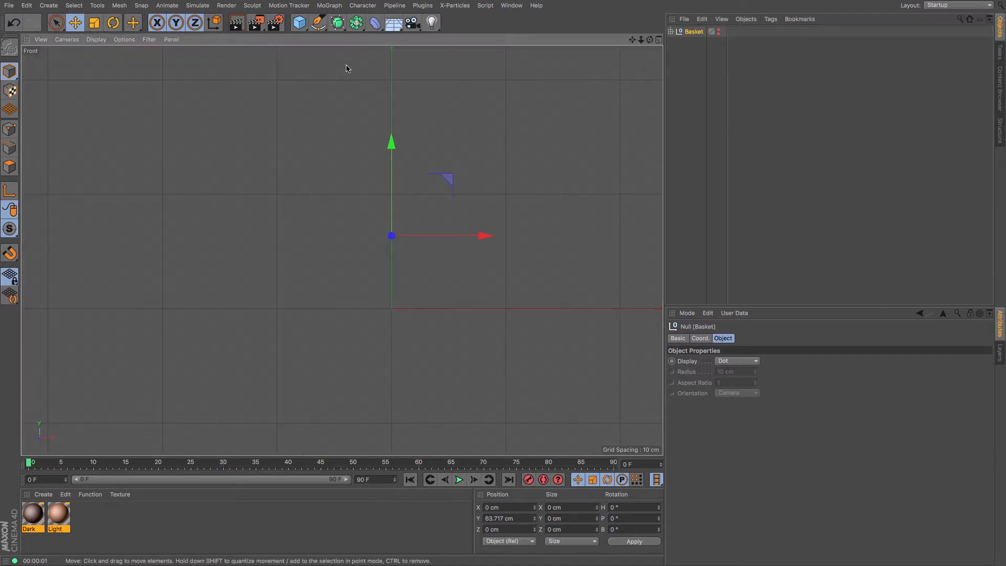
left_click_drag(631, 40, 584, 40)
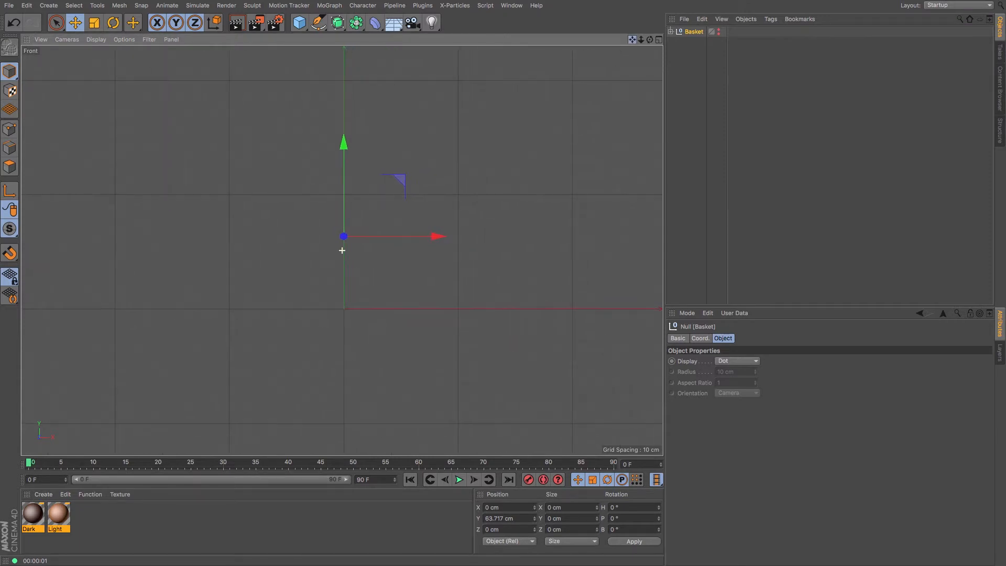
- Draw an open three-point Bezier half-egg spline beside the vertical axis, from about Y 214 cm down to about Y 22 cm
left_click(318, 22)
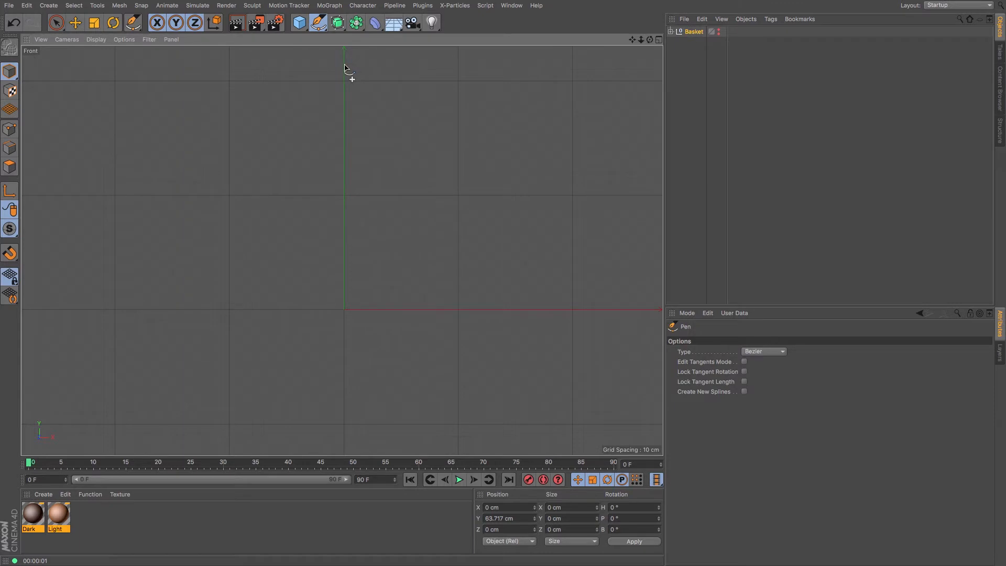
left_click(344, 65)
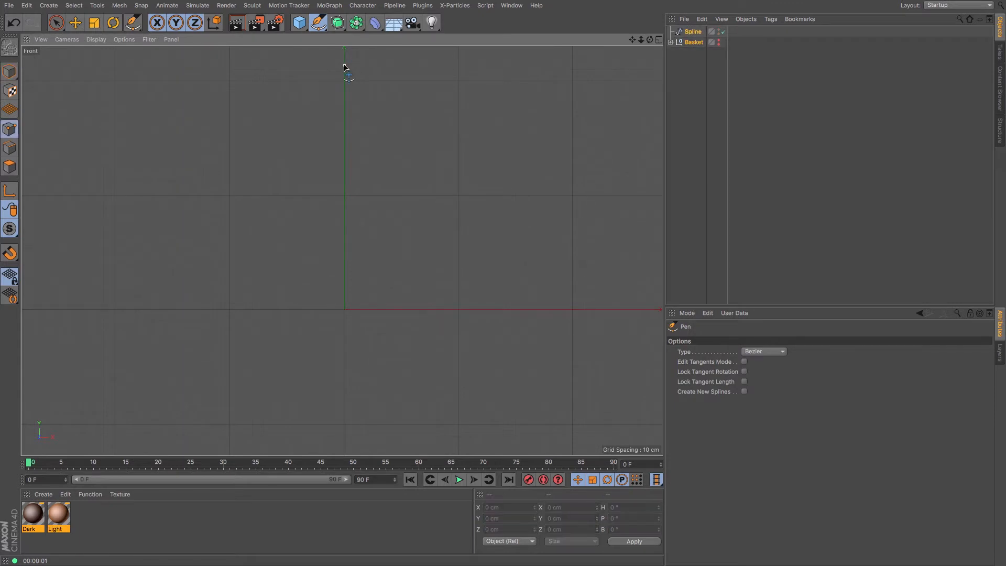
key("ctrl+z")
left_click_drag(344, 65, 412, 68)
left_click_drag(446, 222, 447, 244)
left_click_drag(344, 284, 300, 285)
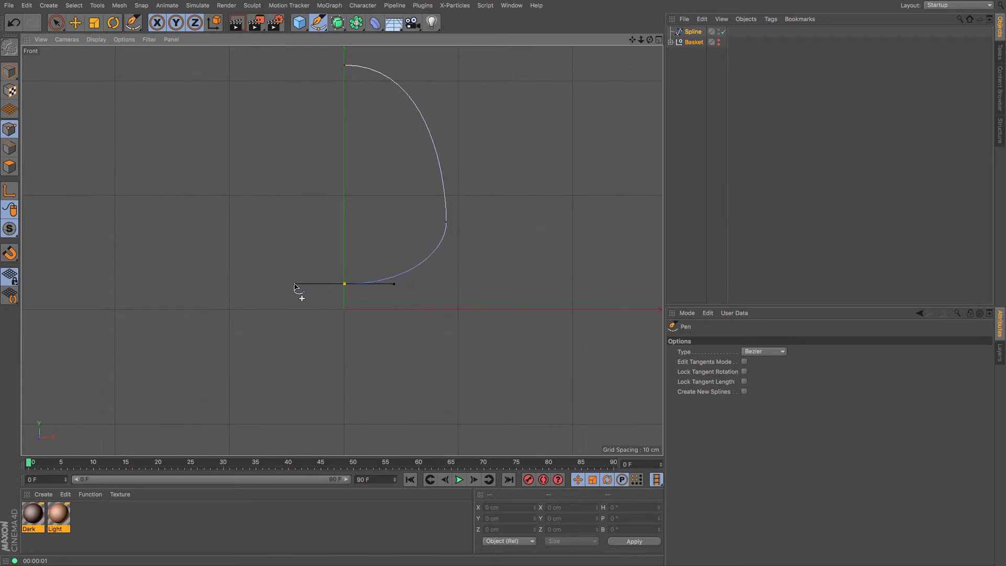
key("Escape")
- Set the X position of the spline's top end point to 0
left_click(56, 23)
left_click(344, 65)
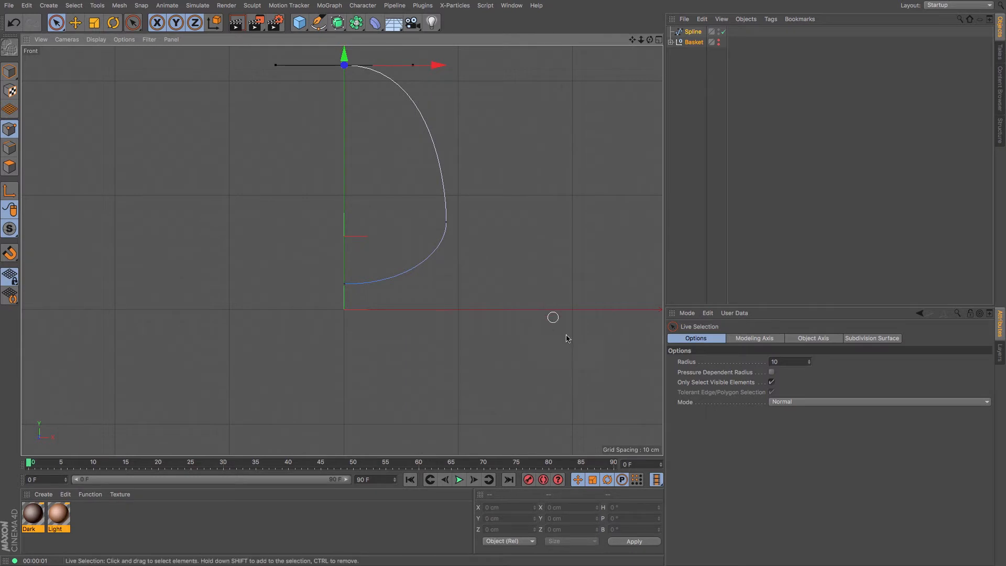
left_click(691, 32)
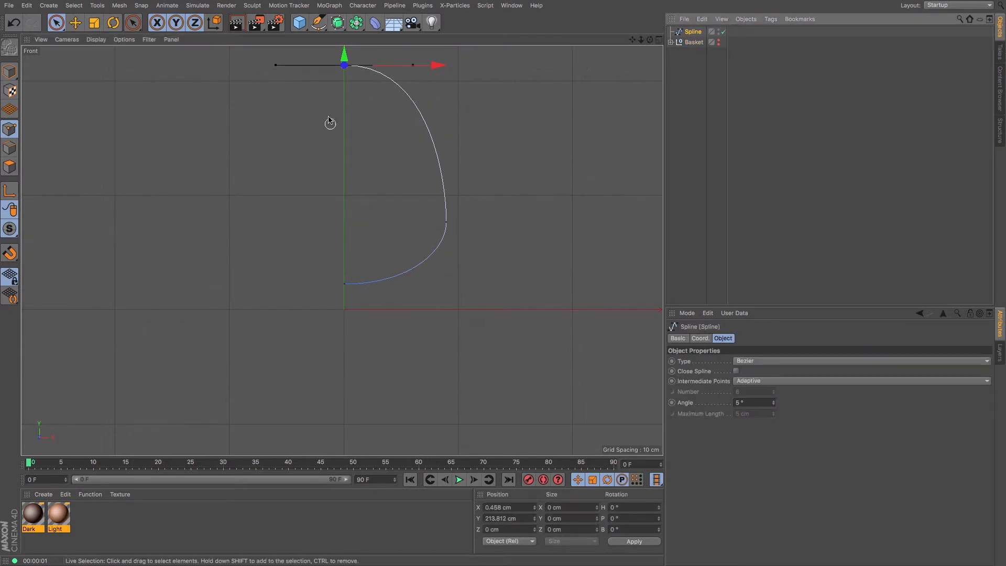
left_click(521, 508)
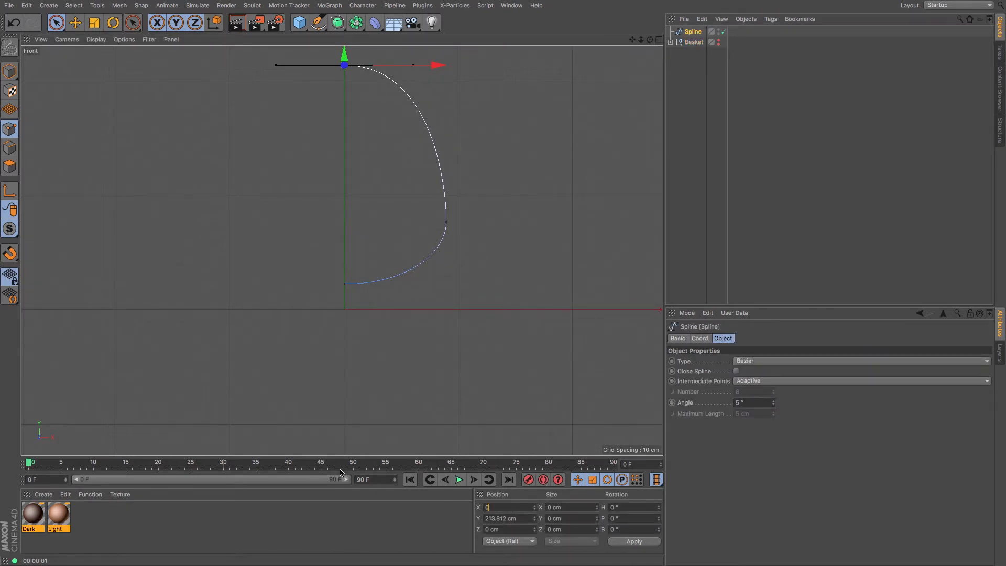
key("Return")
- Set the X position of the half-egg spline's lower end point to 0
left_click(341, 278)
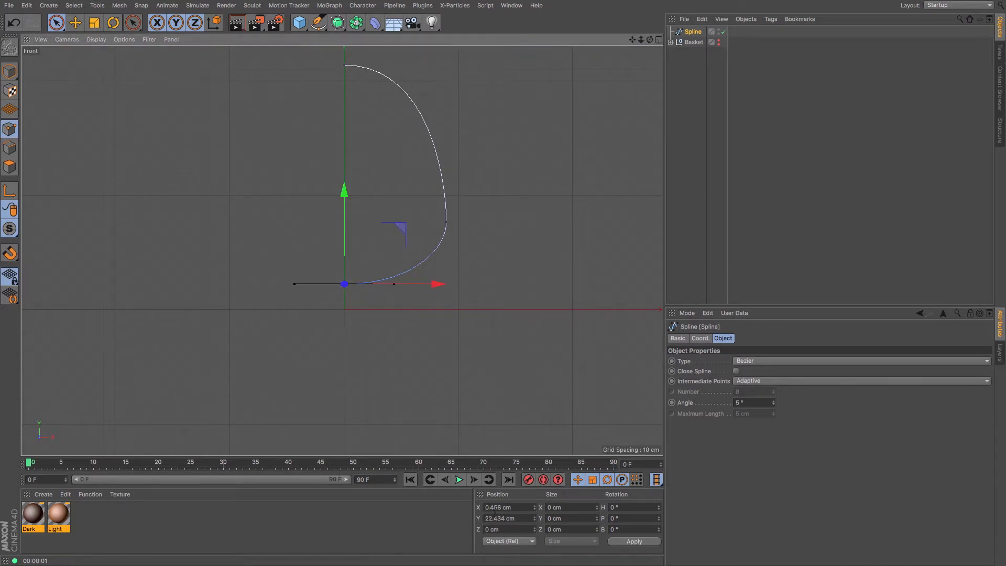
left_click(515, 508)
type("0")
key("Return")
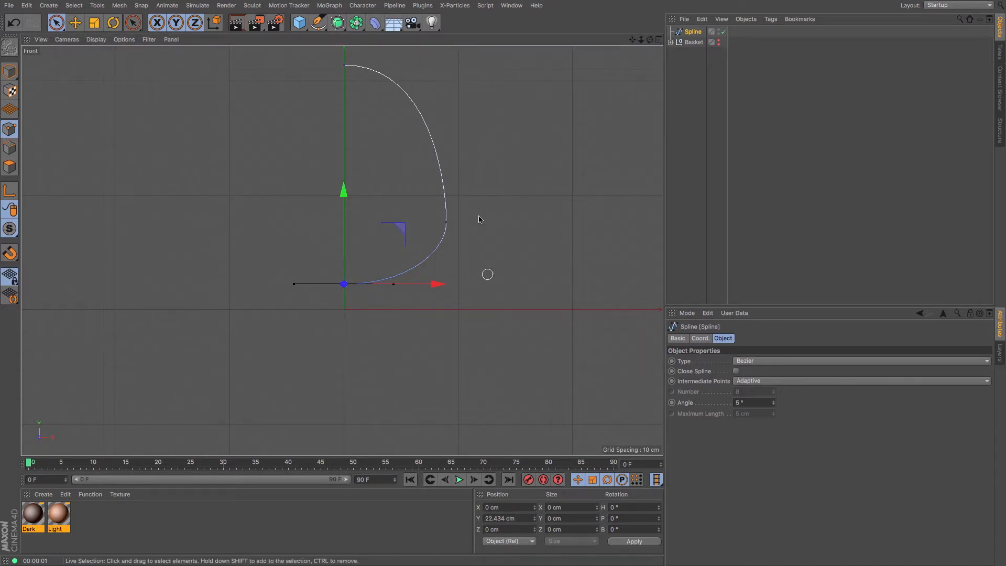
- Add a Lathe generator, nest the half-egg spline inside it, and rename the Lathe Egg
left_click(337, 22)
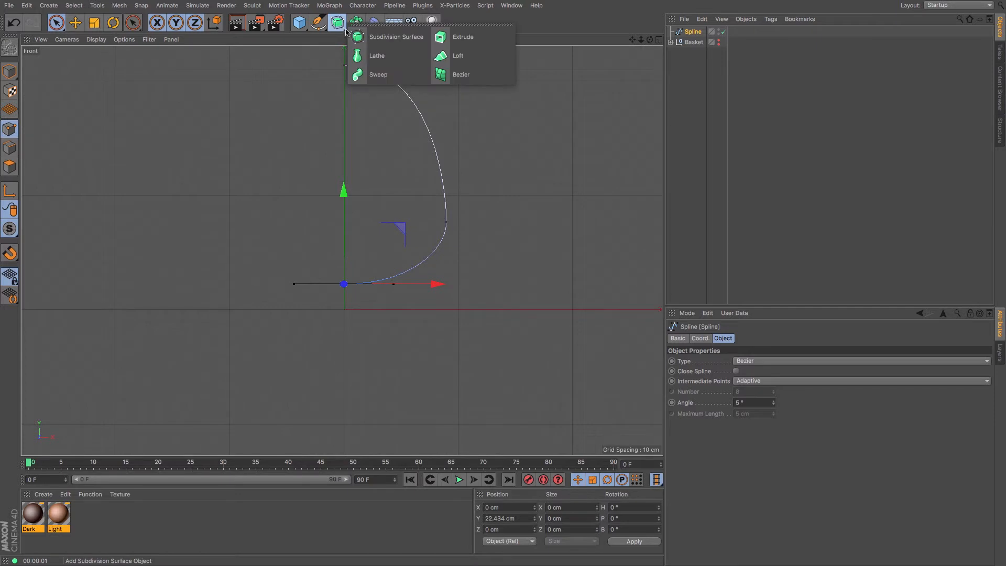
left_click(376, 55)
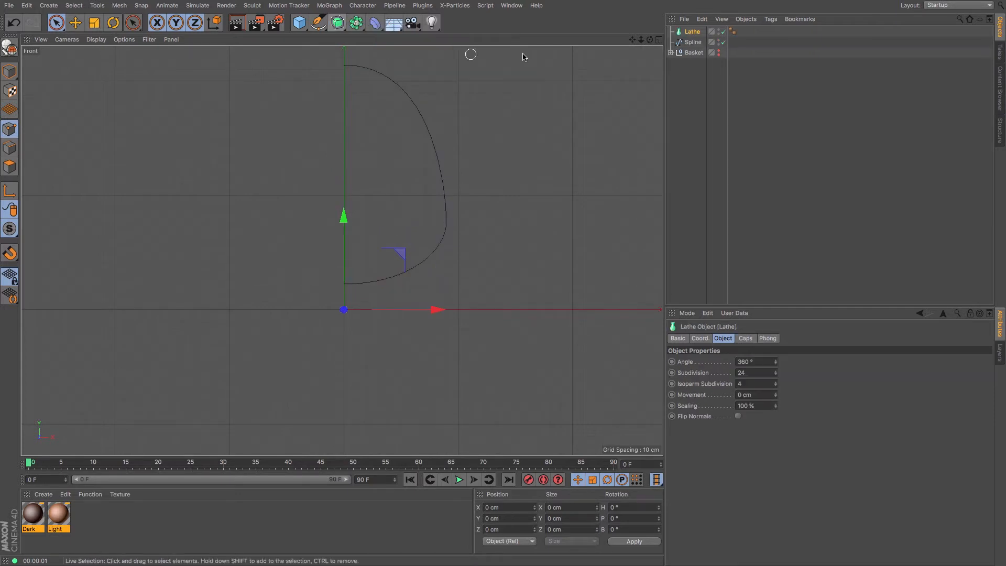
left_click_drag(697, 42, 690, 35)
double_click(692, 32)
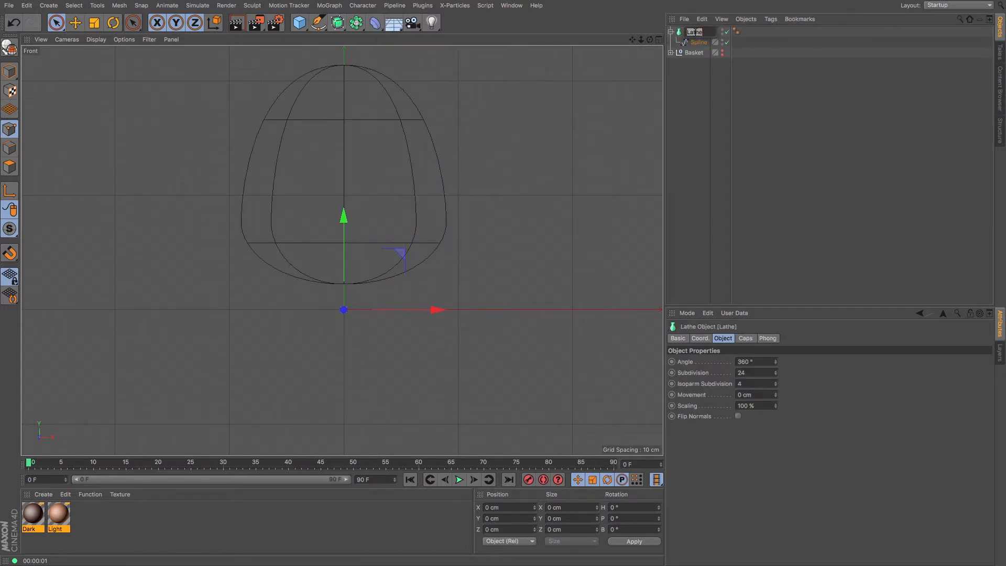
type("Egg")
key("Return")
- Move the spline's middle point inward to about X 75 cm and shorten the top point's tangent handles
left_click(698, 42)
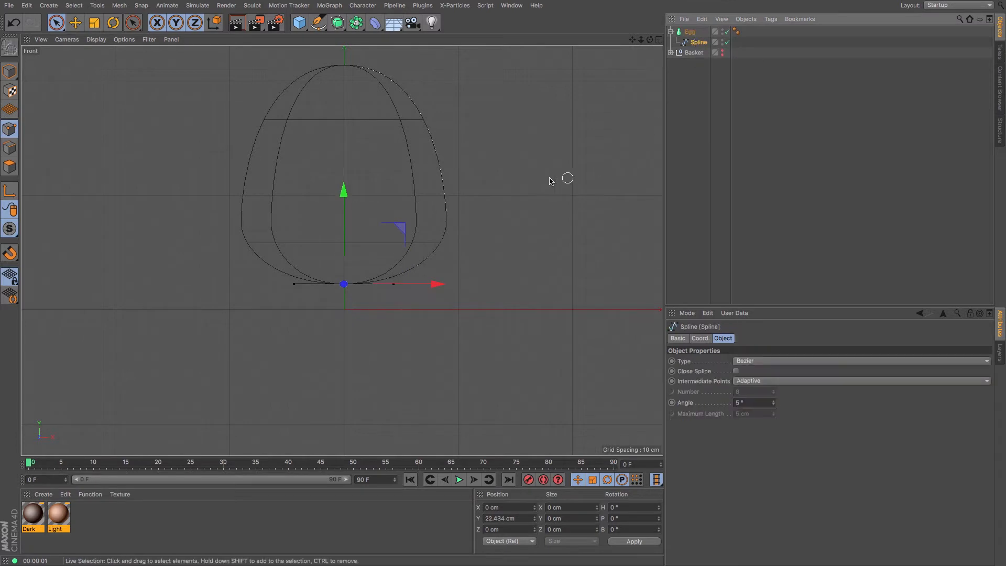
left_click(447, 223)
left_click_drag(539, 230, 523, 229)
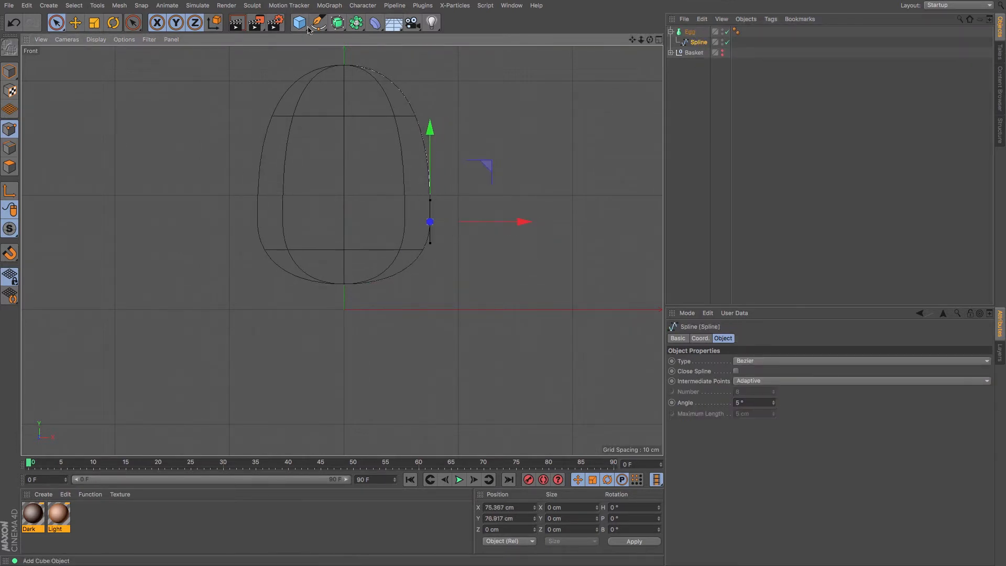
left_click(343, 65)
key("e")
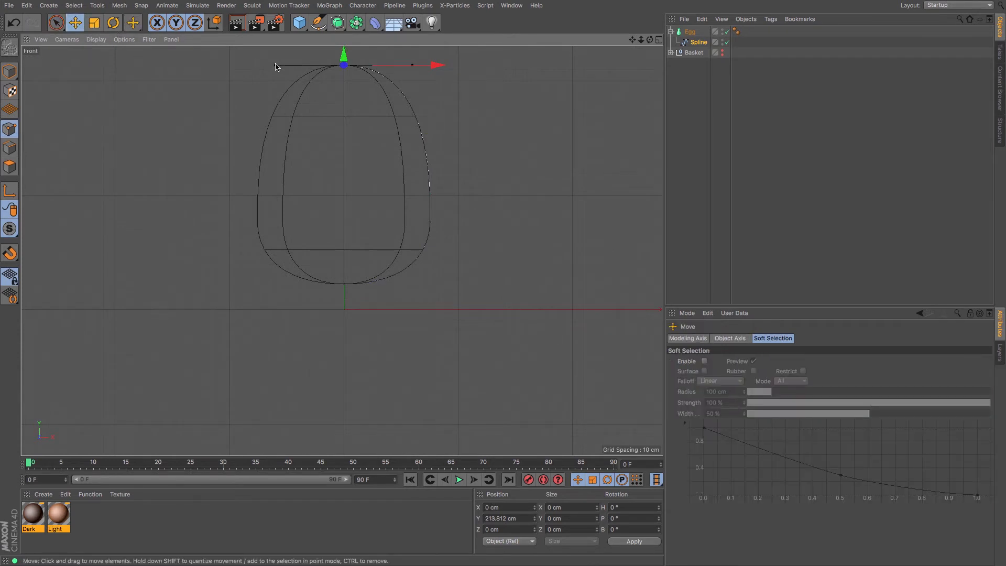
left_click_drag(276, 65, 297, 68)
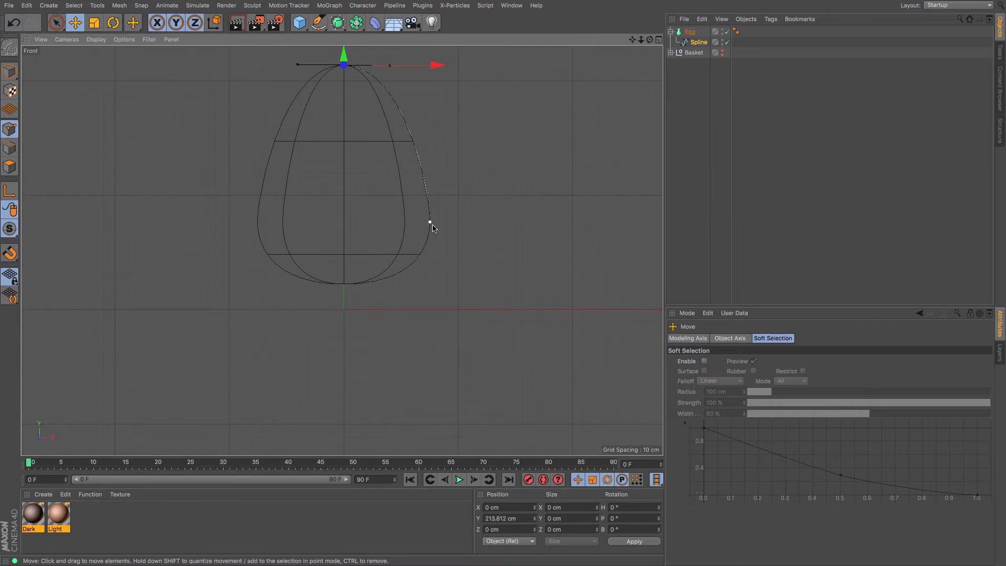
- Raise the spline's middle point to about Y 88 cm and move it inward to about X 68 cm
left_click(429, 218)
left_click_drag(433, 159, 432, 150)
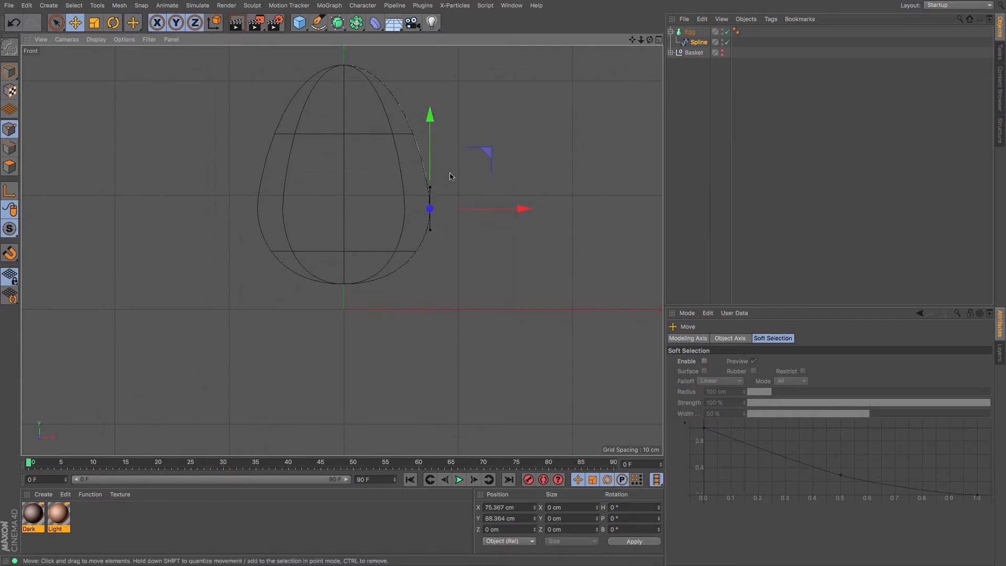
left_click_drag(528, 209, 515, 209)
key("F1")
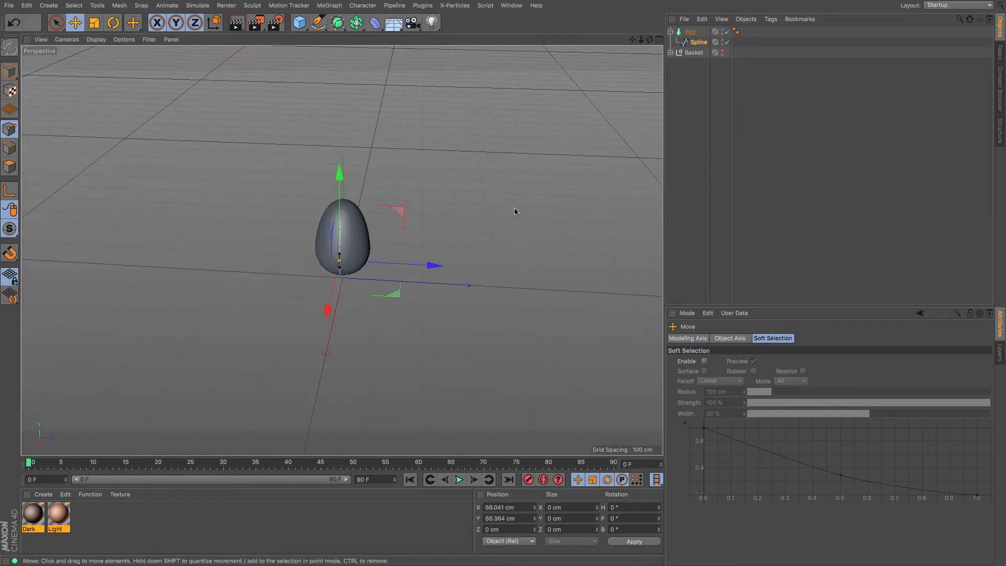
- Scale the Egg uniformly down to about 109 × 153 × 109 cm to suit the Basket, and show the Basket again
left_click(681, 33)
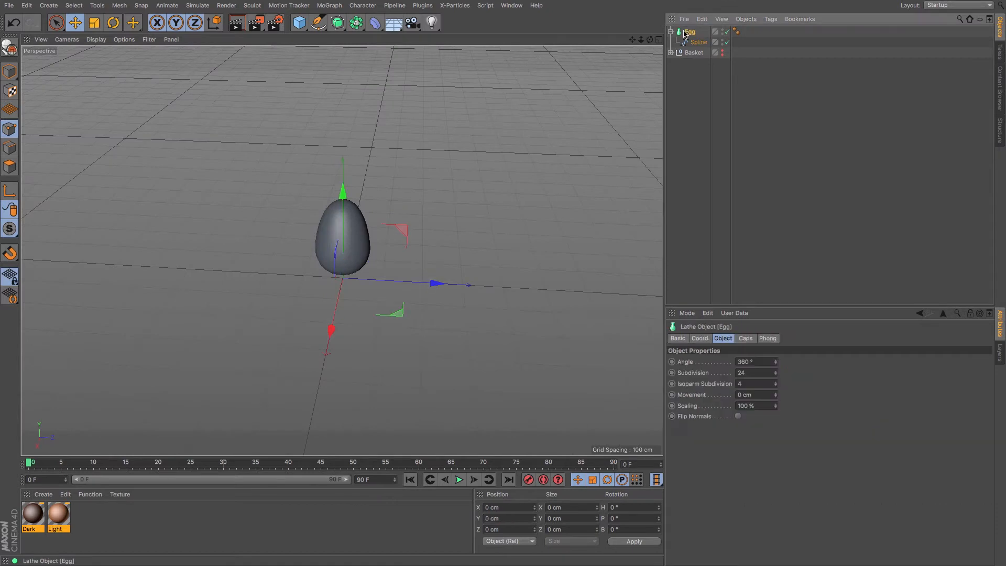
left_click(722, 51)
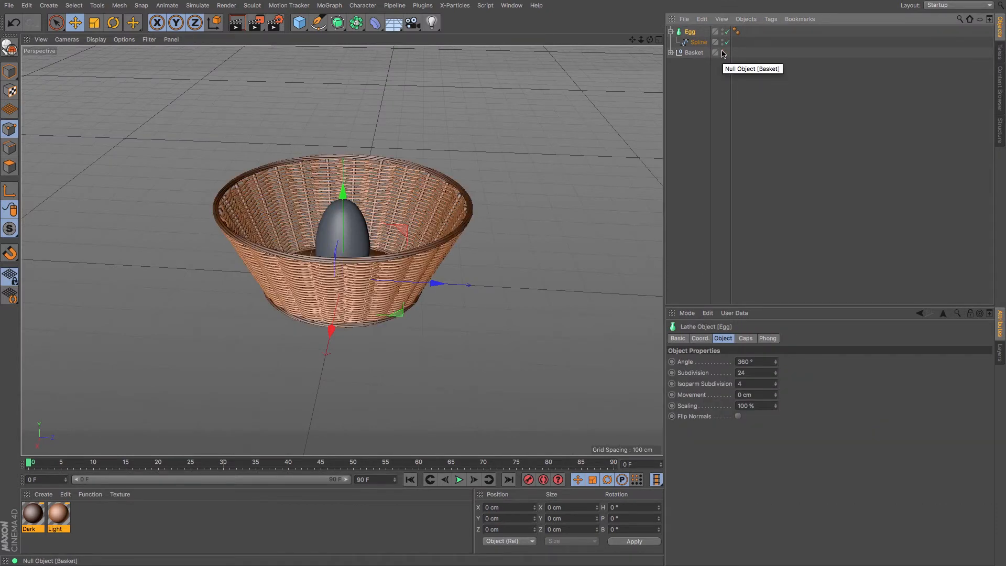
left_click(723, 52)
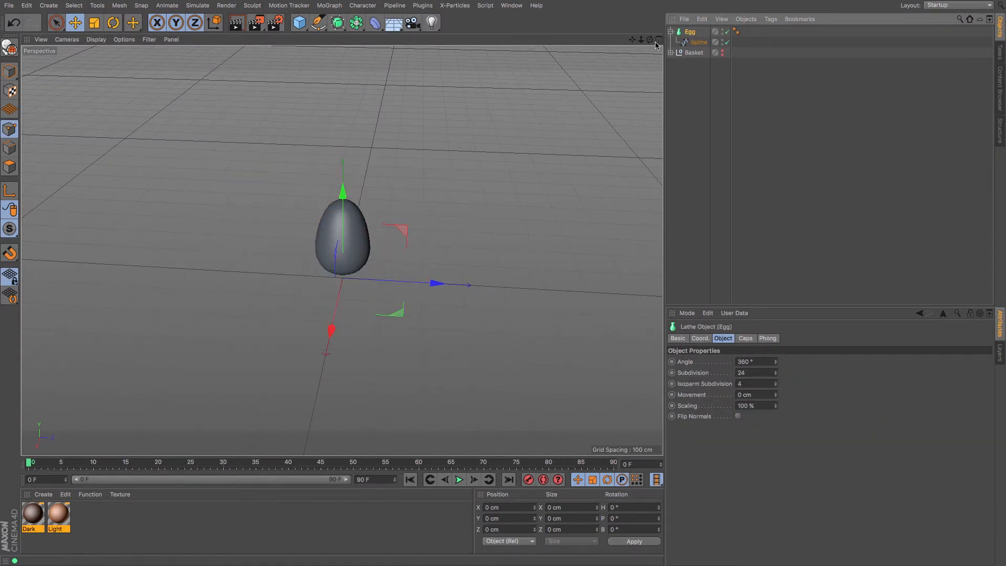
left_click(95, 23)
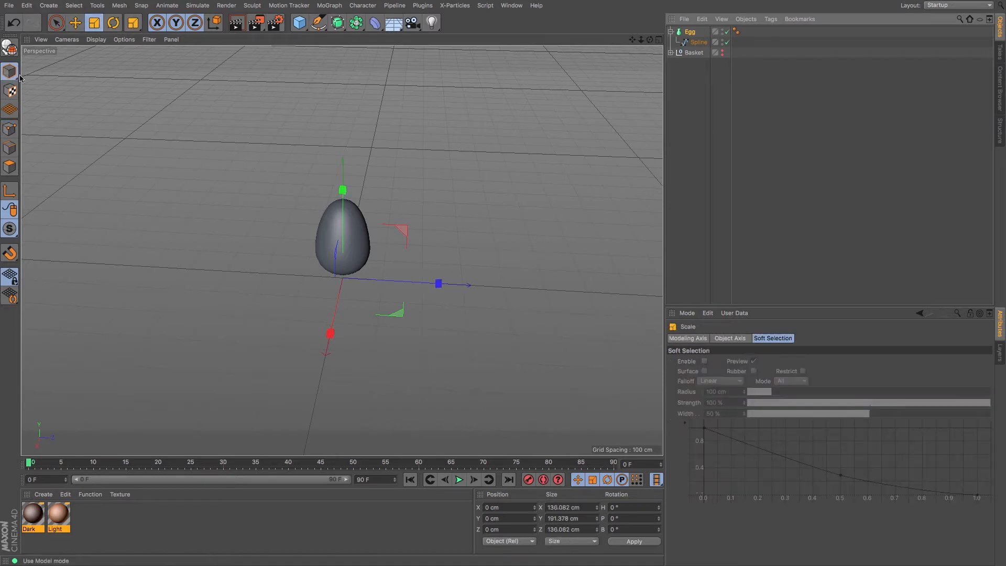
left_click_drag(474, 121, 408, 152)
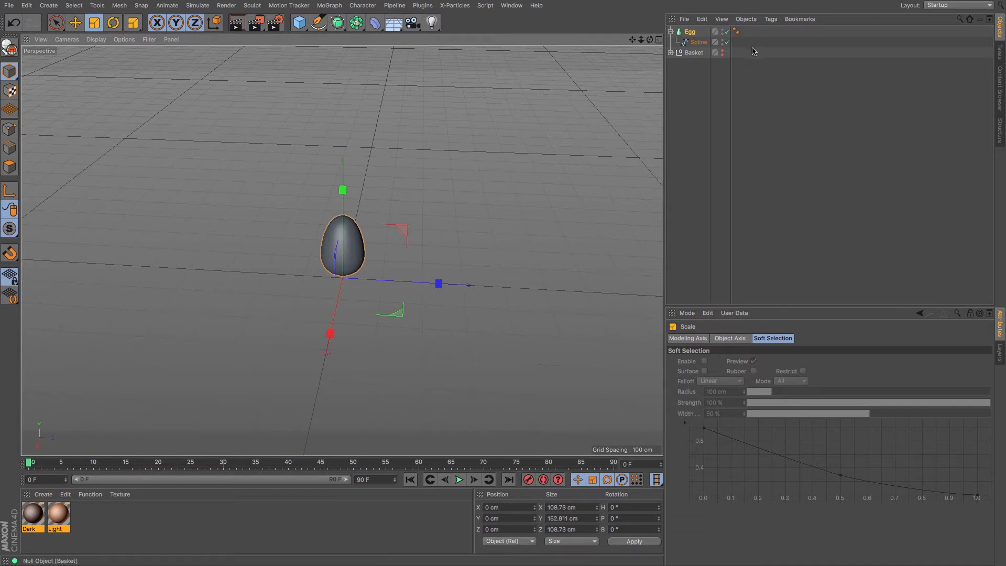
left_click(723, 52)
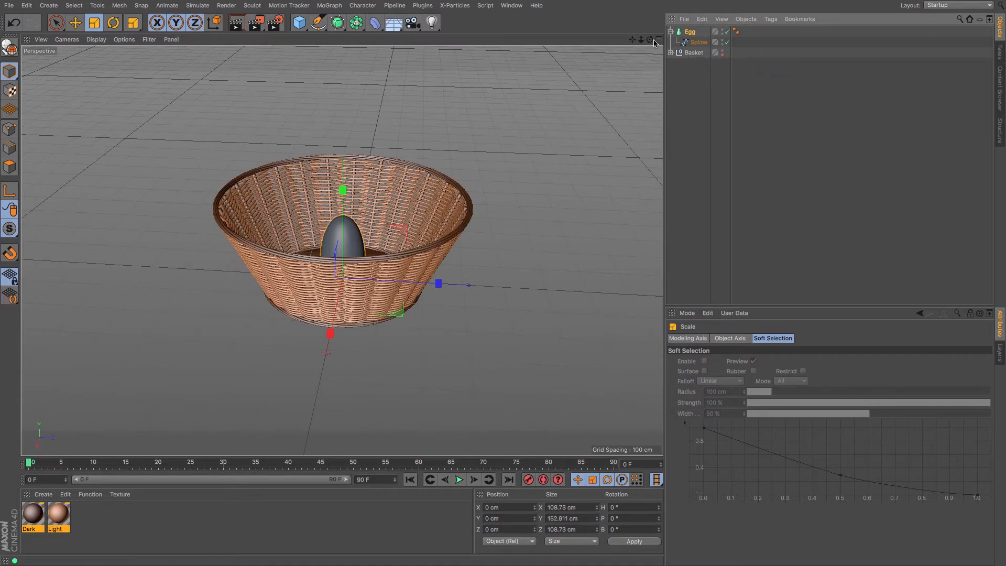
left_click_drag(634, 42, 641, 40)
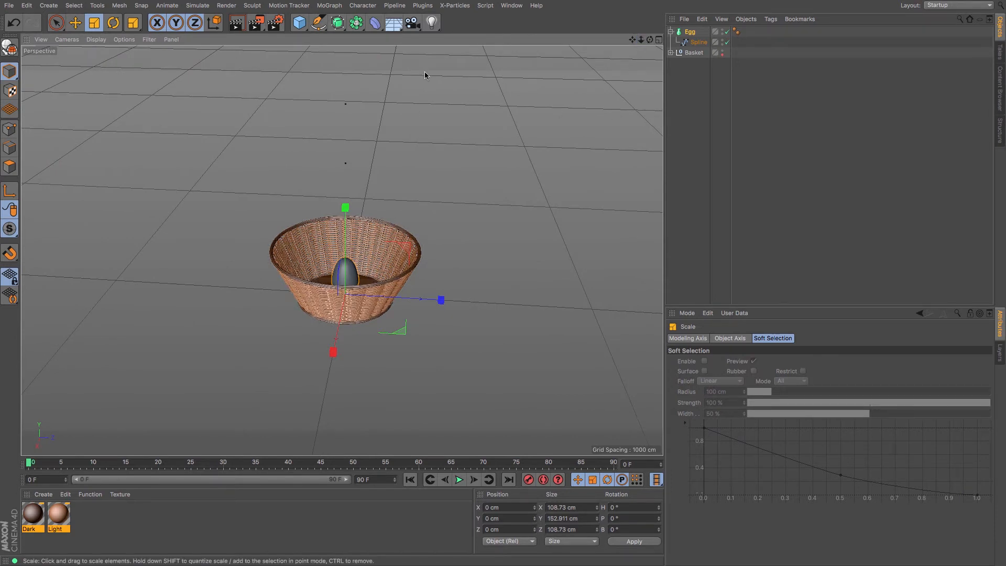
- Add a Cone primitive and raise it inside the basket to about Y 102 cm
left_click(300, 25)
left_click(453, 37)
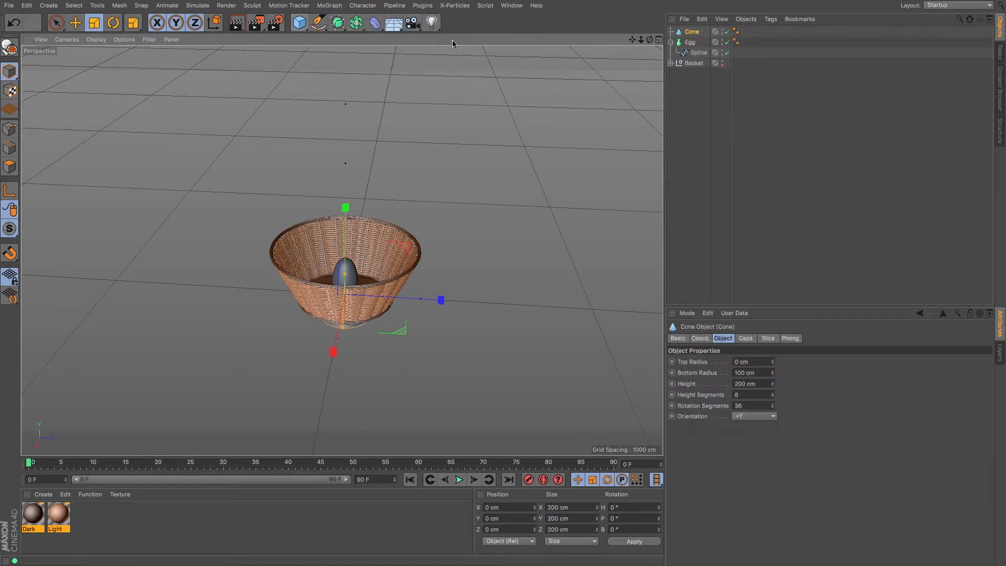
left_click(73, 24)
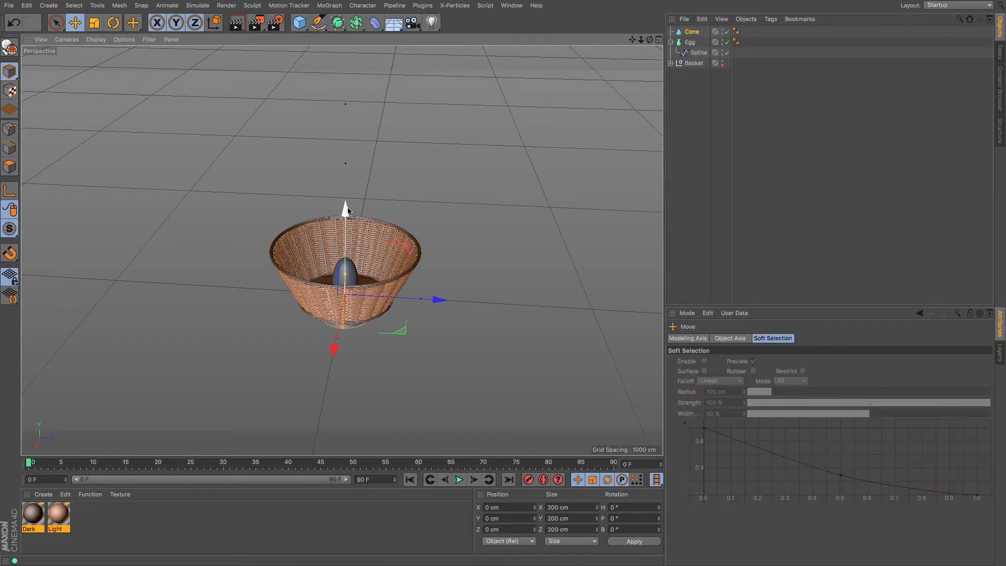
left_click_drag(347, 208, 350, 181)
key("F4")
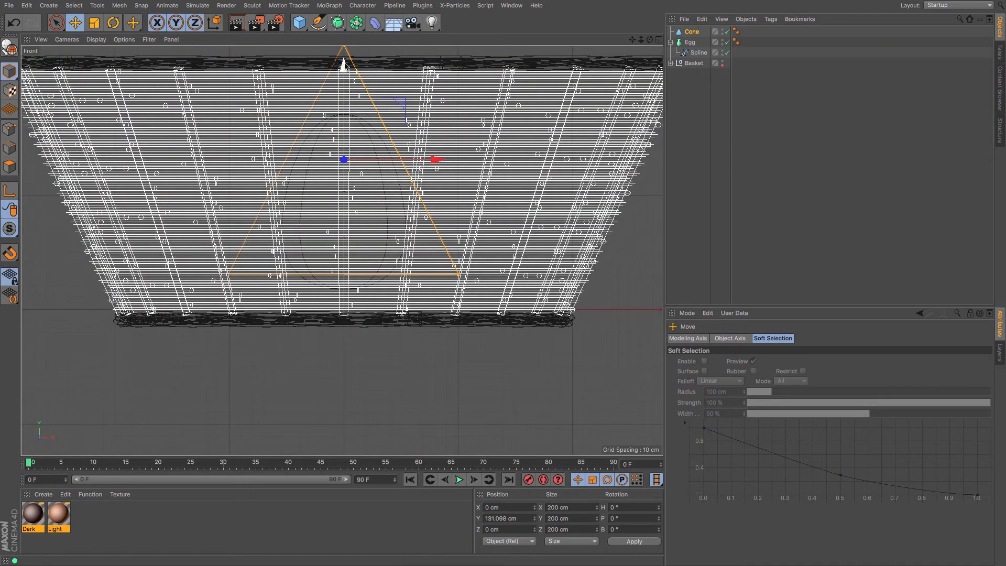
left_click_drag(343, 66, 344, 100)
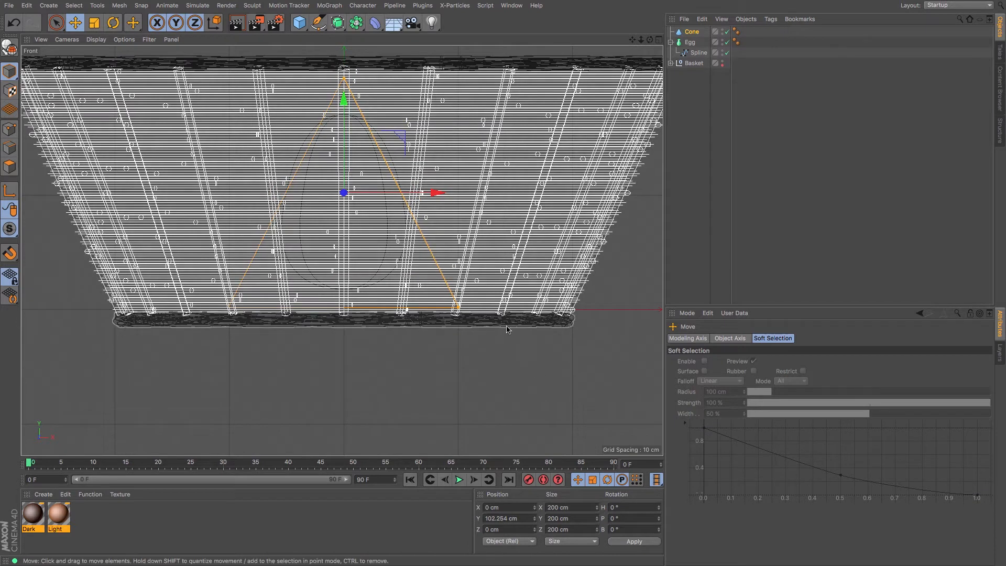
- Shape the Cone like the basket with a bottom radius of about 185 cm, top radius 280 cm and height 270 cm
left_click_drag(457, 307, 556, 315)
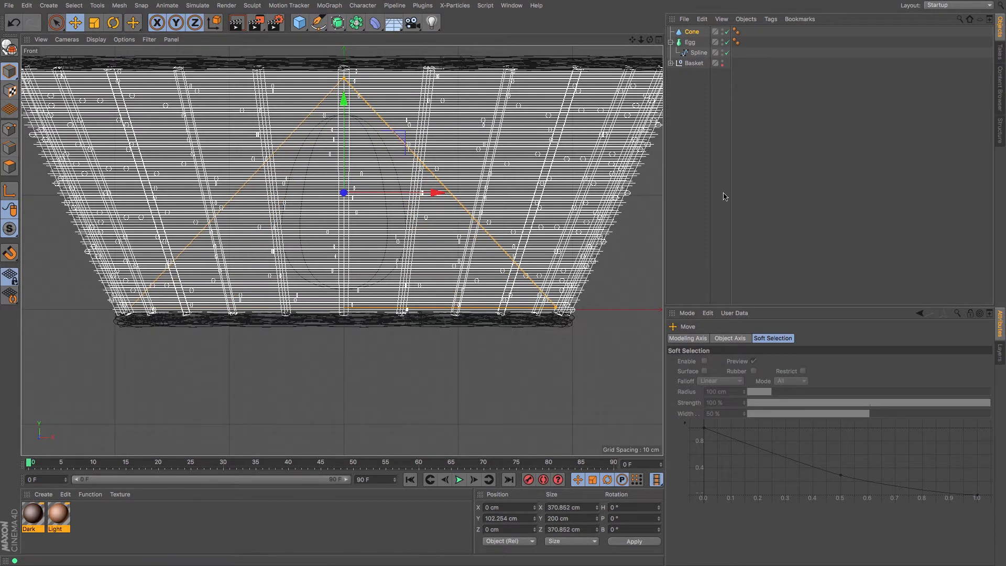
left_click(691, 32)
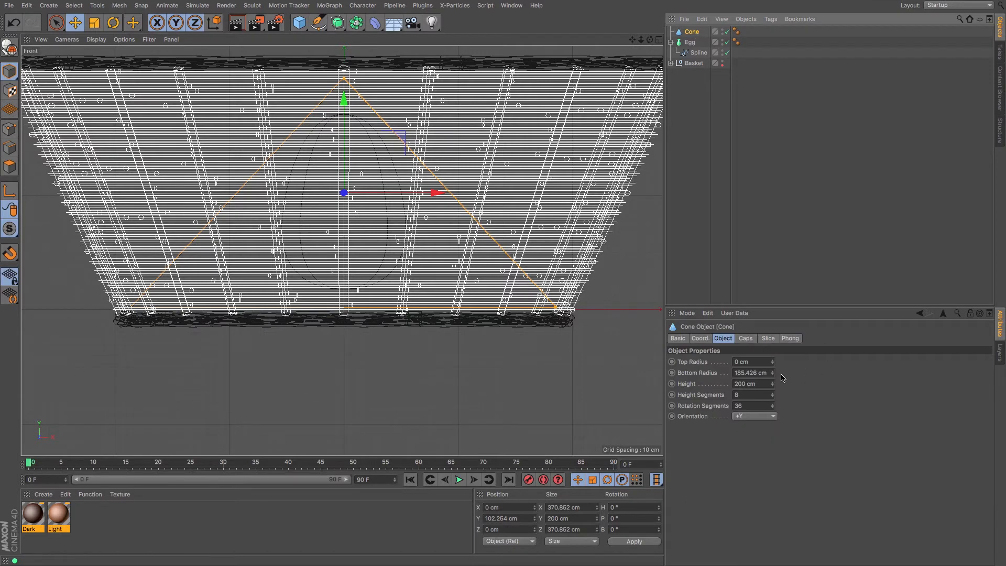
mouse_move(772, 365)
left_mouse_down()
mouse_move(809, 363)
mouse_move(776, 384)
left_mouse_up()
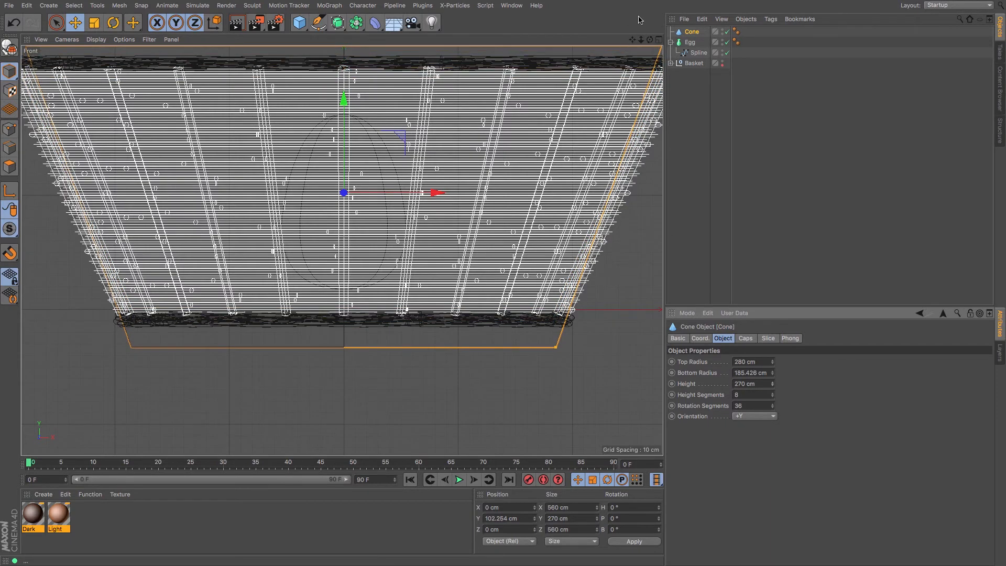
- Raise the Cone to about Y 135 cm and widen its top radius to about 299 cm
scroll(399, 115, "down", 4)
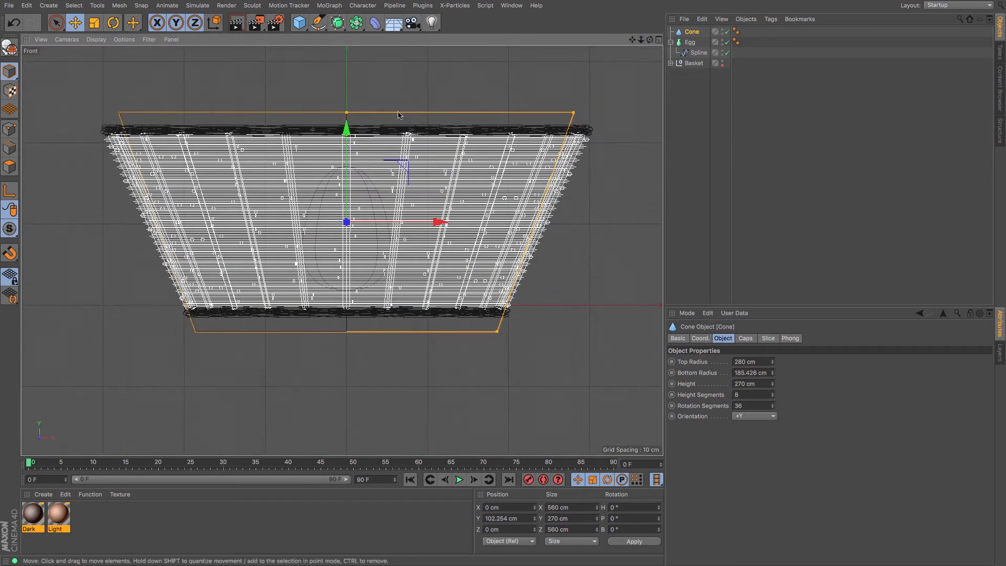
left_click_drag(346, 128, 346, 101)
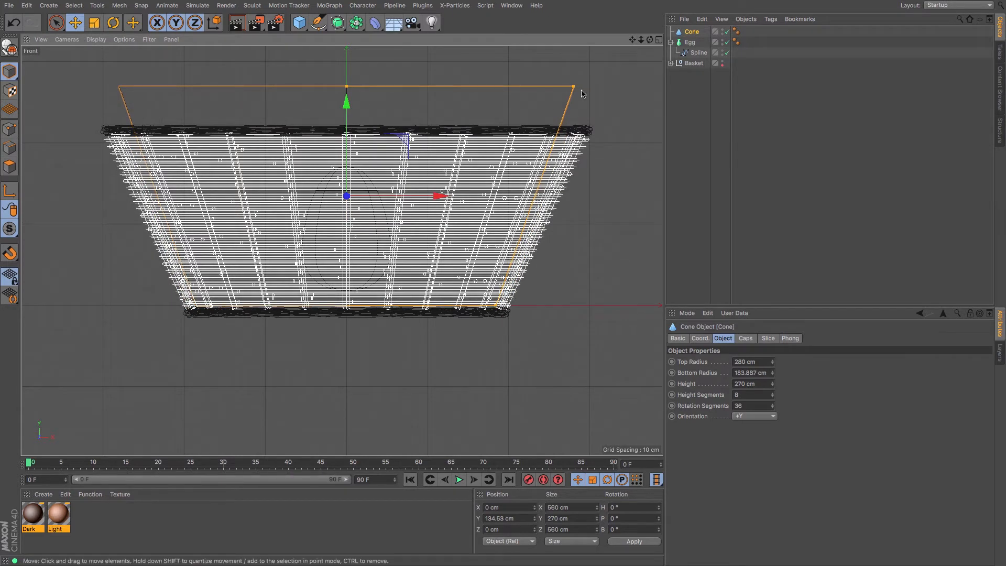
left_click_drag(574, 86, 589, 89)
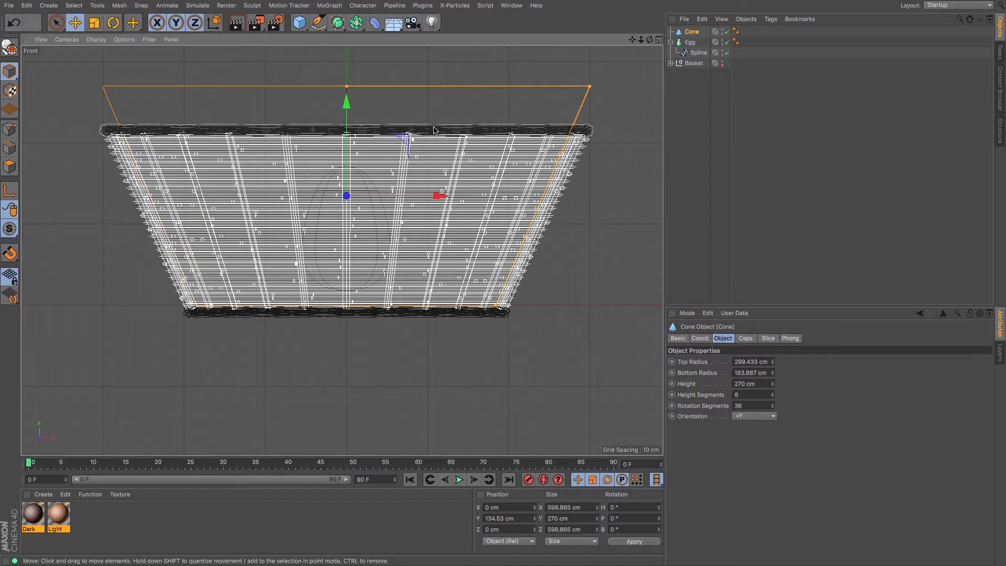
- Hide the Basket in the editor and renderer, and make the Cone an editable polygon object
key("F1")
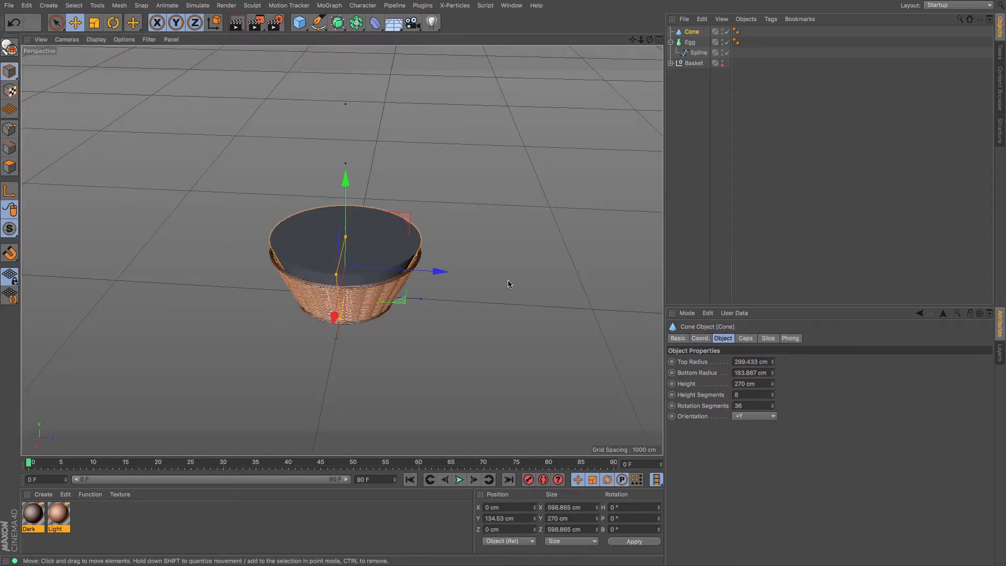
double_click(721, 62, "alt")
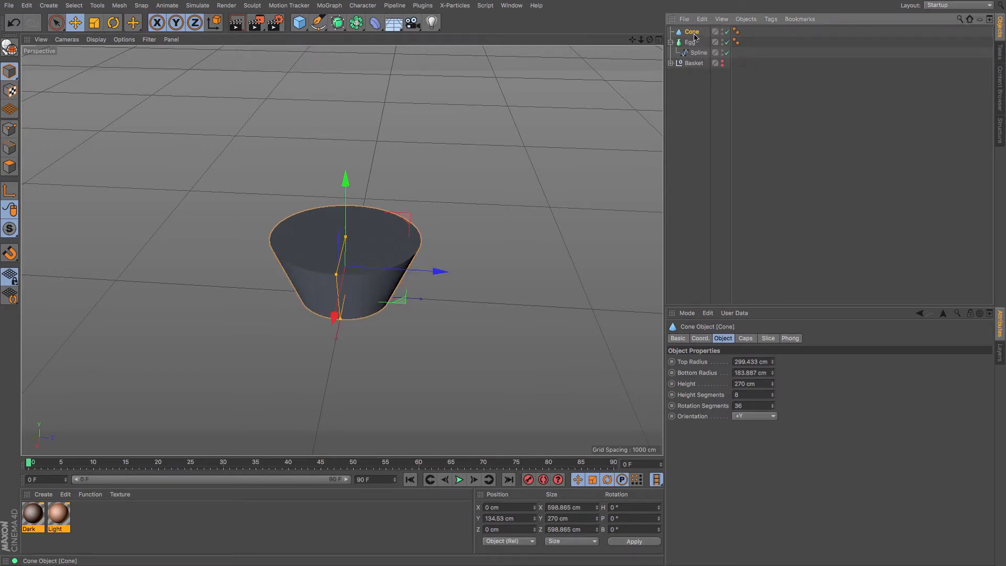
left_click(8, 48)
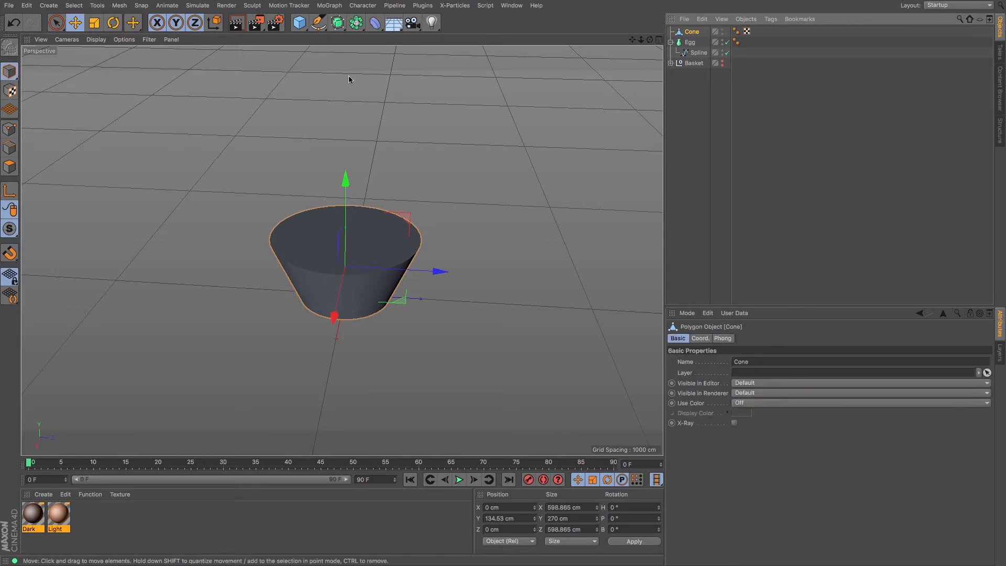
- Select the inner points of the Cone's top cap and delete them to open the top
left_click(9, 128)
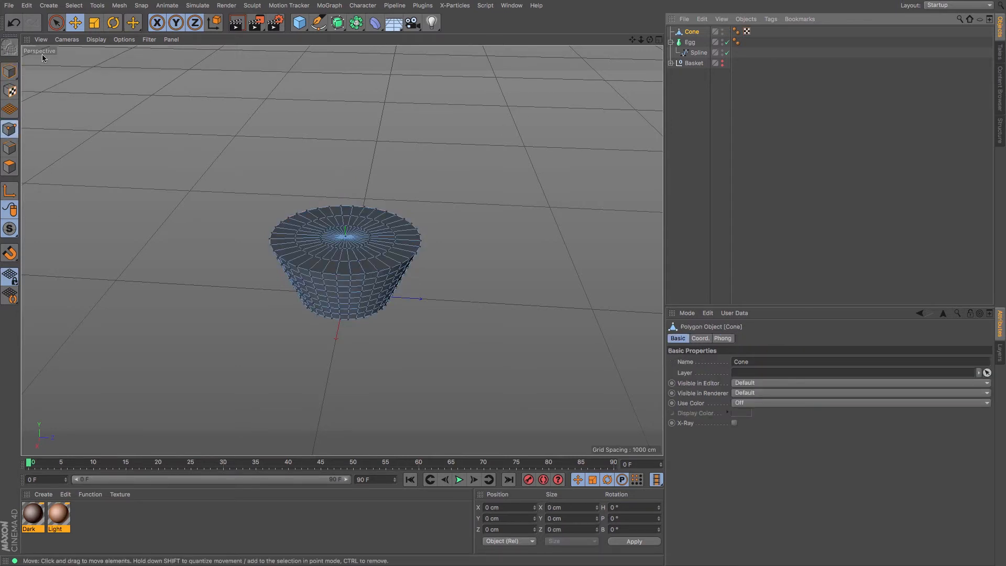
left_click(56, 27)
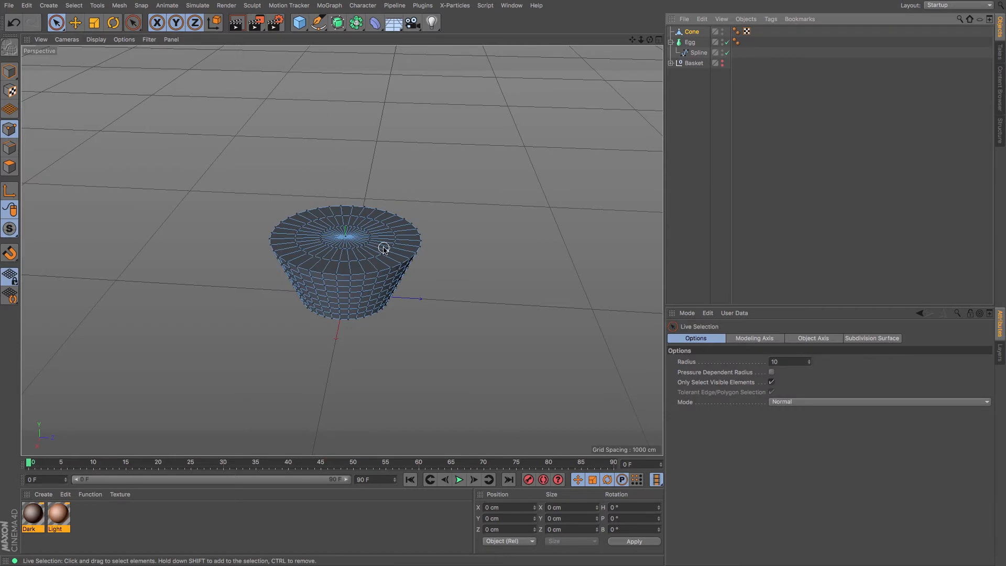
mouse_move(365, 241)
left_mouse_down()
mouse_move(343, 226)
mouse_move(339, 247)
mouse_move(365, 221)
left_mouse_up()
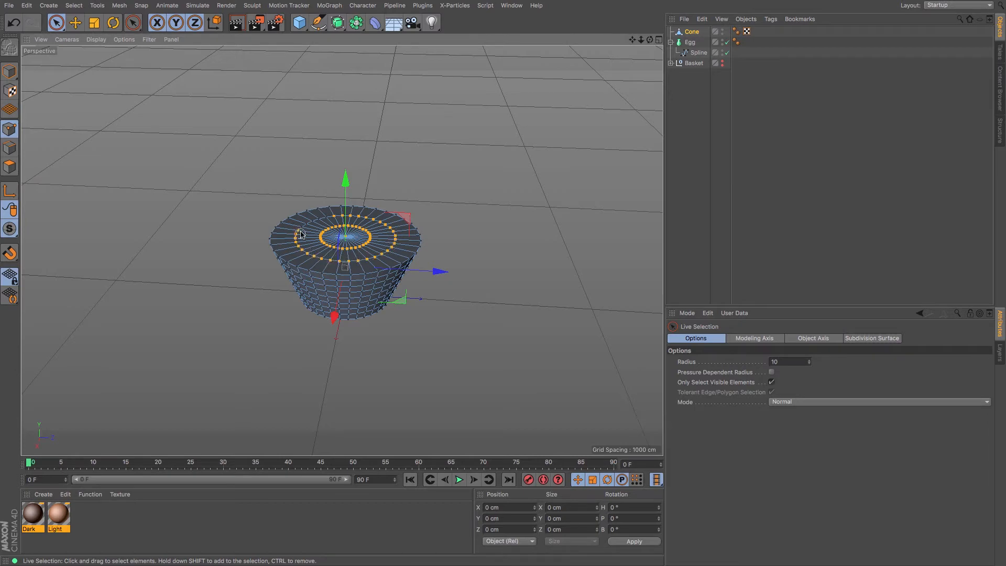
key("Delete")
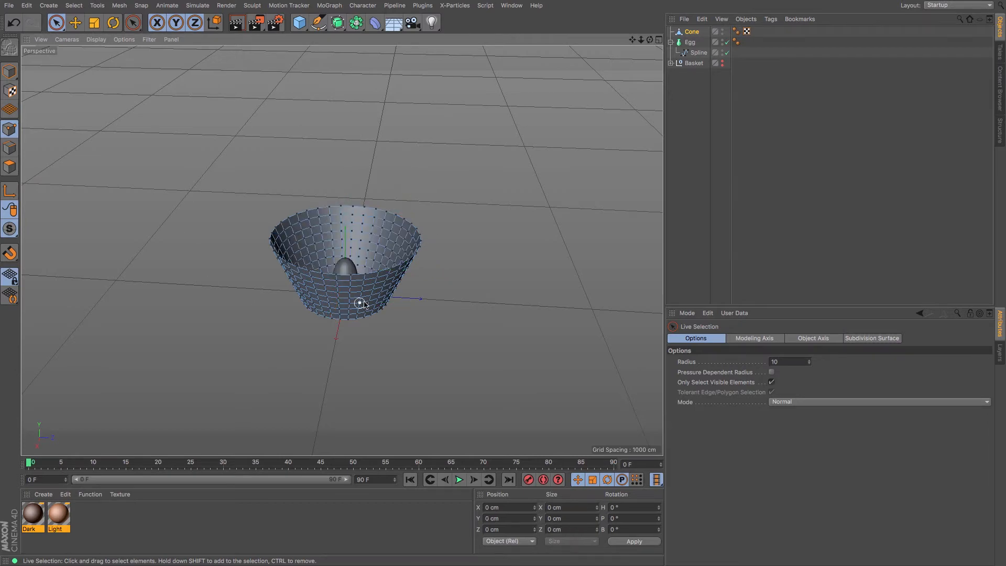
- Add a standard particle Emitter to the scene, above the Cone and Egg in the object hierarchy
left_click_drag(652, 40, 629, 53)
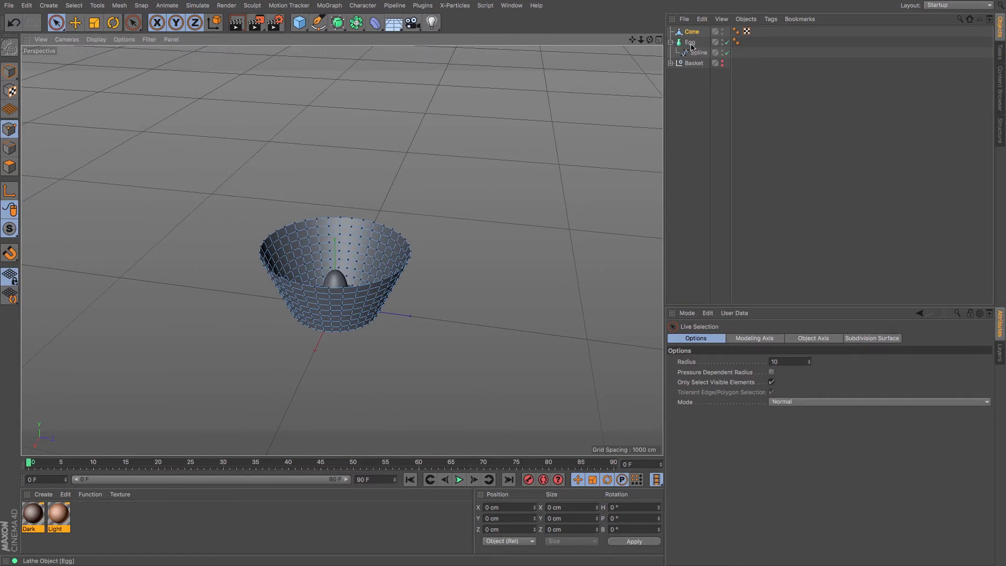
left_click(689, 43)
left_click(671, 42)
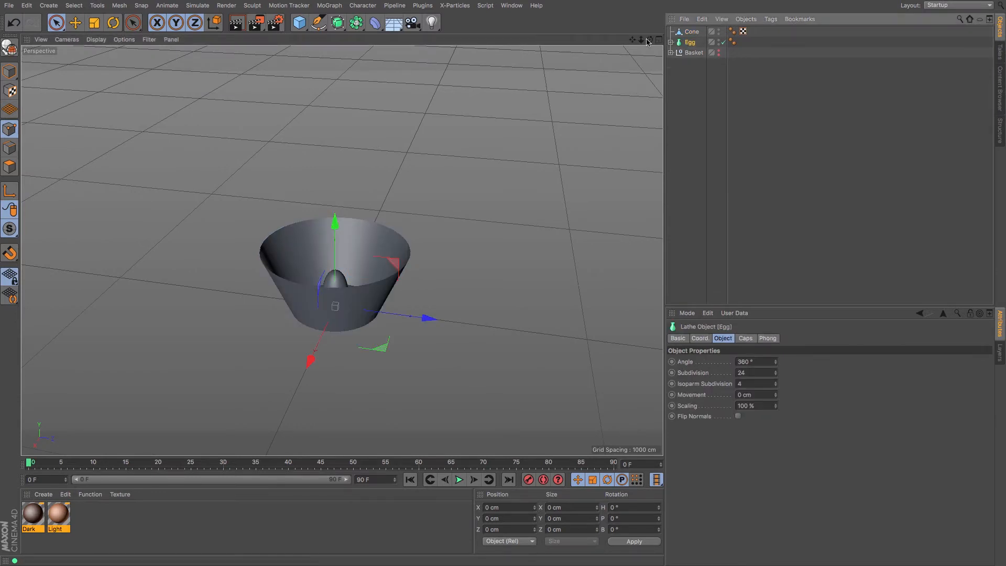
left_click_drag(643, 41, 642, 43)
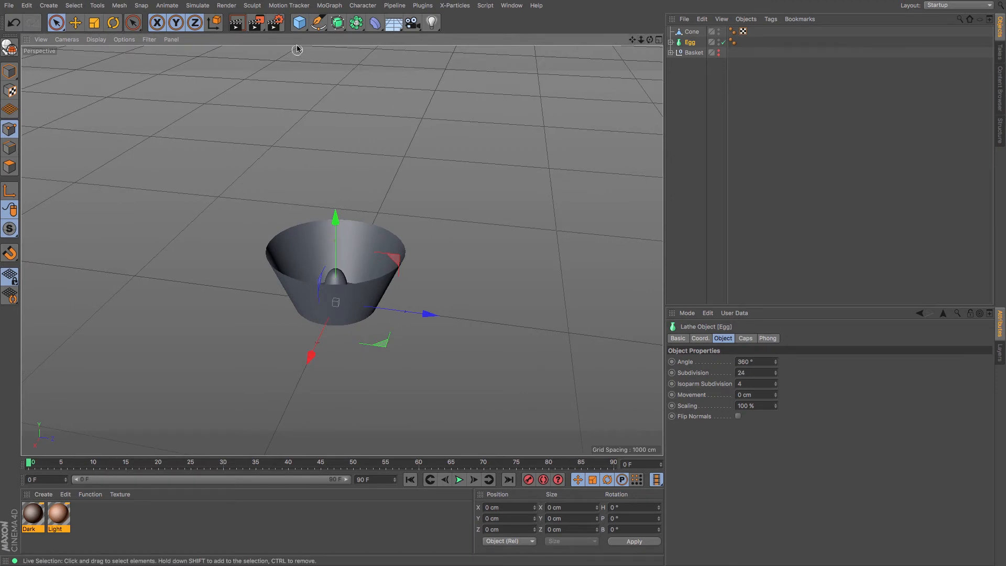
left_click(290, 5)
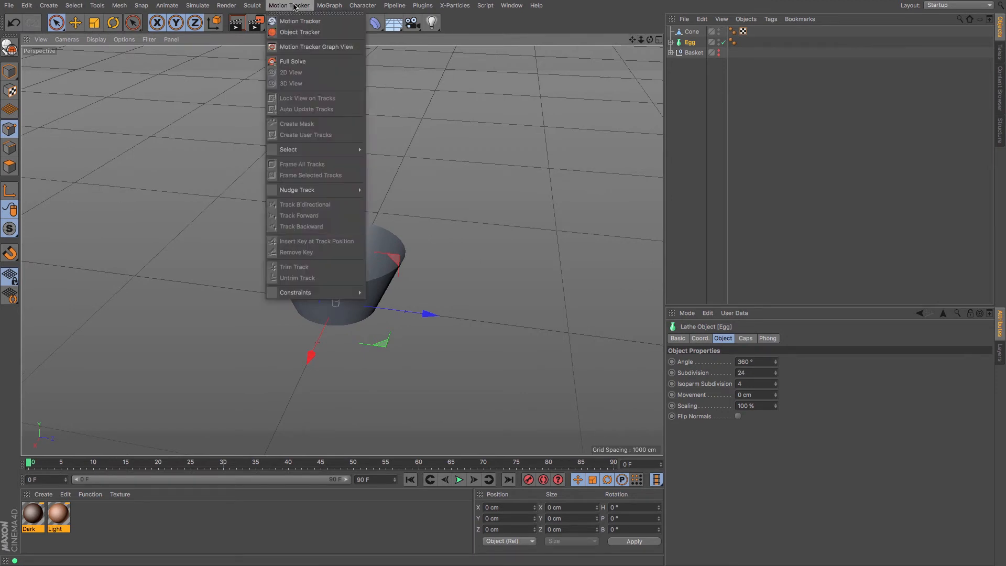
mouse_move(195, 10)
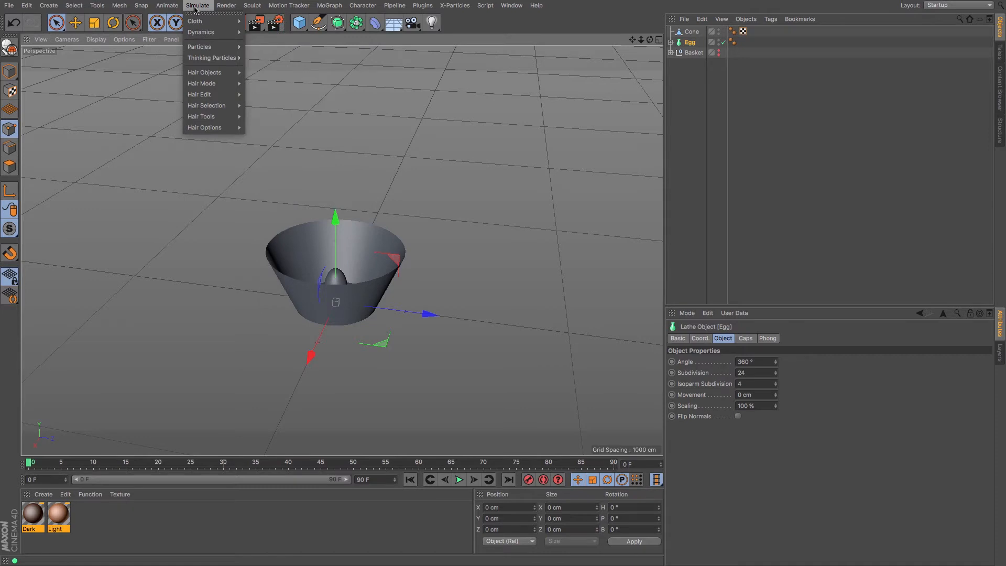
mouse_move(209, 47)
left_click(267, 51)
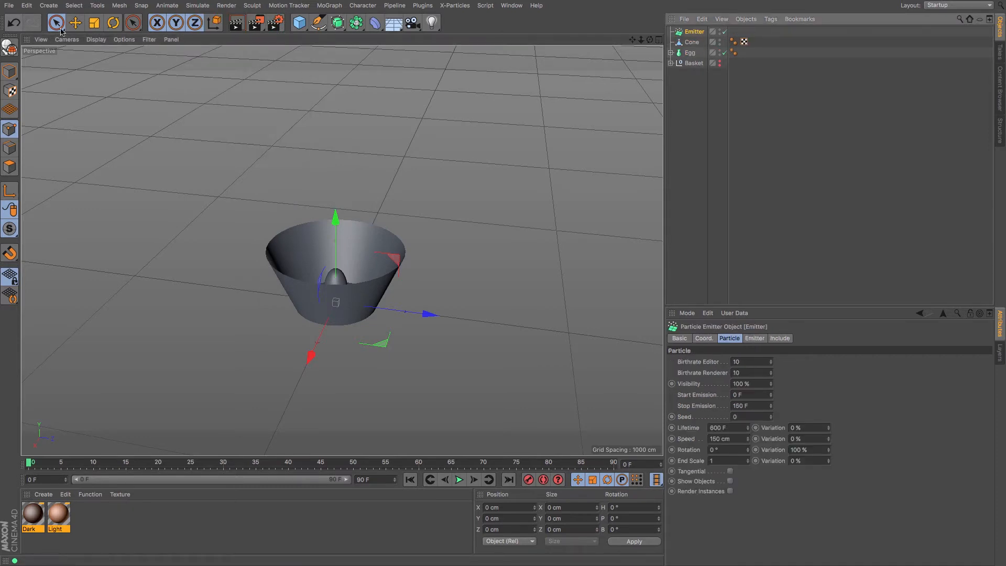
- Raise the Emitter above the Cone to about Y 932 cm and rotate its pitch to -90° so it emits downward
key("e")
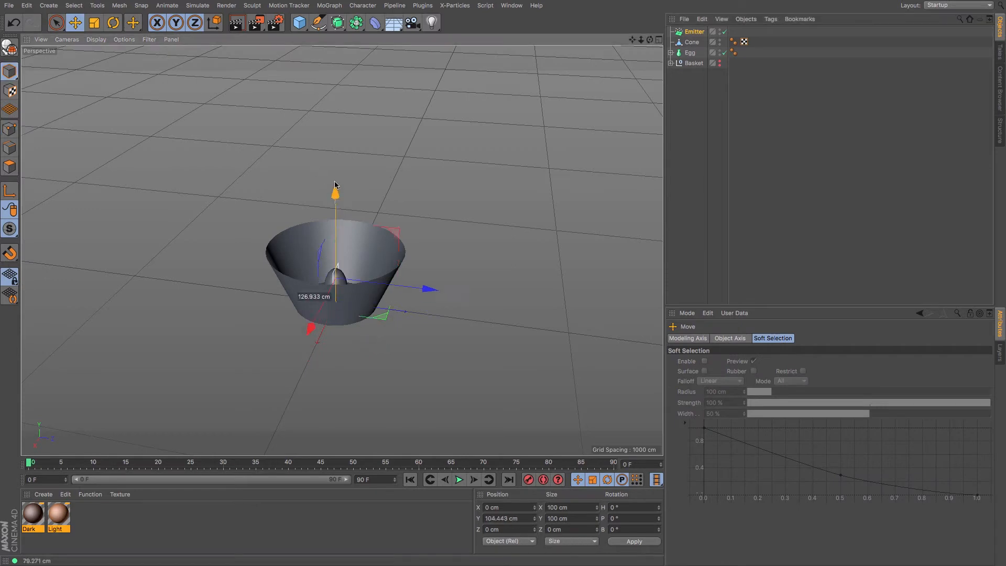
left_click_drag(335, 215, 335, 4)
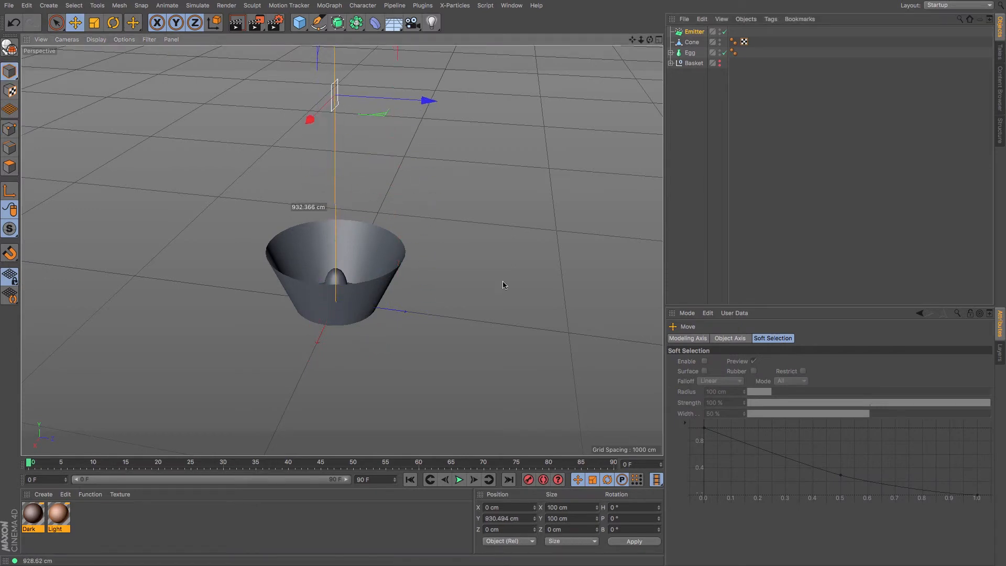
left_click(112, 24)
left_click_drag(391, 98, 394, 181)
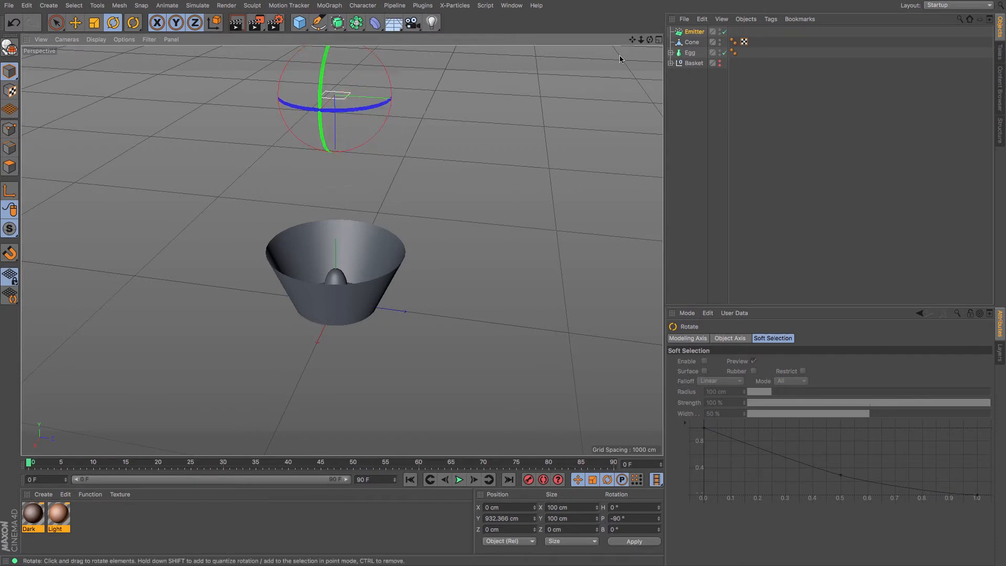
- Scale the Emitter up uniformly to about 324 cm by 324 cm
left_click(94, 22)
left_click_drag(298, 136, 257, 195)
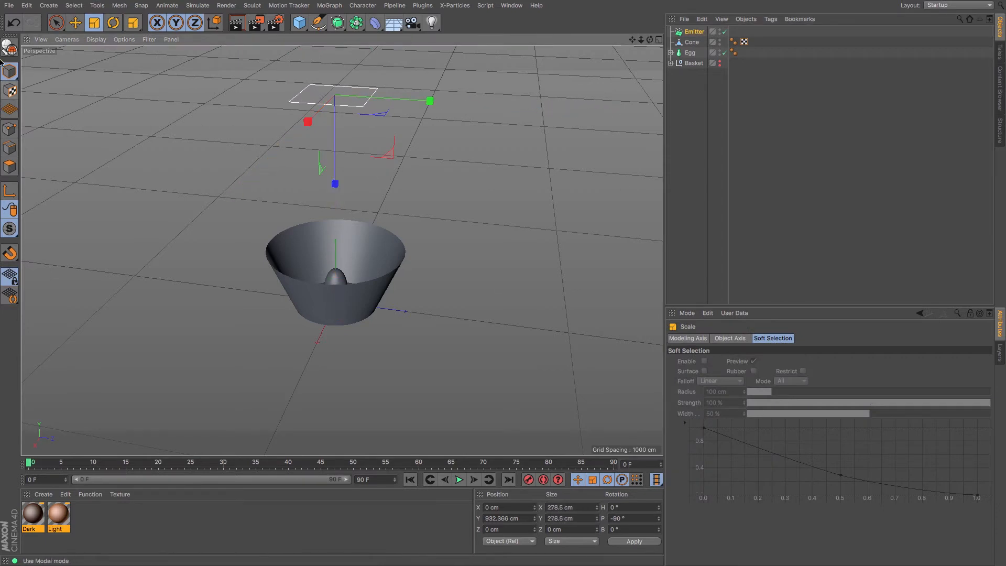
left_click_drag(178, 192, 265, 194)
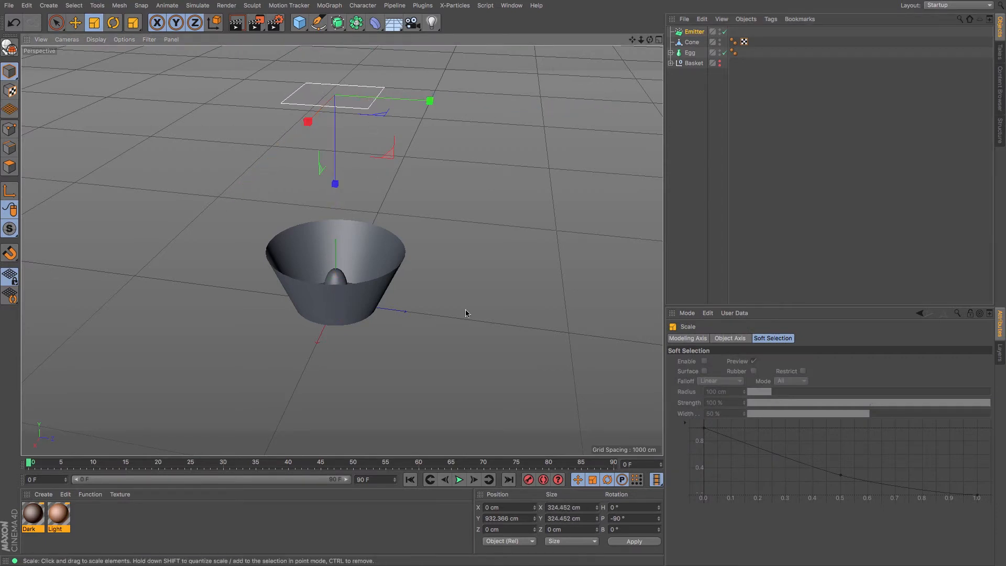
- Make the Egg a child of the Emitter and enable Show Objects in the Emitter's particle settings
left_click(689, 54)
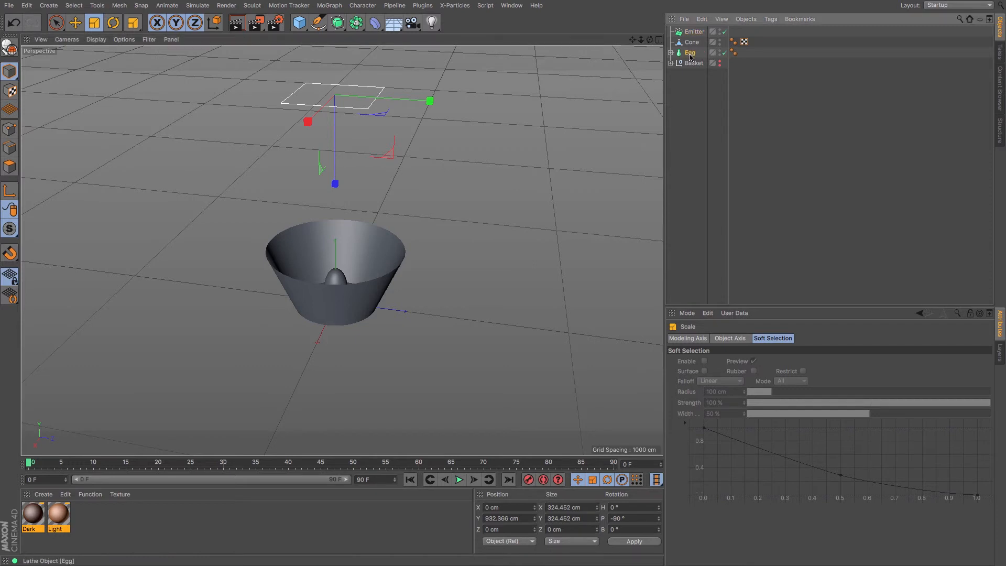
left_click_drag(691, 46, 691, 33)
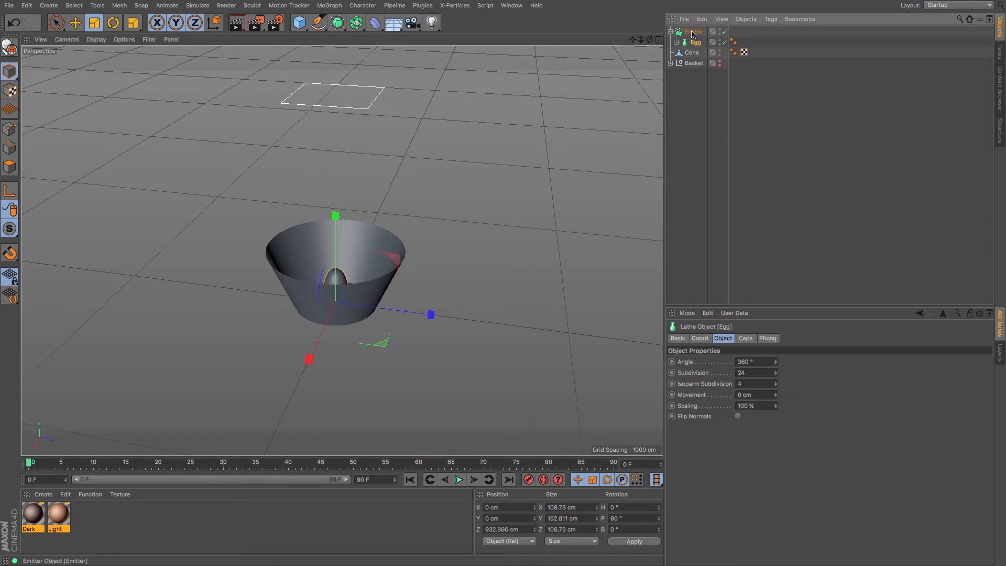
left_click(692, 32)
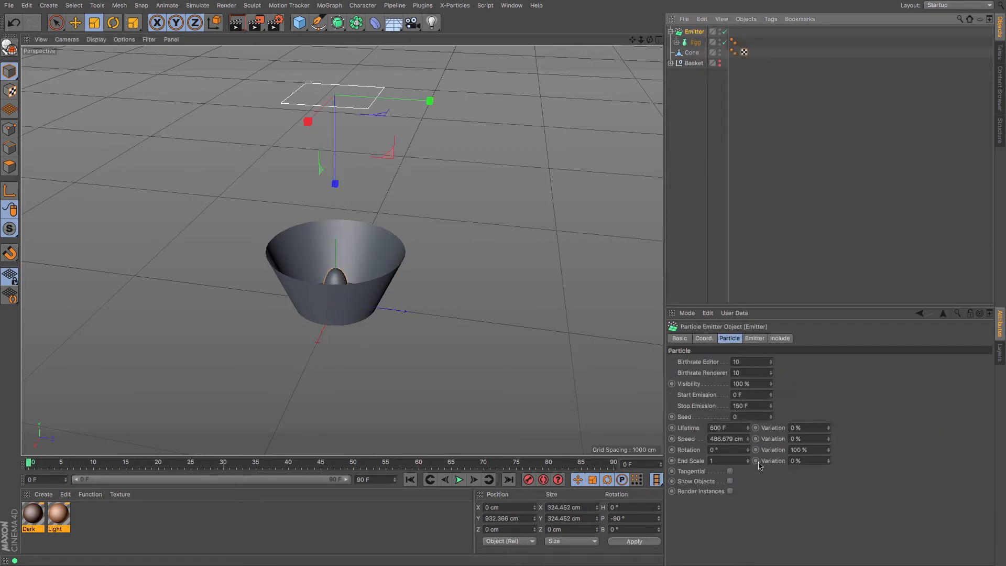
left_click(730, 482)
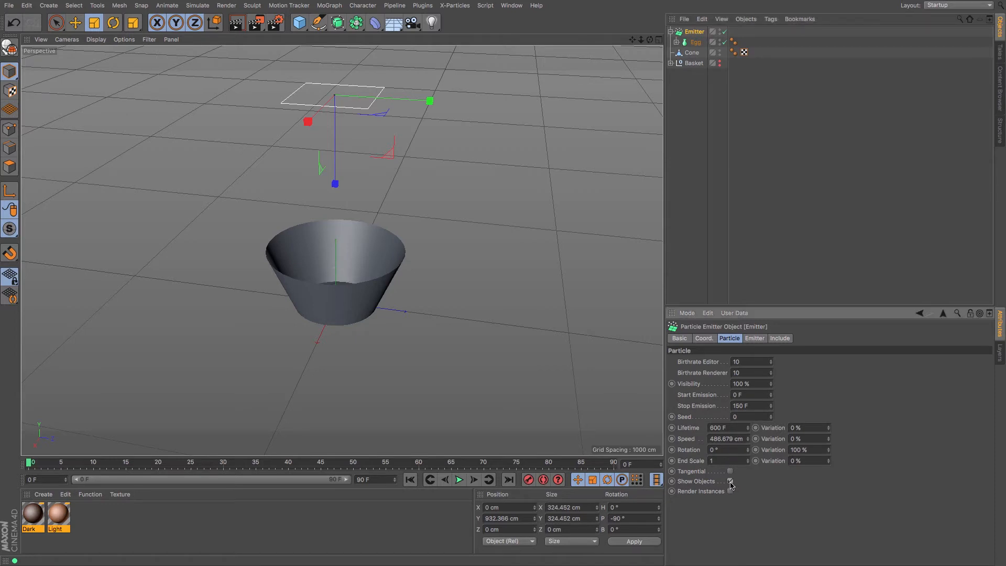
- Play the animation to check how the Emitter drops the eggs through the Cone
left_click(459, 480)
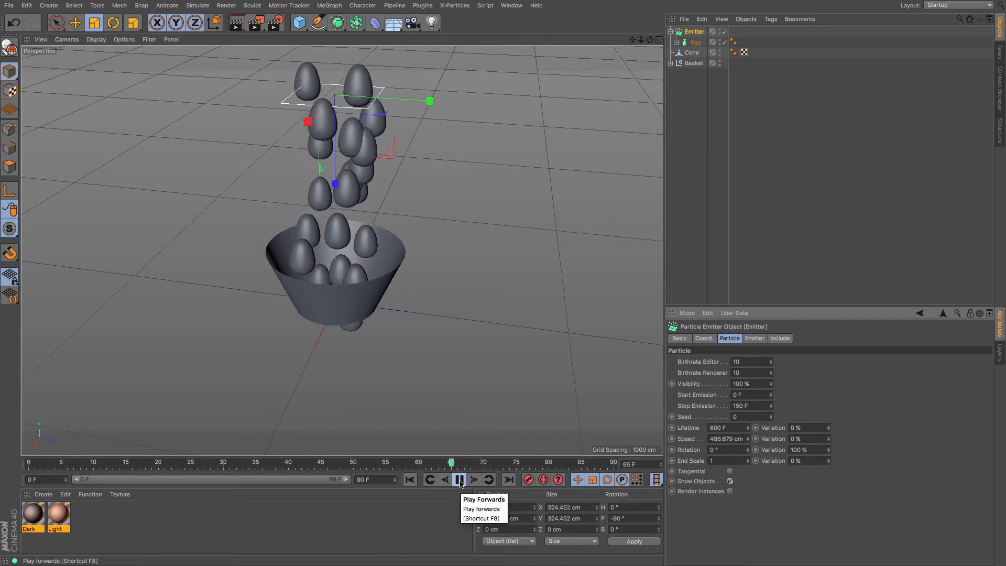
left_click(459, 479)
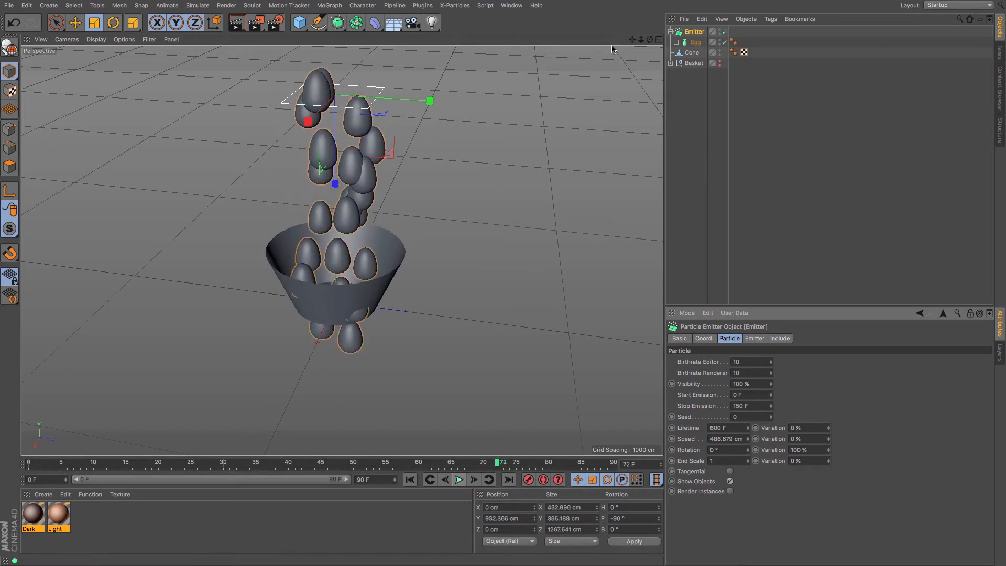
mouse_move(631, 39)
left_mouse_down()
mouse_move(632, 66)
mouse_move(631, 42)
mouse_move(622, 43)
left_mouse_up()
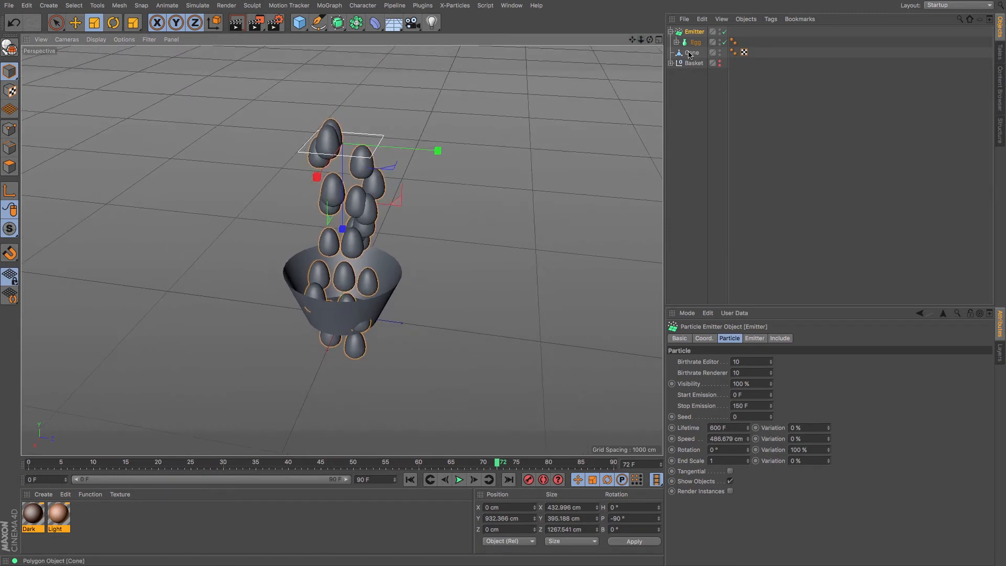
- Add a Collider Body simulation tag to the Cone
left_click(691, 53)
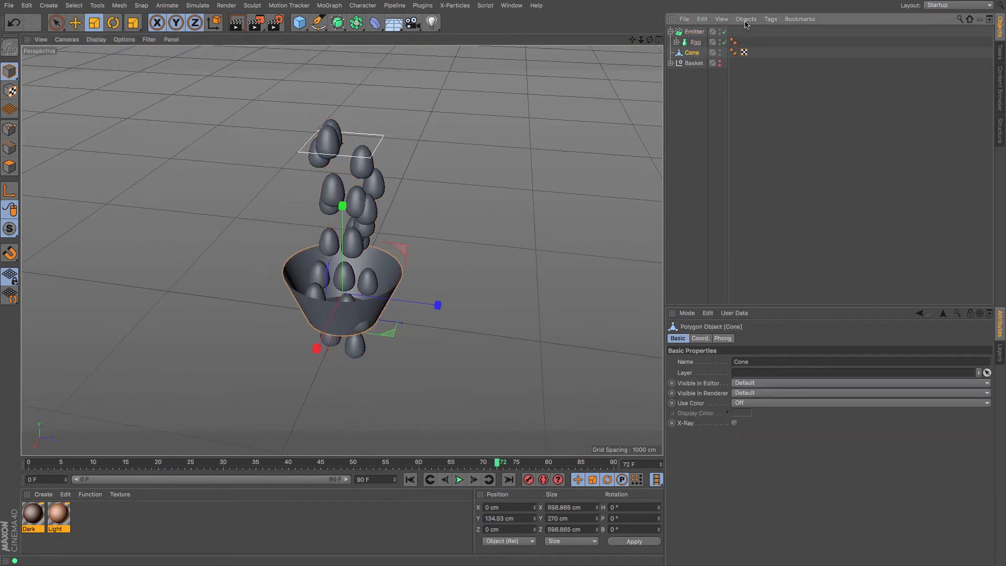
left_click(770, 19)
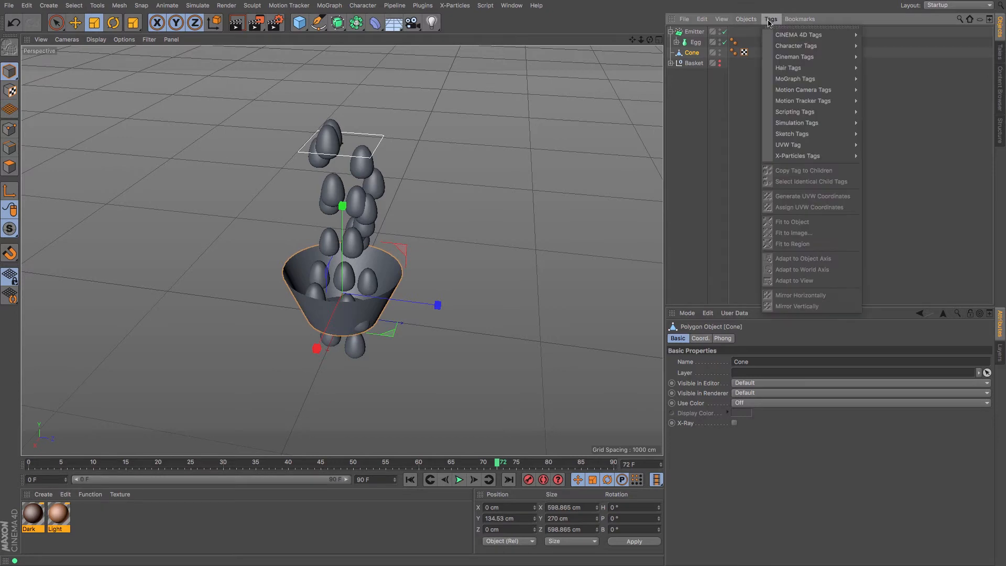
mouse_move(848, 126)
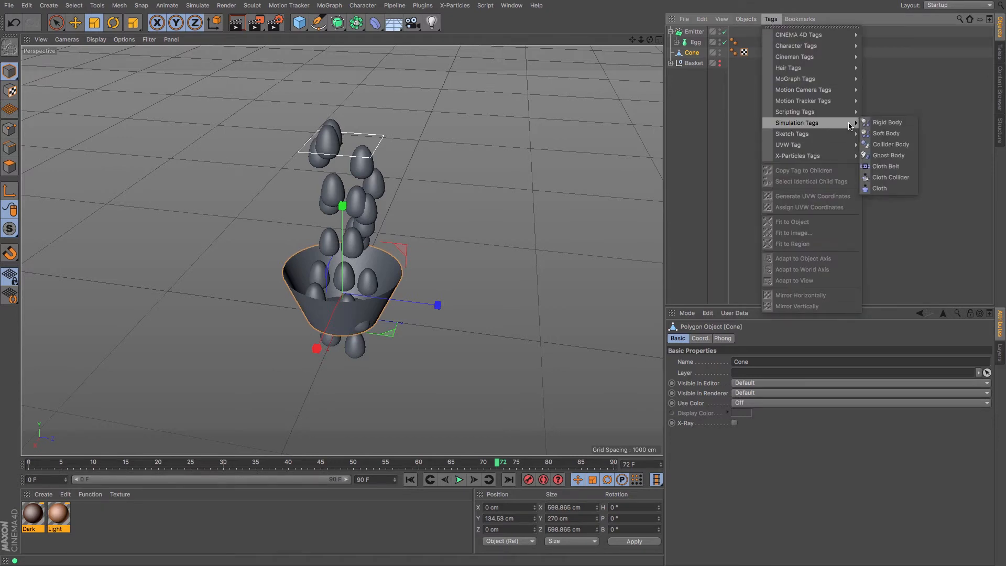
left_click(888, 146)
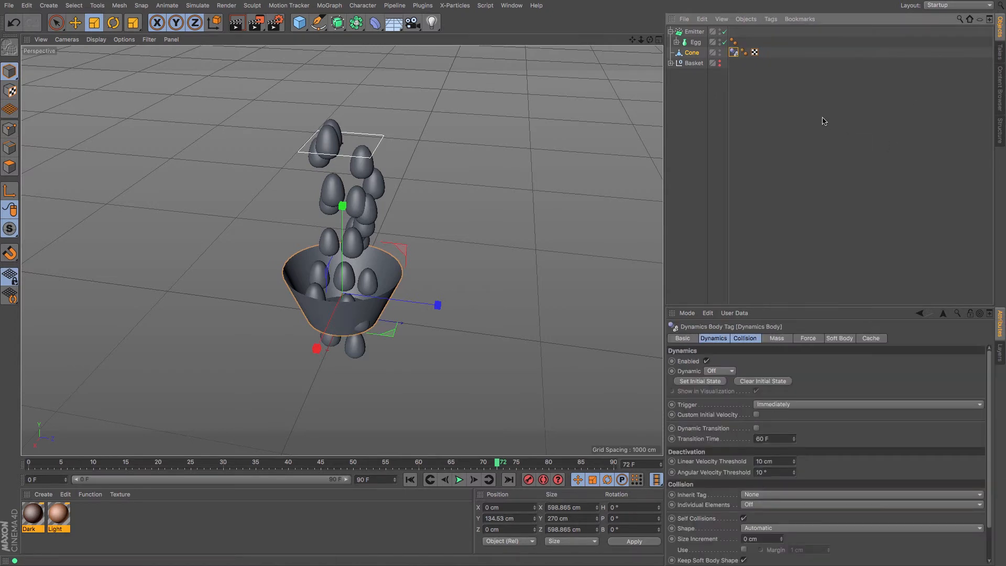
- Add a Rigid Body simulation tag to the Egg inside the Emitter
left_click(676, 42)
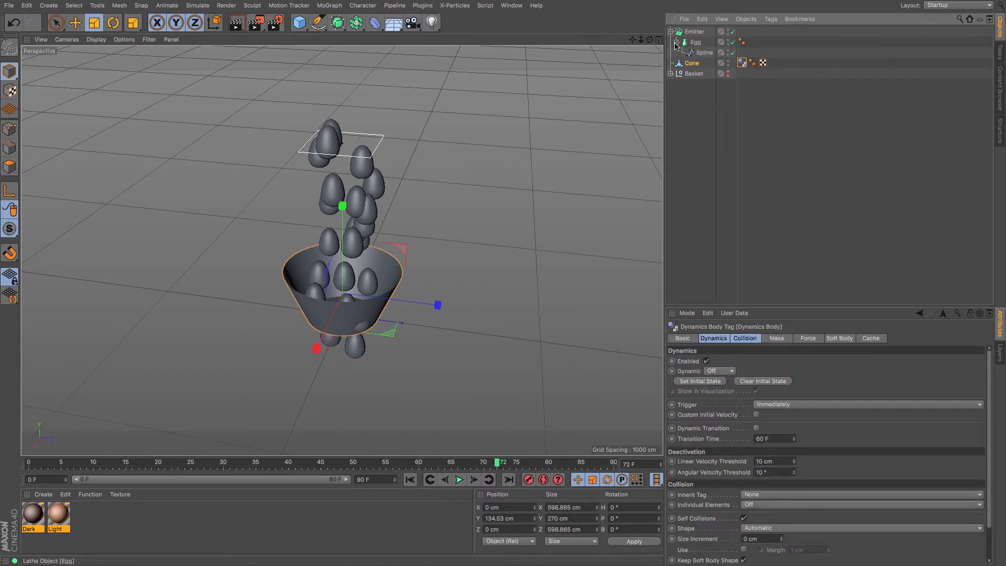
left_click(676, 42)
left_click(695, 42)
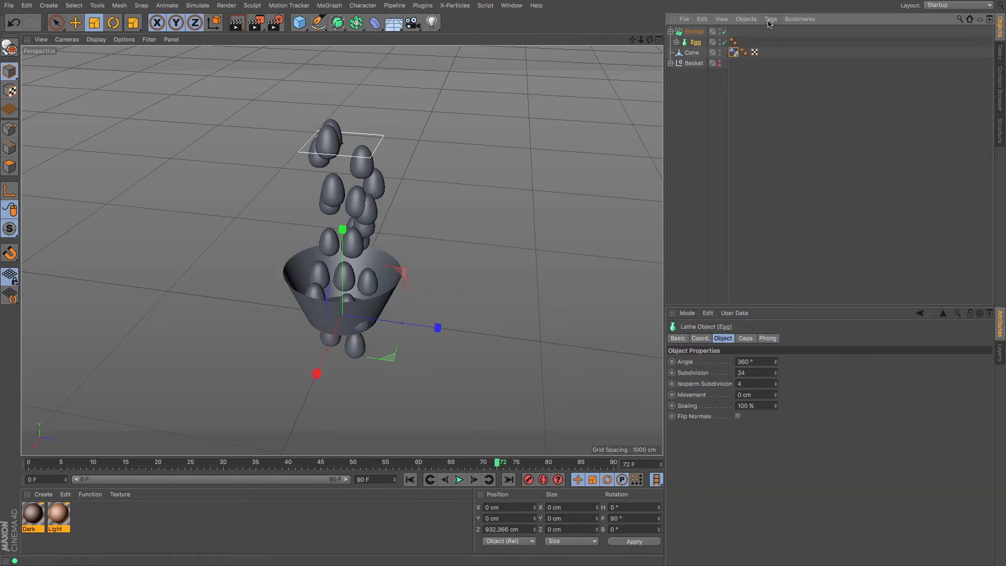
left_click(770, 19)
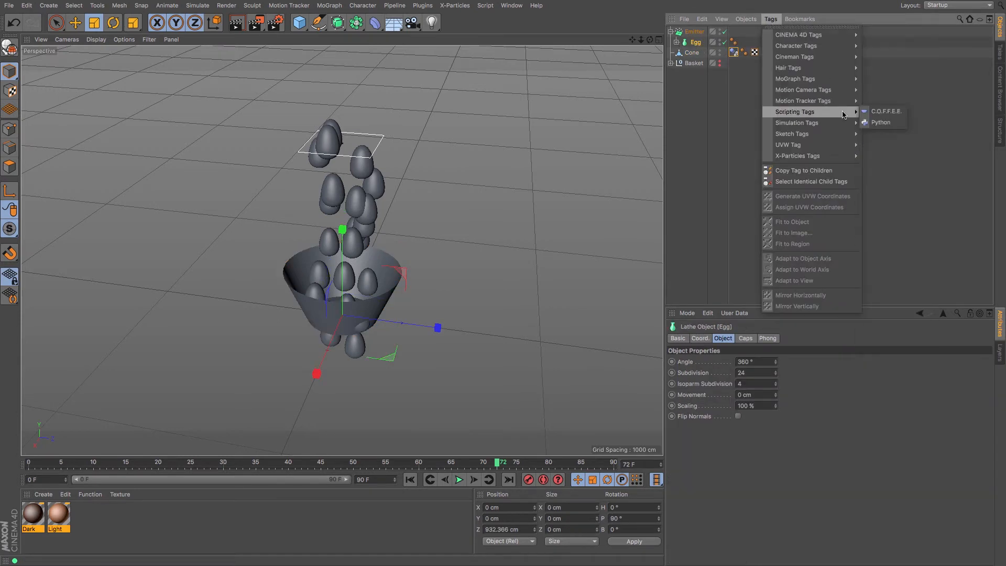
mouse_move(845, 122)
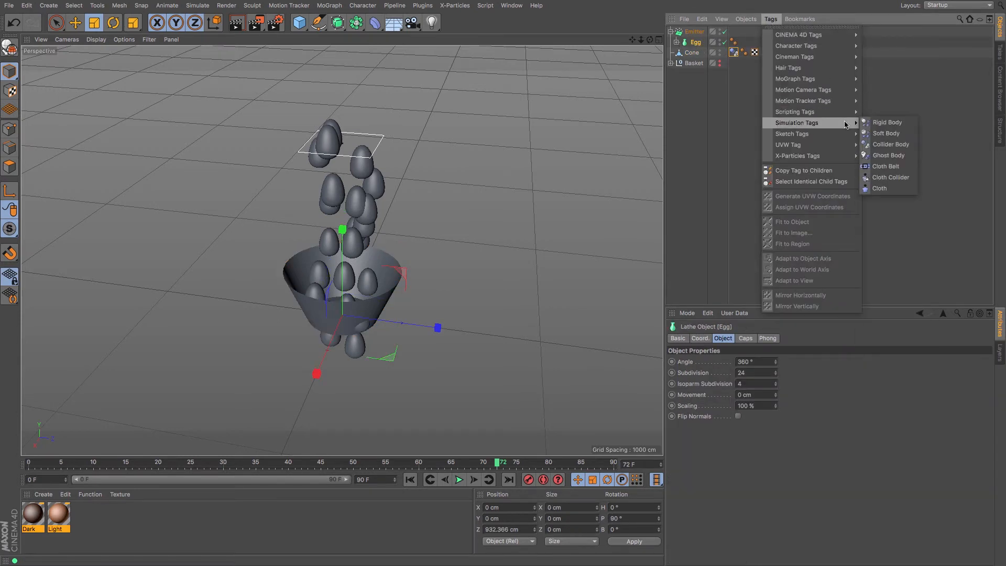
left_click(885, 123)
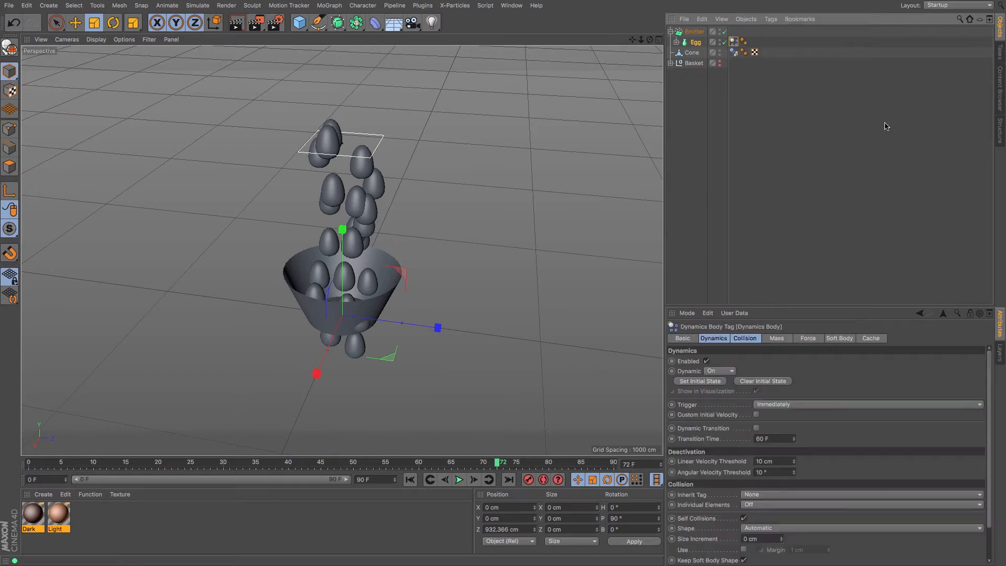
- Play the simulation from the first frame to check how the eggs collide with the Cone
left_click(412, 481)
left_click(459, 480)
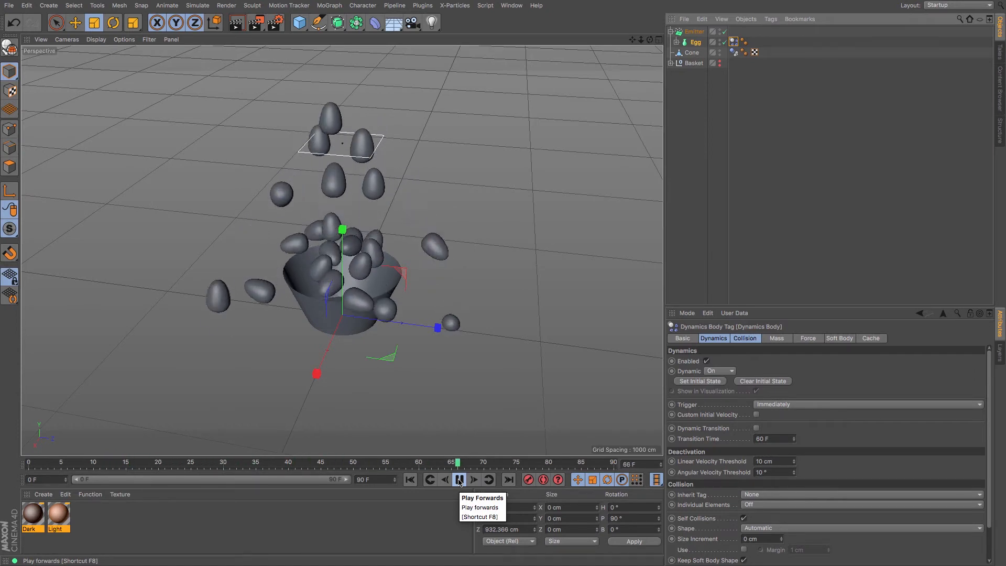
left_click(459, 479)
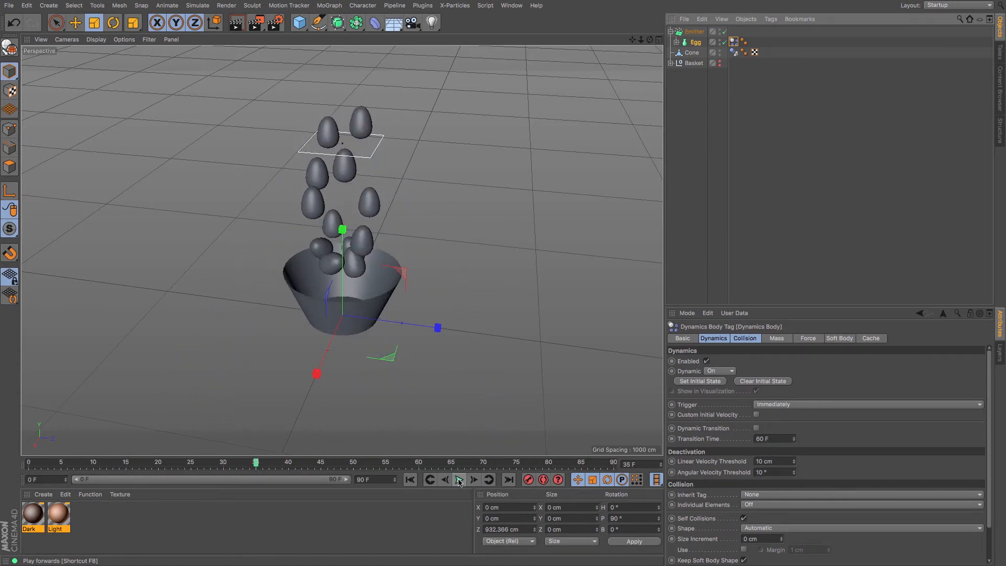
- Set the collision Shape of the Cone's dynamics tag to Static Mesh and replay the simulation from the first frame
left_click(733, 52)
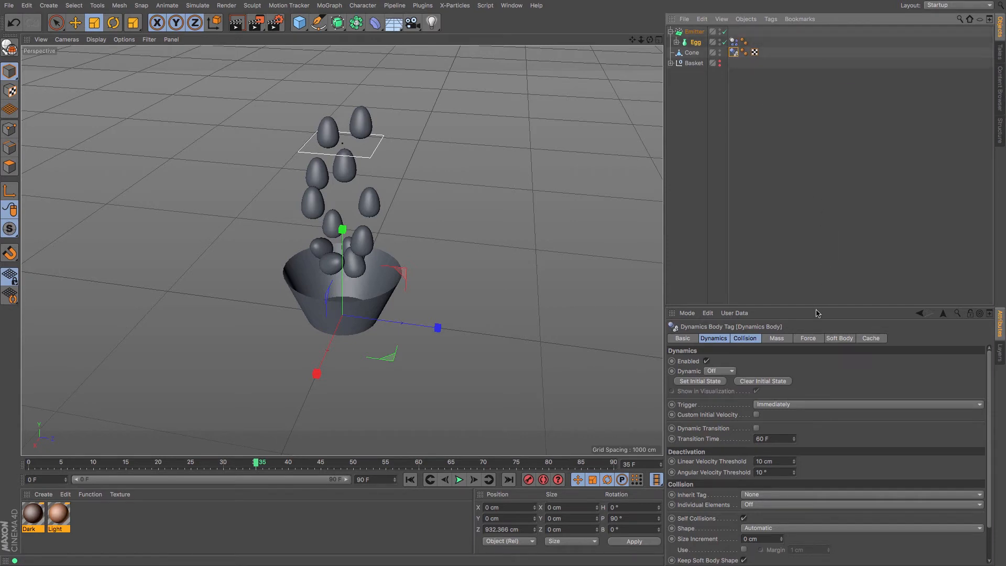
left_click_drag(817, 307, 817, 205)
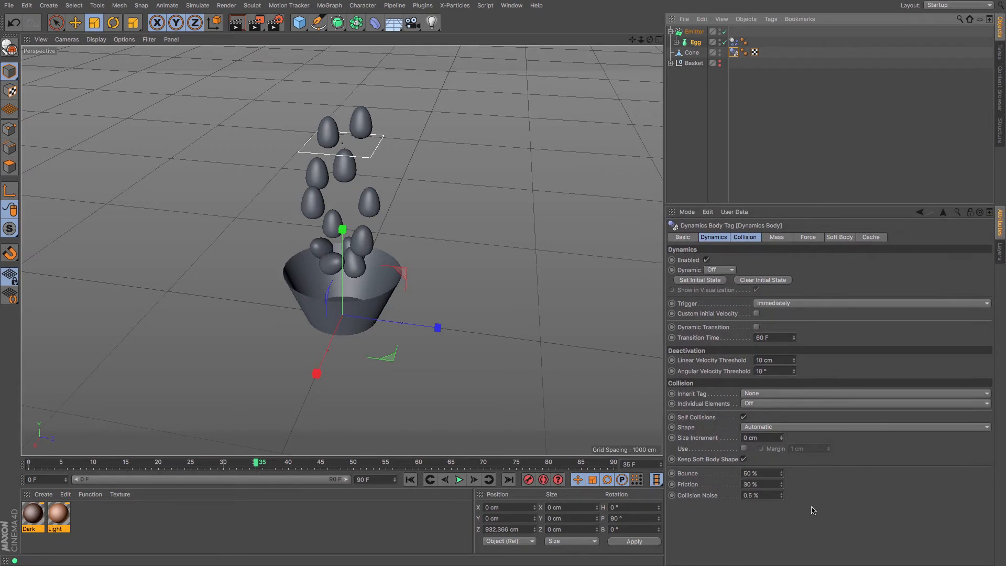
left_click(814, 426)
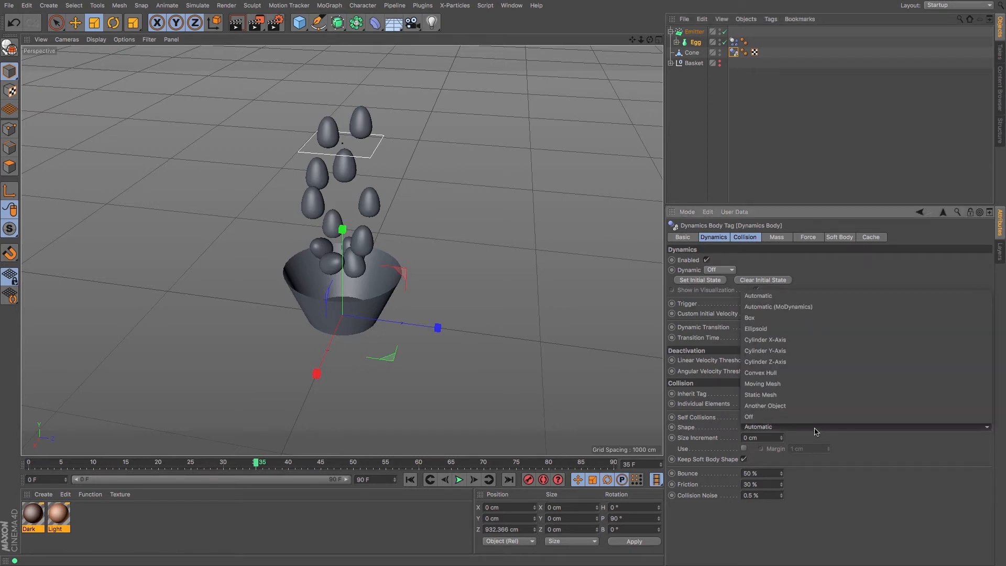
left_click(801, 397)
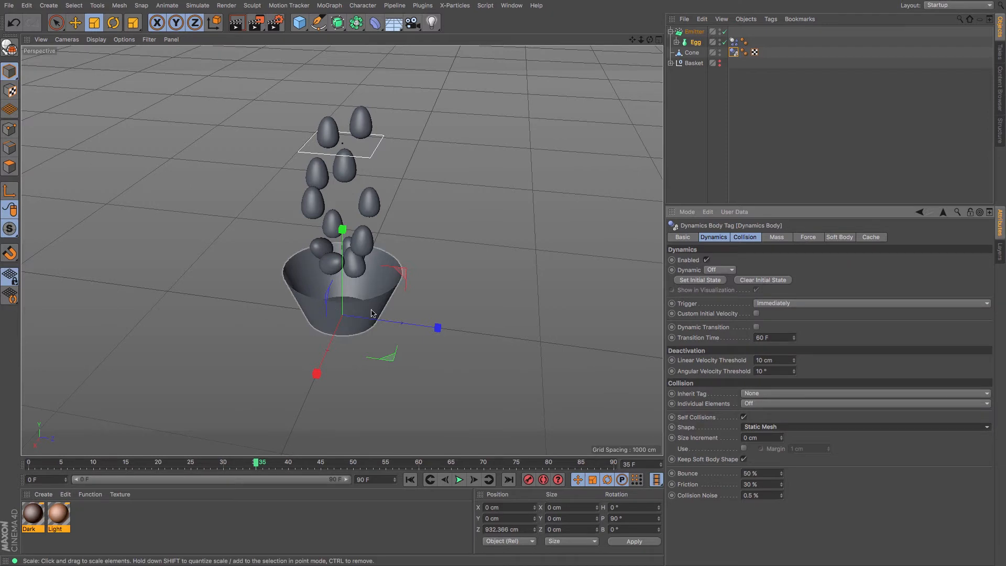
left_click(410, 479)
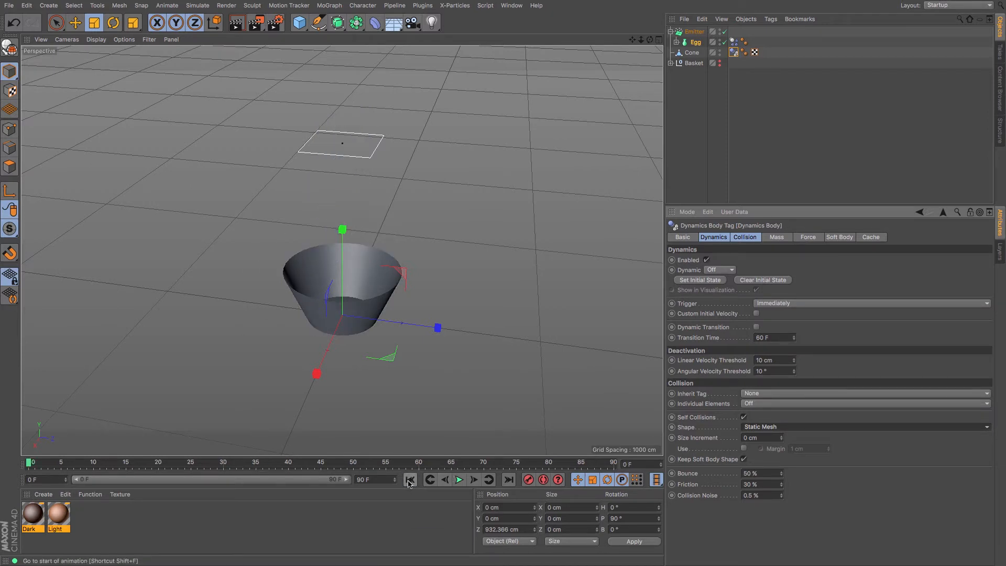
left_click(460, 480)
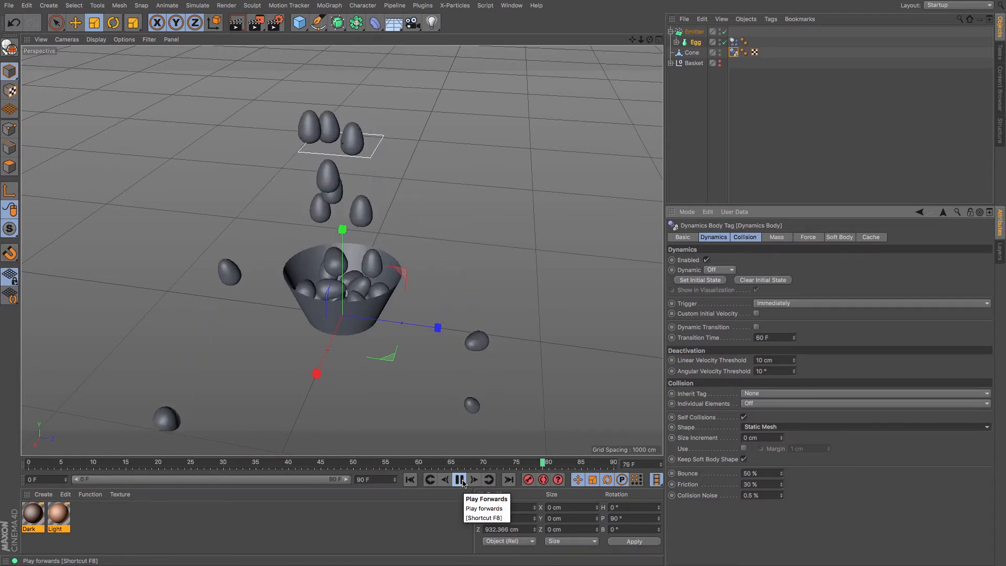
- Stop the playback, hide the Cone in the viewport and make the Basket visible instead
left_click(461, 480)
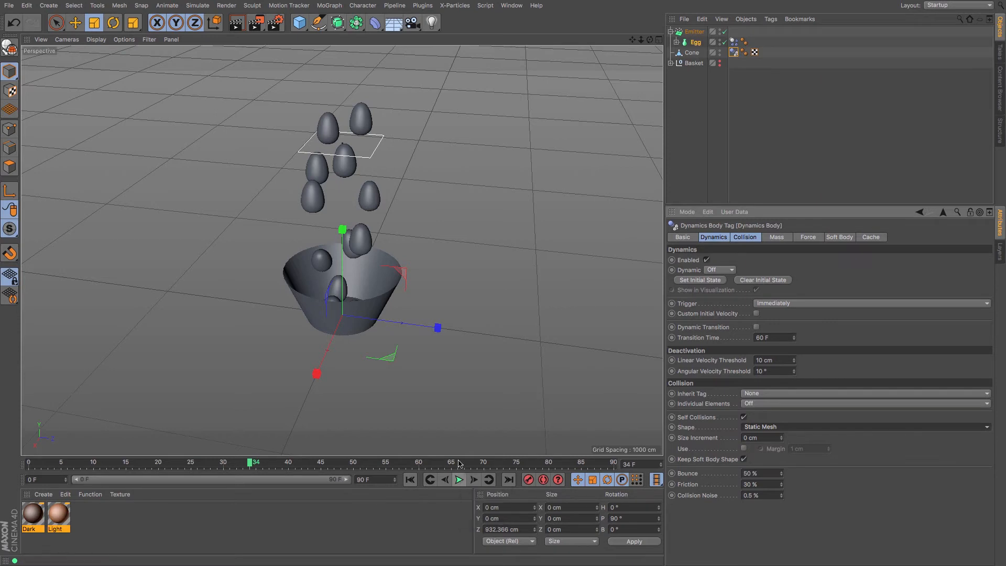
left_click_drag(458, 456, 460, 447)
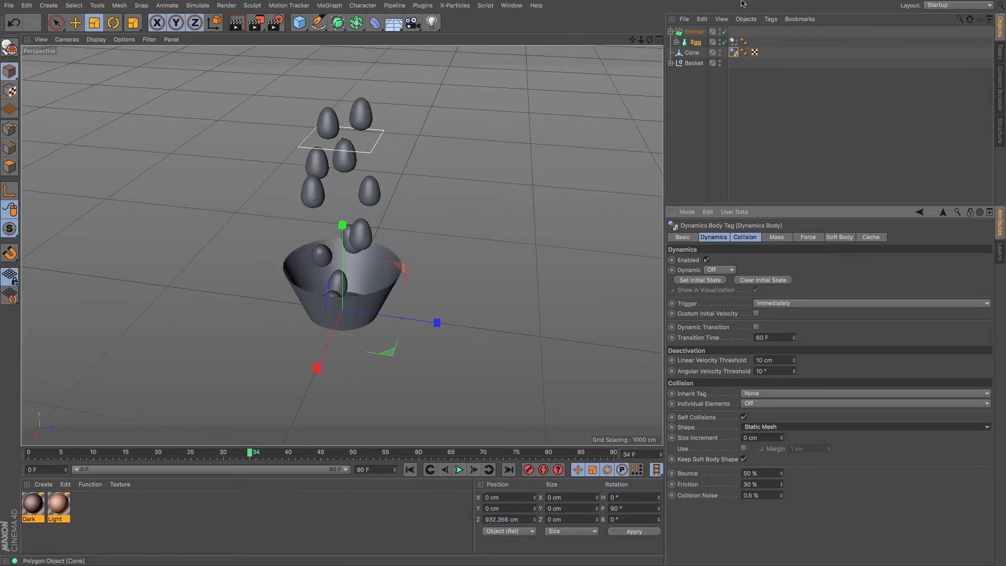
left_click(719, 51)
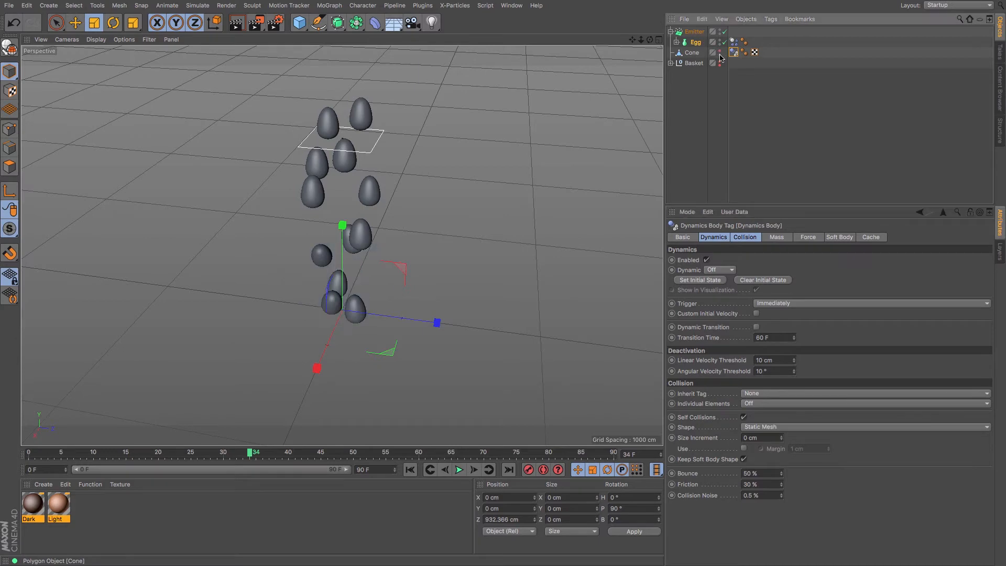
left_click(720, 62)
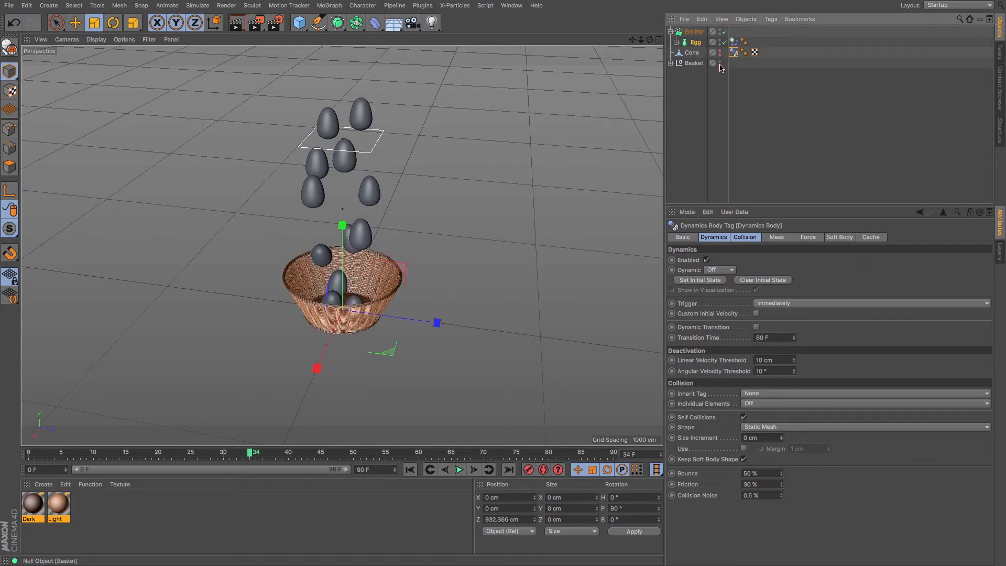
- Play the simulation from the first frame to check how the eggs drop into the visible basket
left_click_drag(641, 40, 646, 272)
left_click(410, 469)
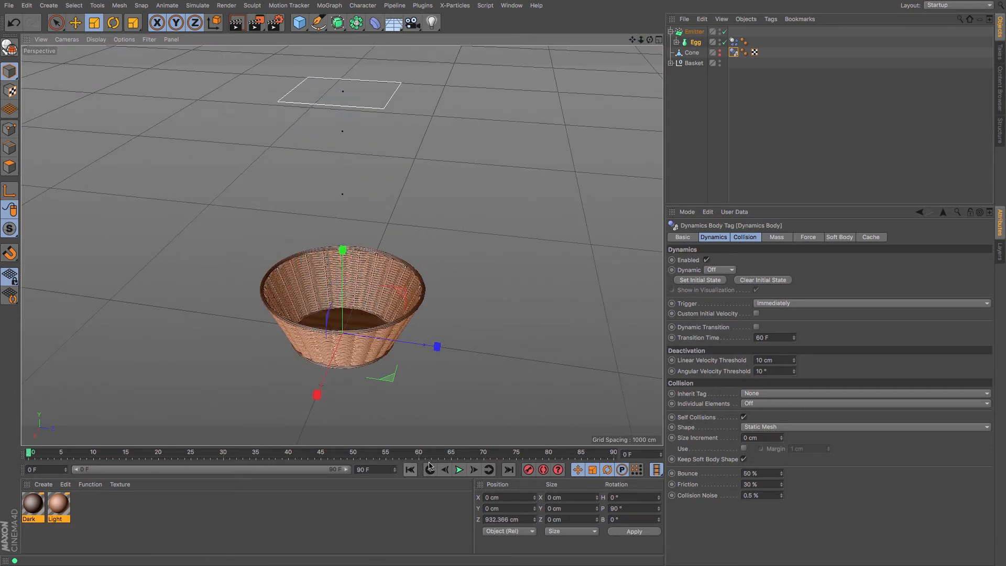
left_click(459, 470)
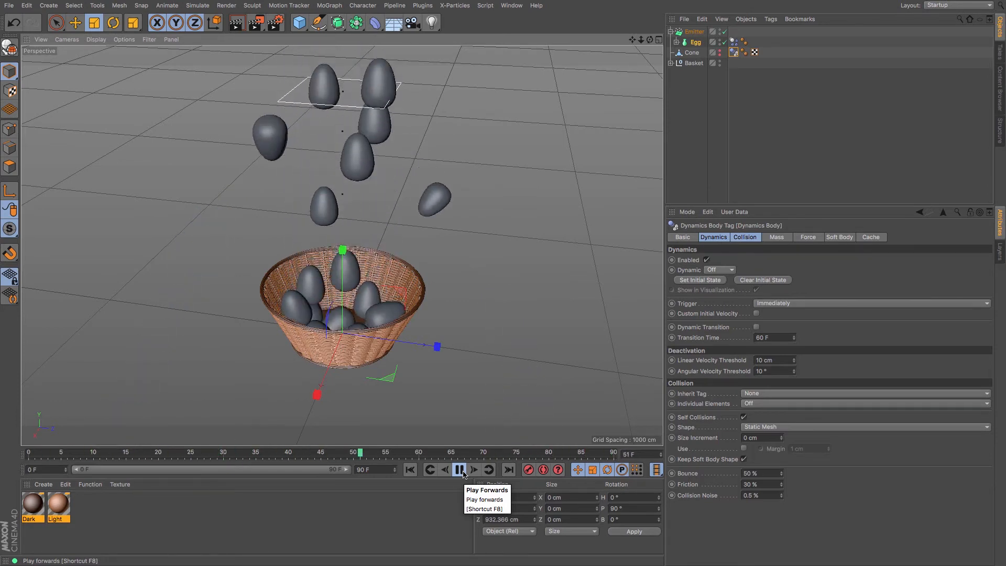
left_click(460, 469)
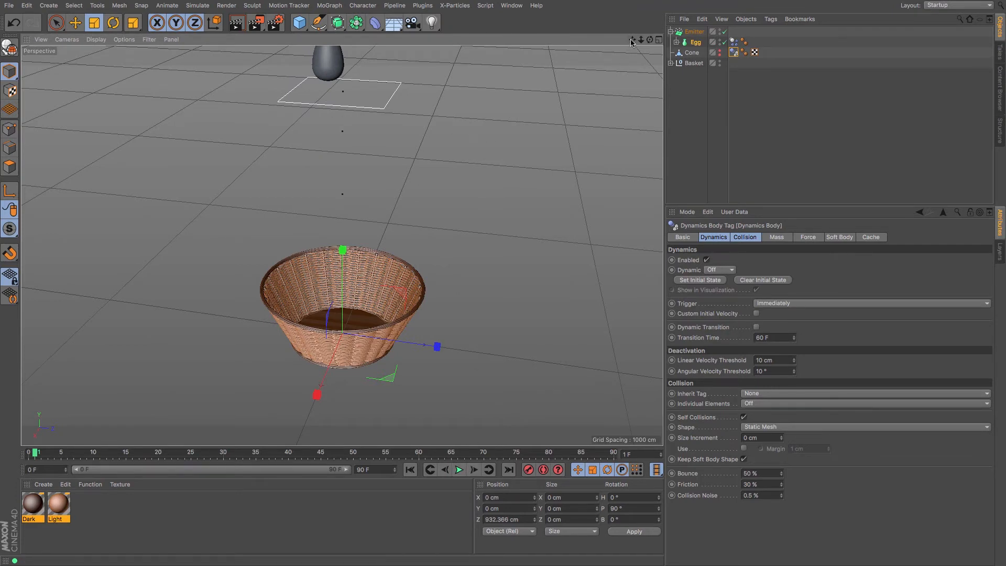
- Create a new material for the eggs and load a Gradient shader as its Color texture
left_click_drag(632, 40, 634, 50)
left_click(695, 42)
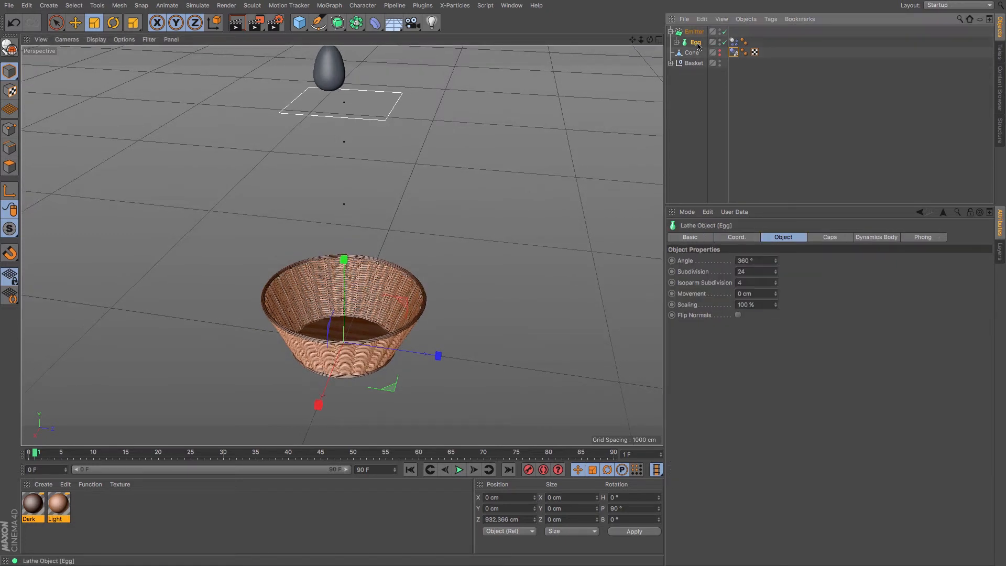
double_click(81, 510)
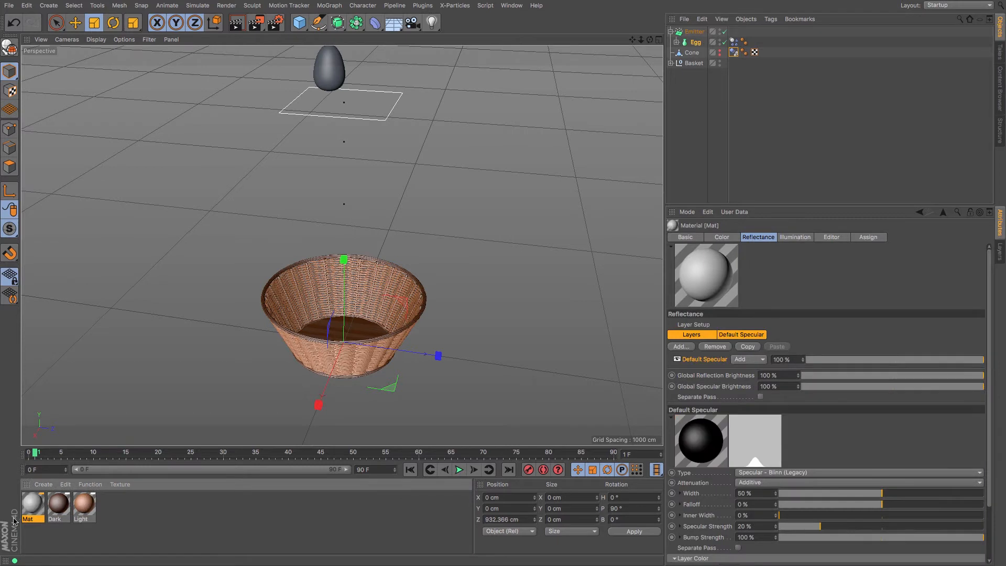
double_click(34, 504)
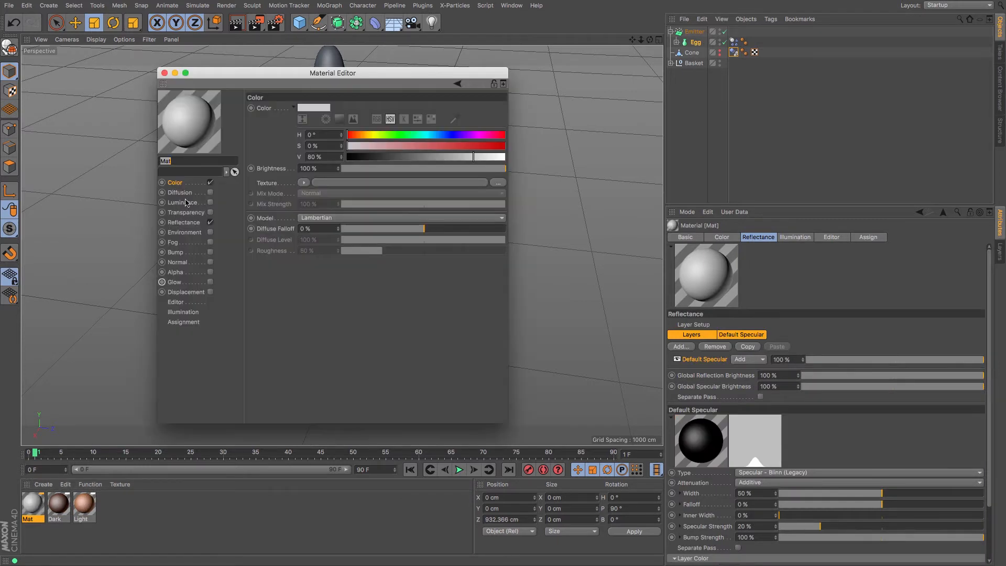
left_click(175, 184)
left_click(302, 183)
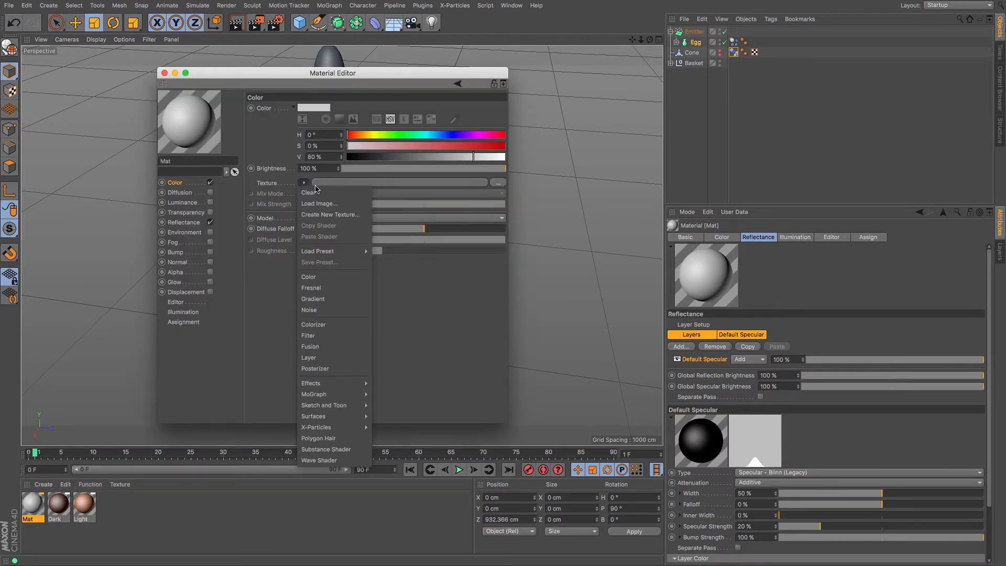
left_click(330, 300)
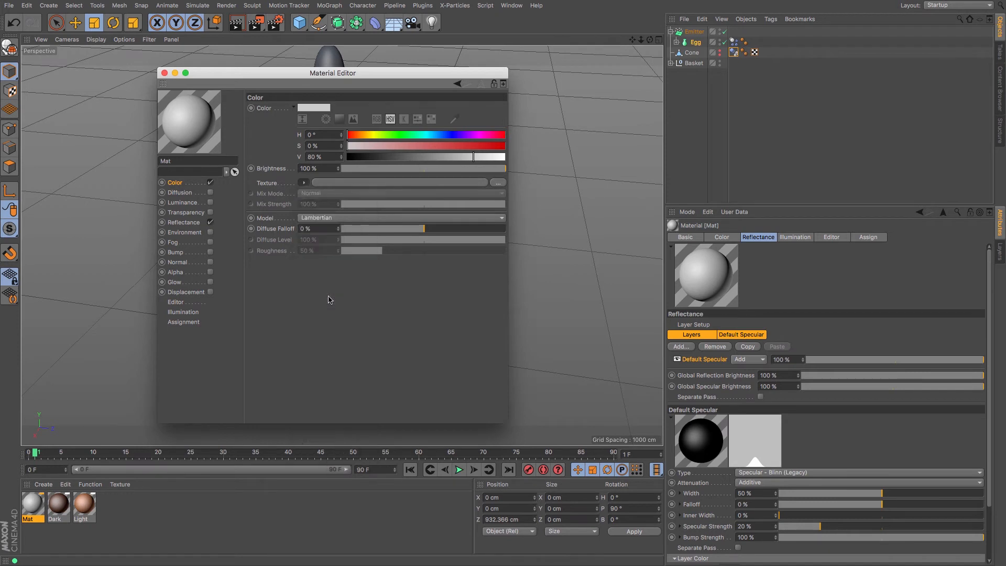
- Set the Gradient shader's Type to 2D - V
left_click_drag(238, 77, 406, 156)
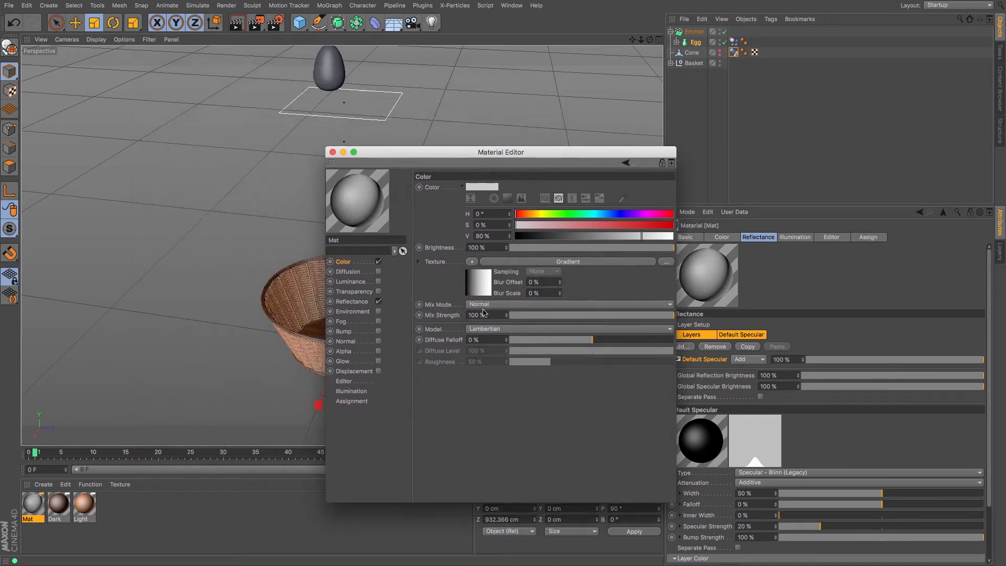
left_click(477, 280)
left_click(478, 277)
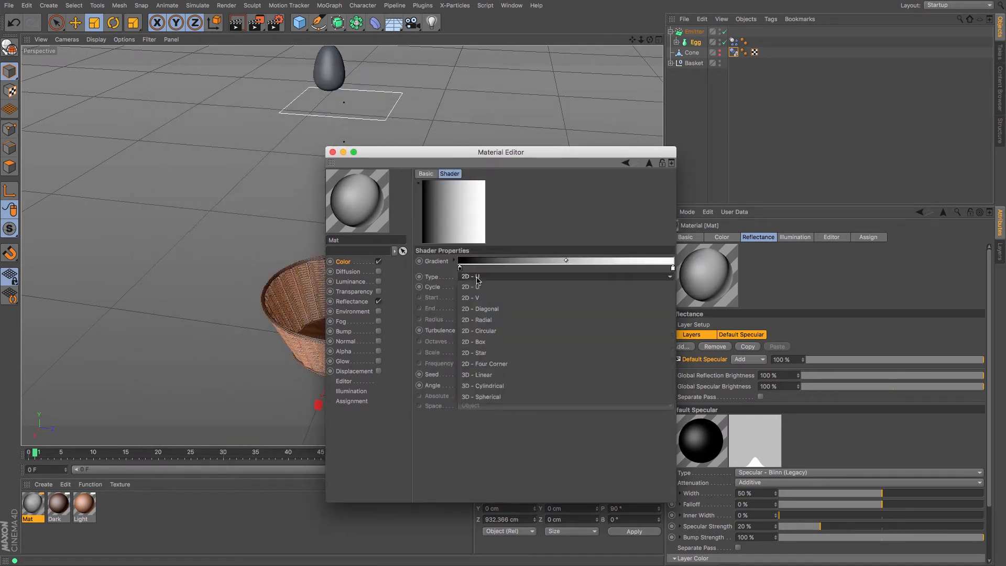
left_click(479, 297)
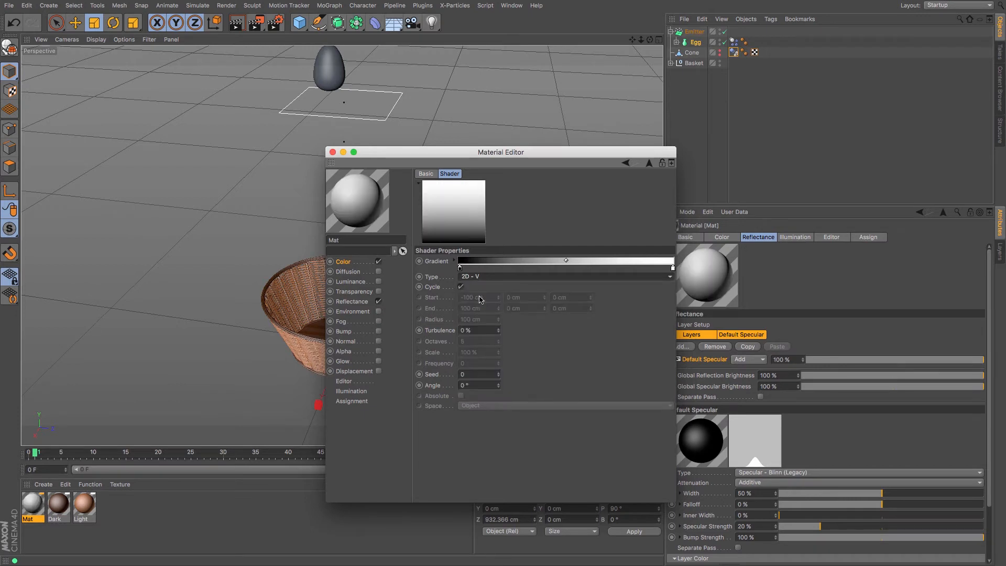
- Try to recolor the gradient's black knot by choosing only a cyan hue
double_click(460, 269)
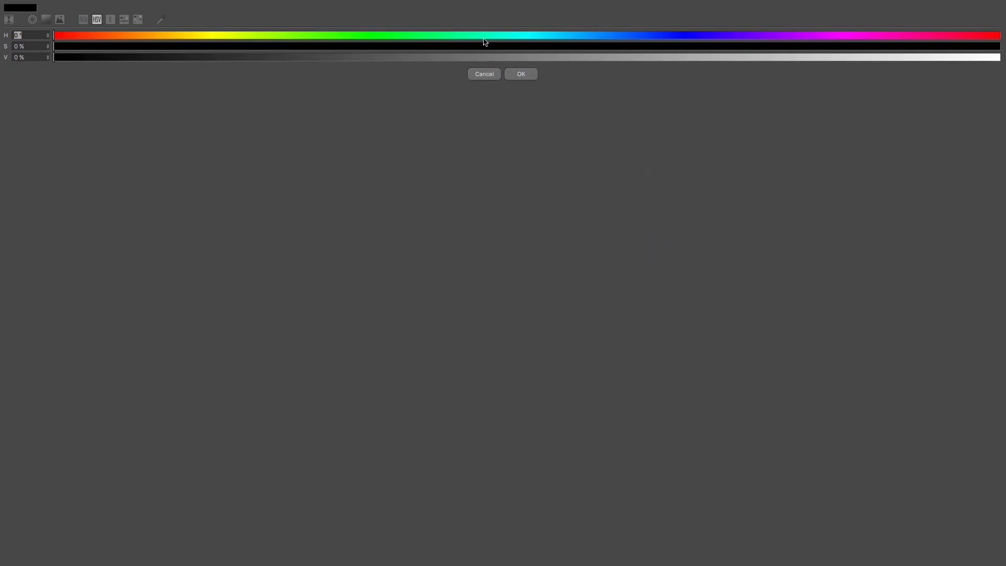
left_click(535, 35)
left_click(522, 74)
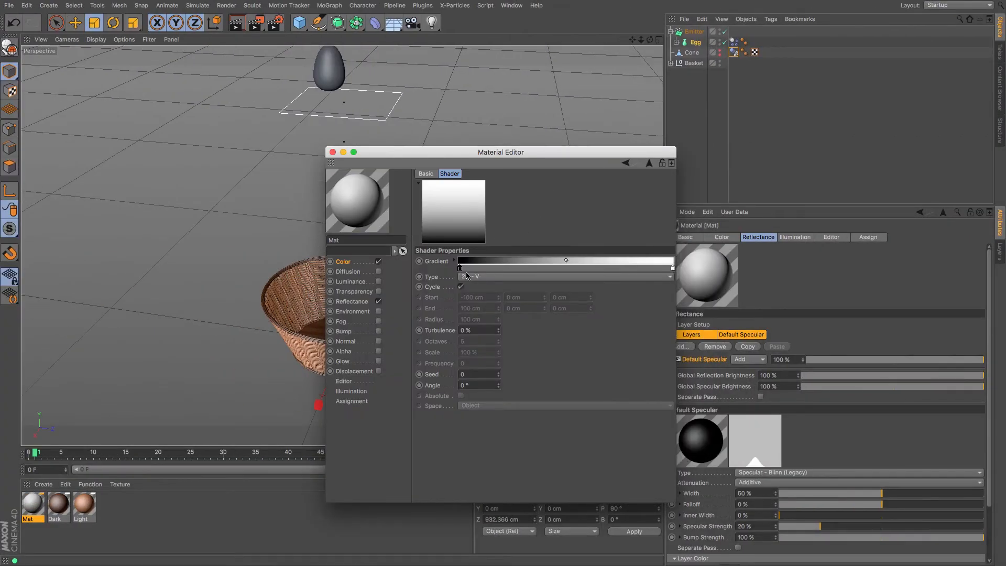
- Set the gradient's black knot to cyan with H 178°, S 100% and V 100%
double_click(460, 269)
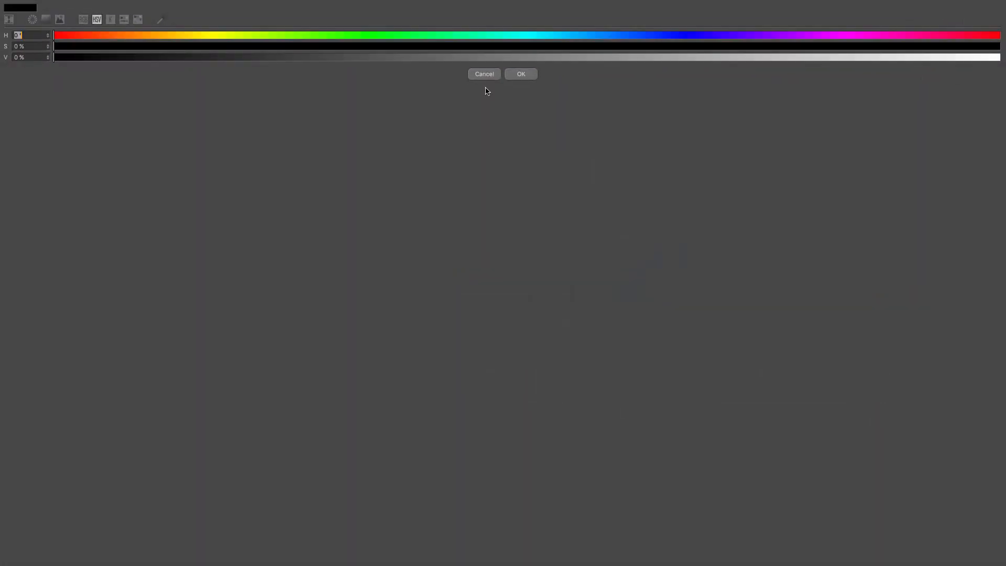
left_click(522, 36)
left_click_drag(580, 47, 1005, 57)
left_click_drag(909, 47, 1000, 50)
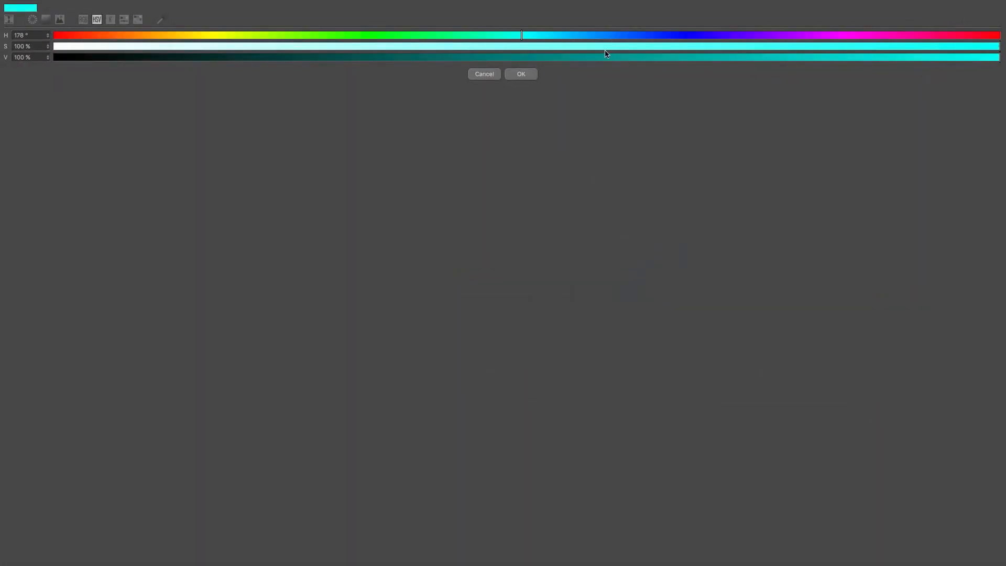
left_click(521, 74)
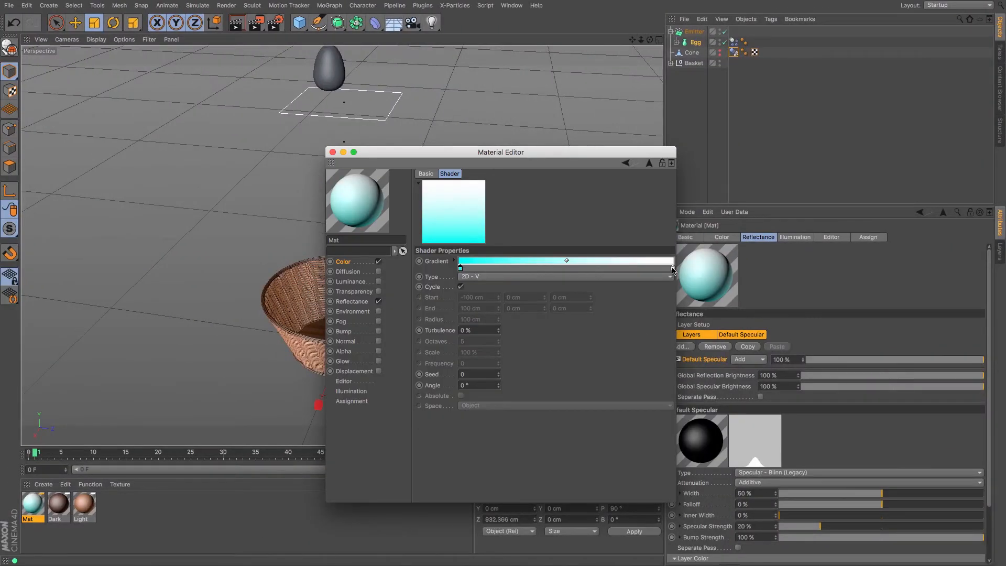
- Remove the gradient's white knot and duplicate the cyan knot to the opposite end
left_click_drag(673, 268, 673, 285)
left_click(460, 269)
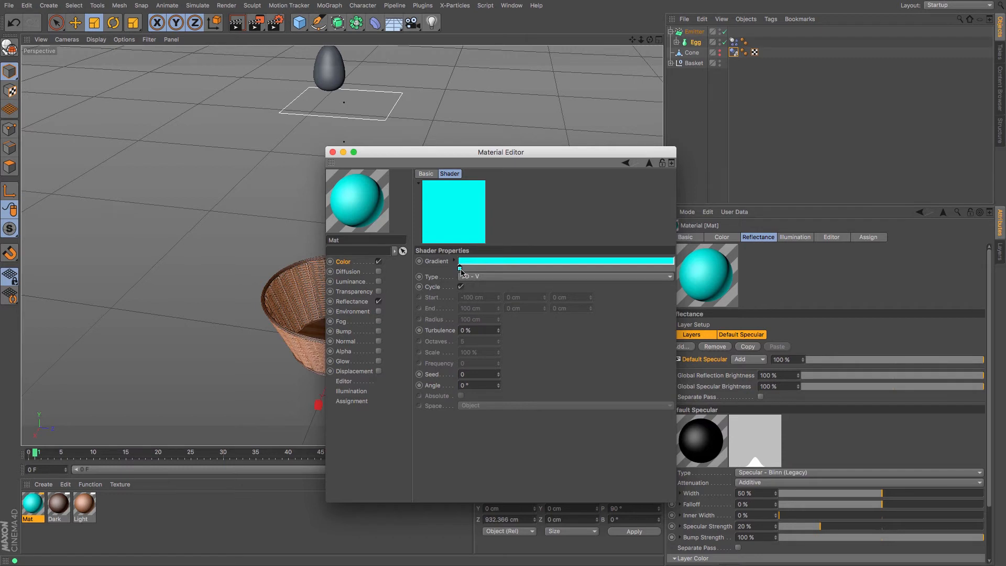
left_click_drag(461, 272, 674, 270, "ctrl")
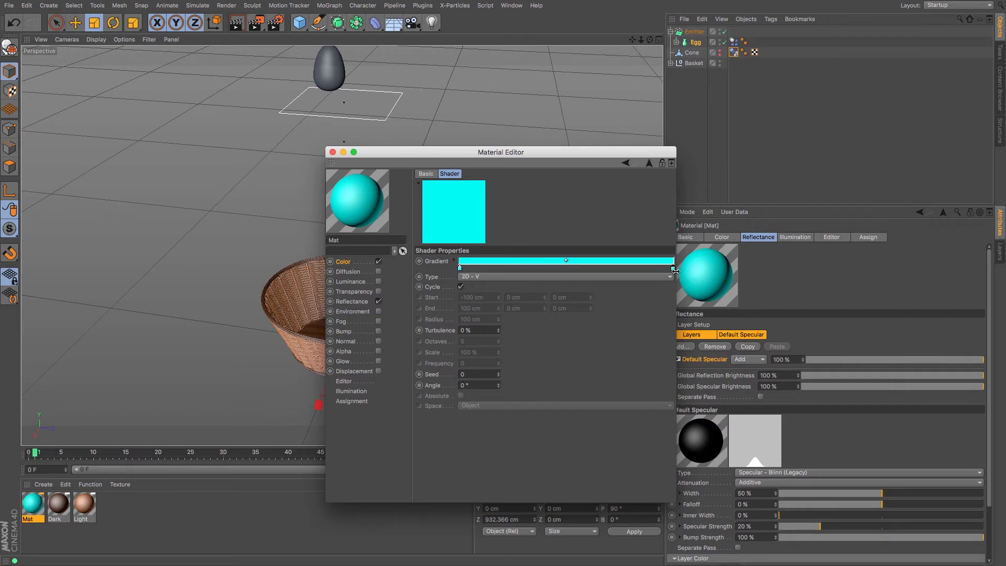
- Add an orange-red gradient knot near the starting end with H 9°, S 71% and V 100%
double_click(460, 268)
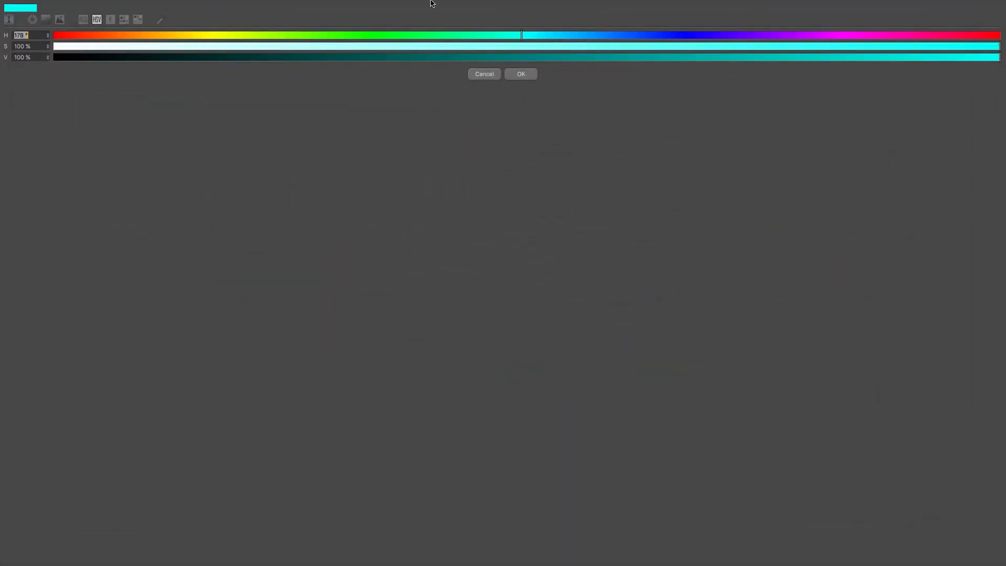
left_click(77, 35)
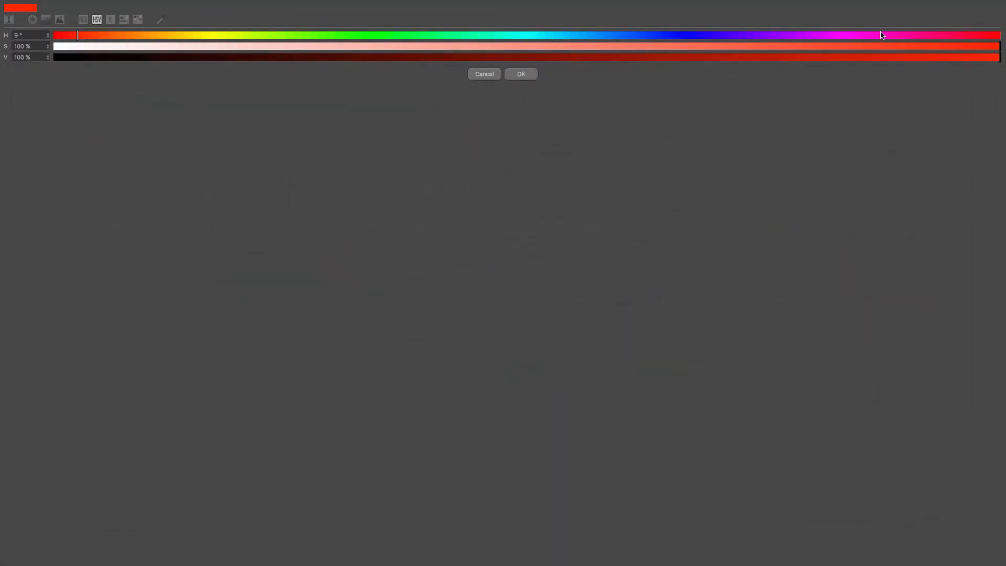
left_click_drag(927, 46, 726, 47)
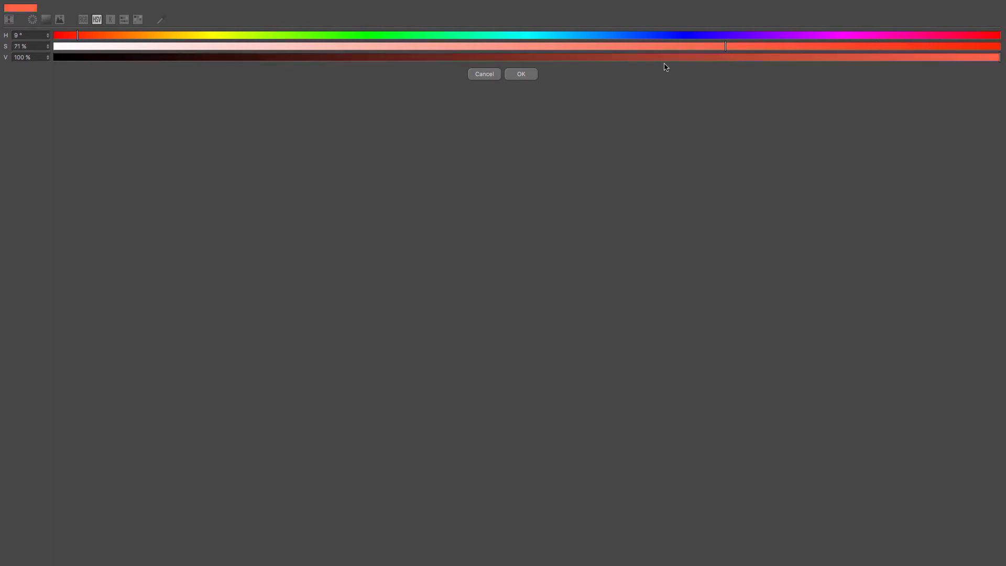
left_click(513, 77)
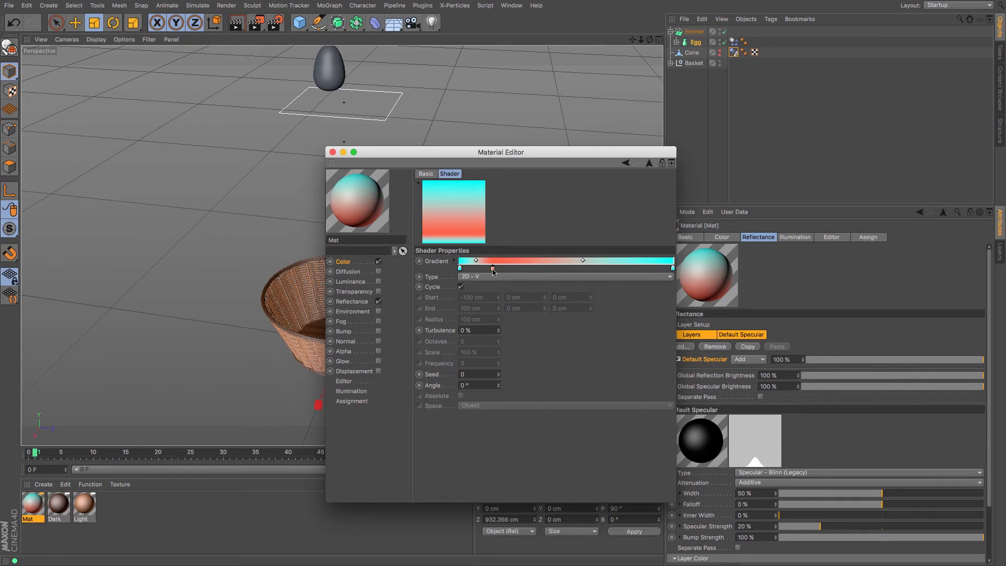
- Place three more orange-red knots along the gradient, keeping cyan only at its two ends
left_click(528, 268)
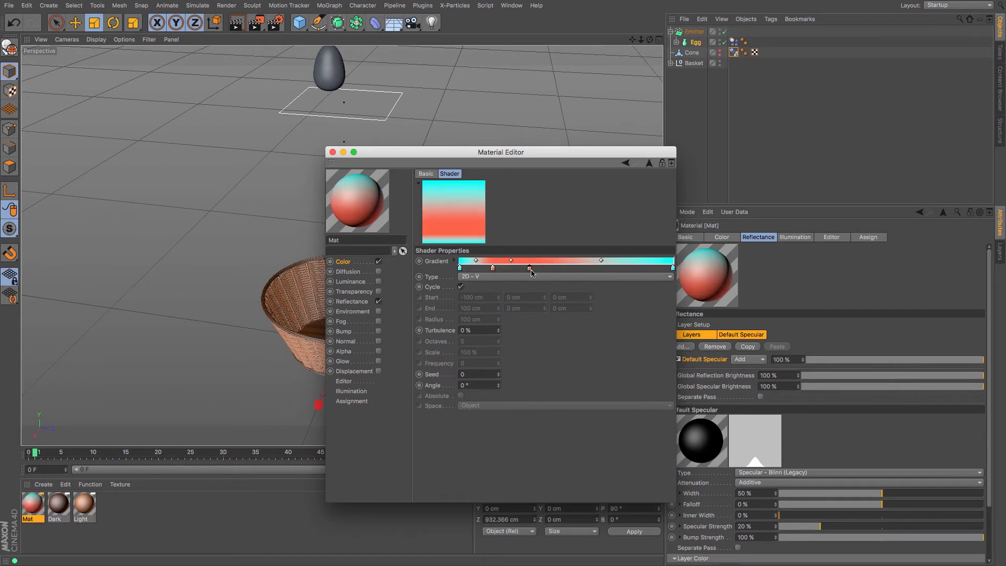
left_click(645, 268)
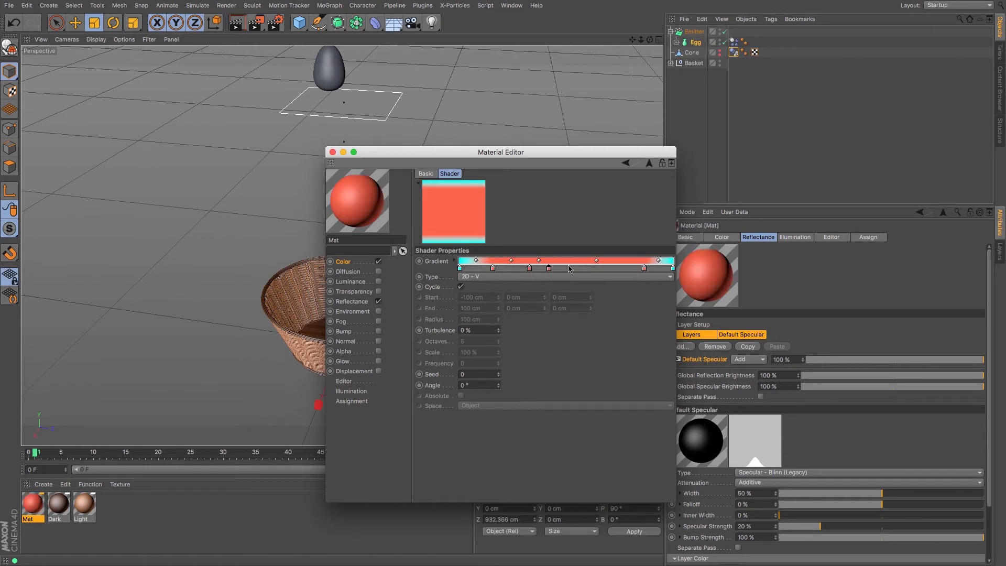
left_click(615, 268)
- Shift the gradient's interpolation midpoints against the orange-red knots to sharpen the edges of the cyan bands
left_click_drag(658, 261, 642, 263)
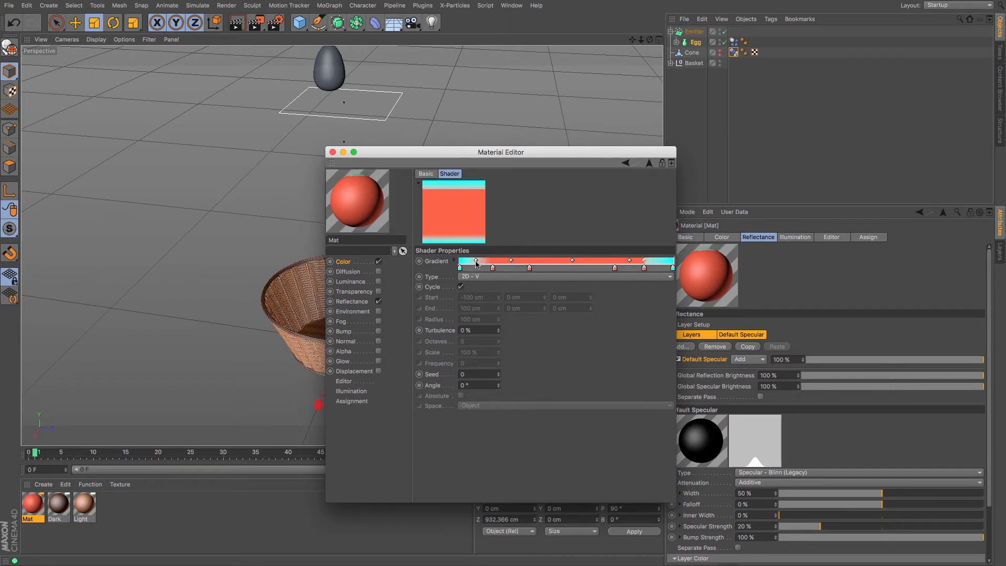
left_click_drag(476, 262, 524, 262)
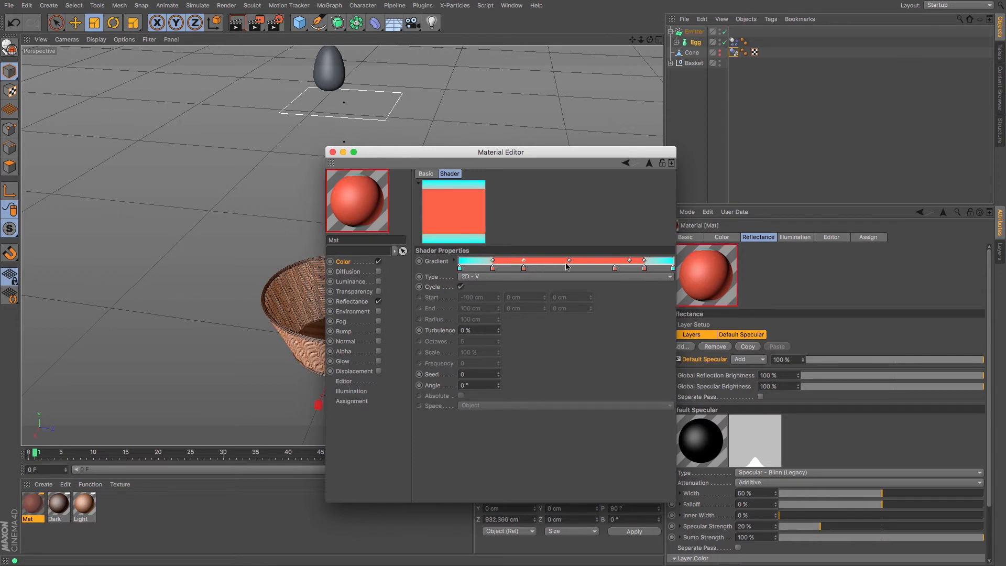
left_click_drag(627, 261, 607, 262)
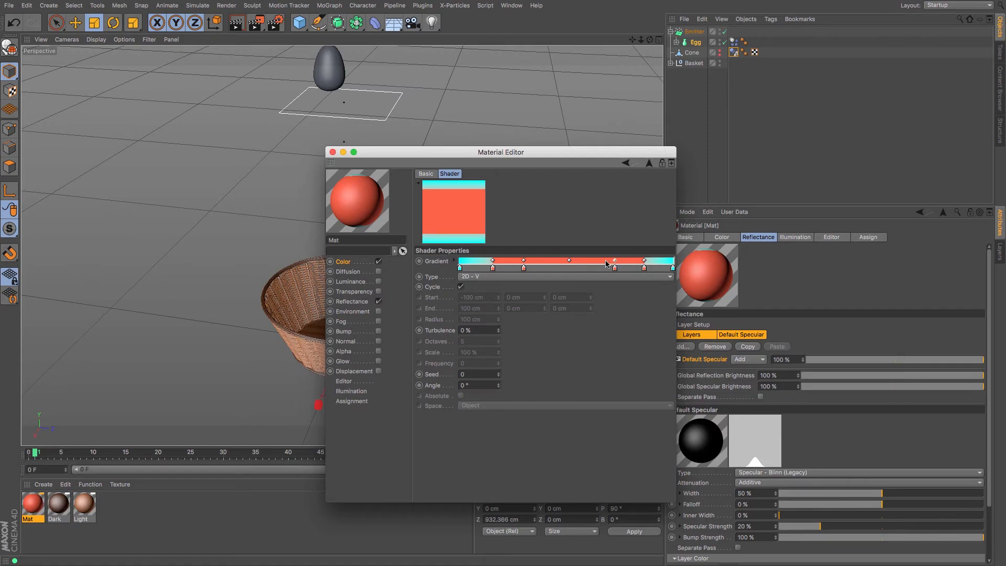
- Add a yellow knot in the middle of the gradient with H 58°, S 71% and V 100%
double_click(567, 268)
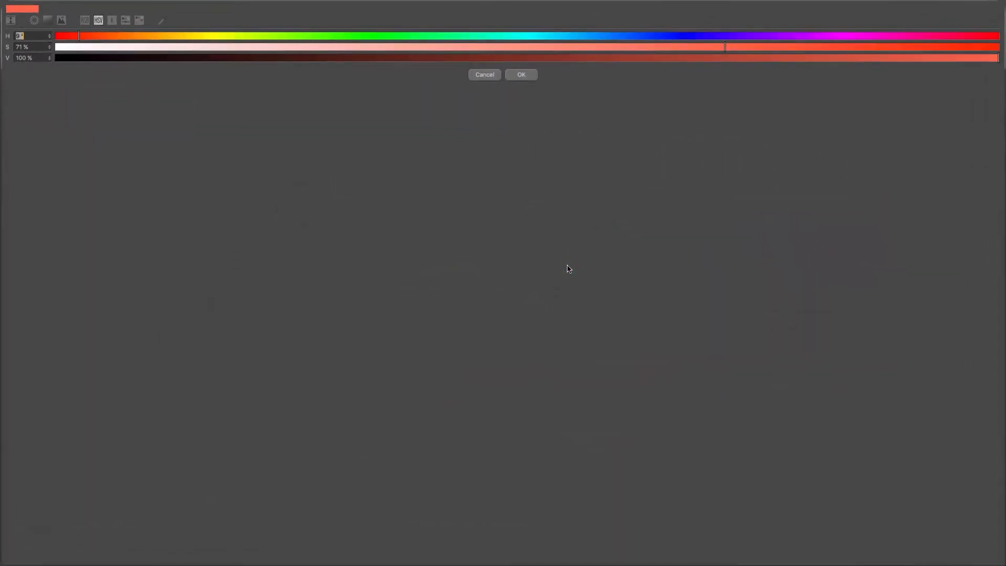
left_click(205, 36)
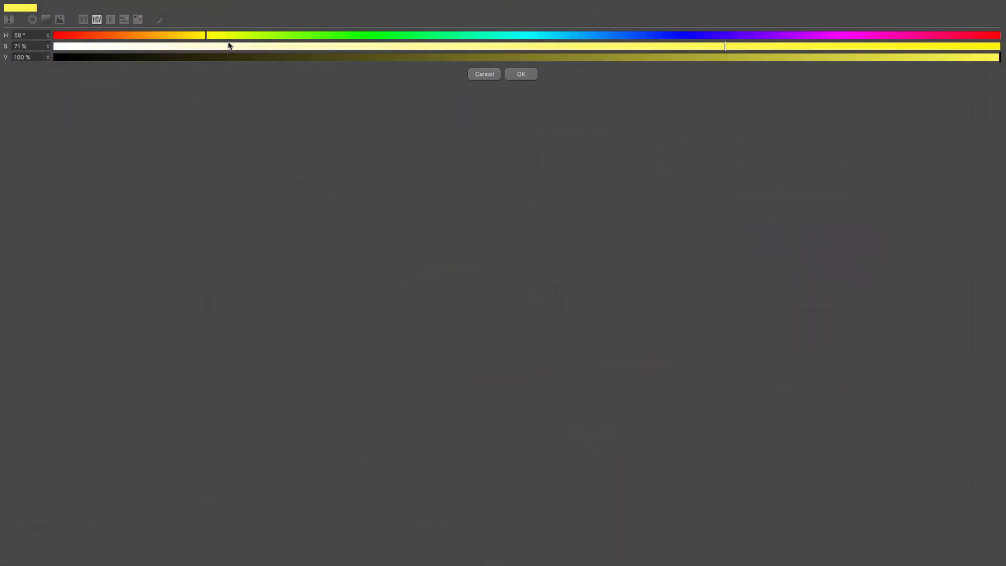
left_click(507, 76)
- Add a second yellow knot and move the neighbouring orange-red knots against the yellow pair to make a sharp-edged central band
left_click_drag(567, 268, 571, 263)
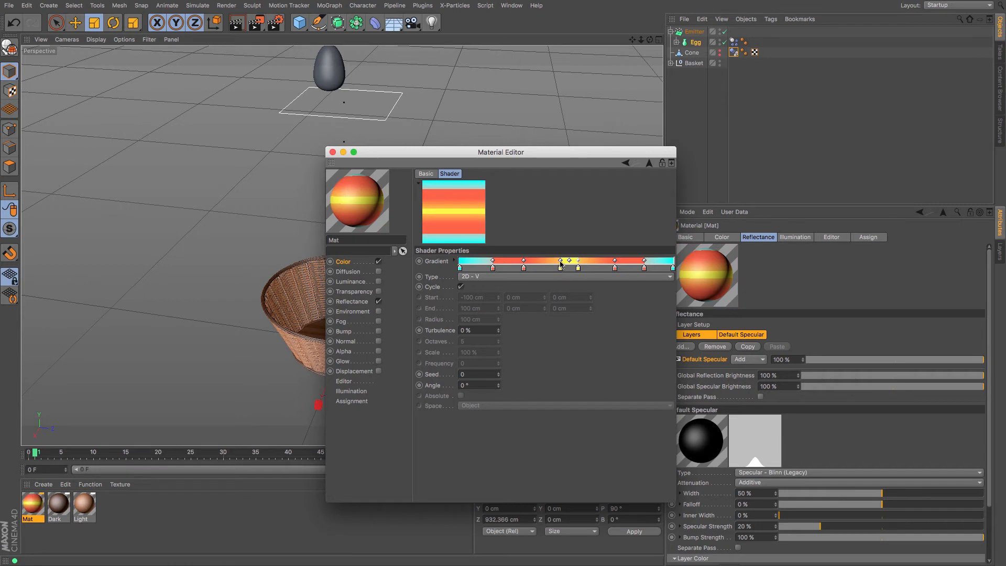
left_click(578, 266)
left_click_drag(525, 269, 555, 271)
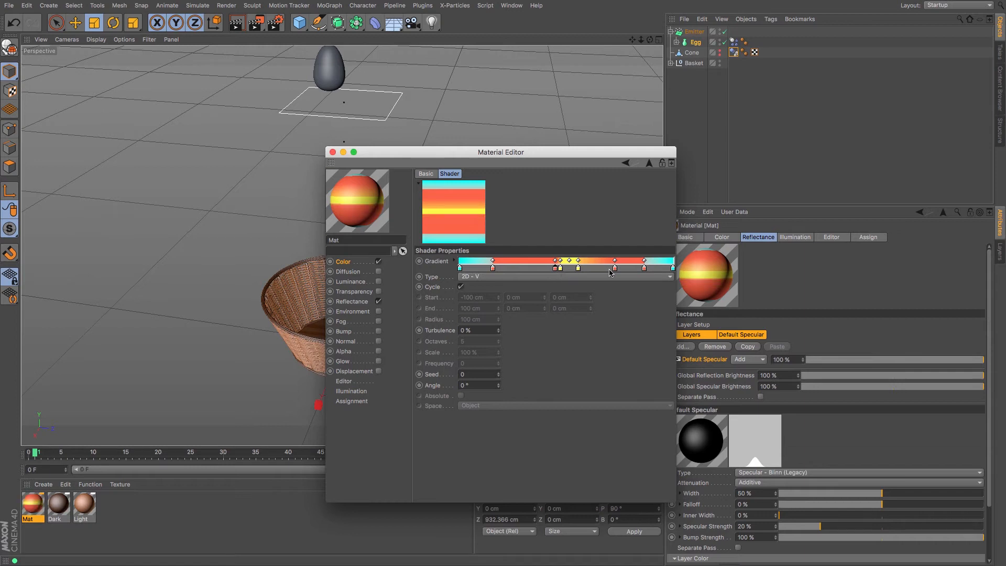
left_click_drag(614, 268, 587, 270)
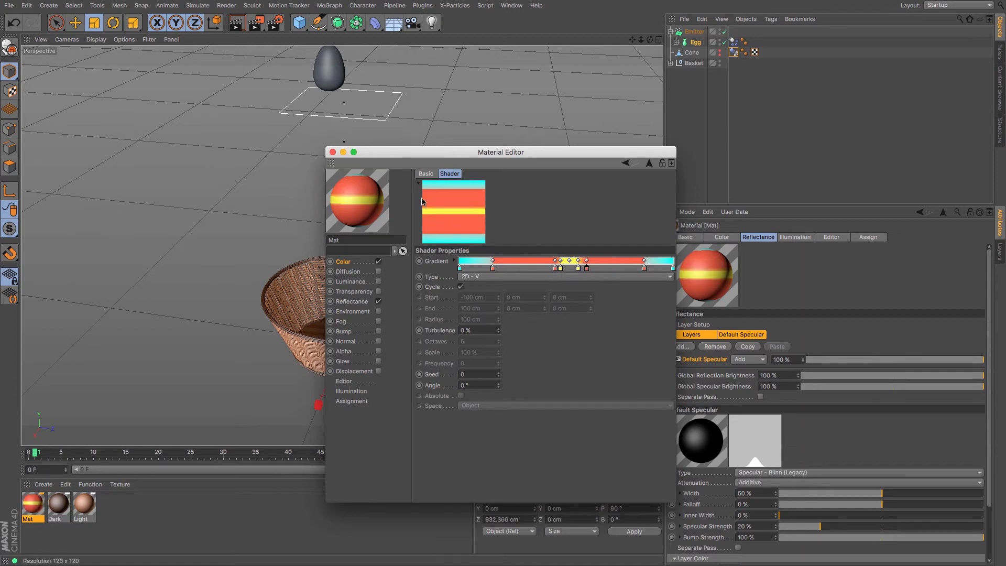
left_click(578, 269)
left_click_drag(585, 273, 558, 270)
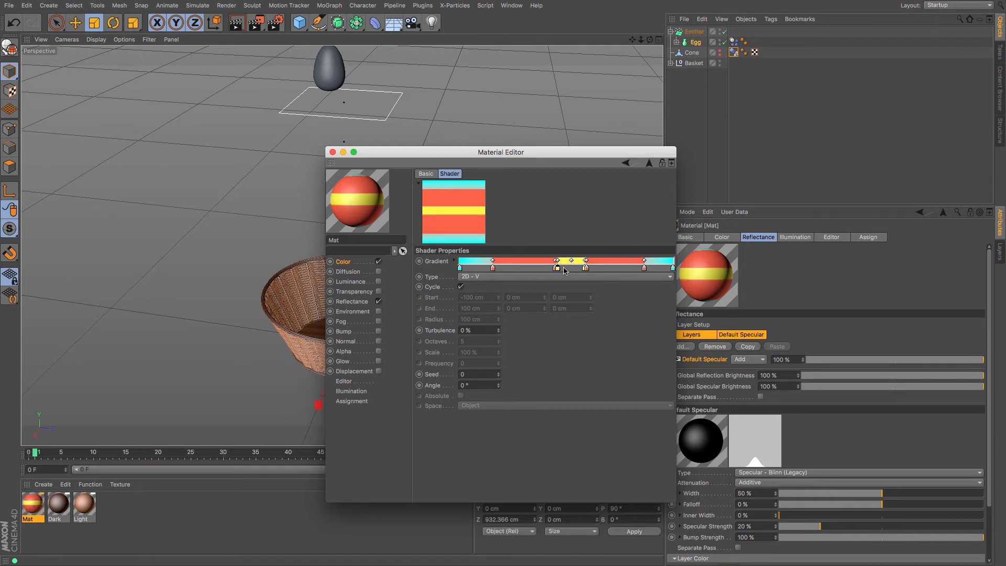
left_click(332, 152)
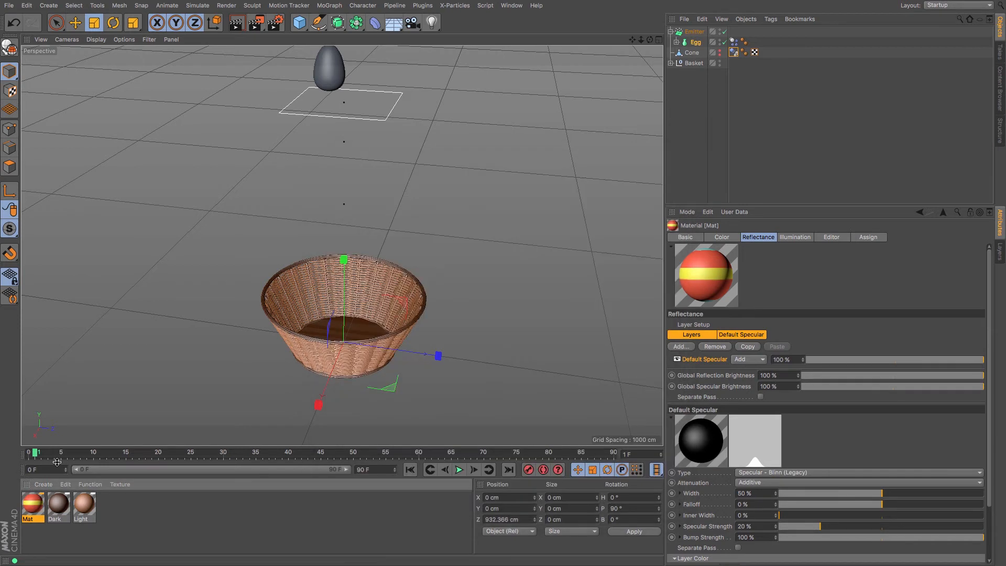
- Apply the striped material to the Egg with Cylindrical projection, Length V 76% and Offset V -37%
left_click_drag(43, 511, 699, 44)
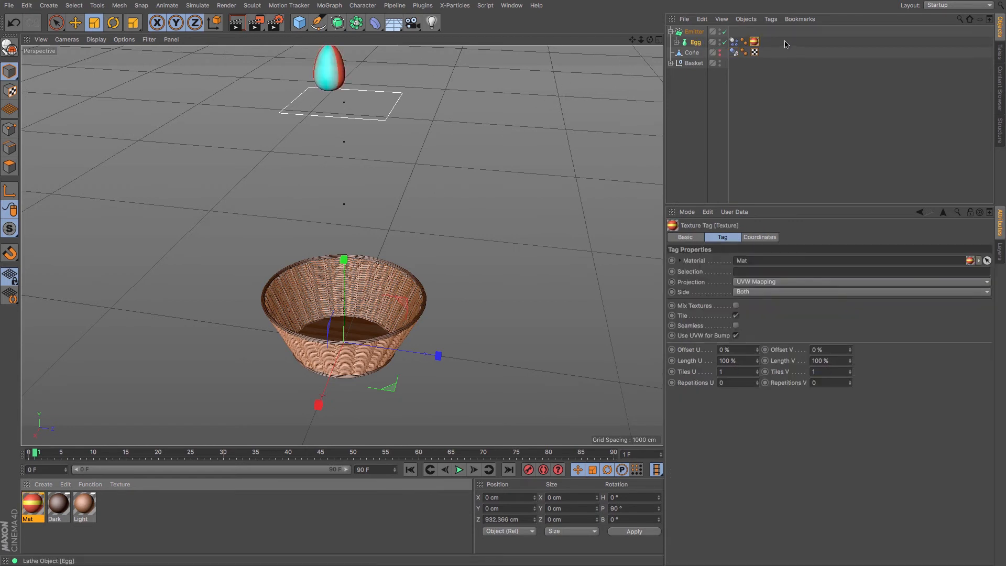
left_click(794, 285)
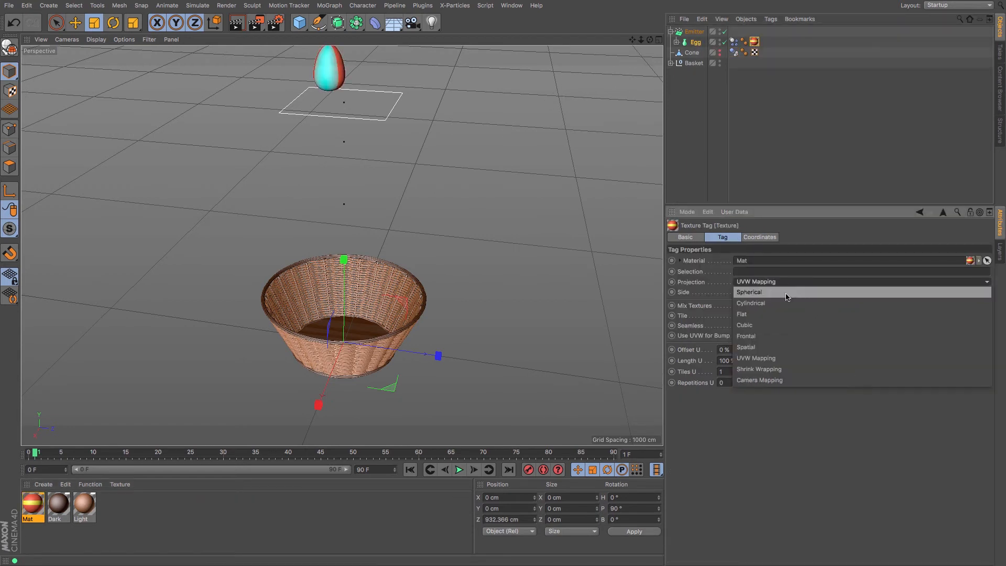
left_click(780, 309)
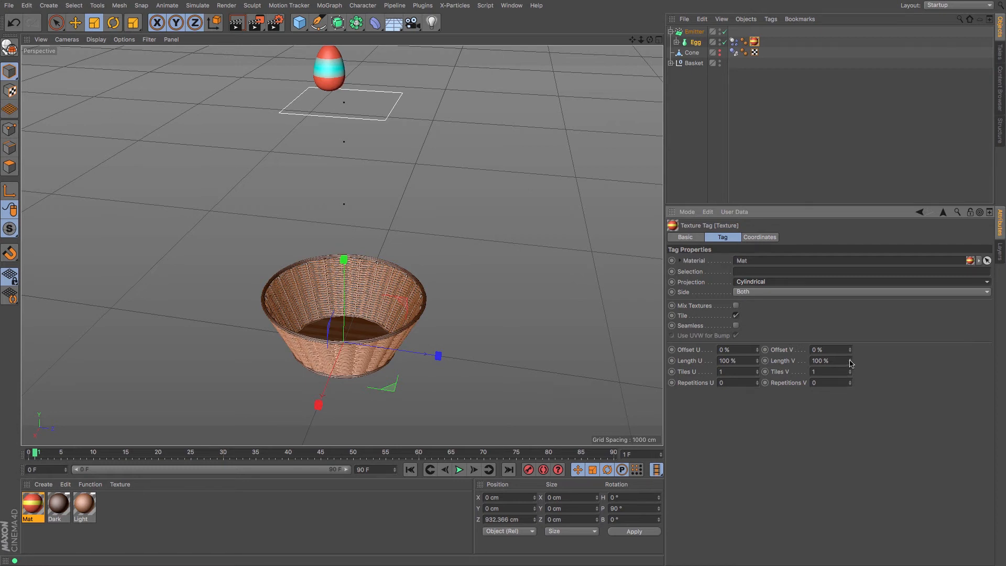
mouse_move(850, 363)
left_mouse_down()
mouse_move(850, 395)
mouse_move(850, 345)
left_mouse_up()
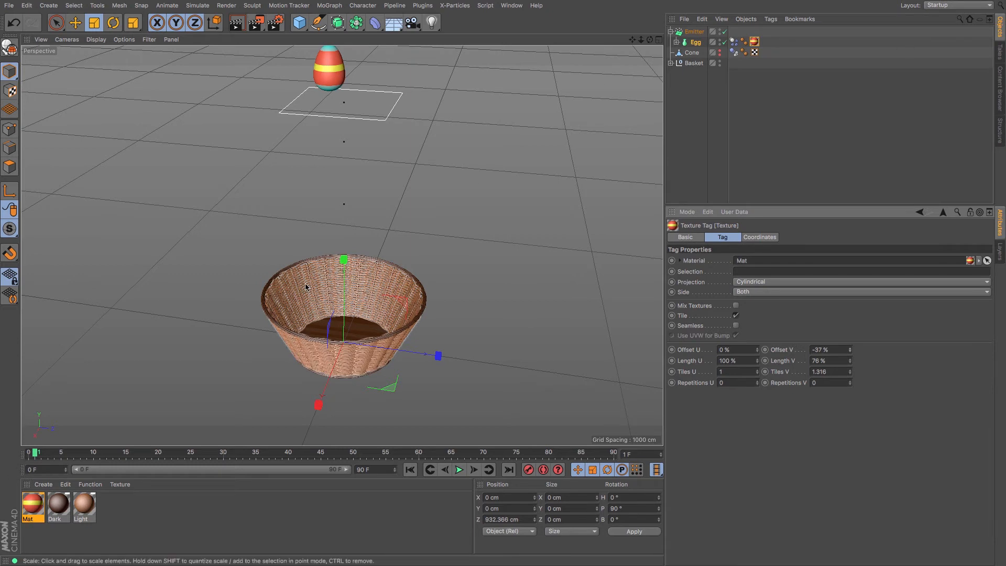
- Rename the striped egg material as EGG1
left_click(38, 520)
double_click(38, 520)
type("E")
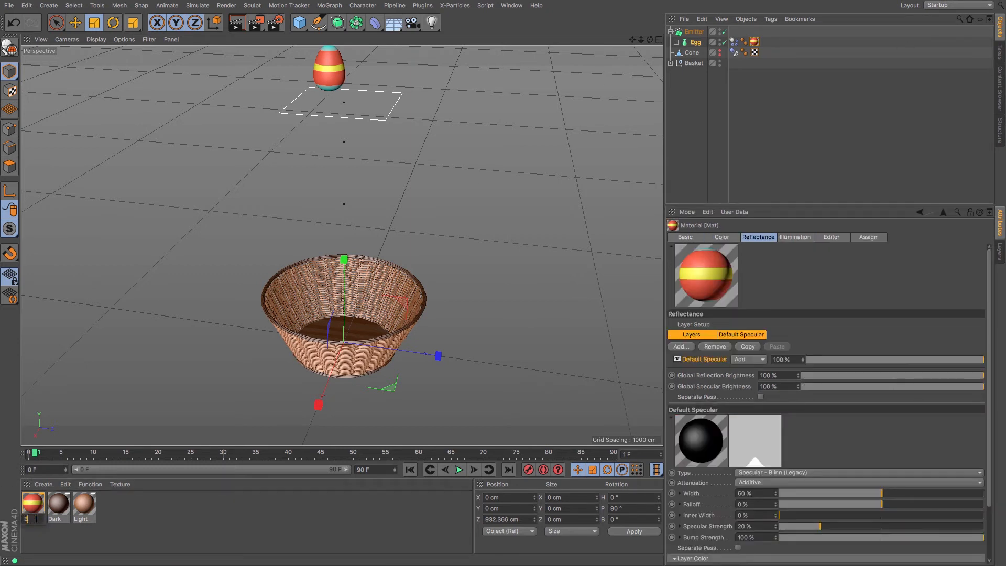
type("GG1")
key("Return")
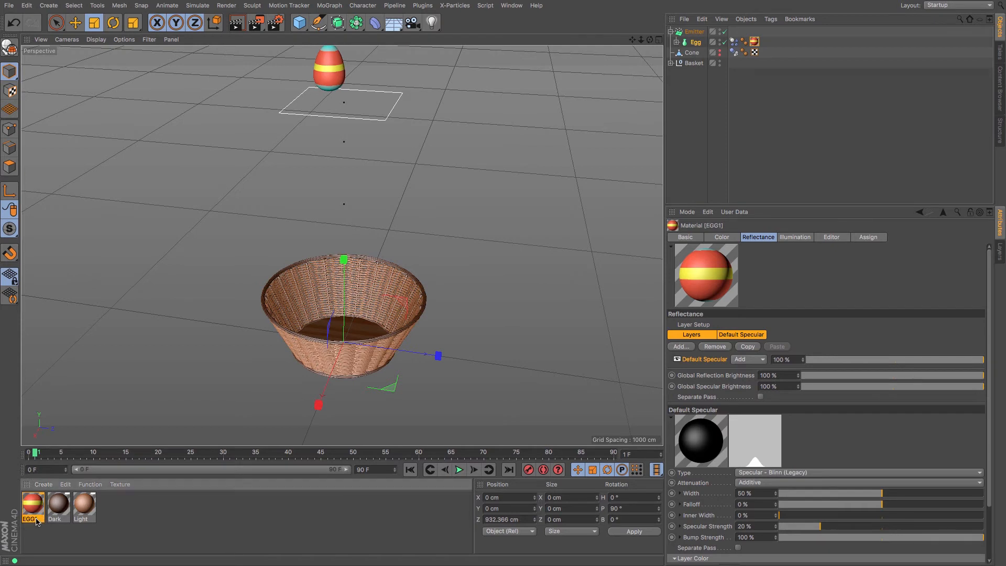
- Duplicate the EGG1 material and name the copy EGG2
left_click_drag(37, 510, 23, 506, "ctrl")
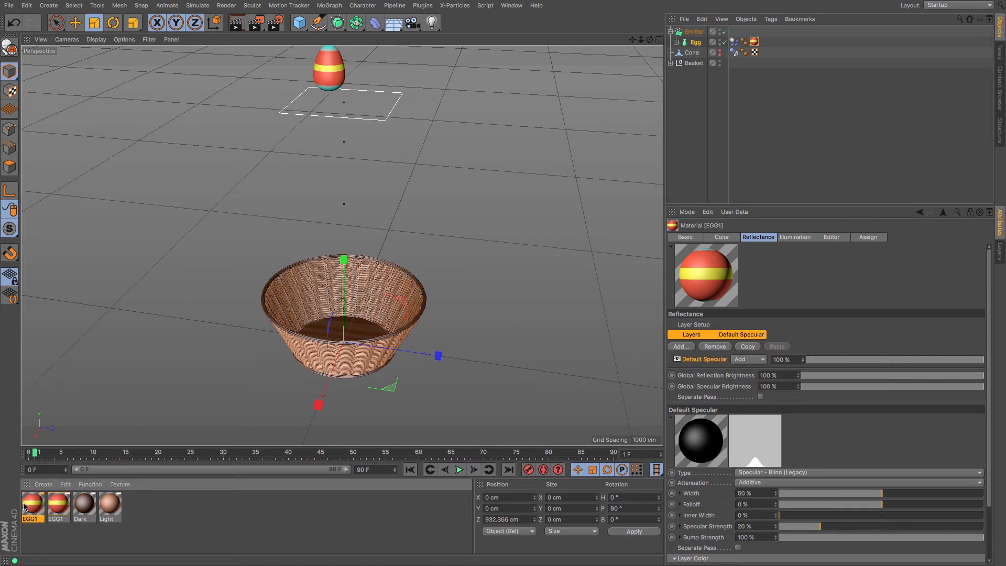
double_click(36, 520)
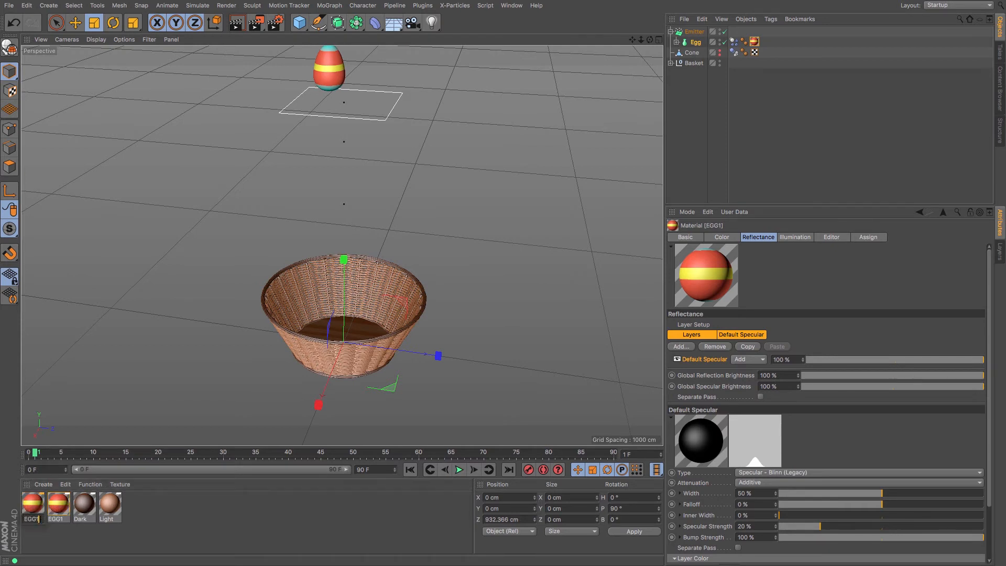
key("BackSpace")
type("2")
key("Return")
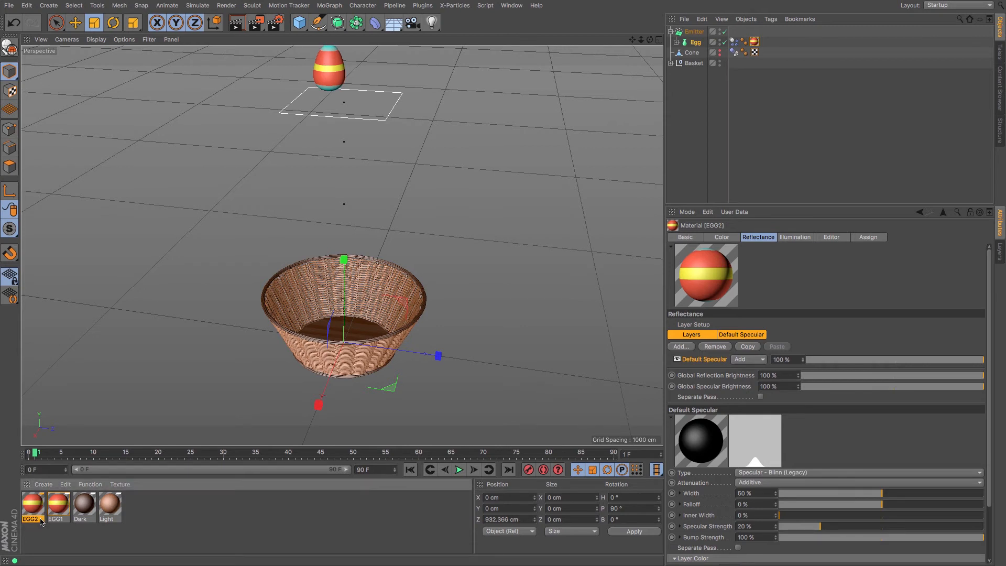
- Rearrange the knots in EGG2's color gradient into an orange-red start, a sharp yellow band and cyan in the middle
double_click(36, 511)
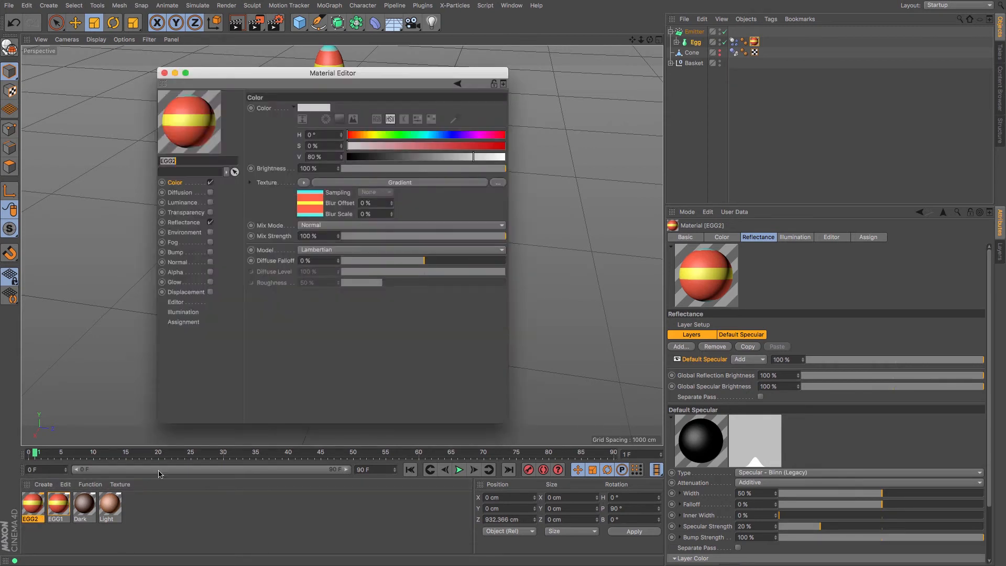
left_click(309, 211)
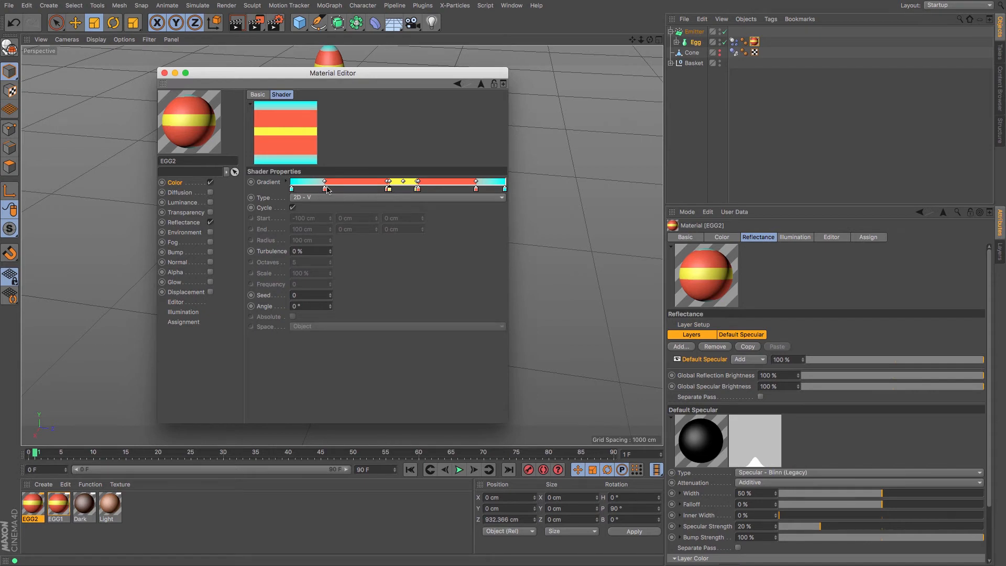
mouse_move(325, 190)
left_mouse_down()
mouse_move(302, 190)
mouse_move(390, 197)
mouse_move(332, 189)
mouse_move(373, 188)
mouse_move(342, 189)
left_mouse_up()
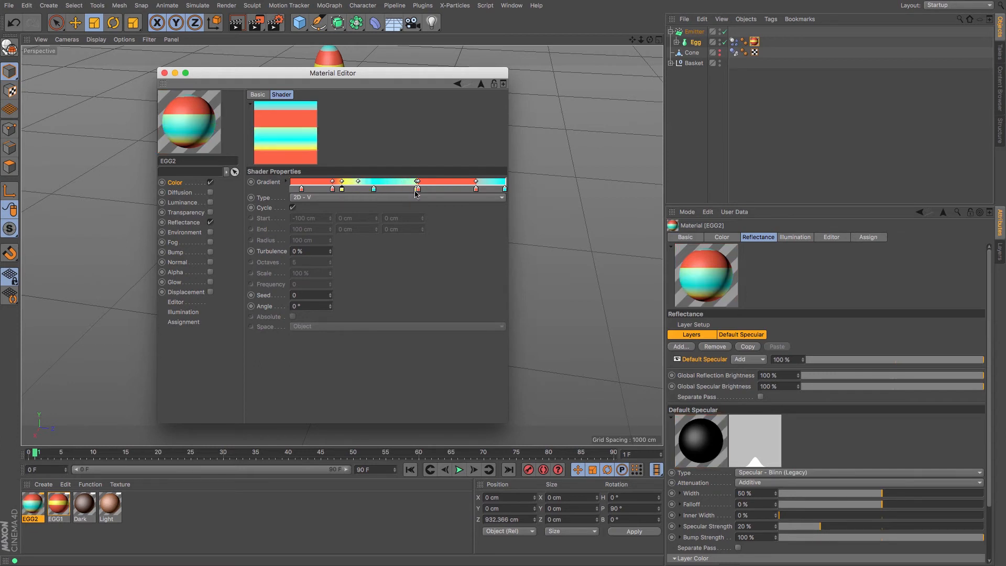
left_click_drag(416, 191, 365, 315)
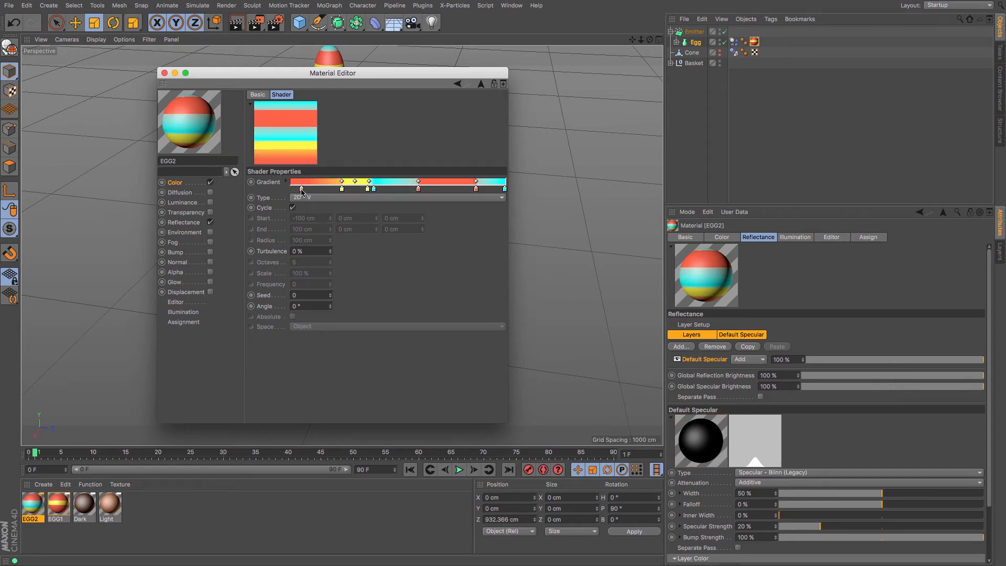
left_click_drag(301, 190, 341, 189)
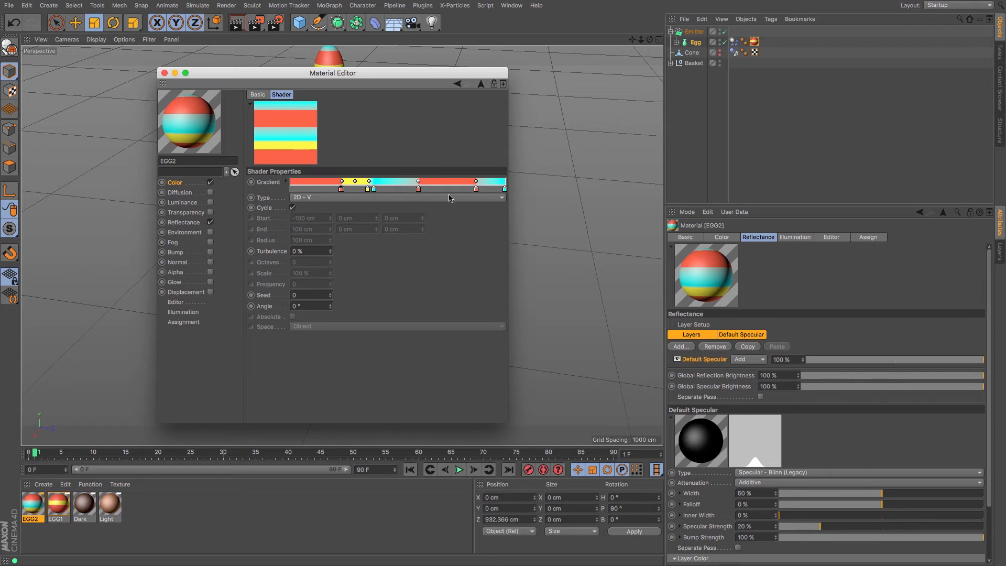
- Sharpen EGG2's central cyan band and add a matching yellow band on its far side, with orange-red filling the gradient's end
left_click_drag(505, 190, 416, 193)
left_click_drag(476, 189, 456, 190)
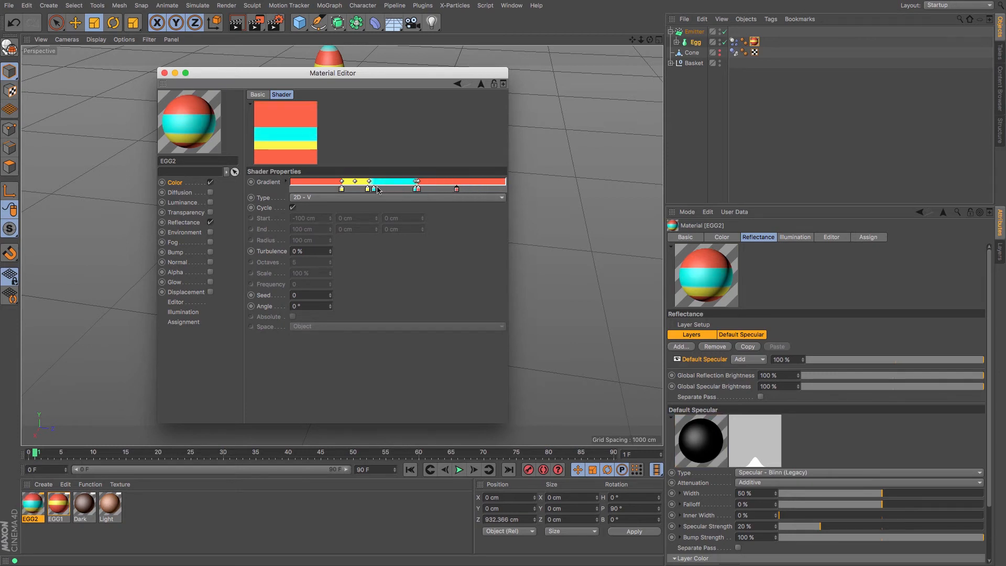
left_click_drag(370, 192, 503, 199, "ctrl")
mouse_move(435, 190)
left_mouse_down()
mouse_move(414, 191)
mouse_move(454, 192)
left_mouse_up()
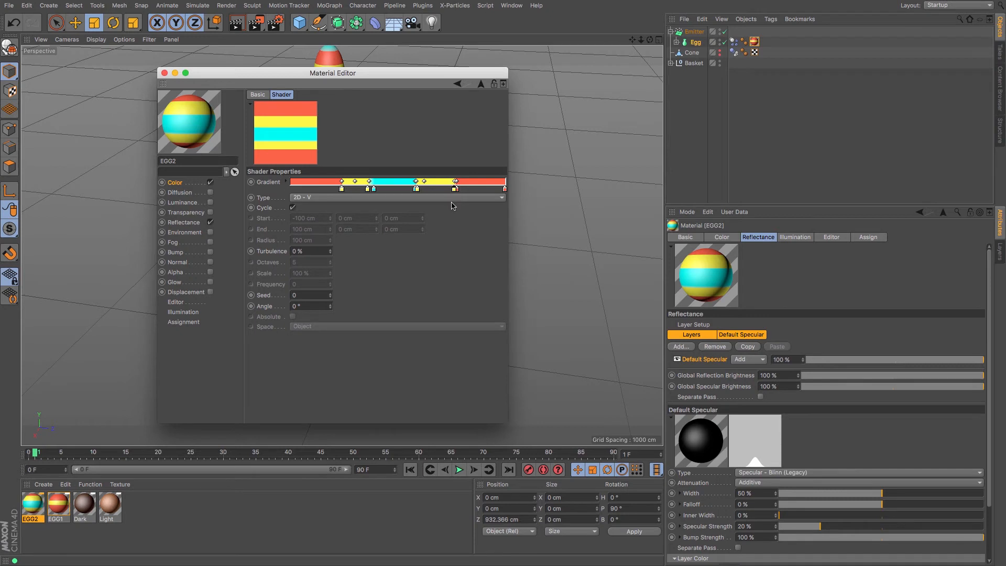
left_click(164, 72)
- Duplicate the Egg inside the Emitter and replace the copy's material with EGG2
left_click(697, 45)
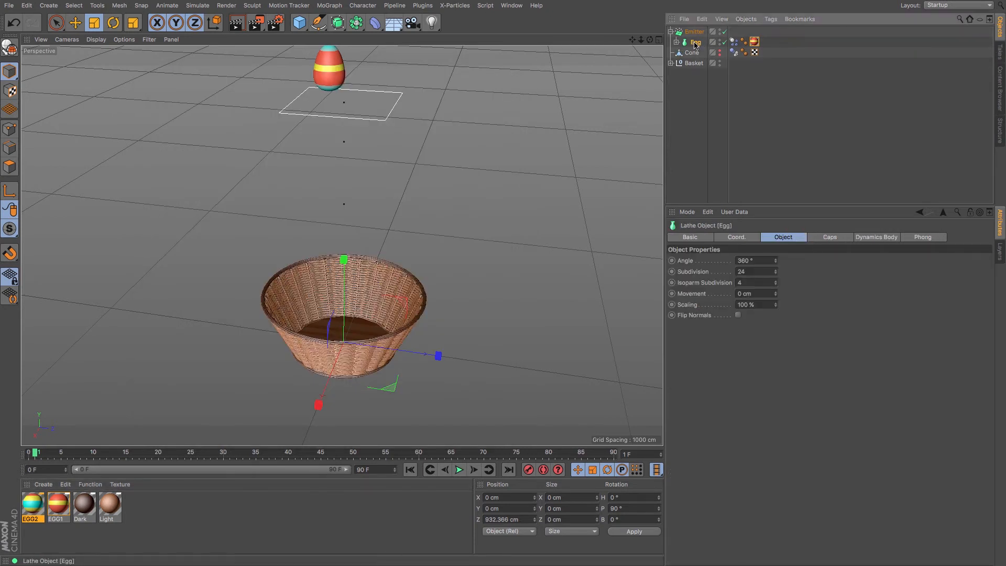
key("ctrl+v")
left_click_drag(691, 33, 696, 45)
left_click_drag(32, 512, 754, 43)
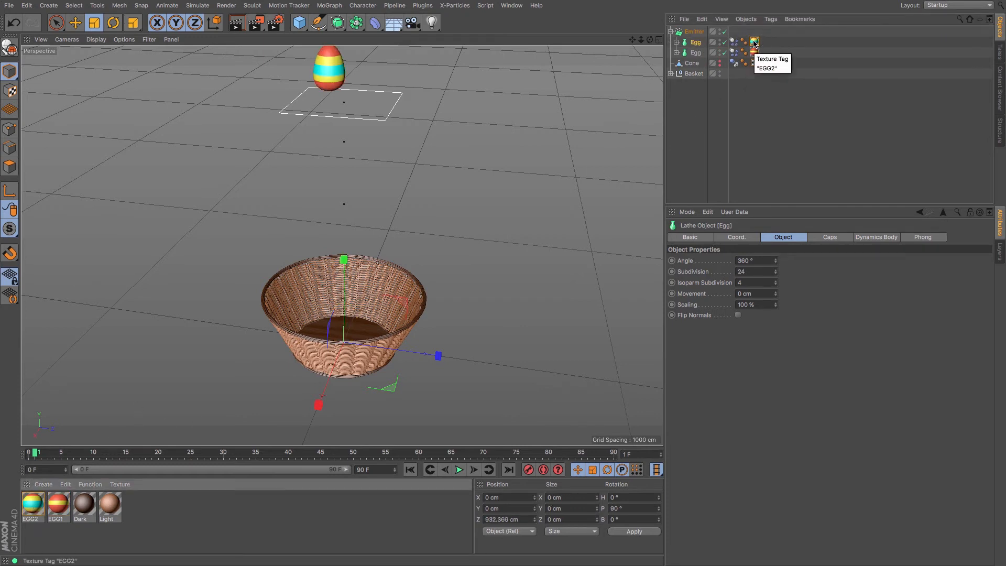
- Play the Emitter simulation from the first frame to check the falling mix of both egg designs
left_click(695, 32)
left_click(409, 470)
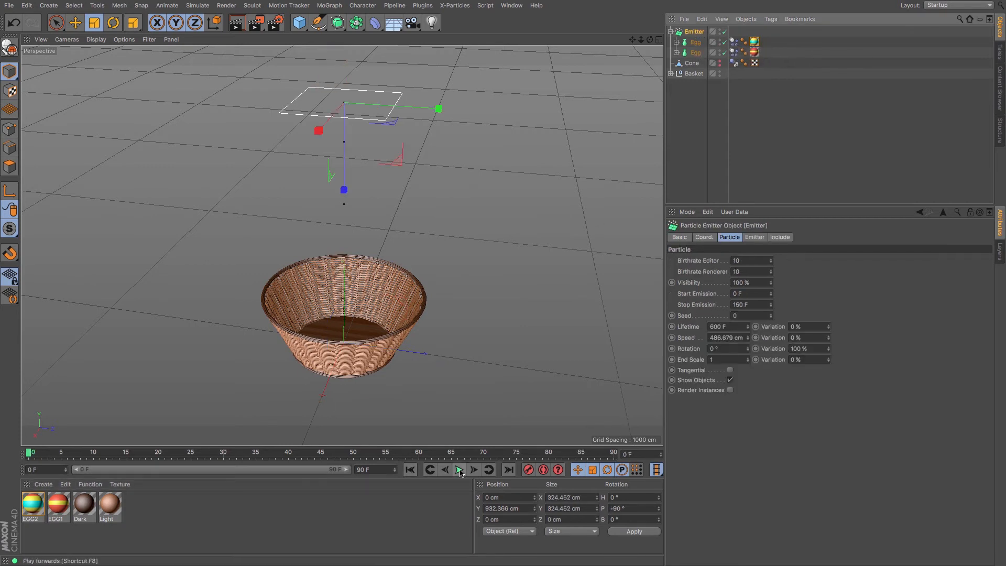
left_click(459, 470)
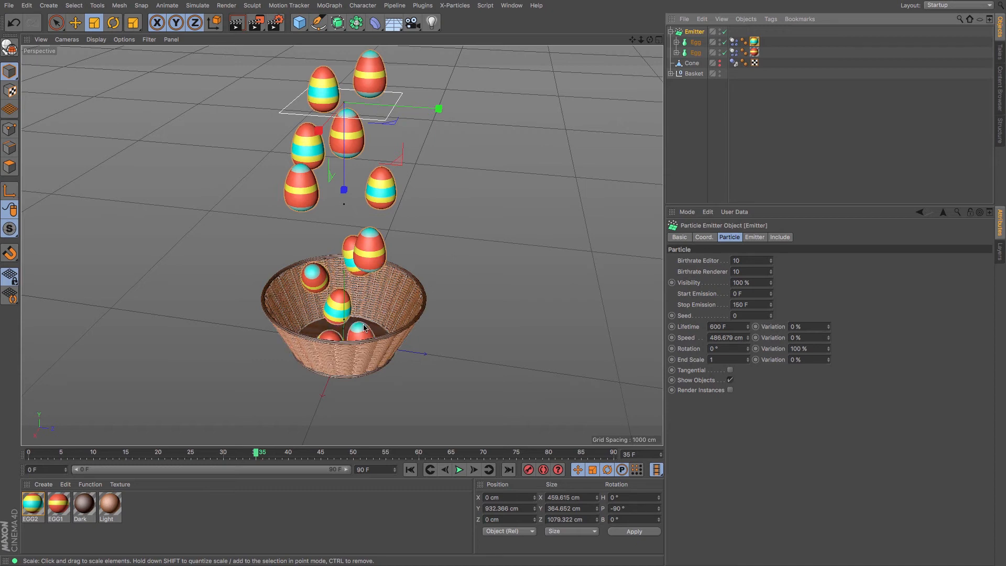
- Set the default specular of both EGG1 and EGG2 to Width 67% and Specular Strength 9%
left_click_drag(66, 538, 11, 496)
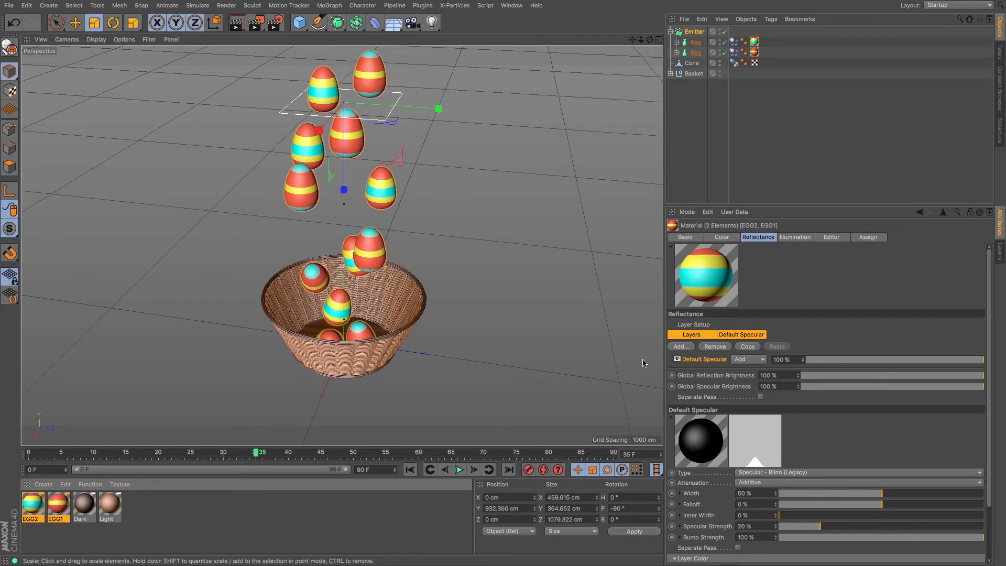
left_click(769, 238)
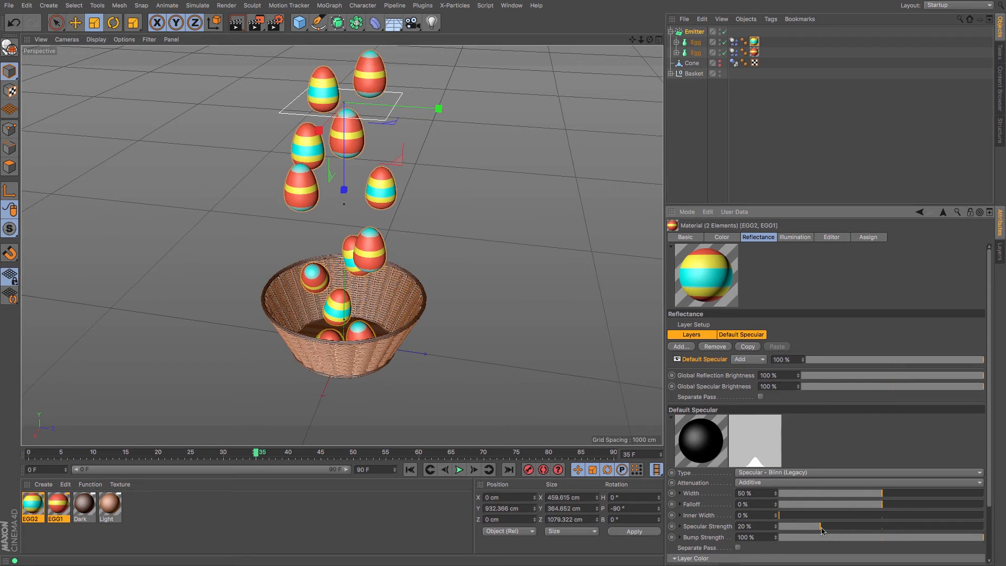
left_click_drag(820, 526, 810, 526)
left_click_drag(882, 494, 916, 494)
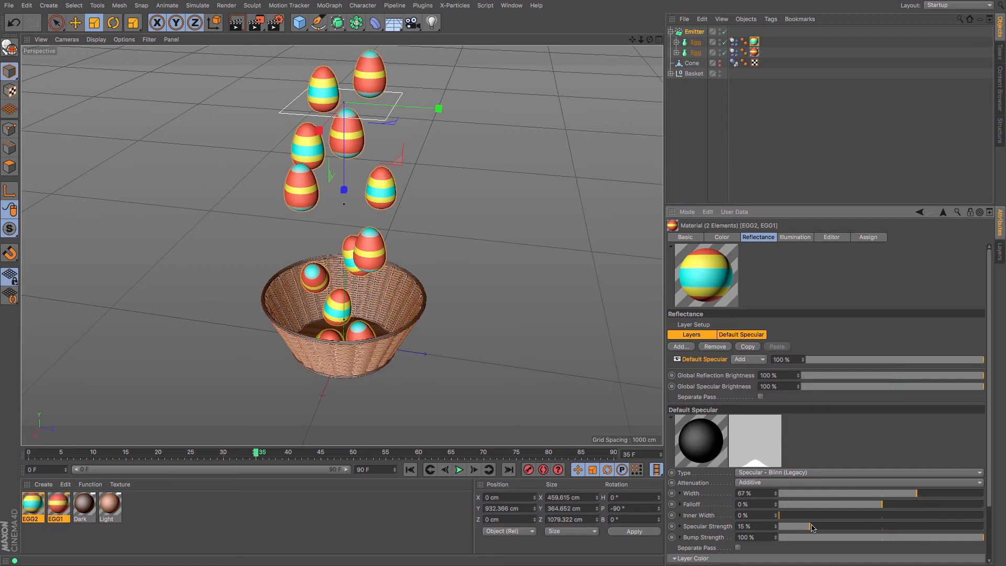
left_click_drag(811, 526, 797, 529)
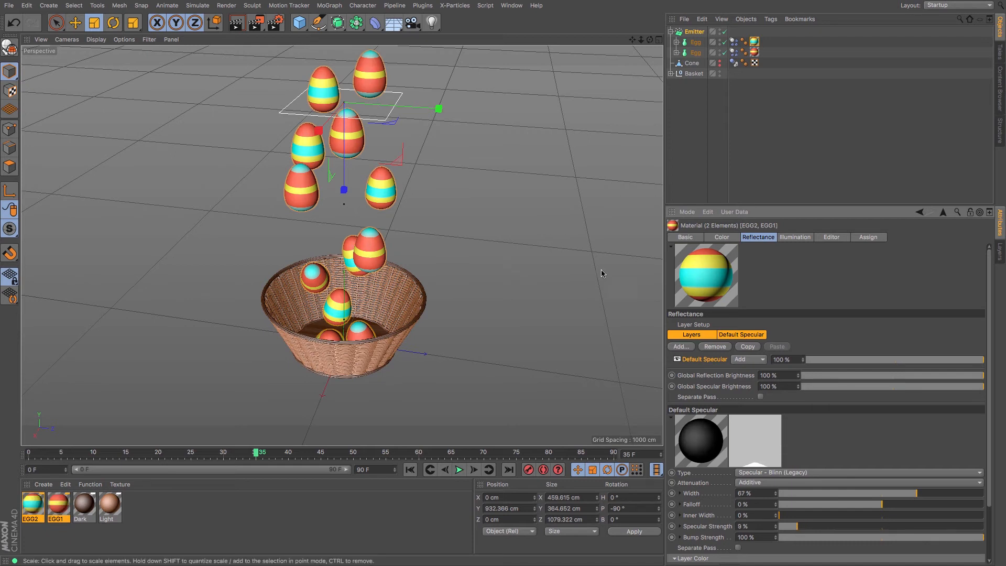
- Extend the animation's end to 150 frames and stretch the preview range to frame 149
left_click_drag(641, 39, 612, 68)
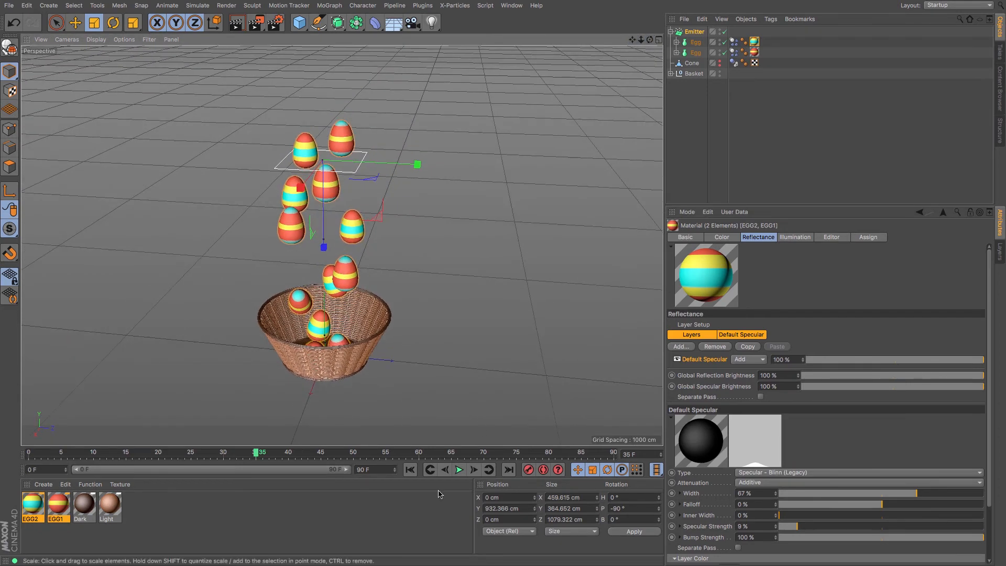
left_click(378, 470)
type("150")
key("Return")
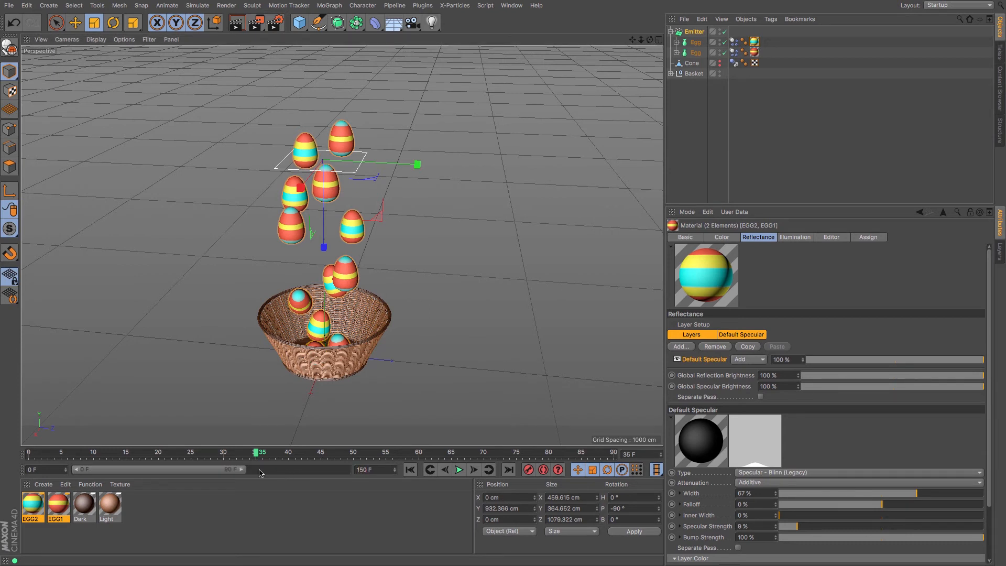
left_click_drag(242, 469, 346, 469)
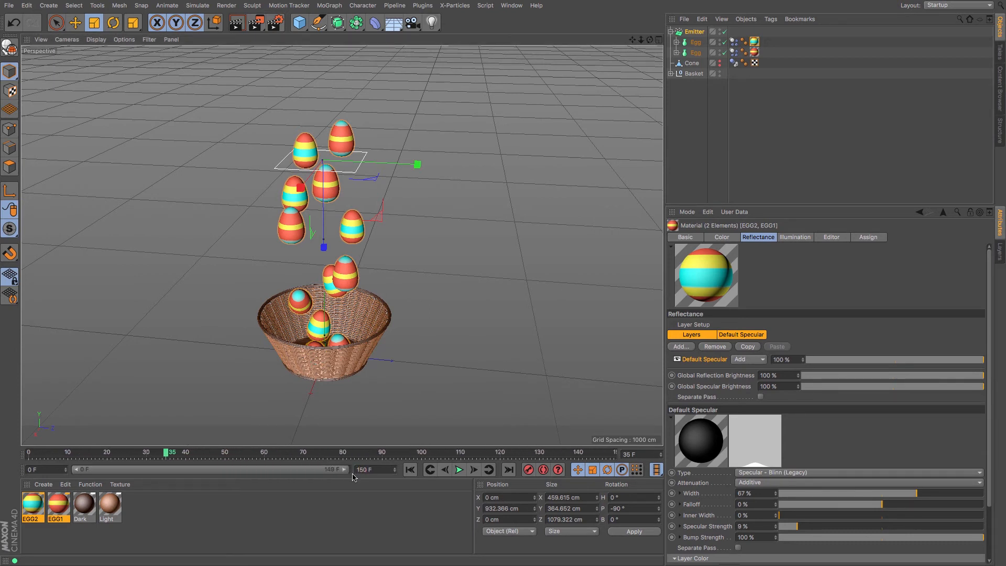
- Set the Emitter's Stop Emission to 25 F and play the simulation from the first frame
left_click(687, 33)
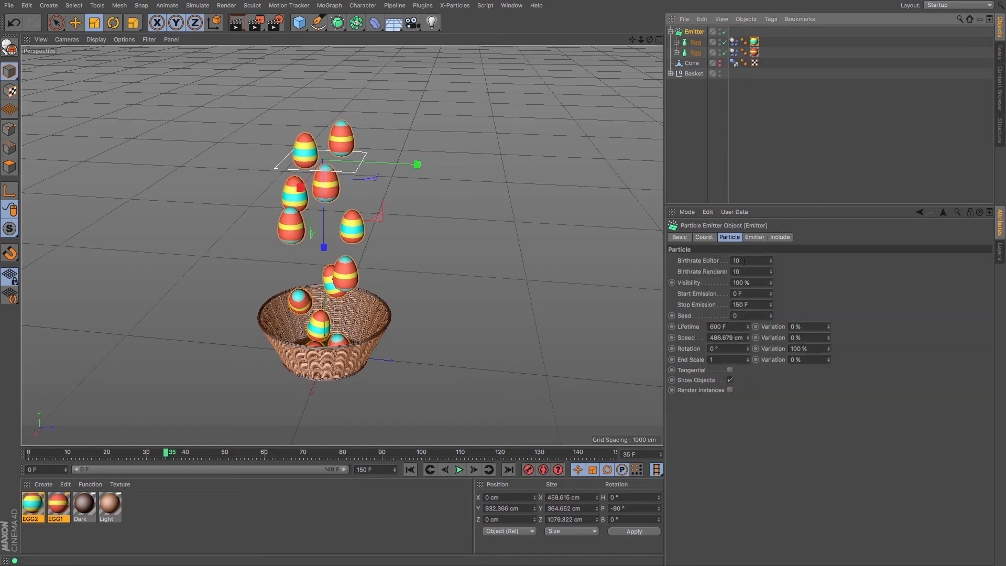
double_click(745, 305)
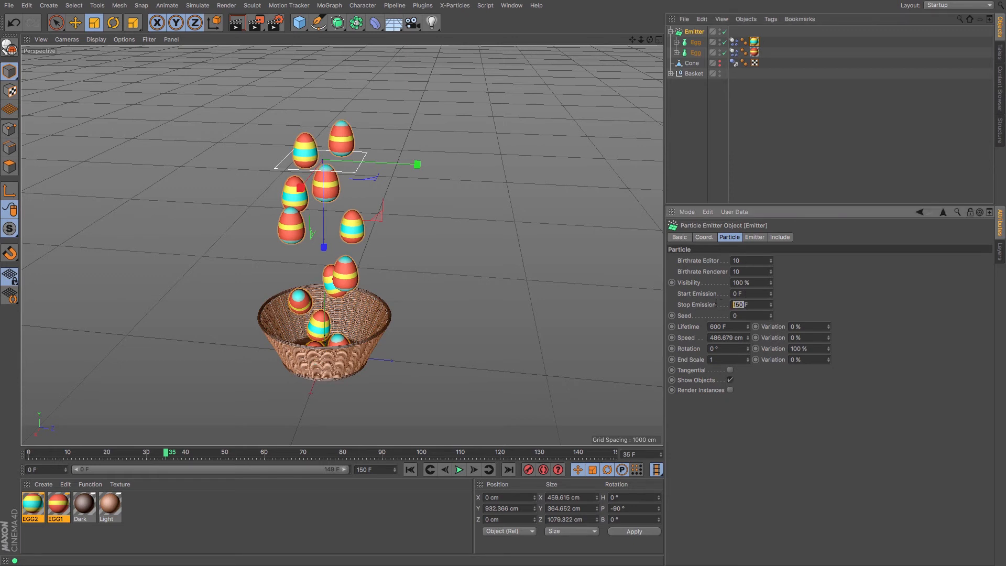
type("25")
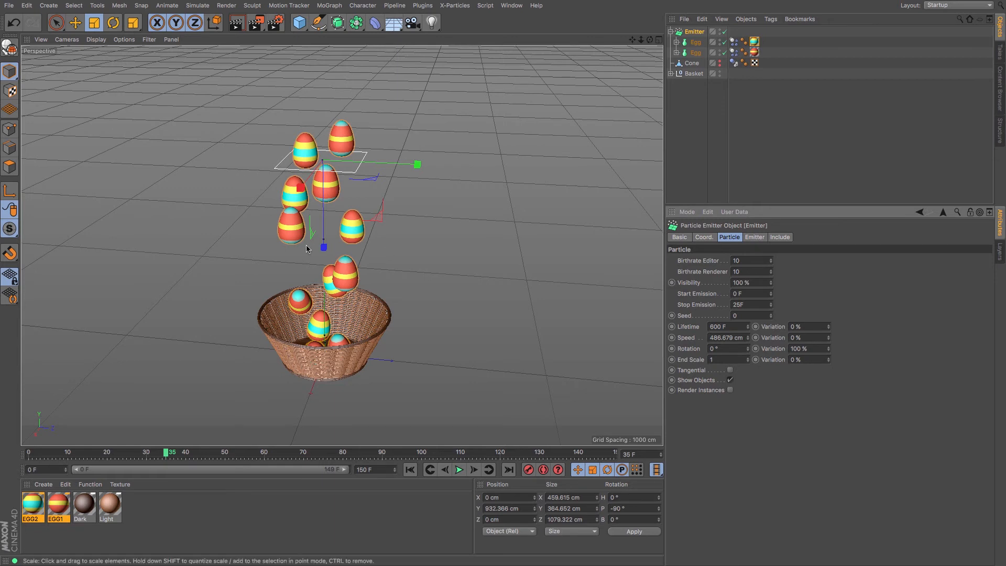
left_click(409, 470)
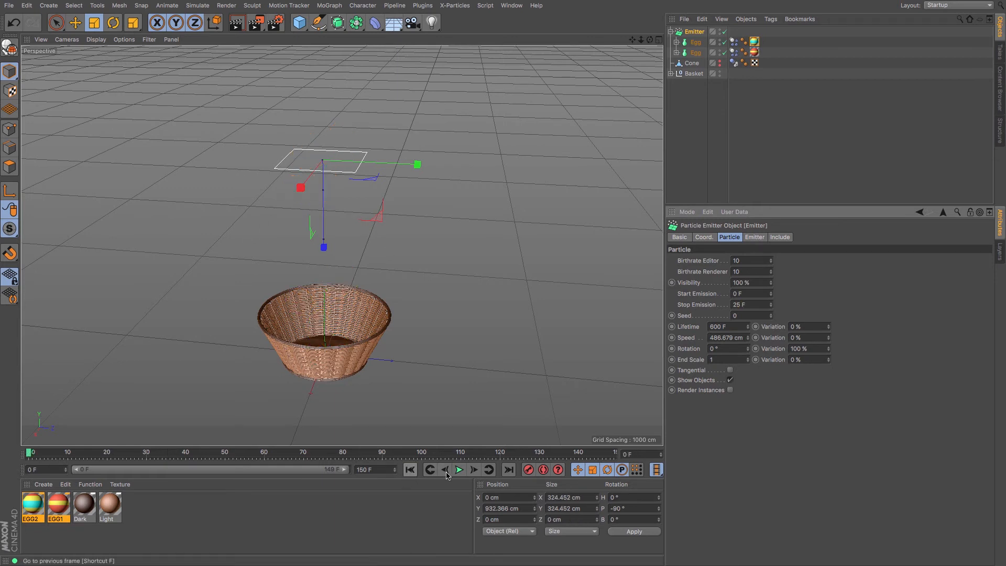
left_click(458, 470)
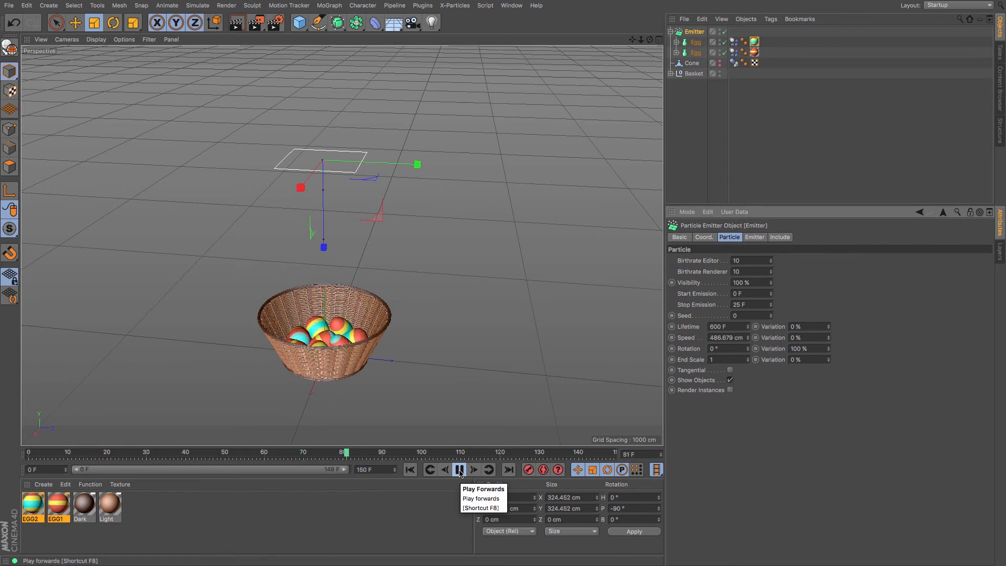
left_click(460, 470)
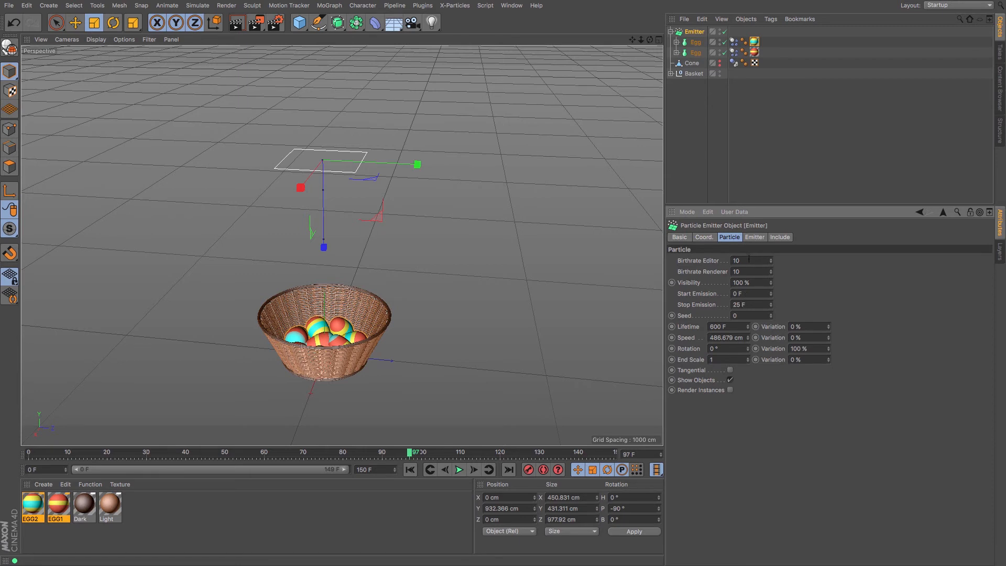
- Set the Emitter's Birthrate Editor to 50 and replay the egg drop from the first frame
key("Return")
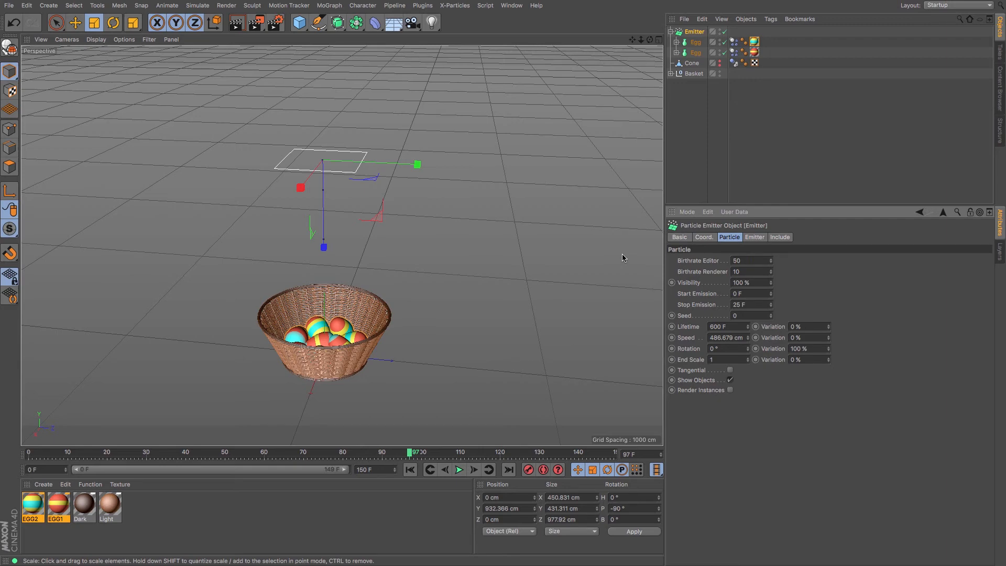
left_click(410, 470)
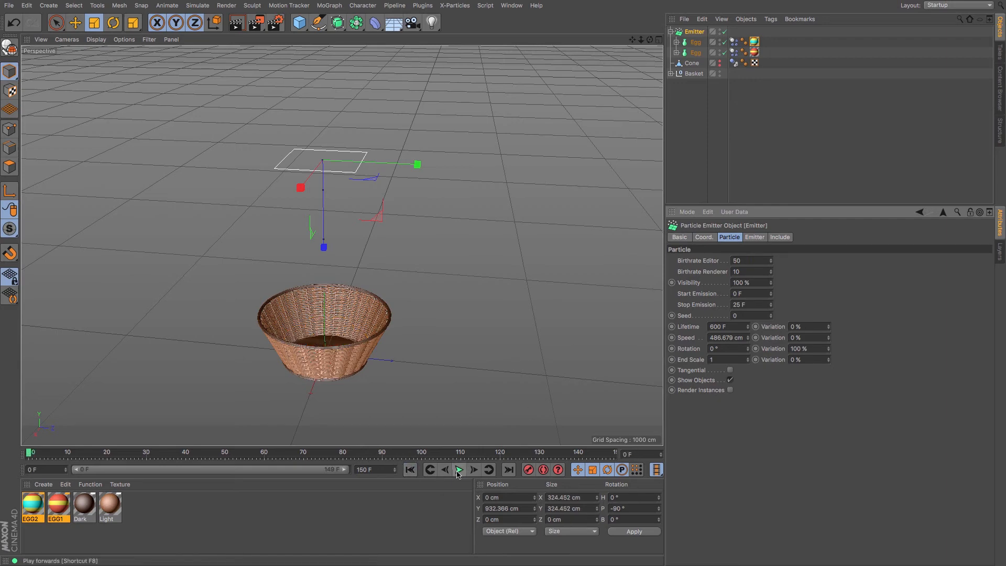
left_click(459, 470)
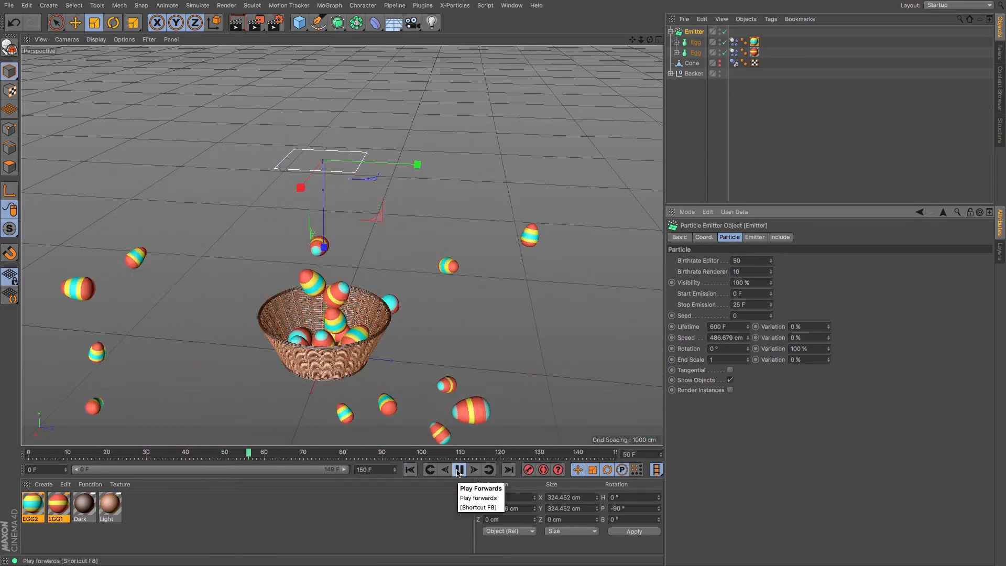
left_click(459, 470)
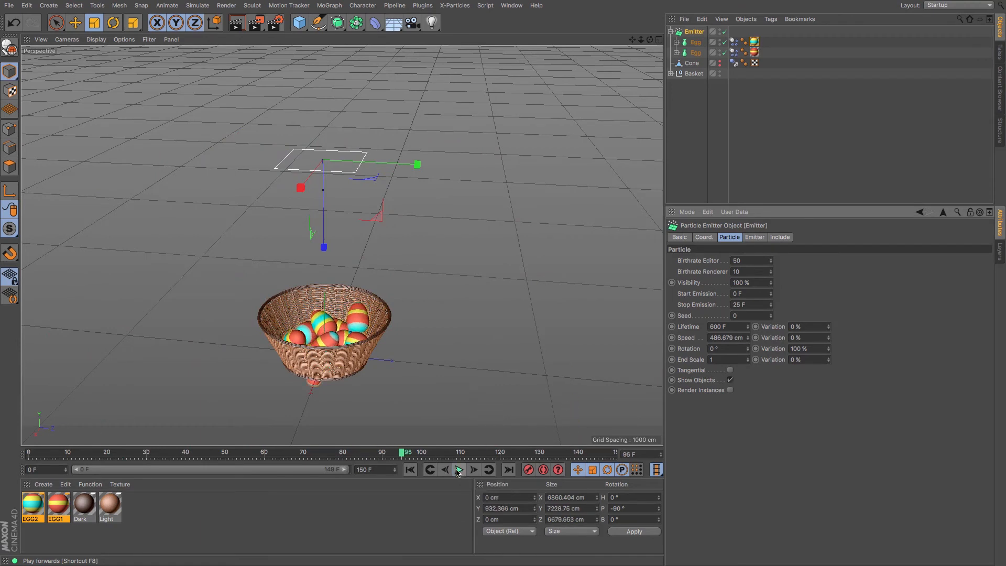
- Return the Emitter's Birthrate Editor to 10, set Stop Emission to 50 F, and replay the simulation from the start
left_click(409, 469)
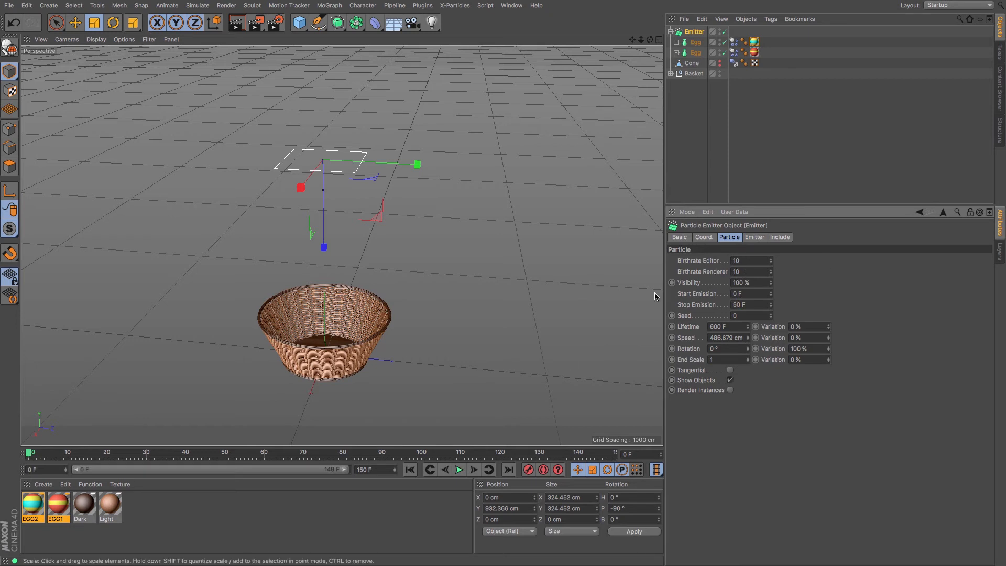
left_click(459, 473)
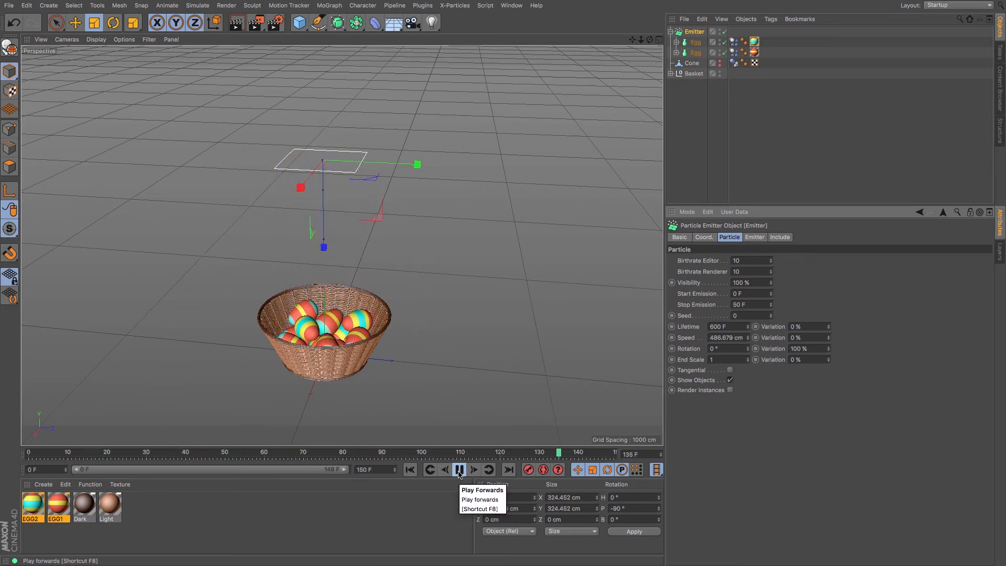
left_click(460, 473)
left_click_drag(650, 40, 623, 32)
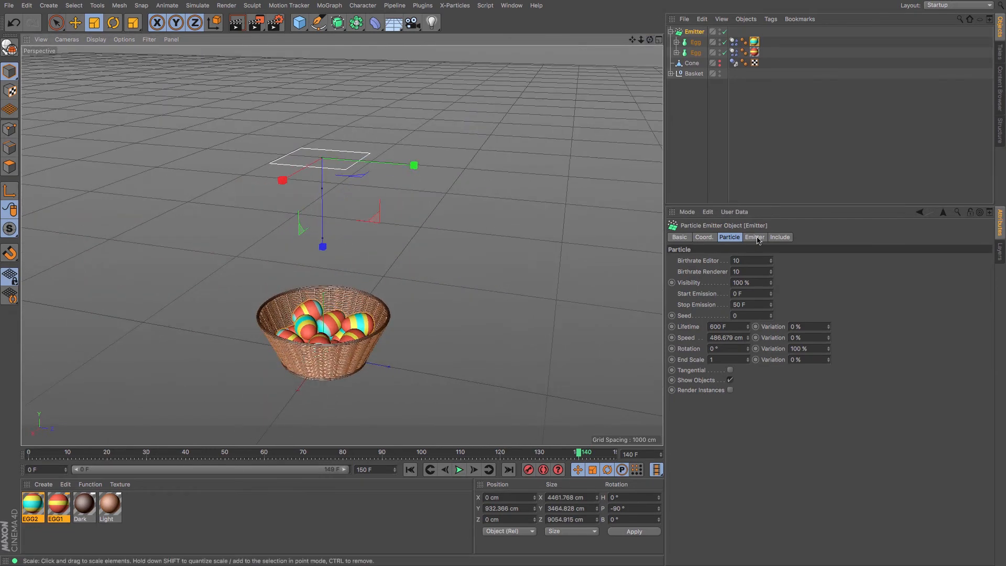
- Set the Emitter's Stop Emission to 75 F and play the simulation from the first frame
left_click(737, 304)
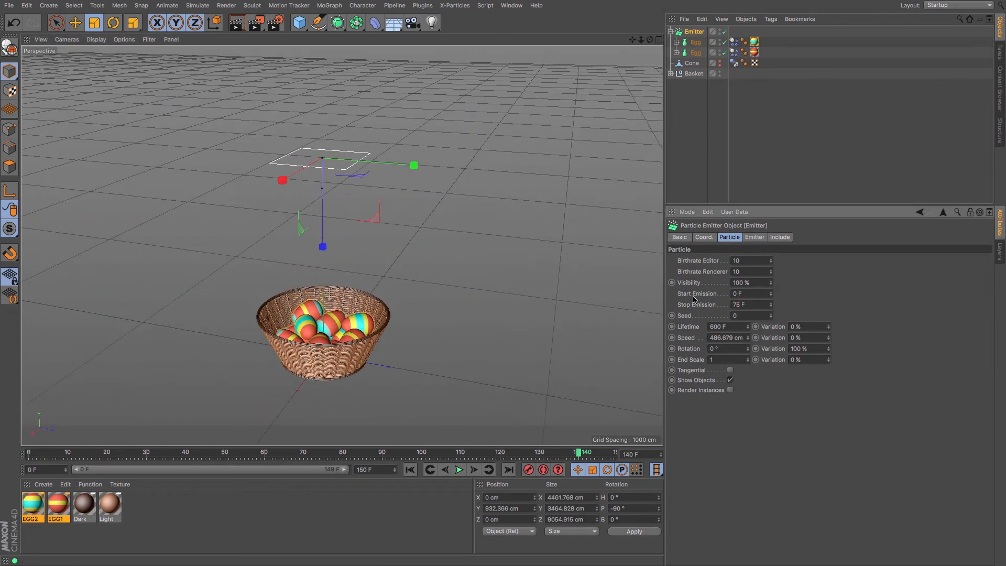
left_click(410, 470)
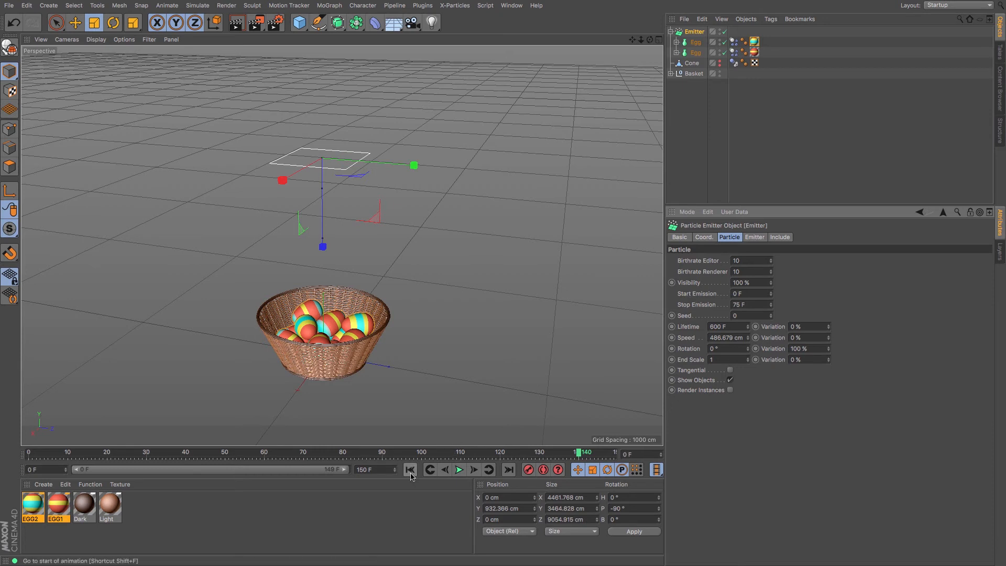
left_click(460, 469)
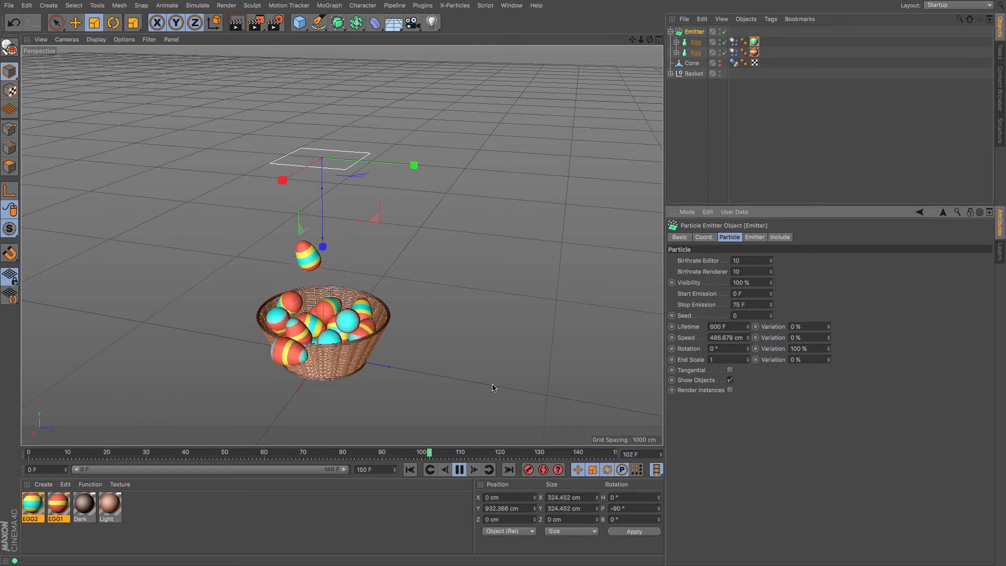
left_click(460, 469)
- Lower the Emitter above the basket to a Y position of about 570 cm and run the simulation to around frame 143
left_click(410, 469)
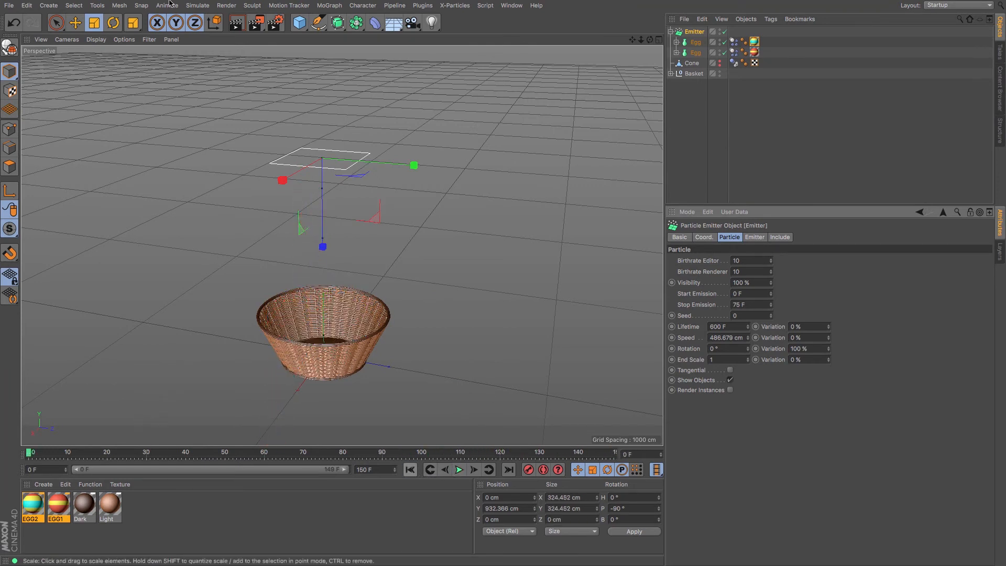
left_click(76, 23)
left_click_drag(321, 243, 339, 321)
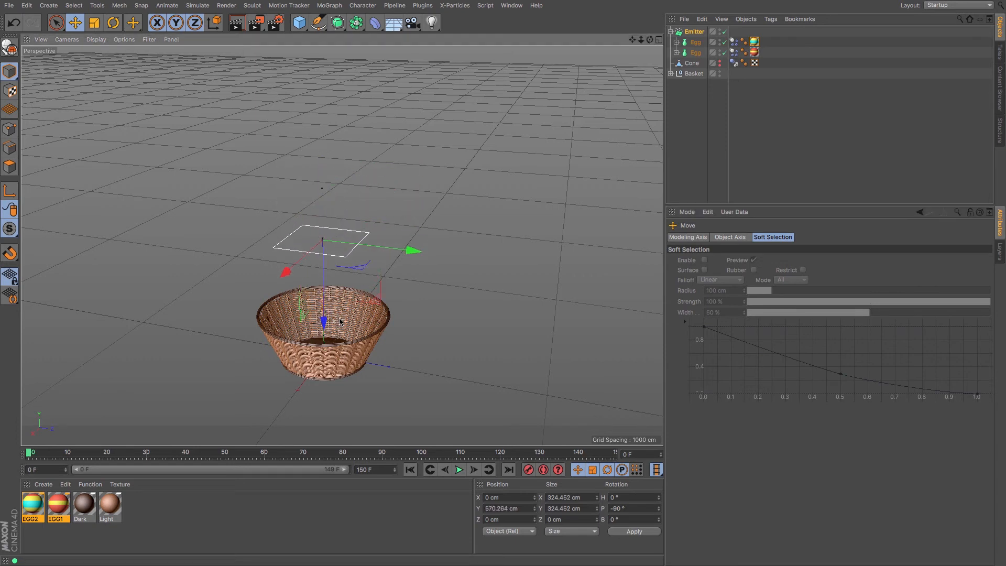
left_click(459, 470)
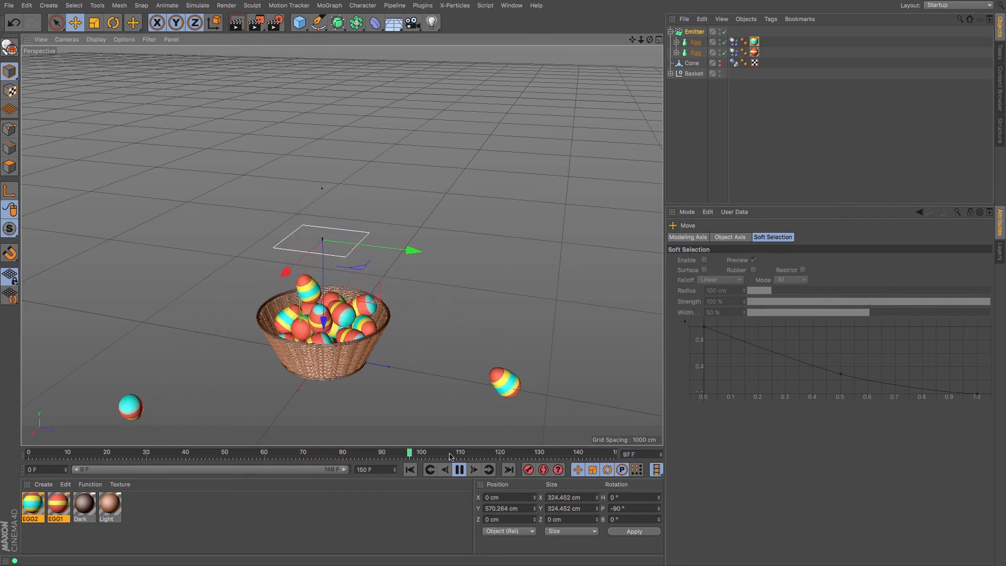
left_click(459, 469)
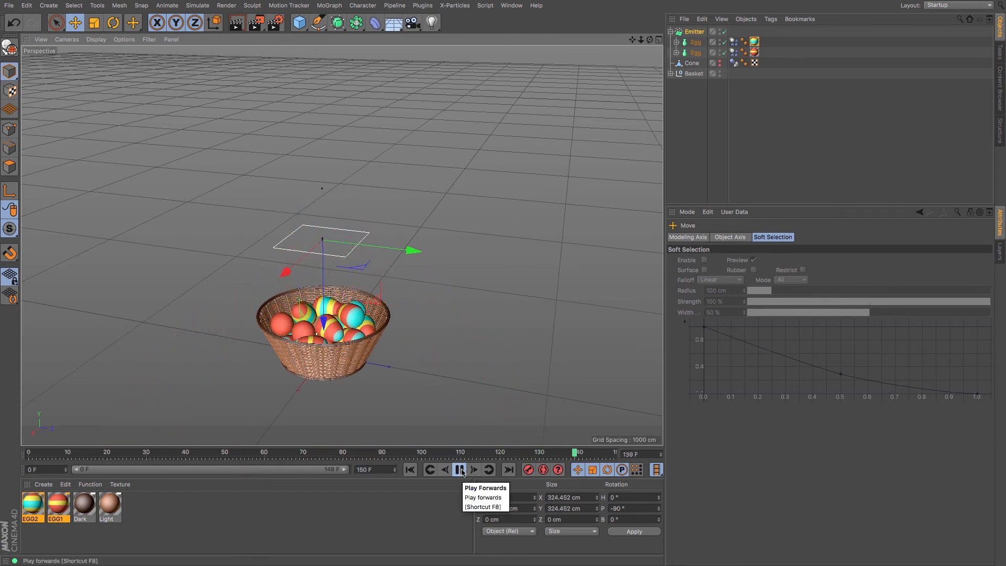
left_click(460, 472)
mouse_move(649, 40)
left_mouse_down()
mouse_move(663, 41)
mouse_move(643, 19)
mouse_move(642, 52)
mouse_move(640, 10)
mouse_move(655, 43)
mouse_move(644, 49)
mouse_move(648, 42)
left_mouse_up()
- Search the Content Browser presets for LIGHTBOX and open the Lightbox.c4d scene
left_click(676, 105)
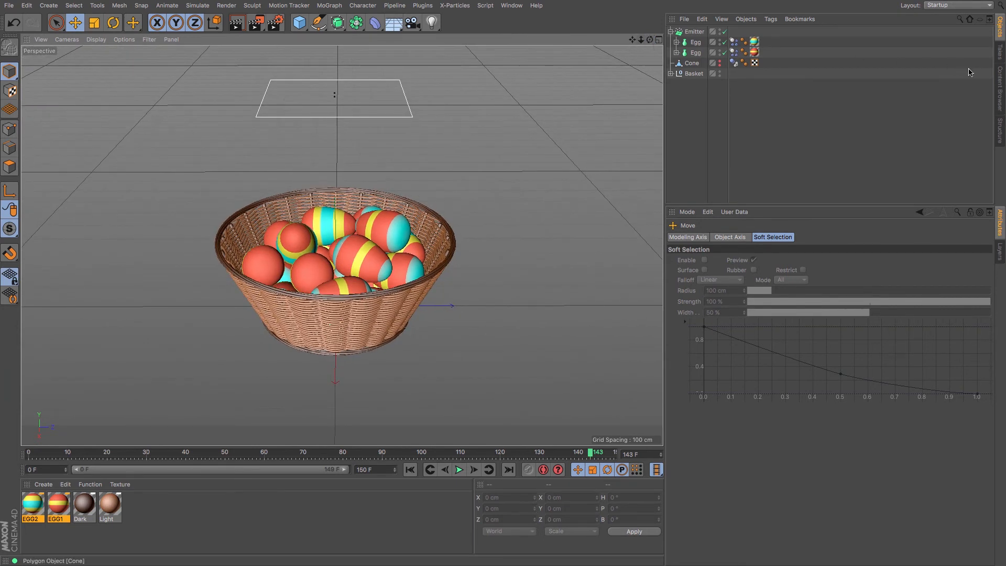
left_click(998, 87)
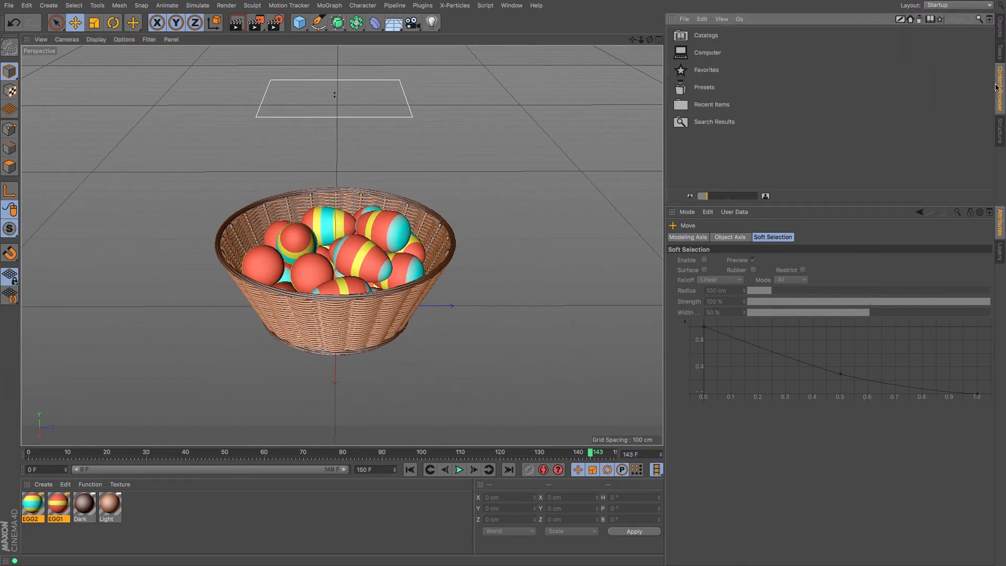
left_click(978, 19)
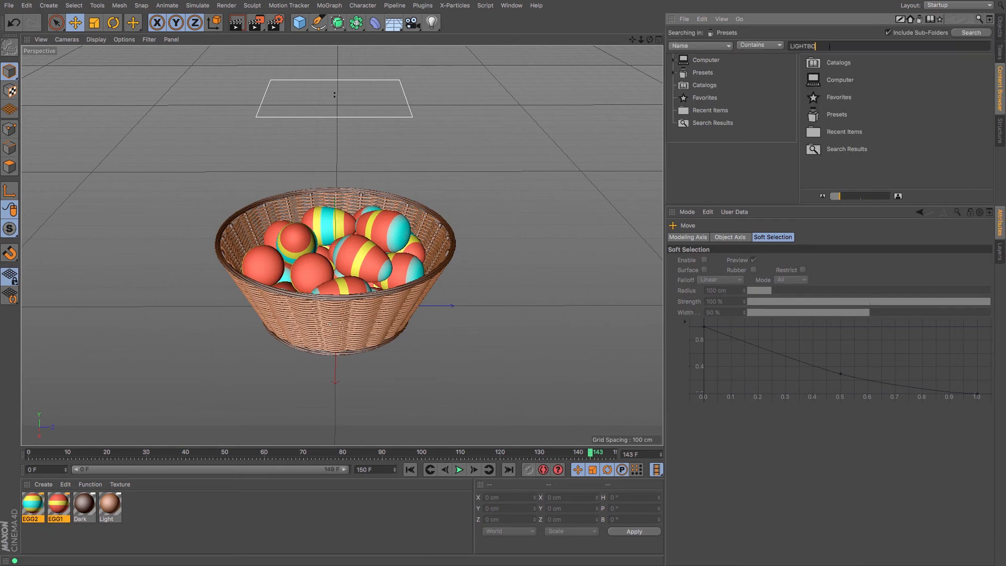
key("Return")
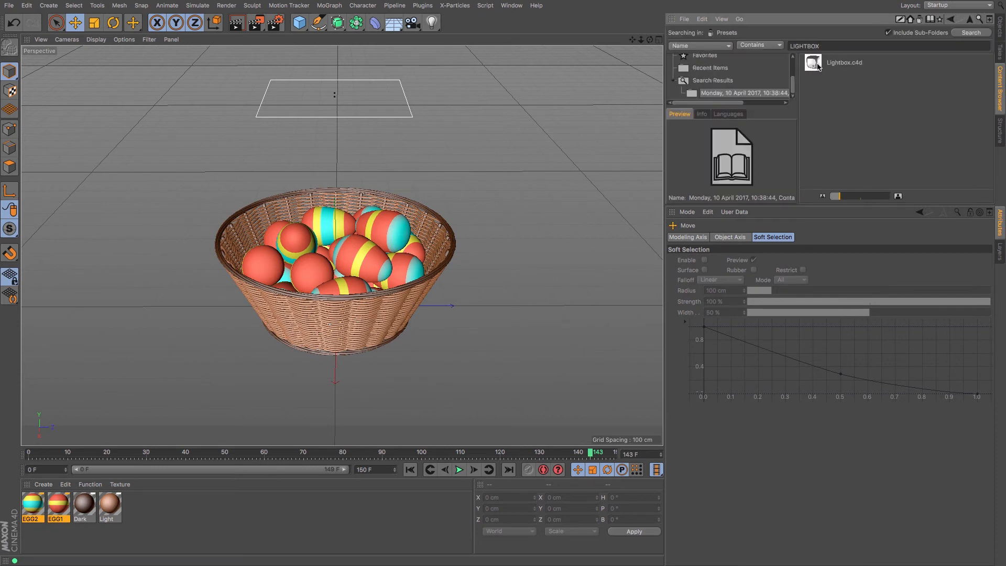
double_click(813, 64)
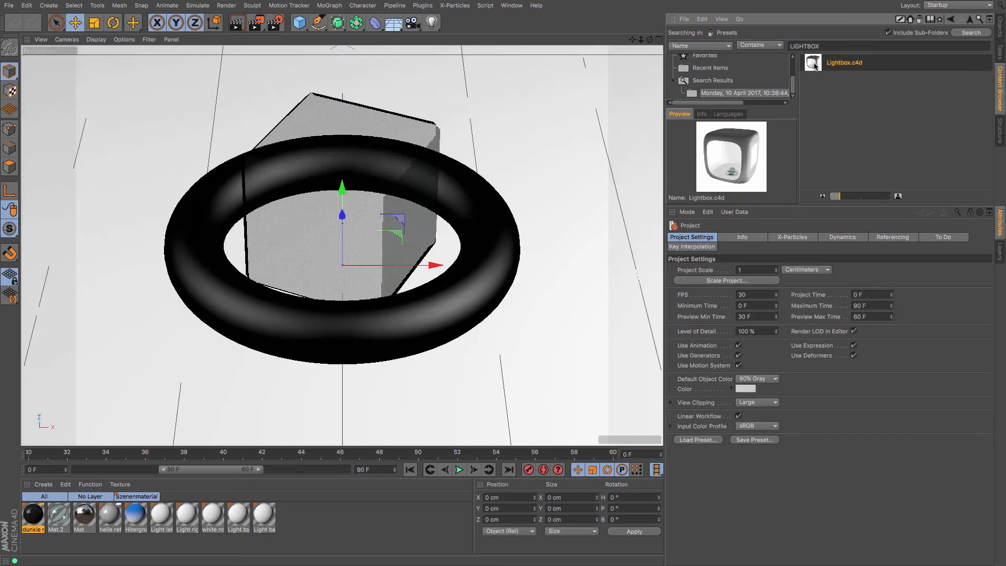
- Delete the Testobjects null from the Lightbox scene
left_click(1000, 30)
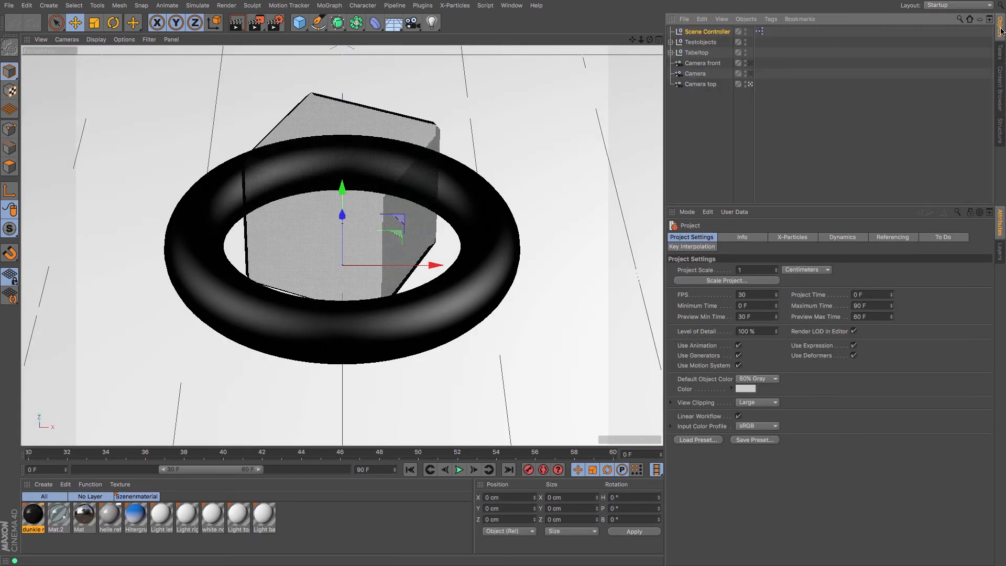
left_click(697, 43)
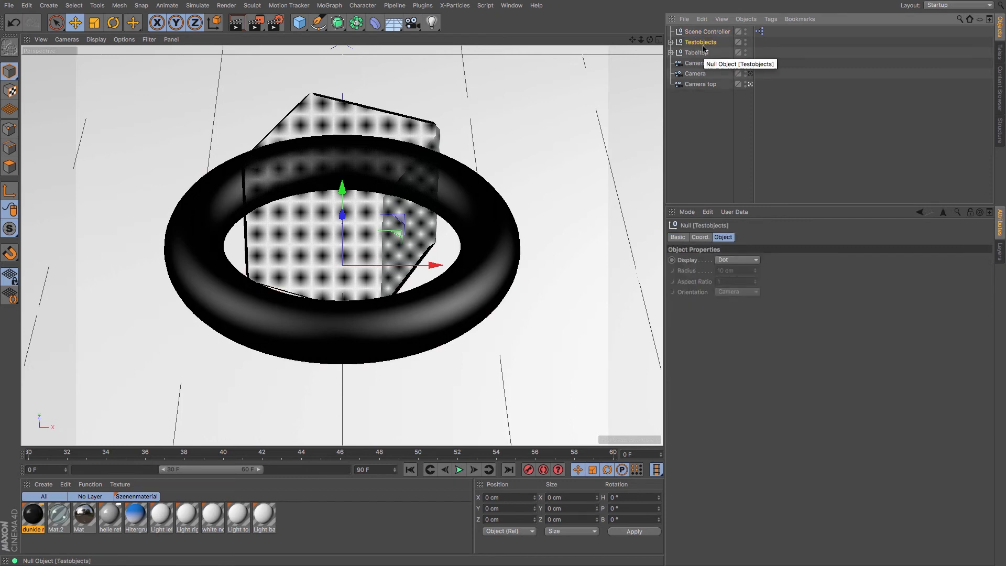
key("Delete")
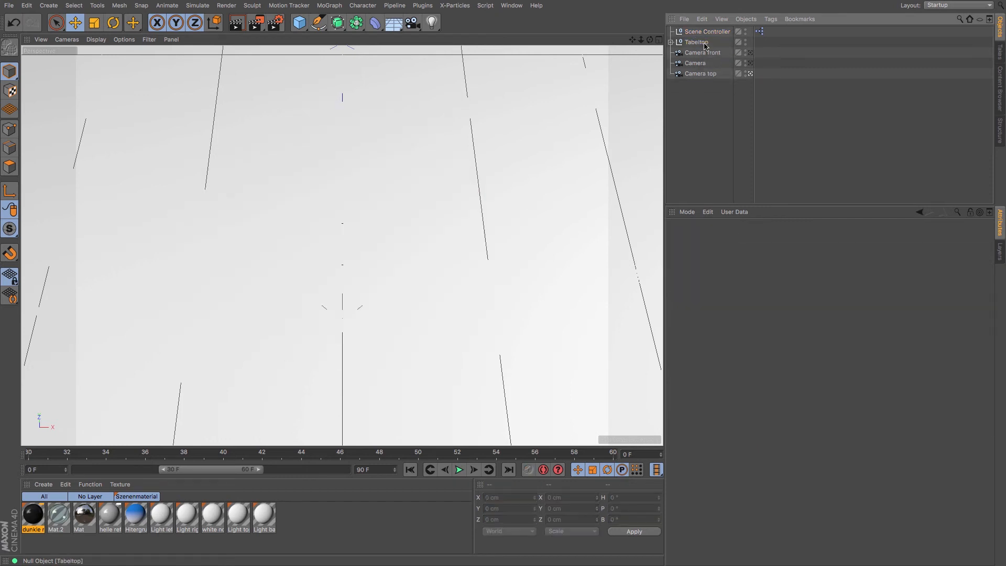
- Copy all remaining Lightbox objects, including the Scene Controller, Tabeltop and three cameras, and paste them into the Untitled 2 basket project
left_click_drag(640, 40, 651, 21)
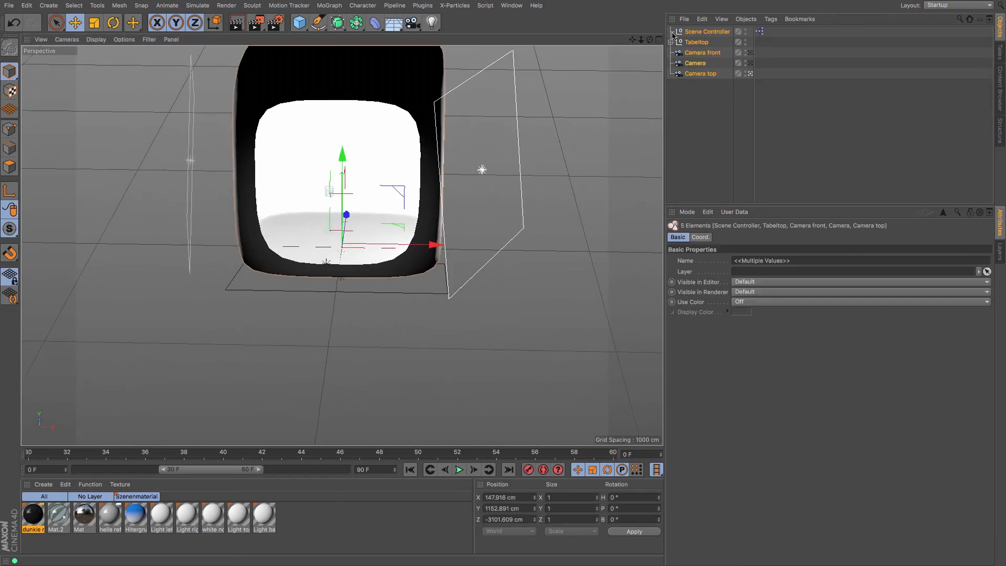
left_click_drag(727, 141, 671, 4)
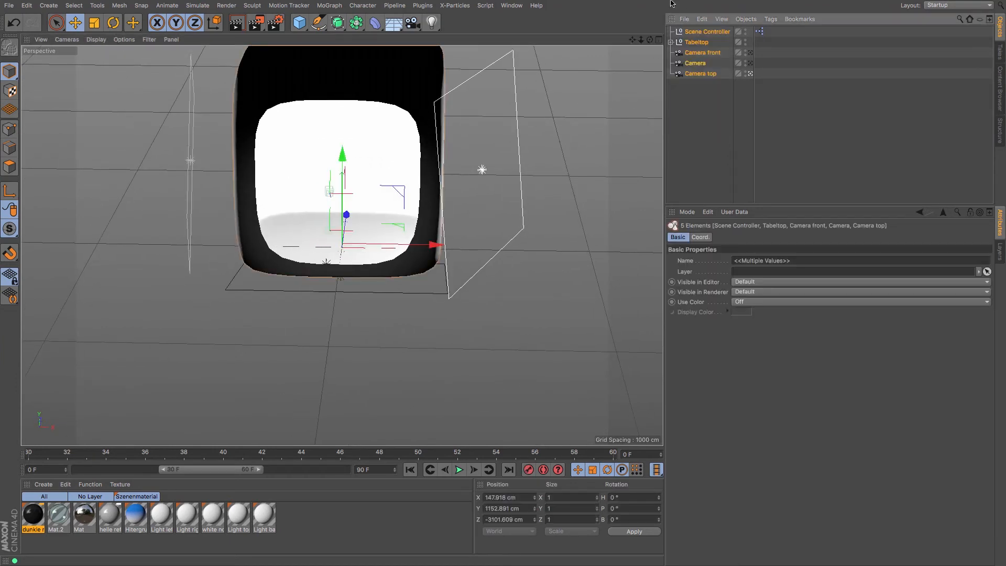
left_click(507, 5)
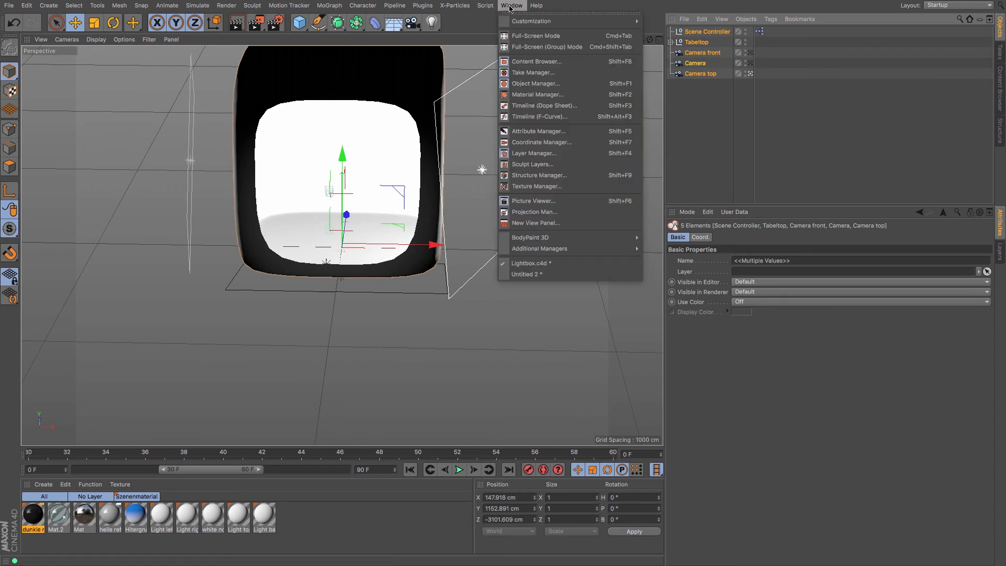
left_click(549, 274)
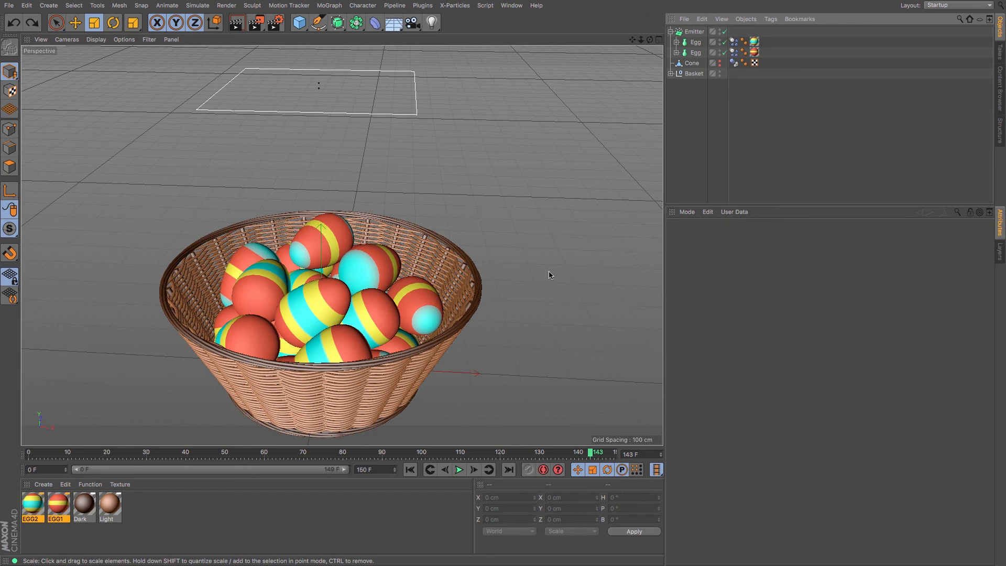
key("ctrl+v")
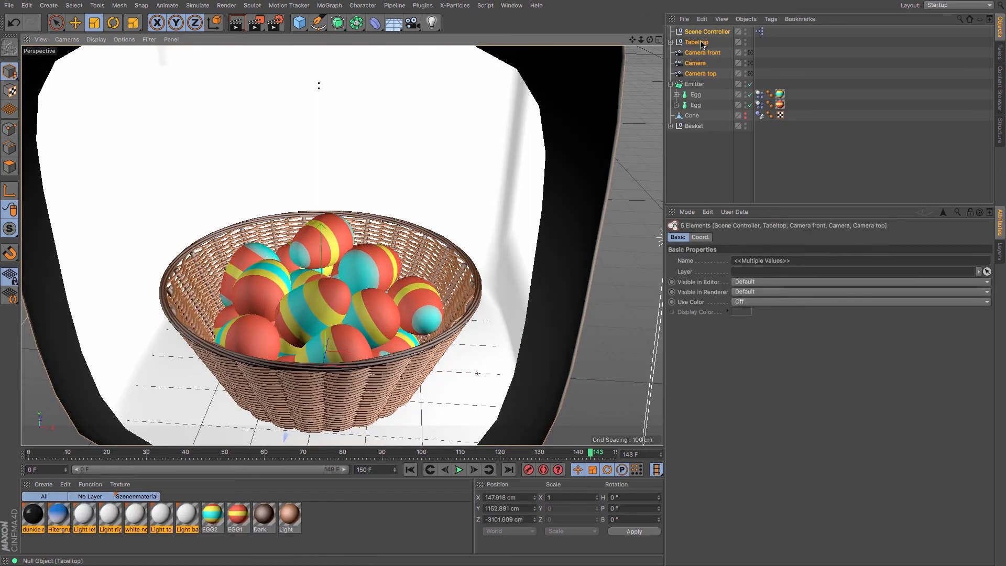
- Scale up the Tabeltop null until the lightbox backdrop fills the whole perspective view behind the basket
left_click(696, 42)
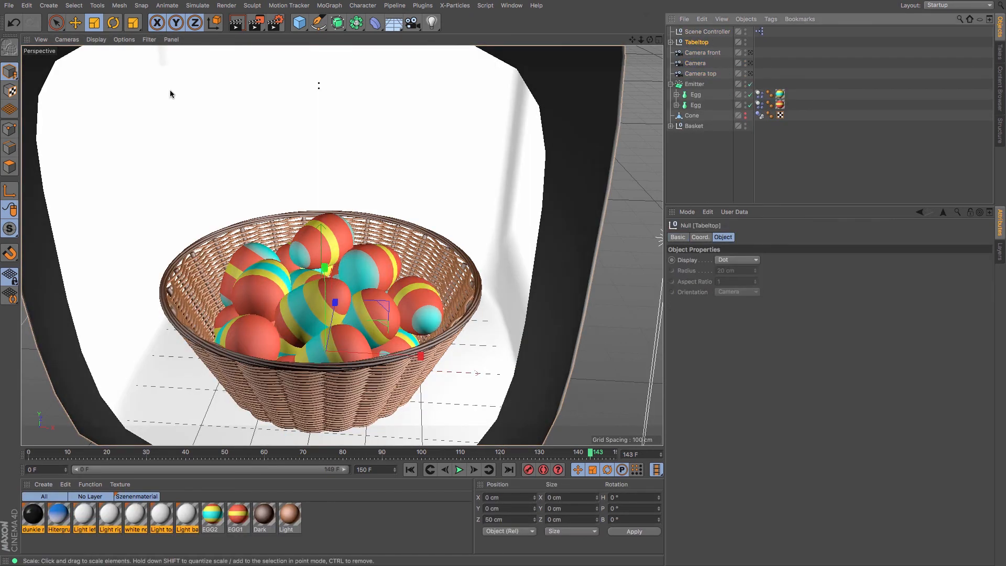
left_click(93, 23)
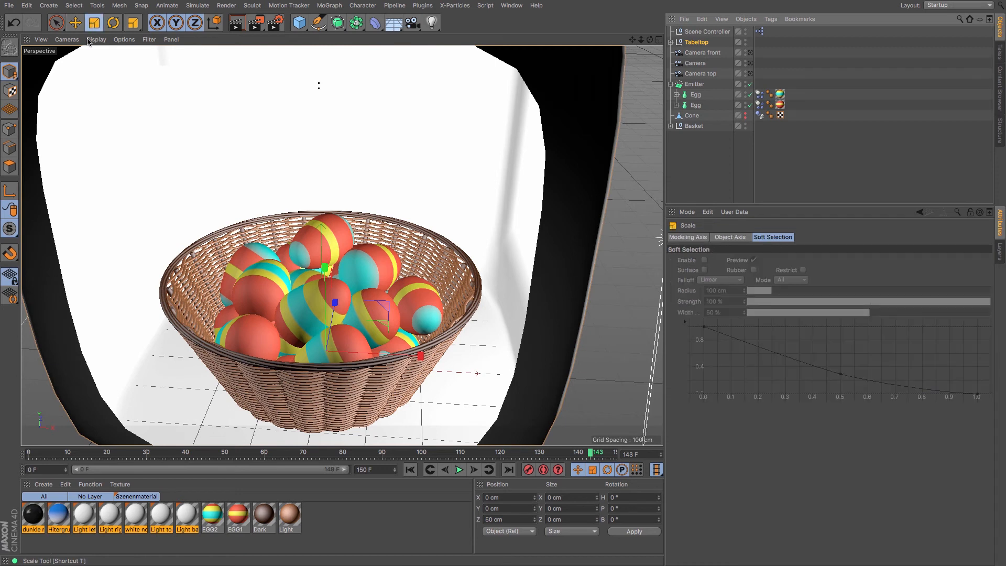
left_click_drag(102, 127, 637, 144)
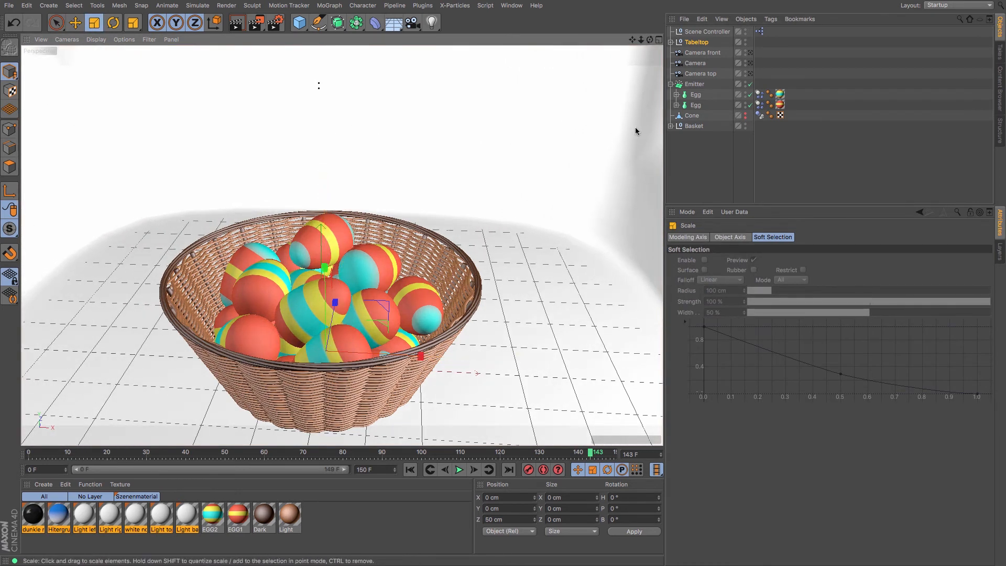
- Lower the Tabeltop null to a Y position of about -15.4 cm, aligning its floor with the underside of the basket
left_click_drag(652, 42, 640, 57)
left_click(75, 23)
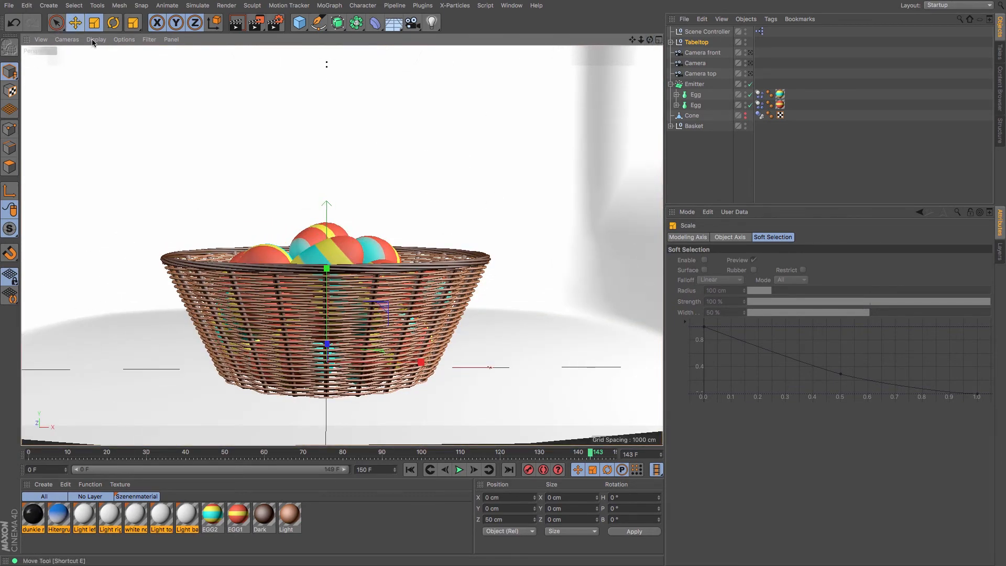
left_click_drag(326, 269, 331, 279)
key("F4")
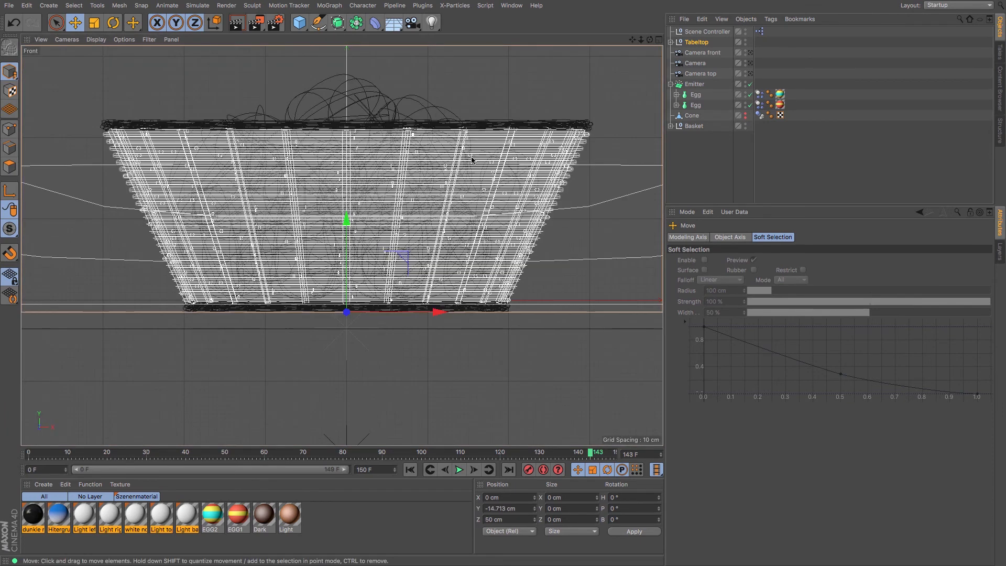
left_click_drag(346, 222, 347, 223)
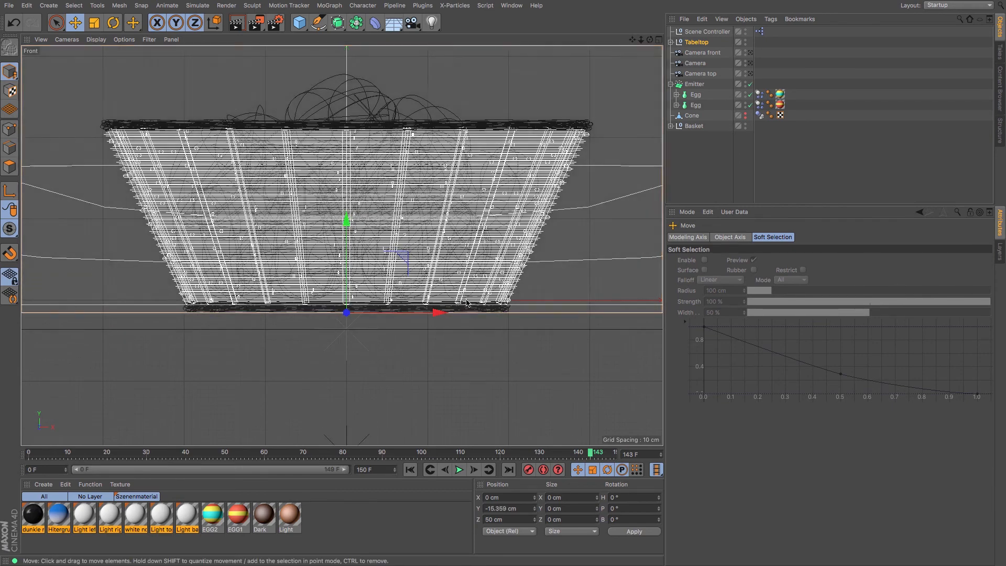
- Frame the basket from slightly above in the perspective view and render a preview of it
key("F1")
left_click_drag(651, 42, 652, 86)
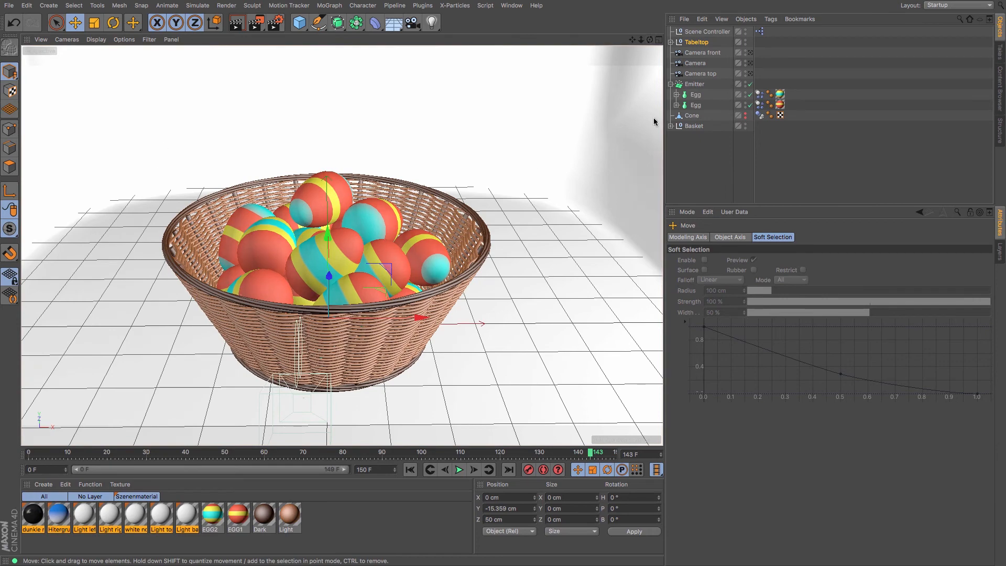
left_click_drag(650, 40, 633, 23)
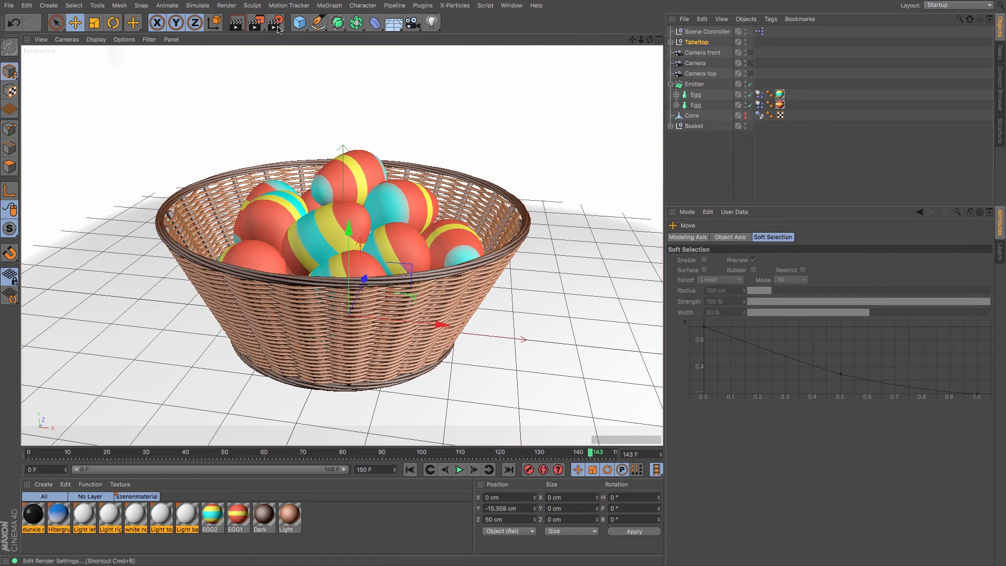
left_click(237, 23)
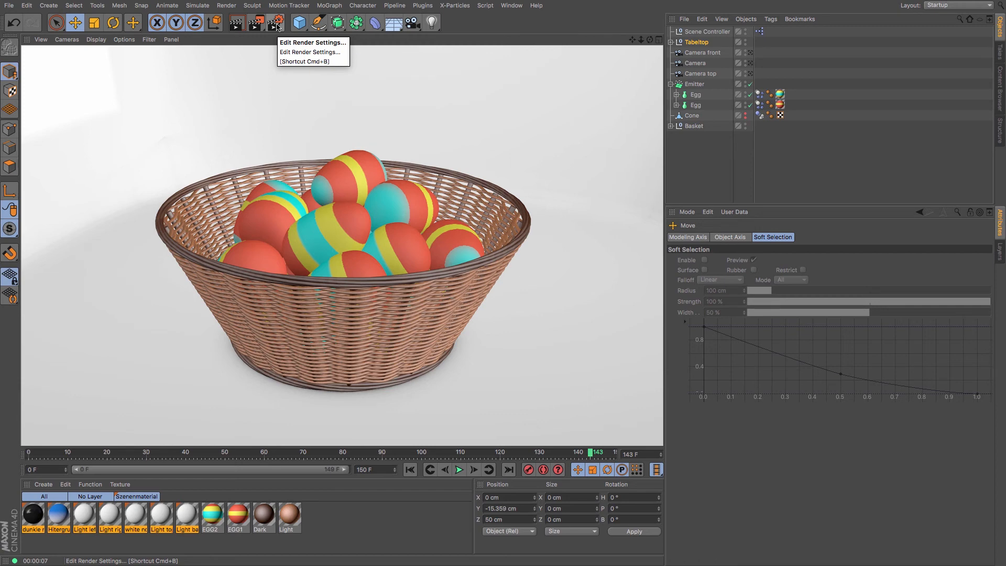
- Add the Ambient Occlusion and Global Illumination effects to the render settings and render the perspective view
left_click(276, 25)
left_click(91, 195)
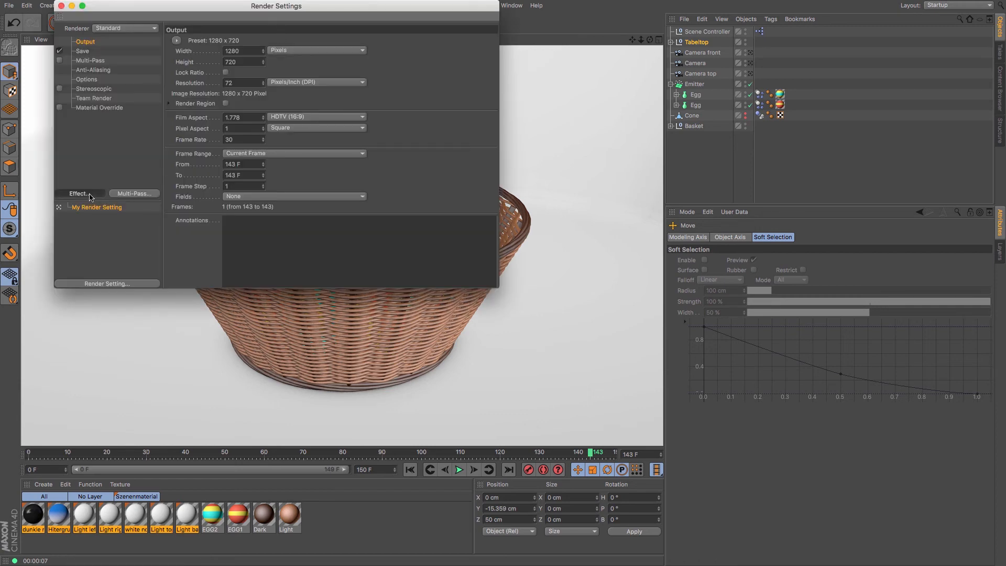
left_click(133, 261)
left_click(90, 193)
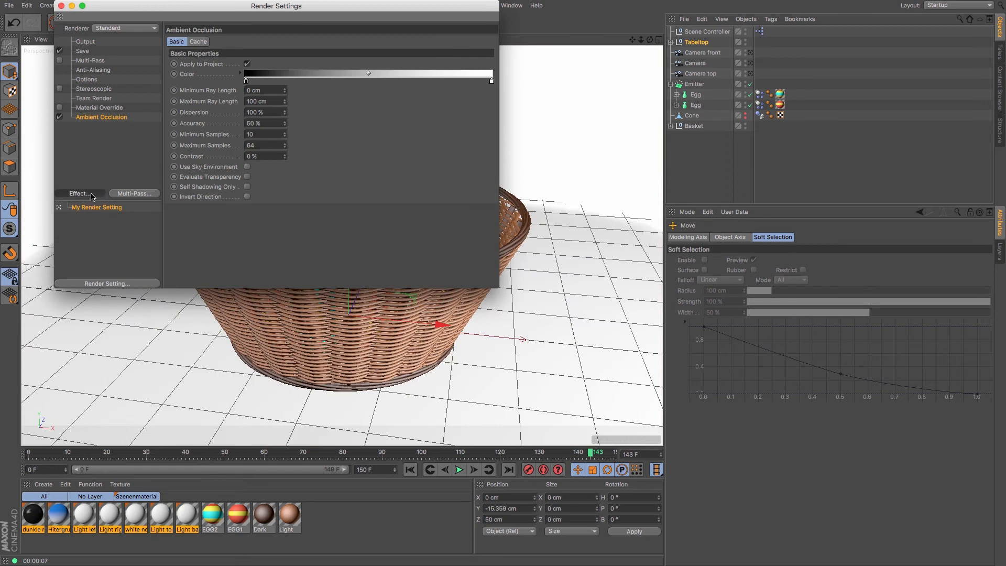
left_click(130, 330)
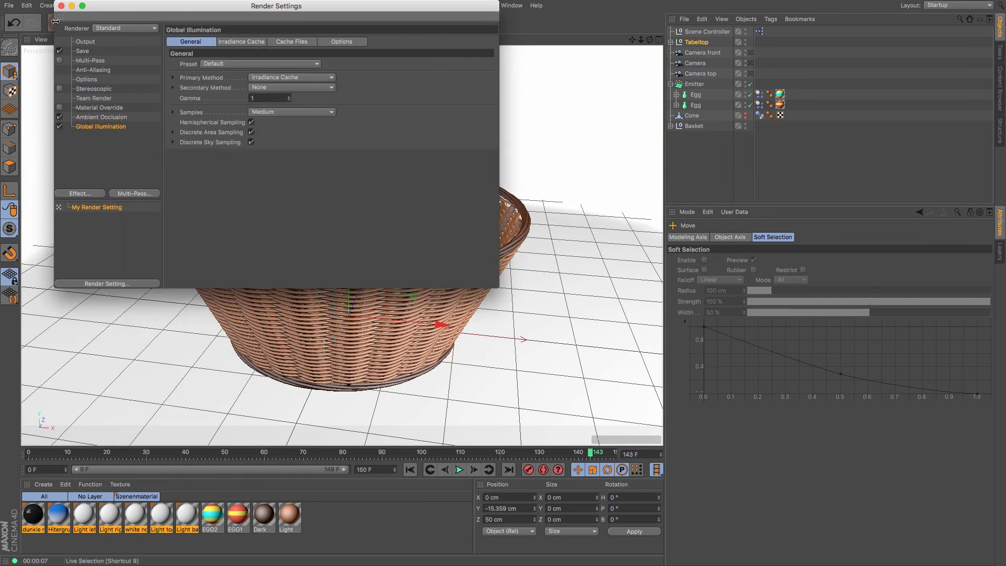
left_click(61, 5)
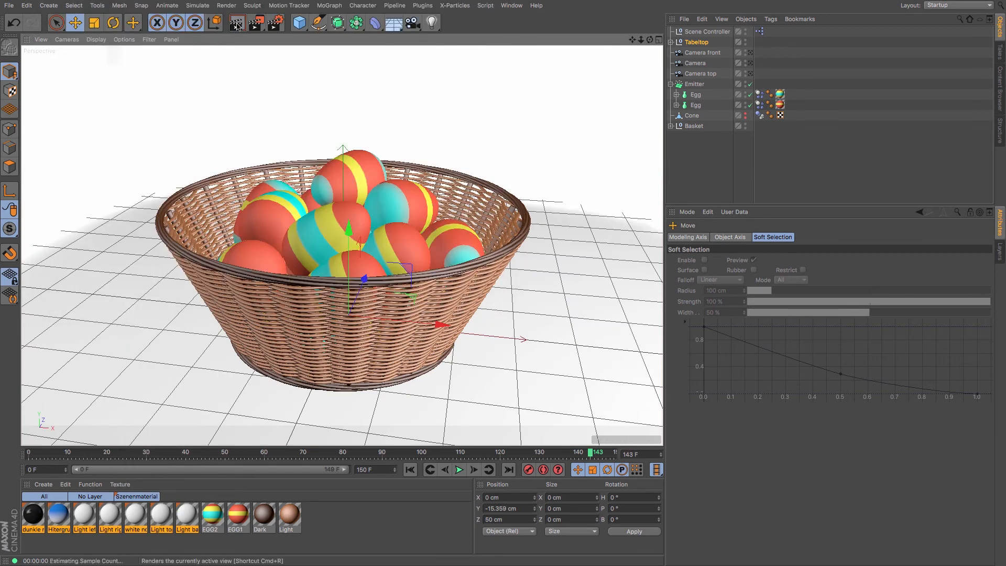
left_click(237, 24)
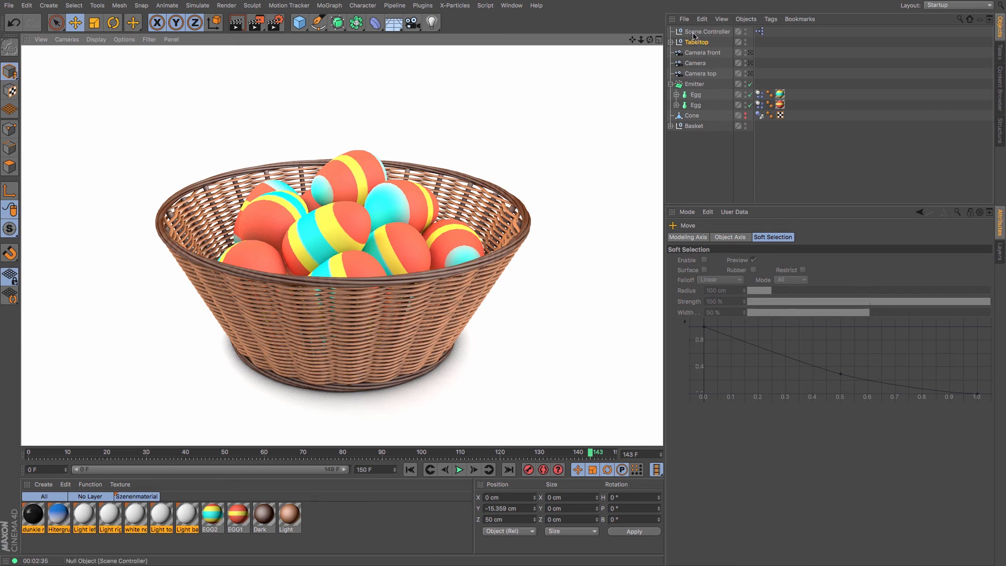
- Lower the top sweep of the Basket to a Y position of about 155 cm
left_click(694, 126)
left_click(670, 126)
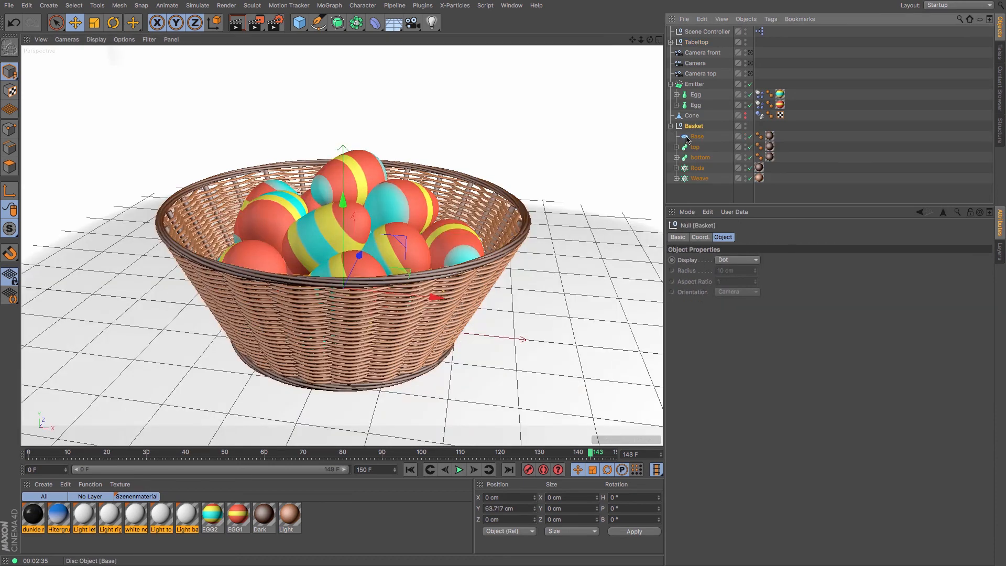
left_click(695, 146)
left_click_drag(341, 105, 344, 110)
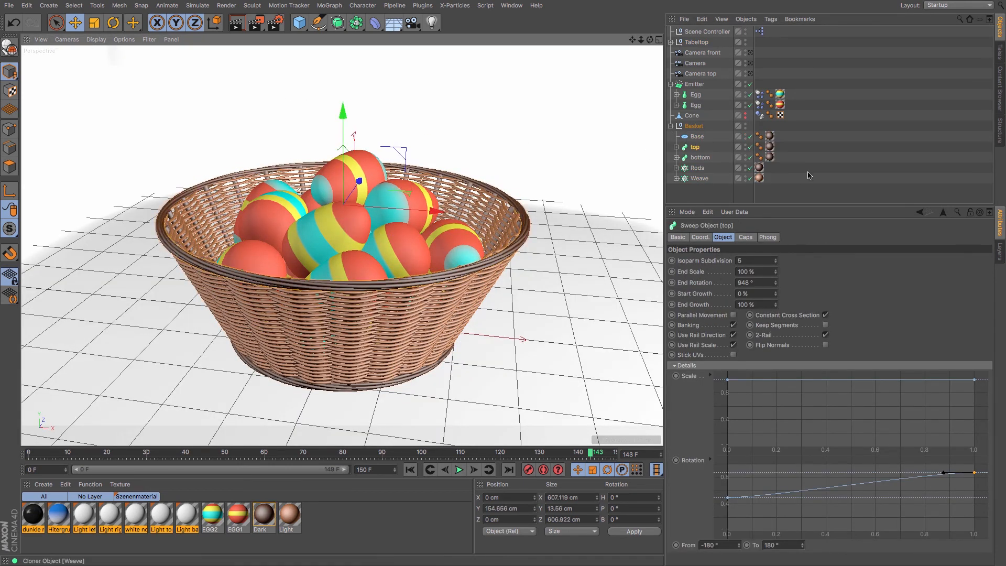
- Reduce the radius of the path Circle inside the top sweep to 291 cm
left_click(676, 147)
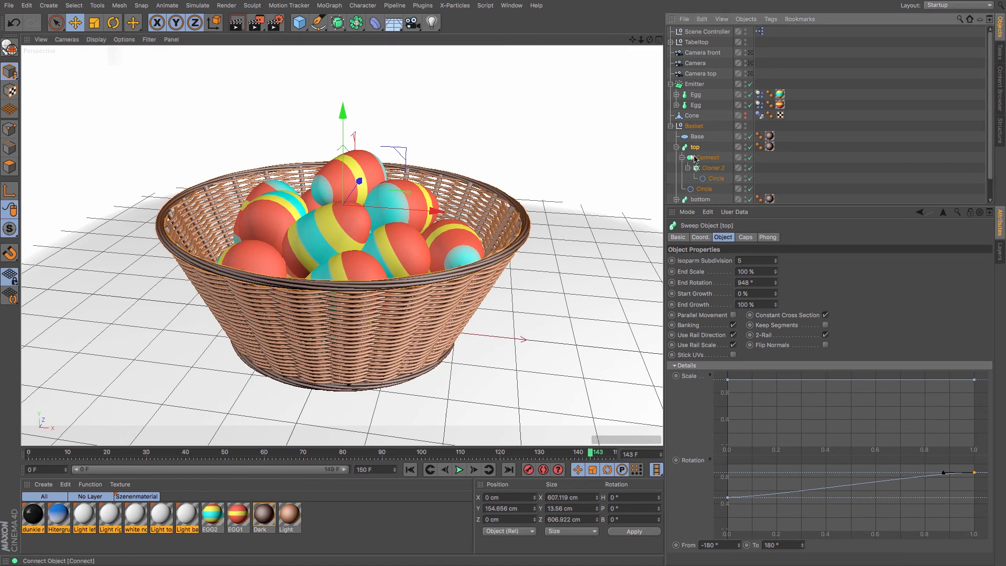
left_click(705, 190)
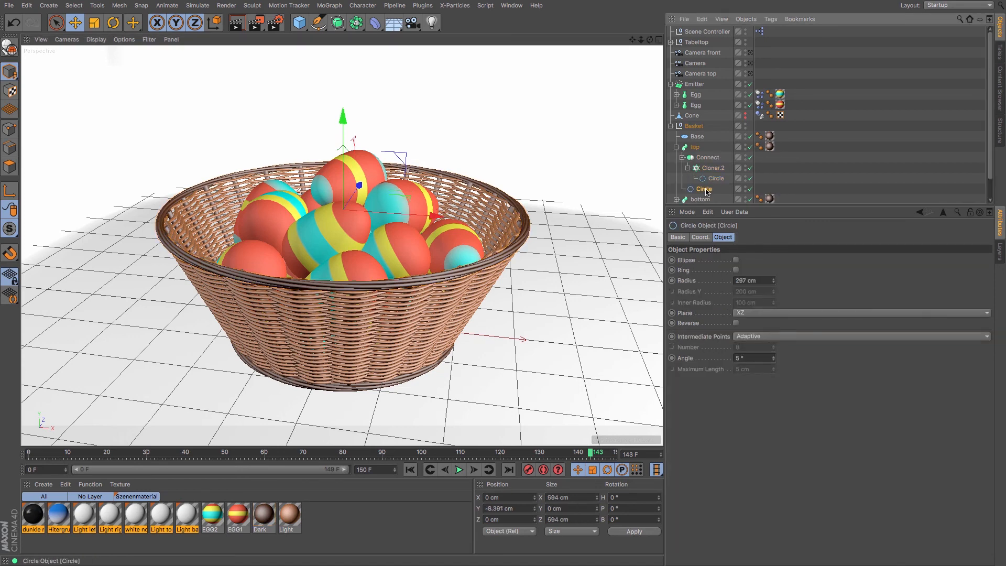
left_click(774, 283)
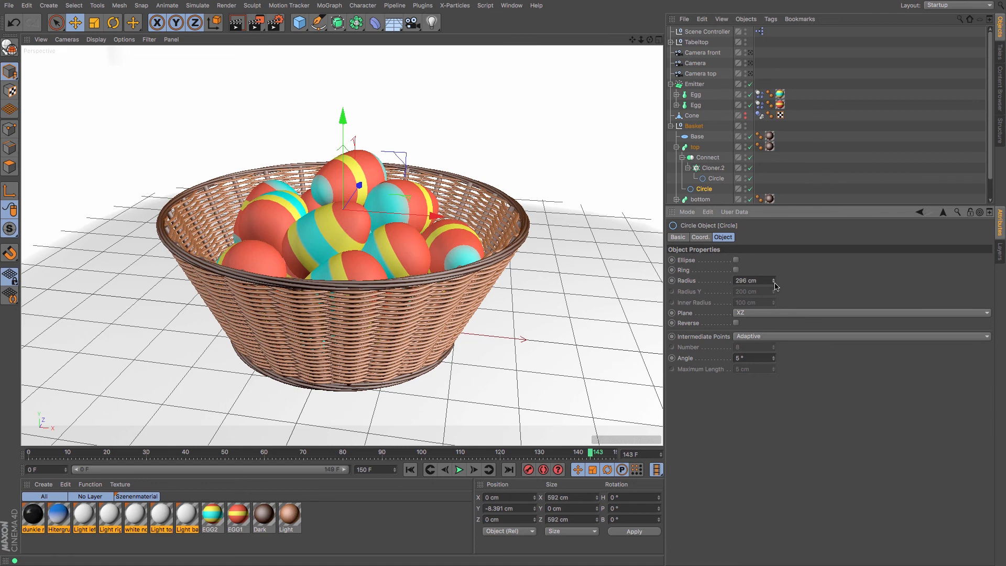
left_click(775, 283)
left_click(775, 282)
left_click(775, 283)
left_click(774, 283)
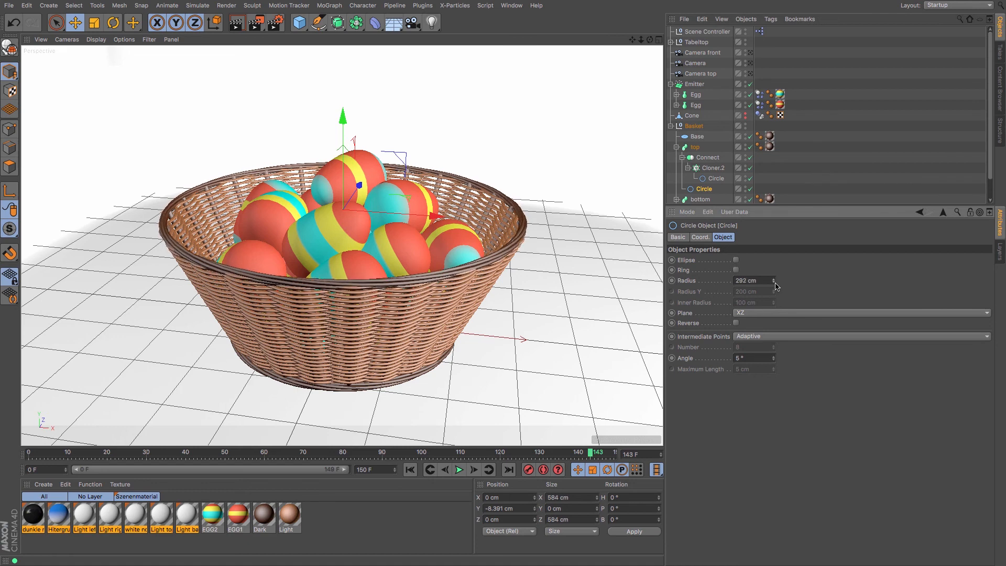
left_click(774, 283)
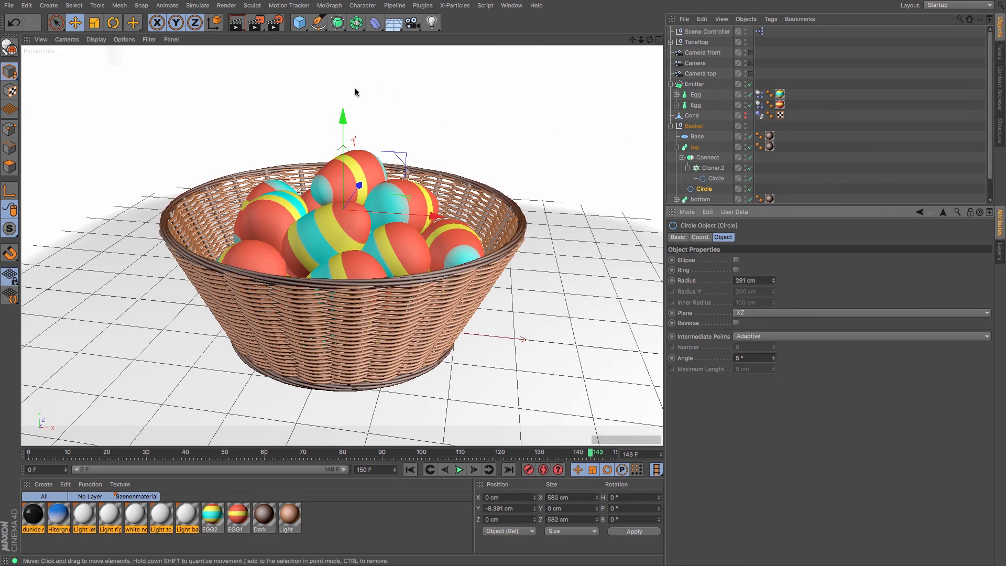
- Raise the rim's path Circle to a Y position of about -4.1 cm and set its radius to 292 cm
left_click_drag(343, 117, 344, 113)
left_click(773, 283)
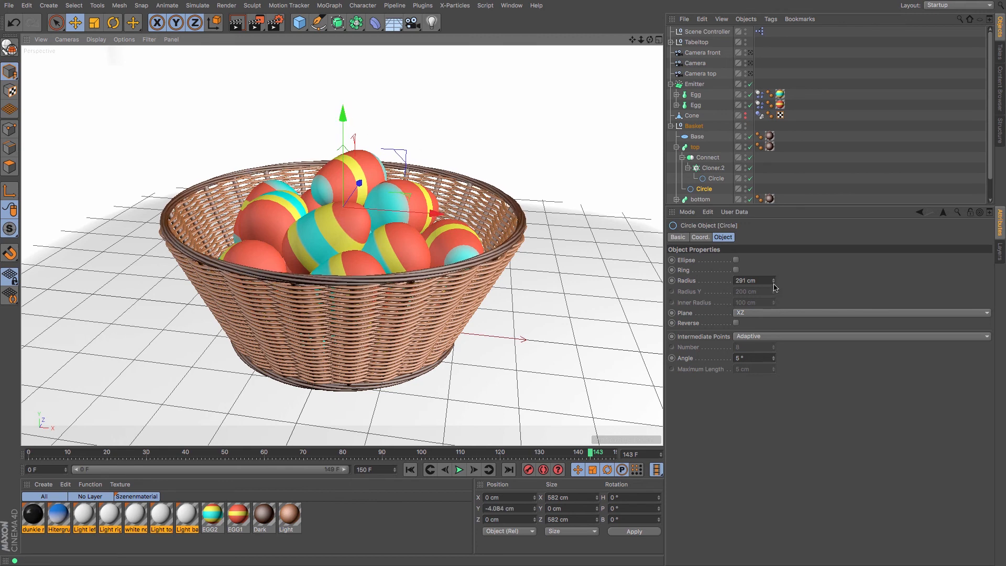
left_click(774, 279)
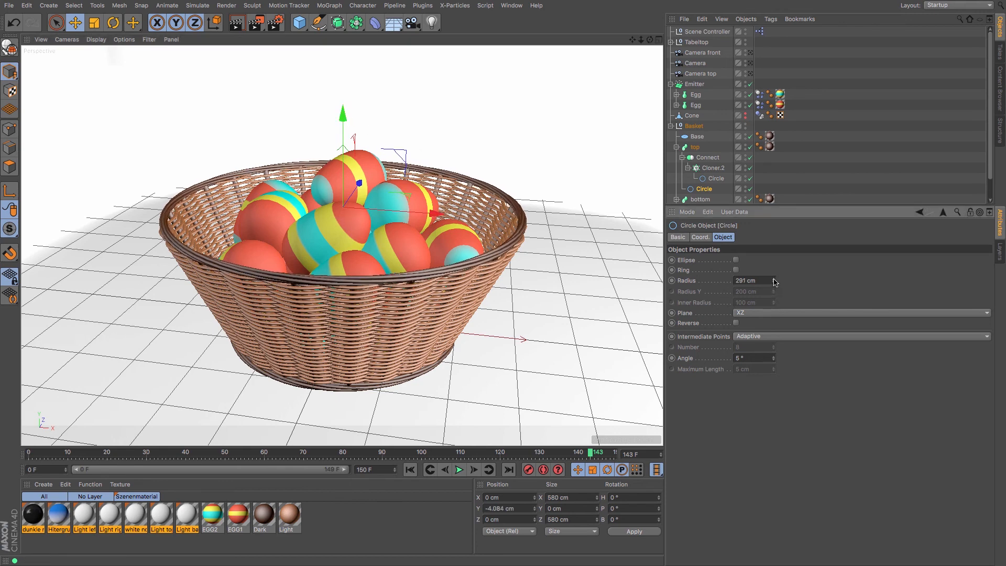
left_click(775, 279)
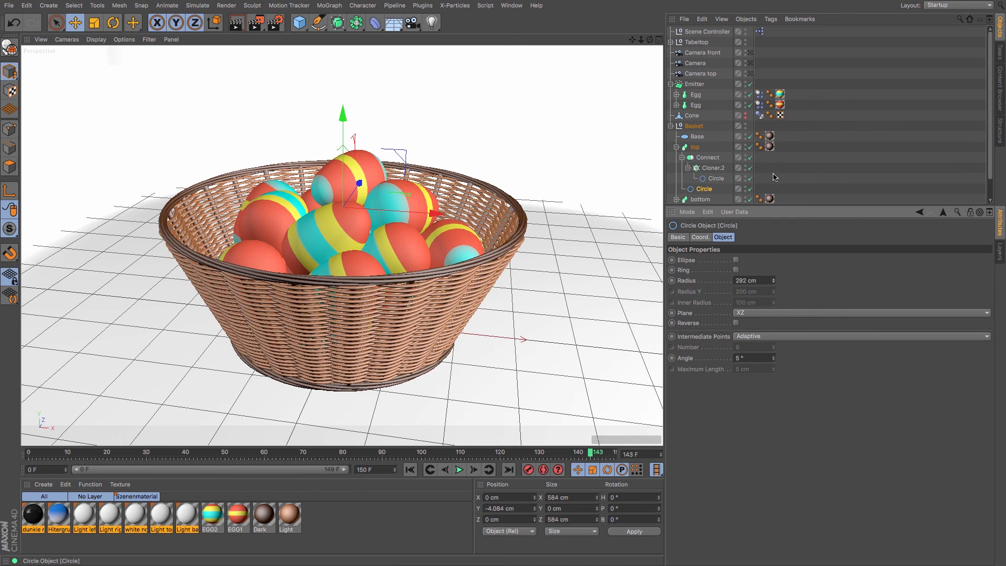
- Set both the left and right shadows to Area in the Scene Controller's user data
left_click(701, 33)
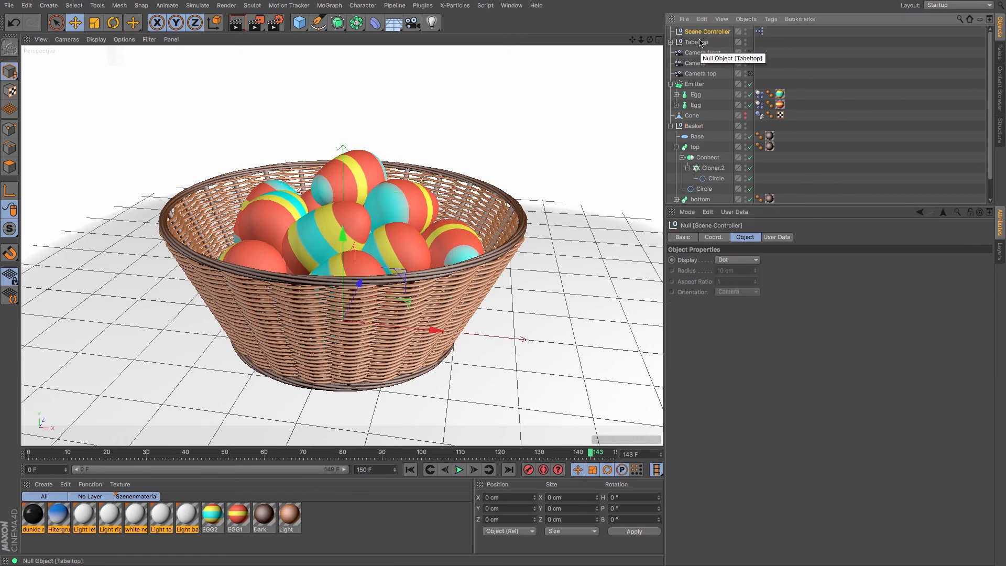
left_click(780, 239)
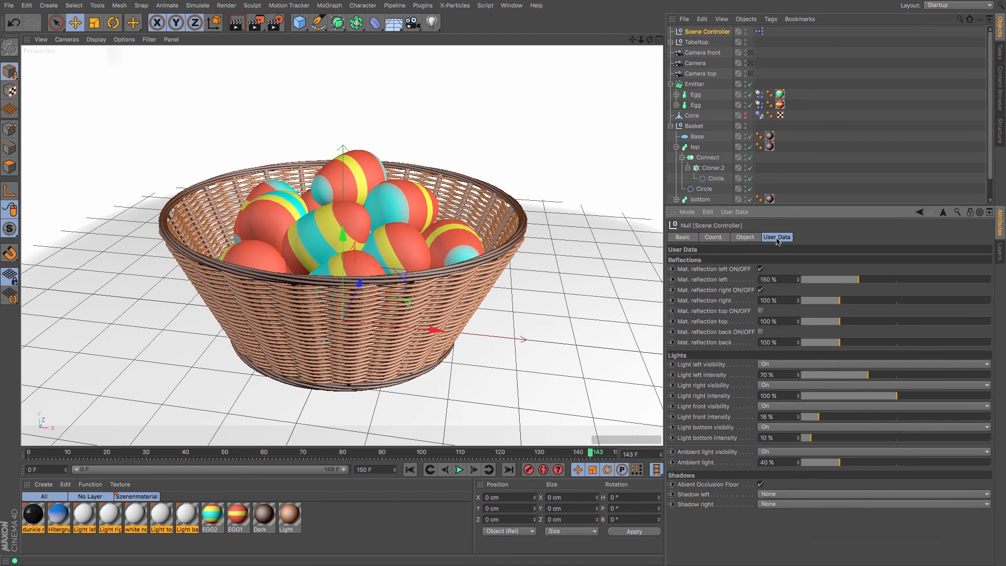
left_click(776, 494)
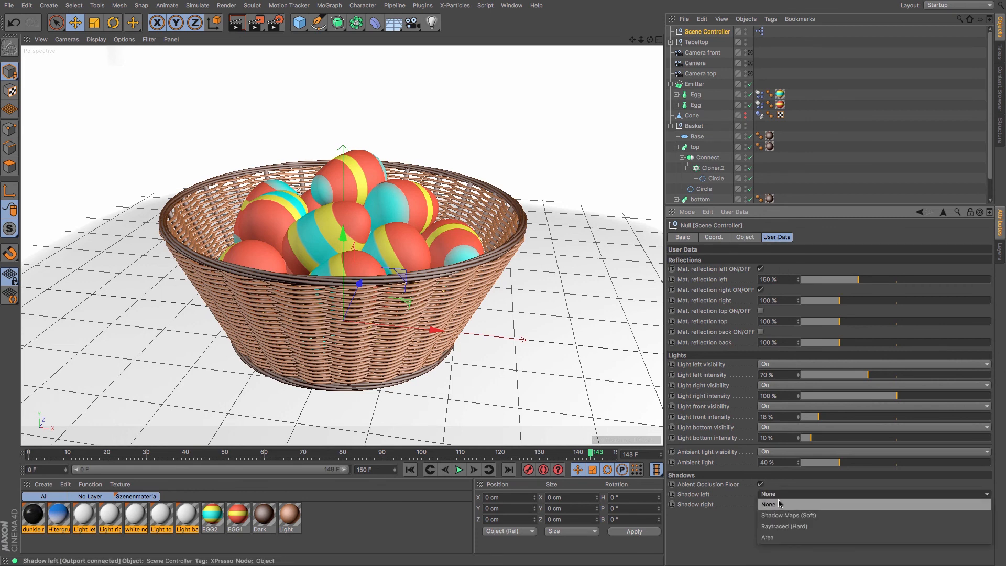
left_click(768, 537)
left_click(774, 505)
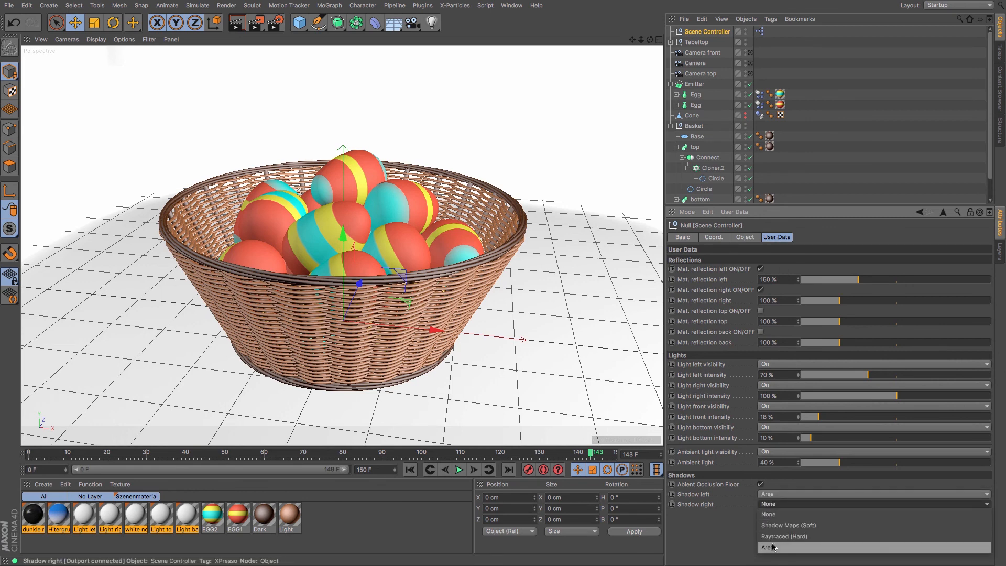
left_click(772, 547)
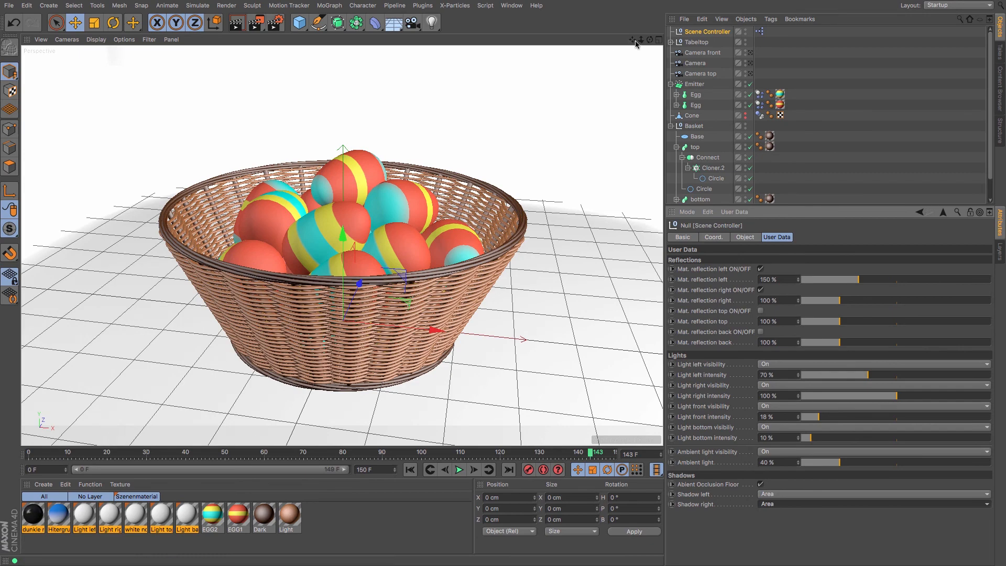
- Frame the basket closer and extend the timeline preview range to 150 F
left_click_drag(640, 40, 642, 43)
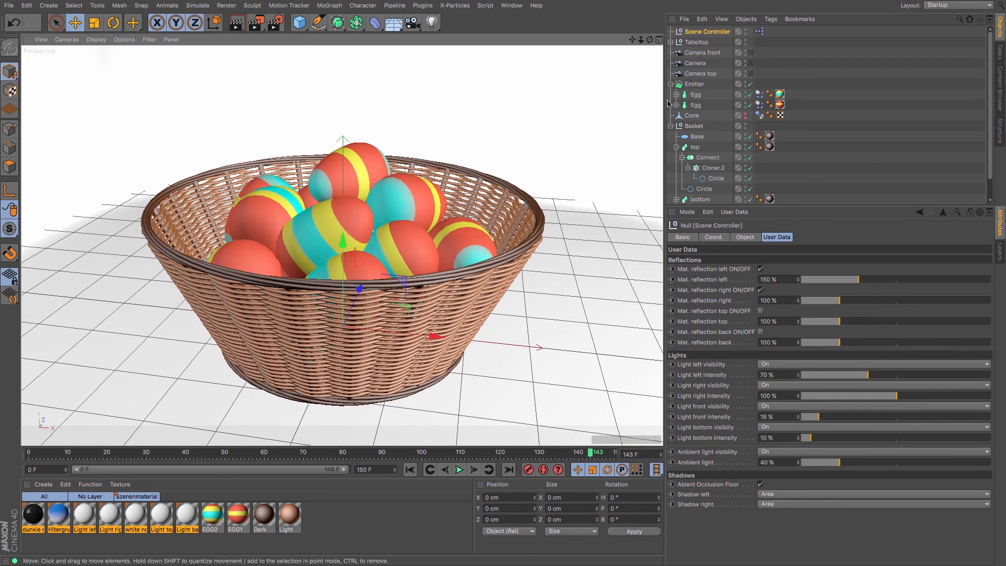
left_click_drag(344, 470, 349, 470)
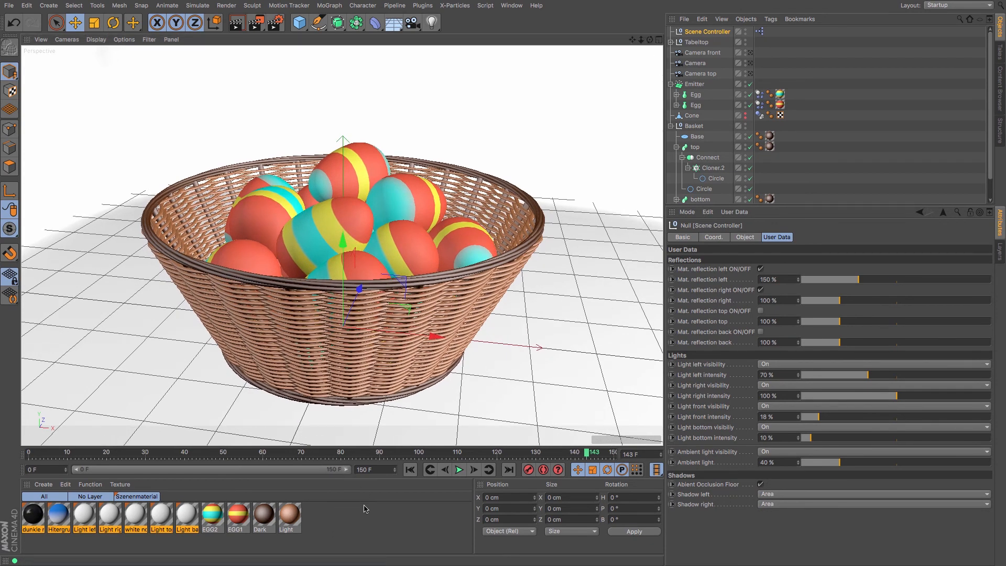
left_click(670, 126)
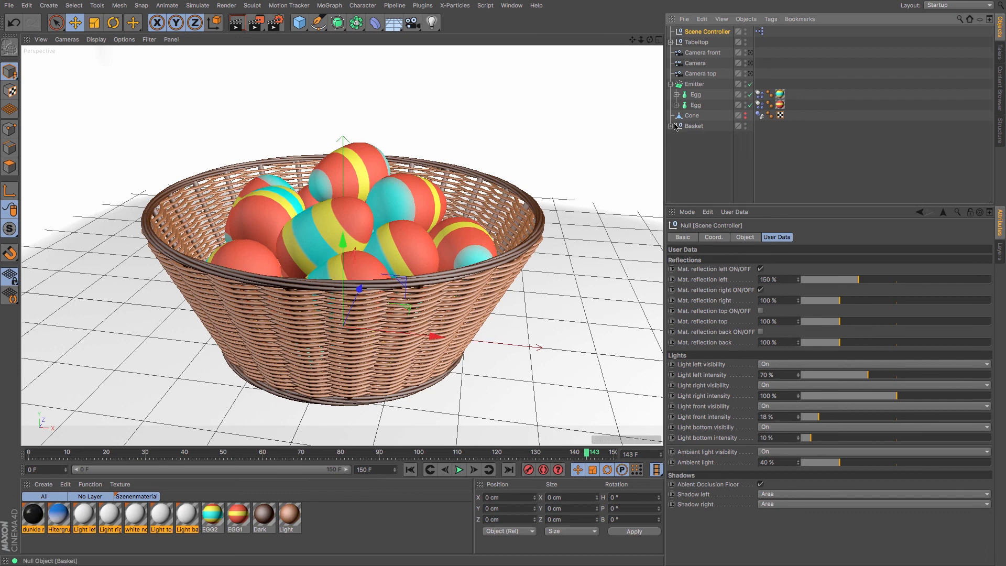
- Set the Emitter's Stop Emission to 100 F and replay the egg simulation from the first frame
left_click(694, 85)
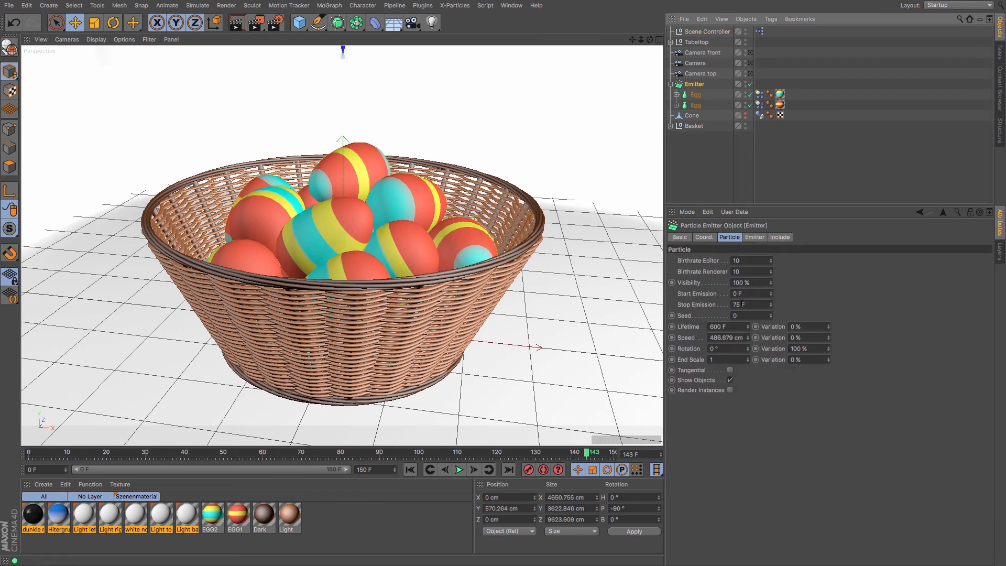
double_click(739, 305)
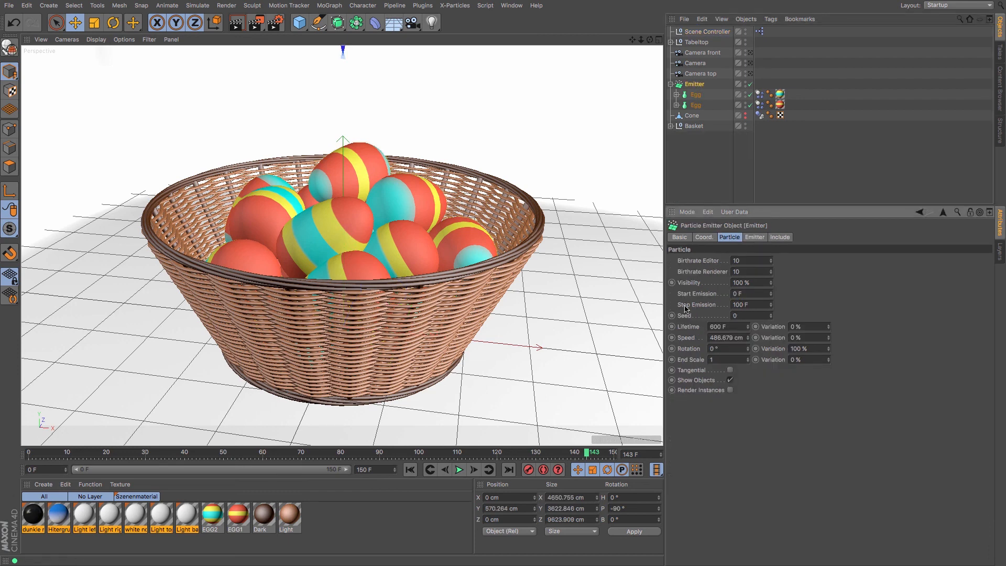
left_click(410, 469)
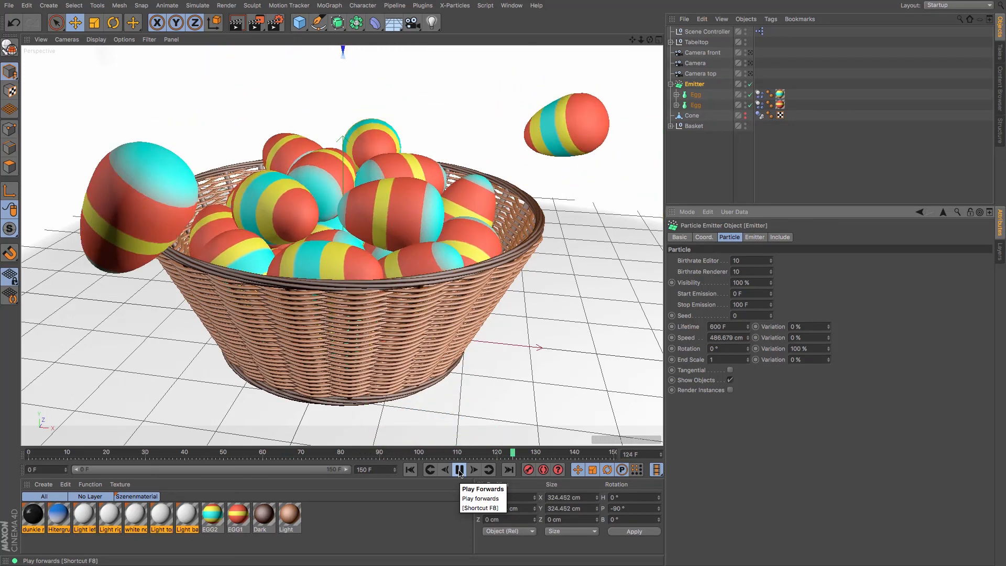
- Replay the egg simulation, stop it at frame 74, and extend the project end and preview range to 250 F
left_click(459, 470)
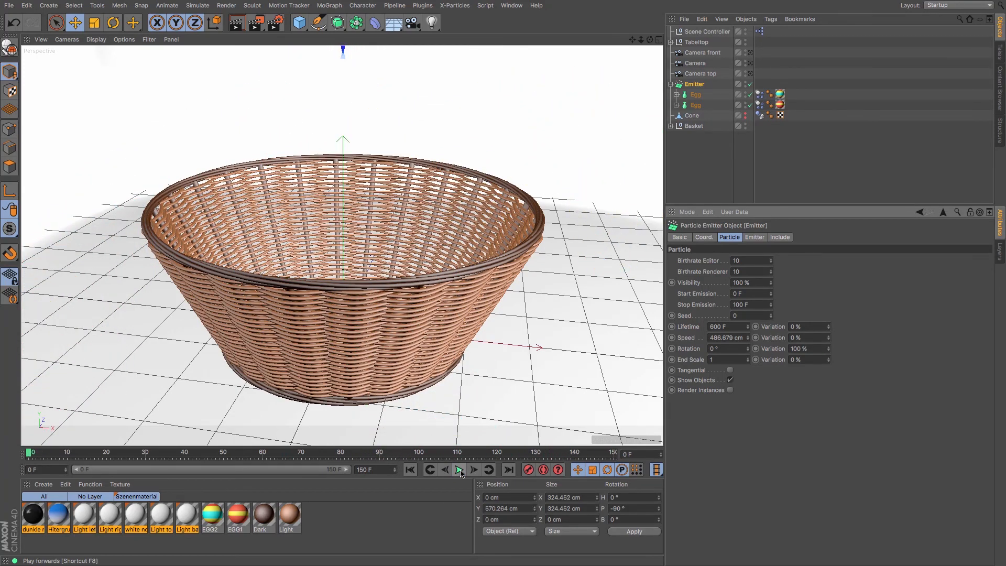
left_click(460, 470)
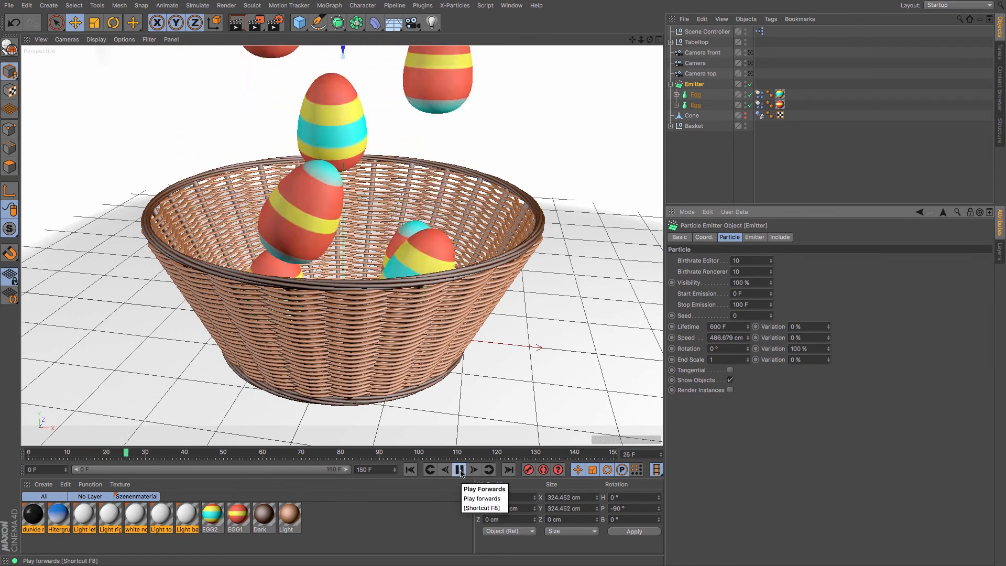
left_click(459, 470)
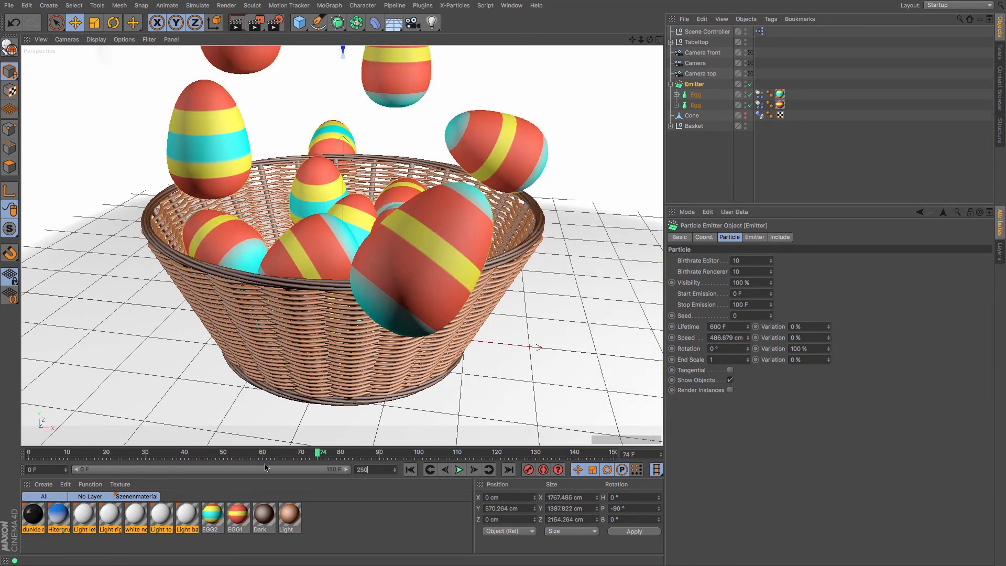
key("Return")
left_click_drag(242, 470, 377, 477)
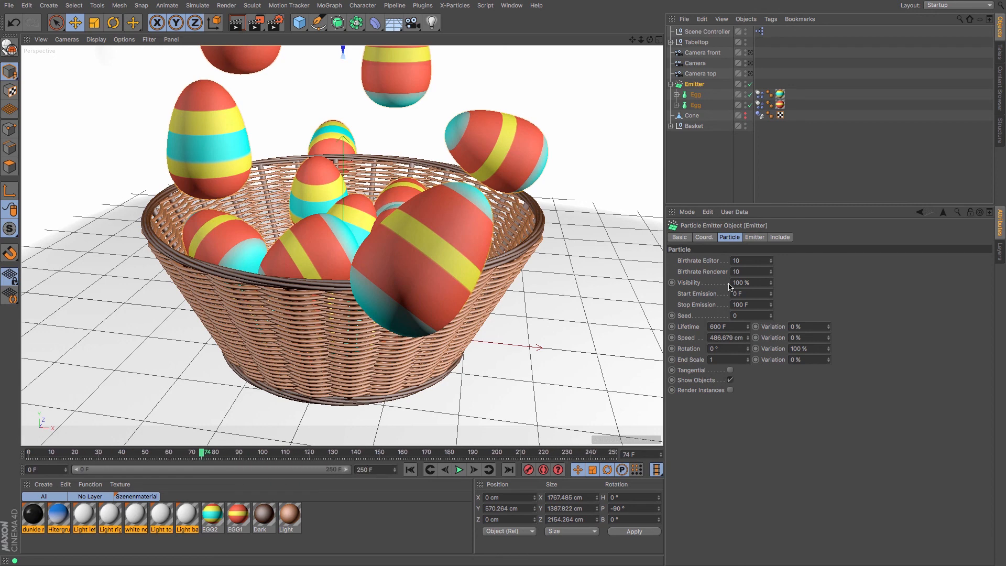
- Raise the Emitter's Stop Emission frame and replay the egg simulation from the first frame
double_click(739, 304)
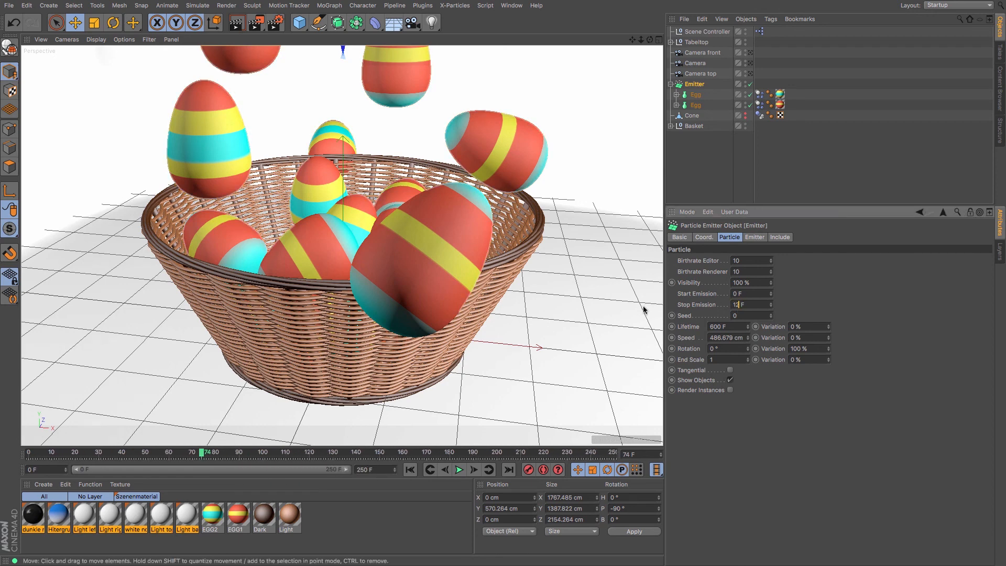
left_click(441, 512)
left_click(411, 470)
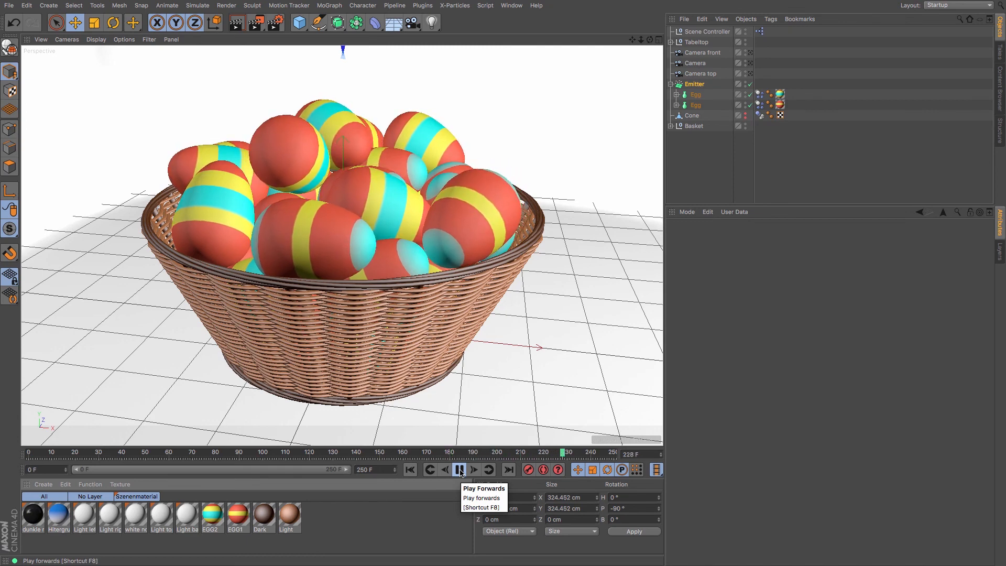
- Stop the simulation at frame 229 and render the active perspective view of the filled basket
left_click(460, 471)
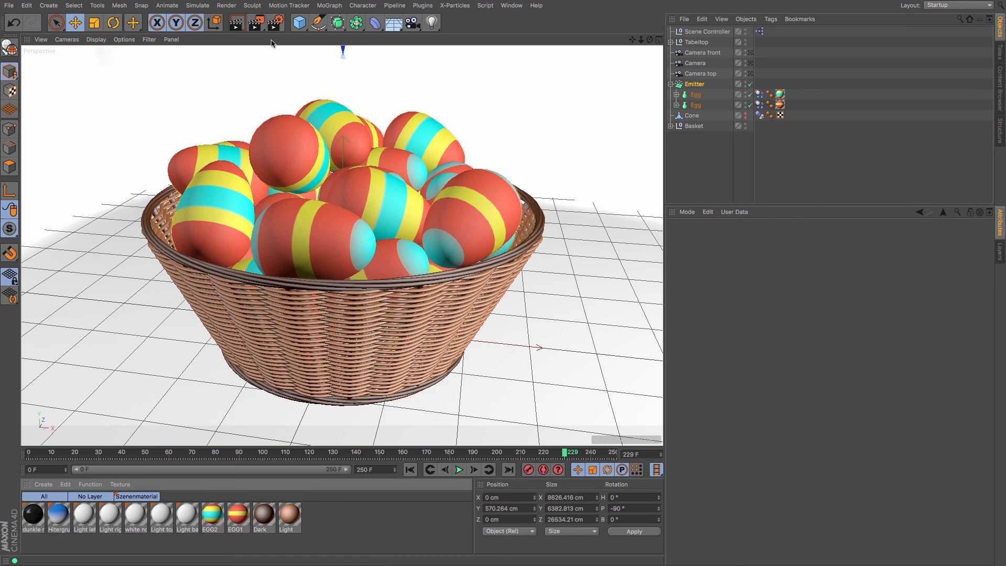
left_click(237, 23)
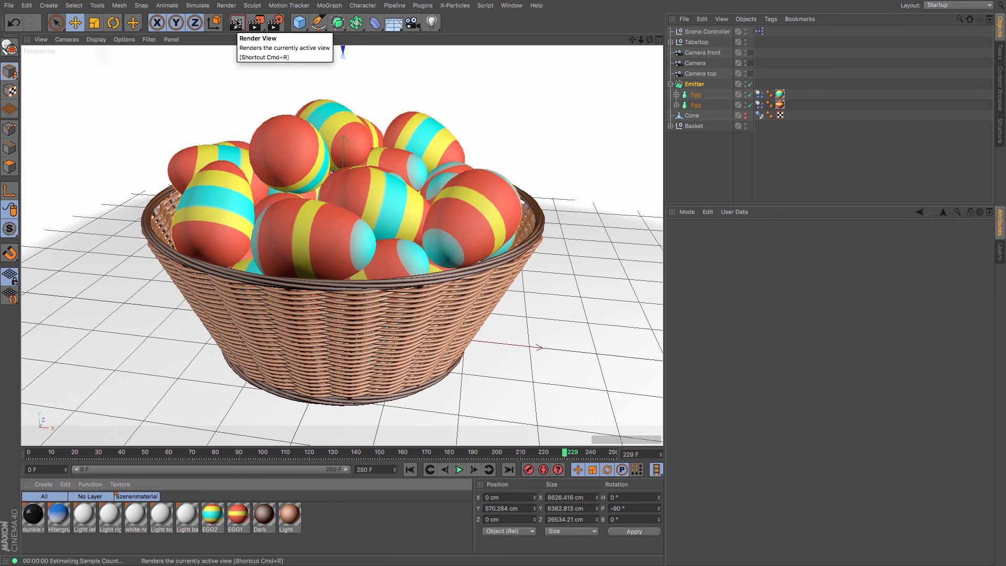